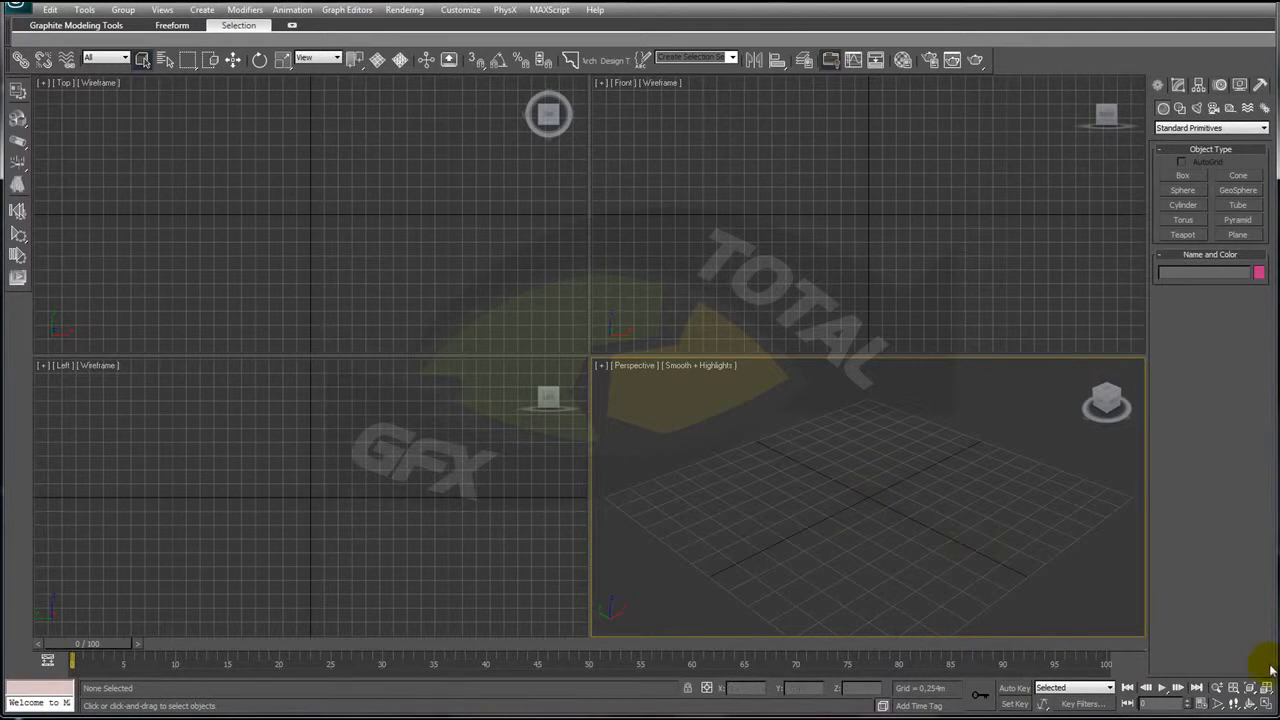
- Maximize the perspective view and draw a helix spline at the grid centre, about 0.53 m in radius and 2.94 m high
left_click(1266, 703)
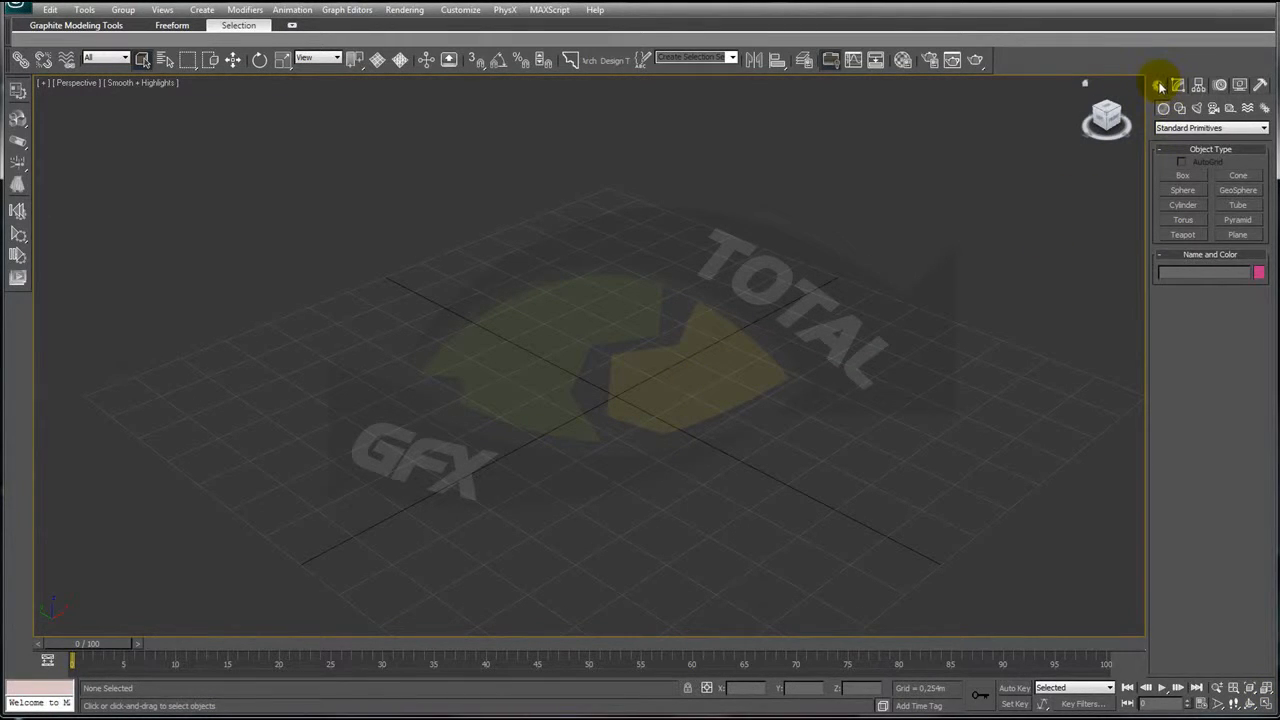
left_click(1180, 108)
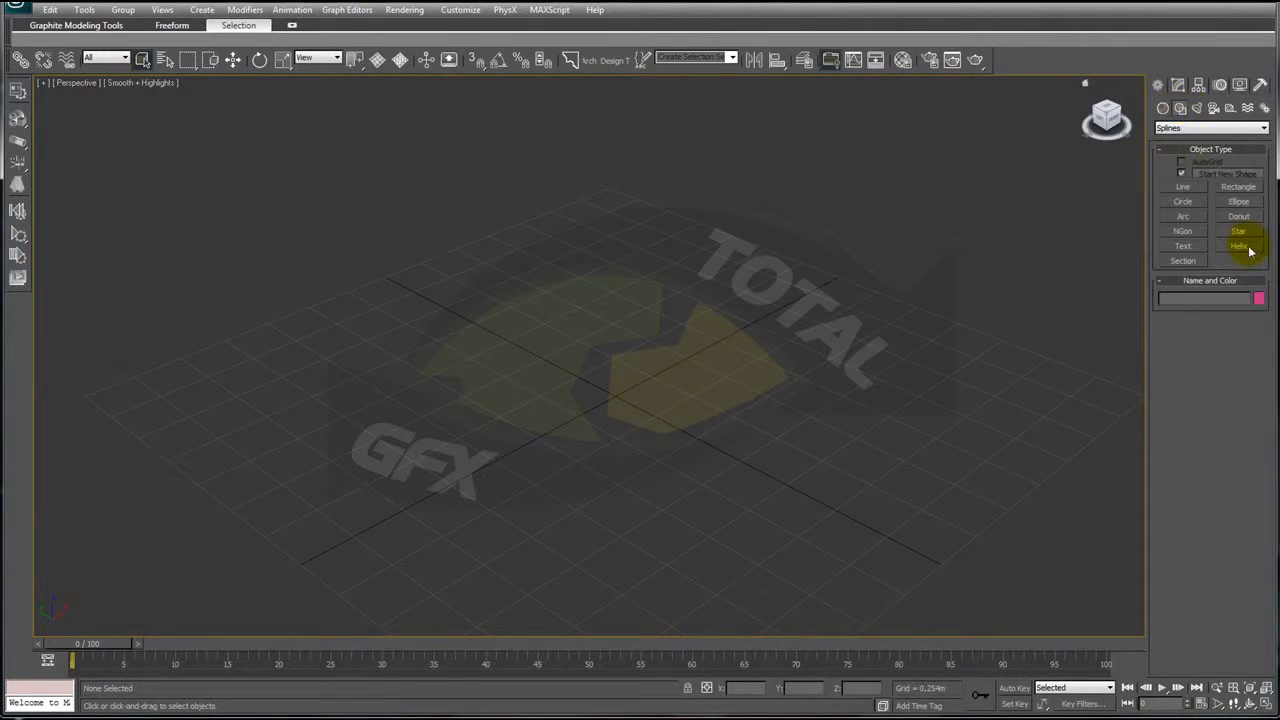
left_click(1240, 246)
left_click_drag(615, 398, 686, 449)
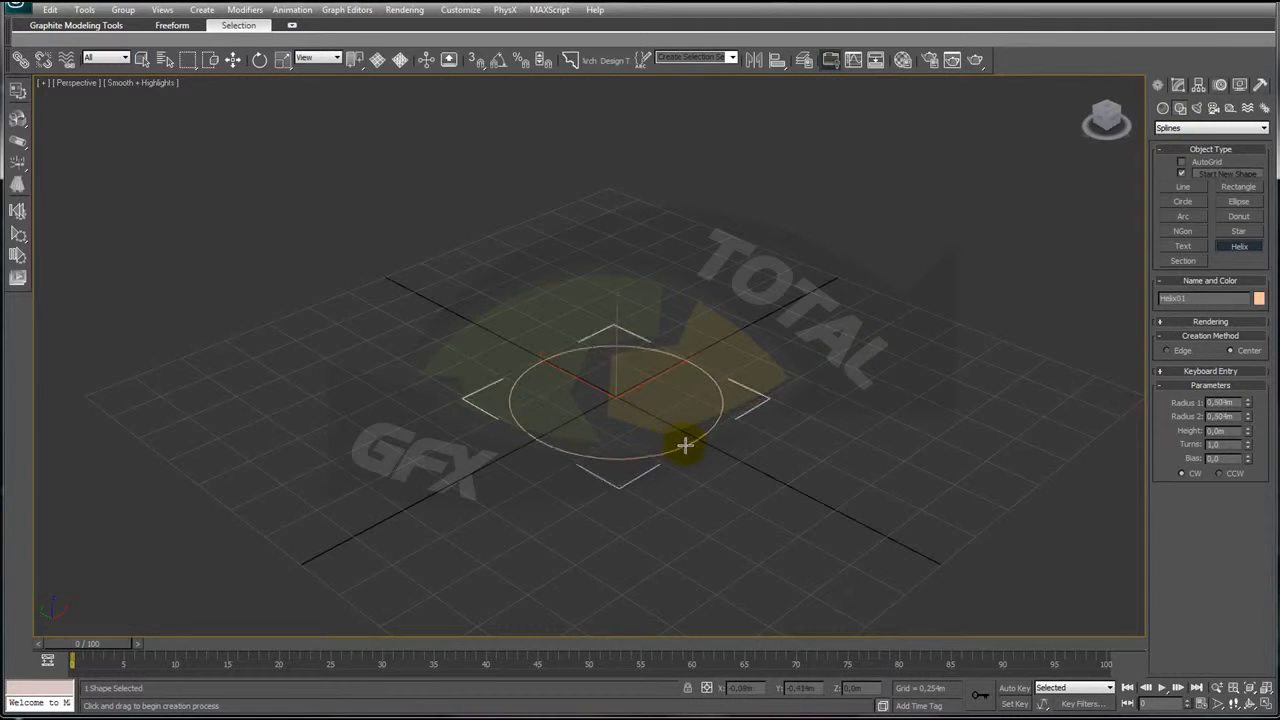
right_click(665, 138)
left_click_drag(601, 372, 629, 400)
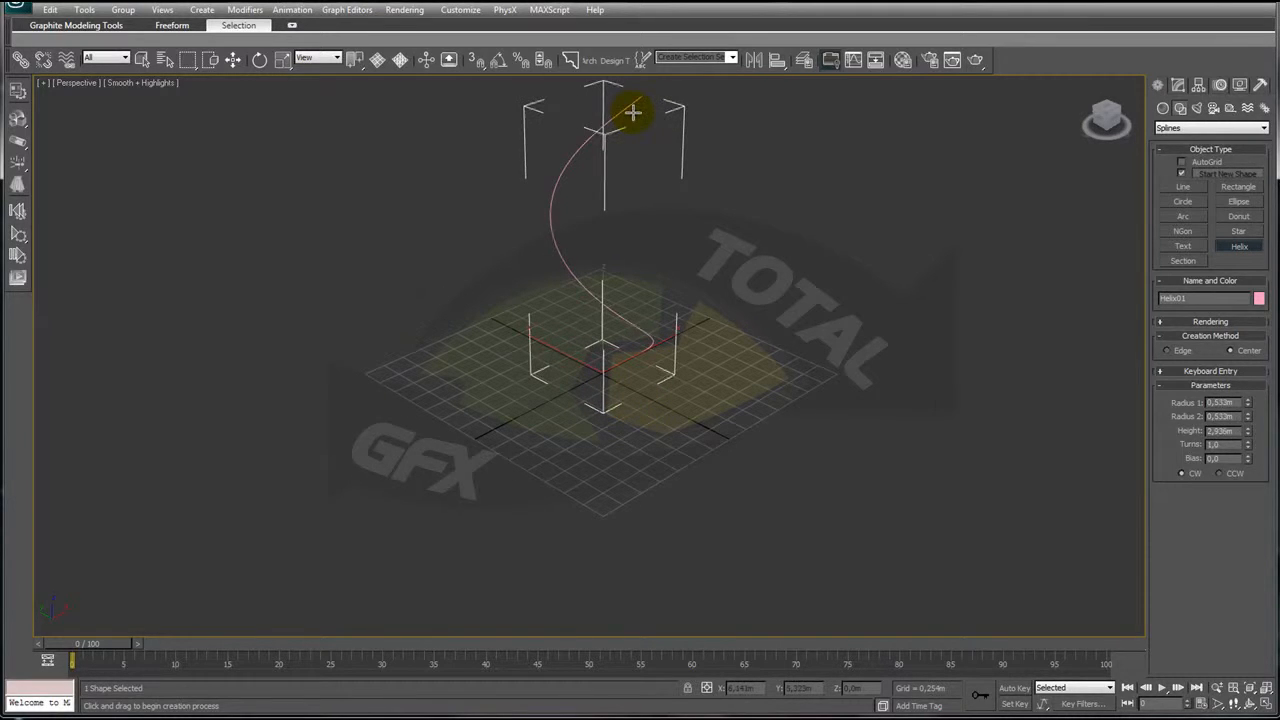
left_click(633, 112)
middle_click_drag(631, 114, 626, 211)
- Activate the Move tool, hide the selection brackets and turn on the edged faces display
left_click(233, 60)
middle_click_drag(624, 328, 640, 377)
key("j")
key("F4")
scroll(652, 322, "up", 3)
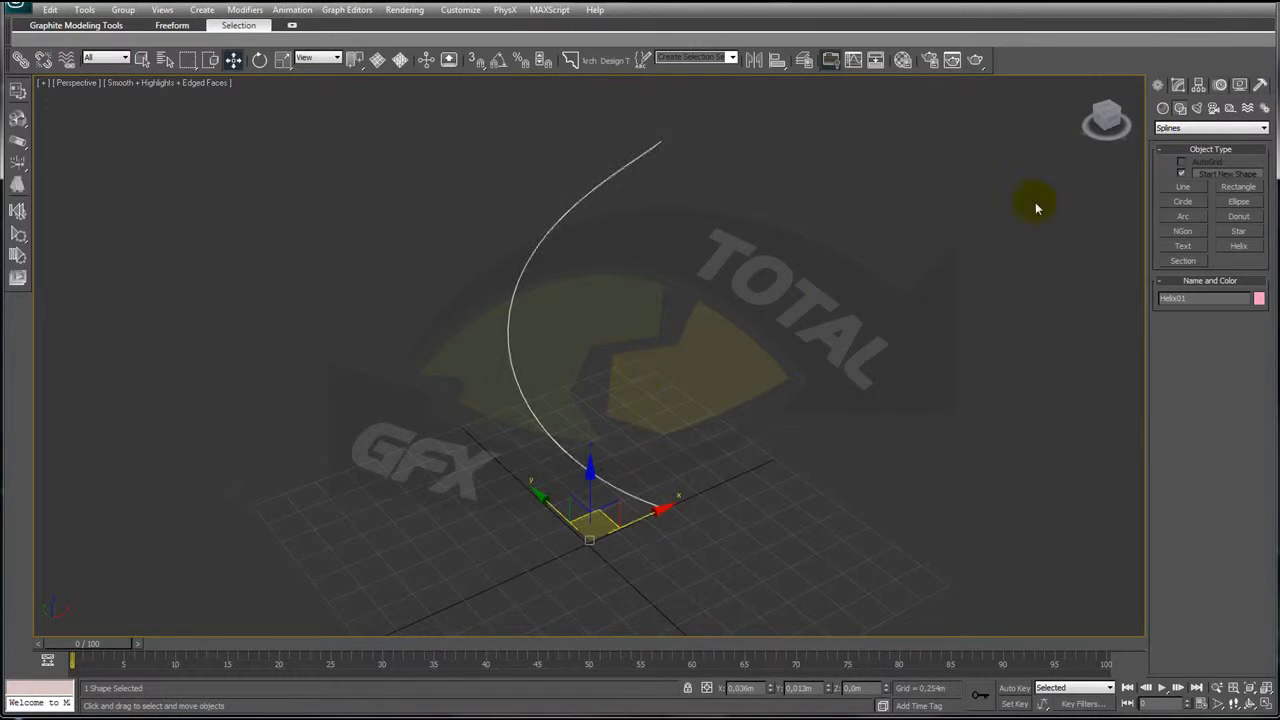
- Set both radii of the helix to 0.5 m
left_click(1181, 88)
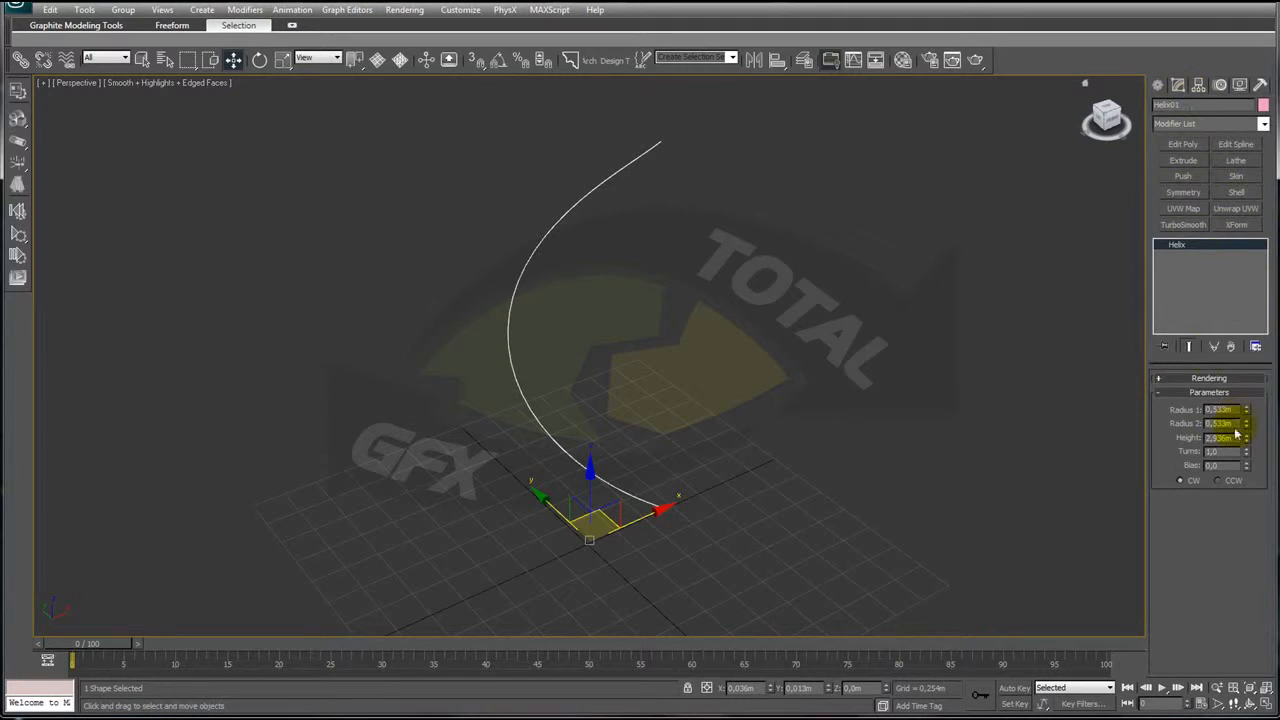
left_click(1178, 378)
scroll(1257, 348, "down", 3)
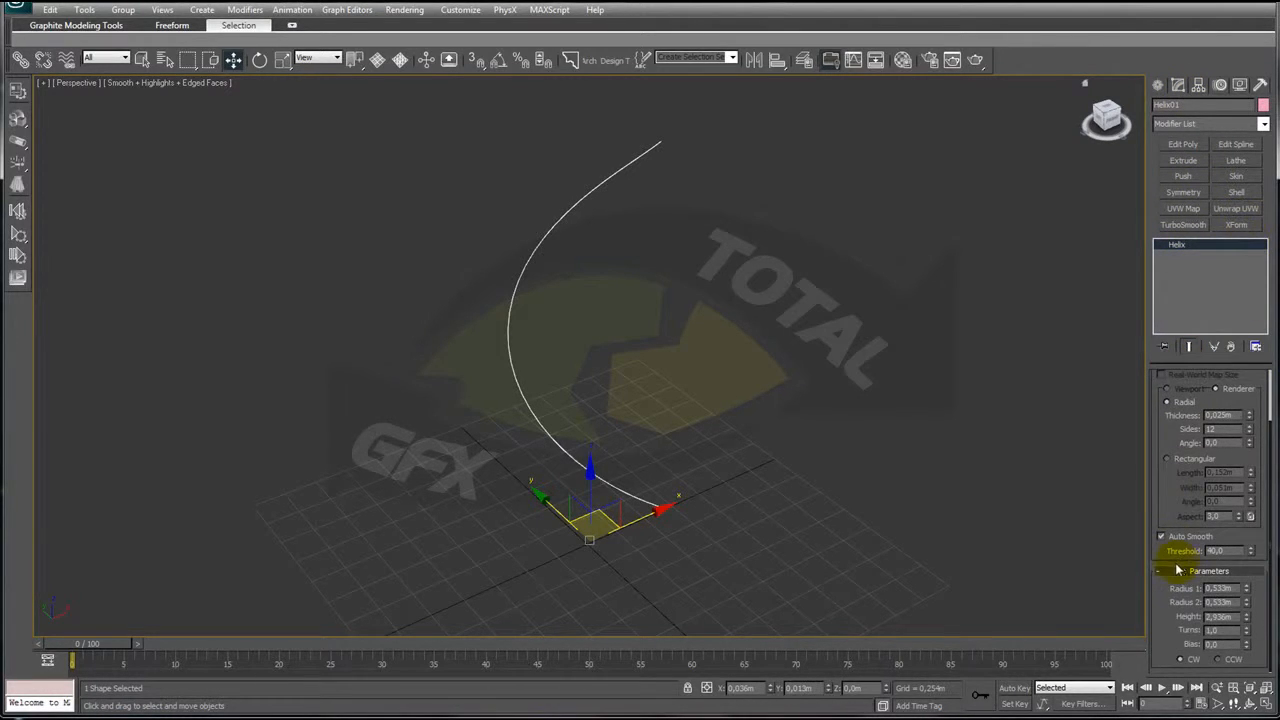
scroll(1166, 466, "up", 3)
left_click(1163, 380)
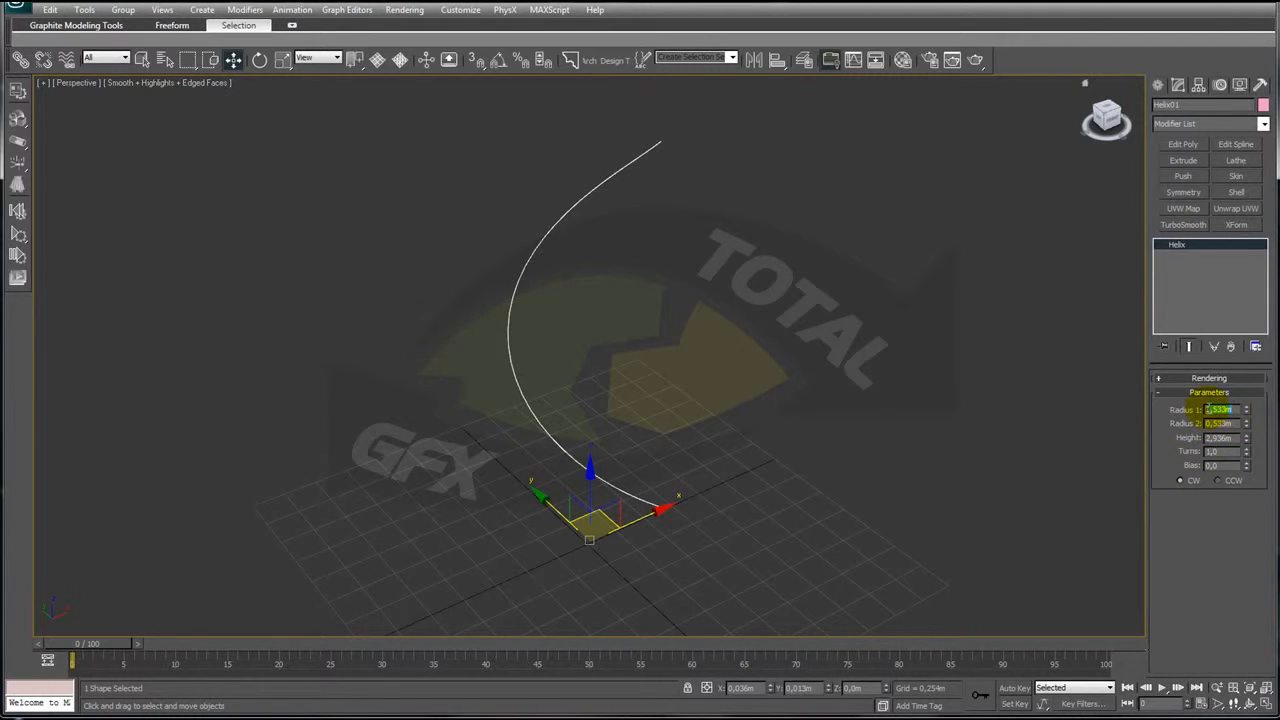
left_click_drag(1249, 409, 1186, 410)
key("Return")
type("0,5")
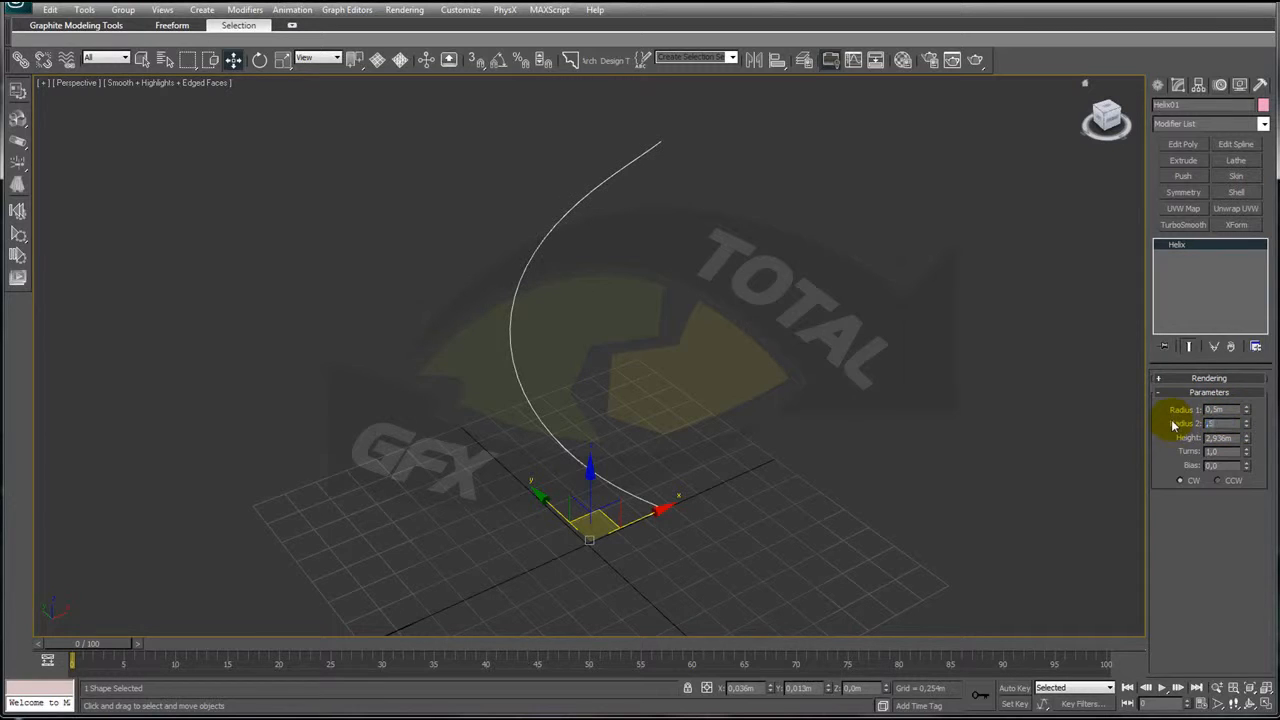
key("Return")
middle_click_drag(923, 366, 892, 368, "alt")
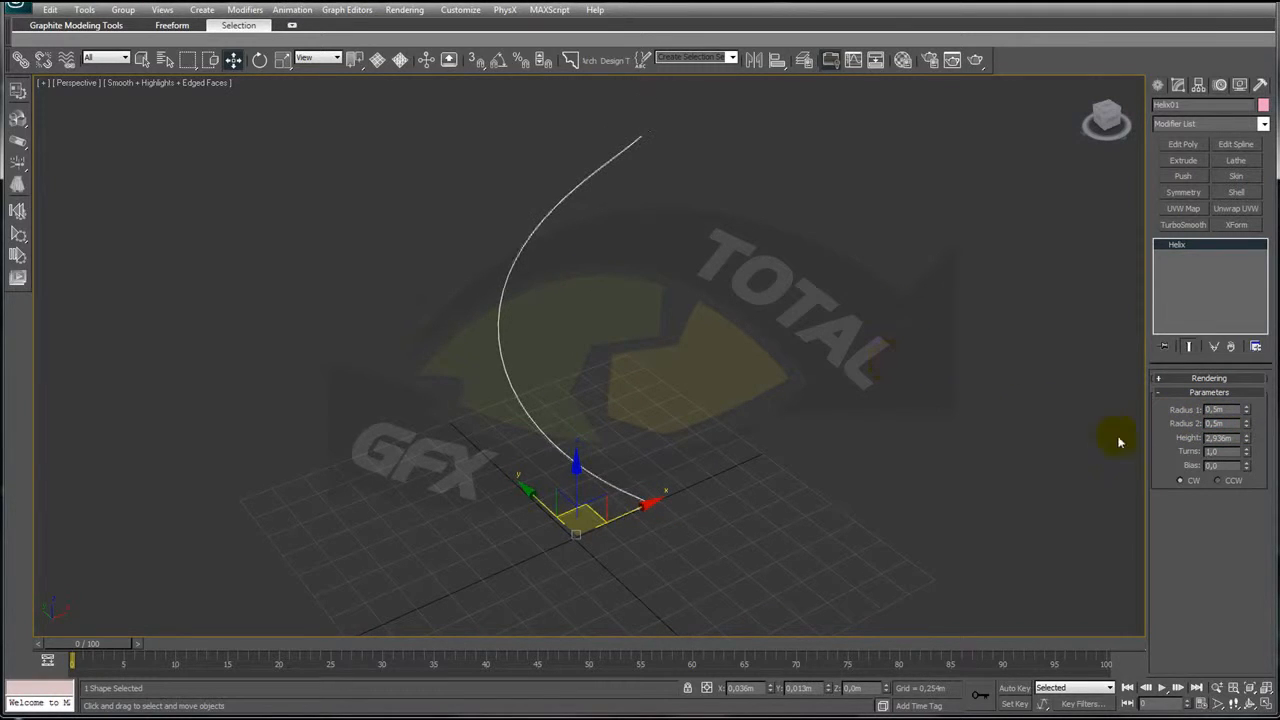
- Set the helix's height to 3 m and increase it to 5 m
double_click(1240, 438)
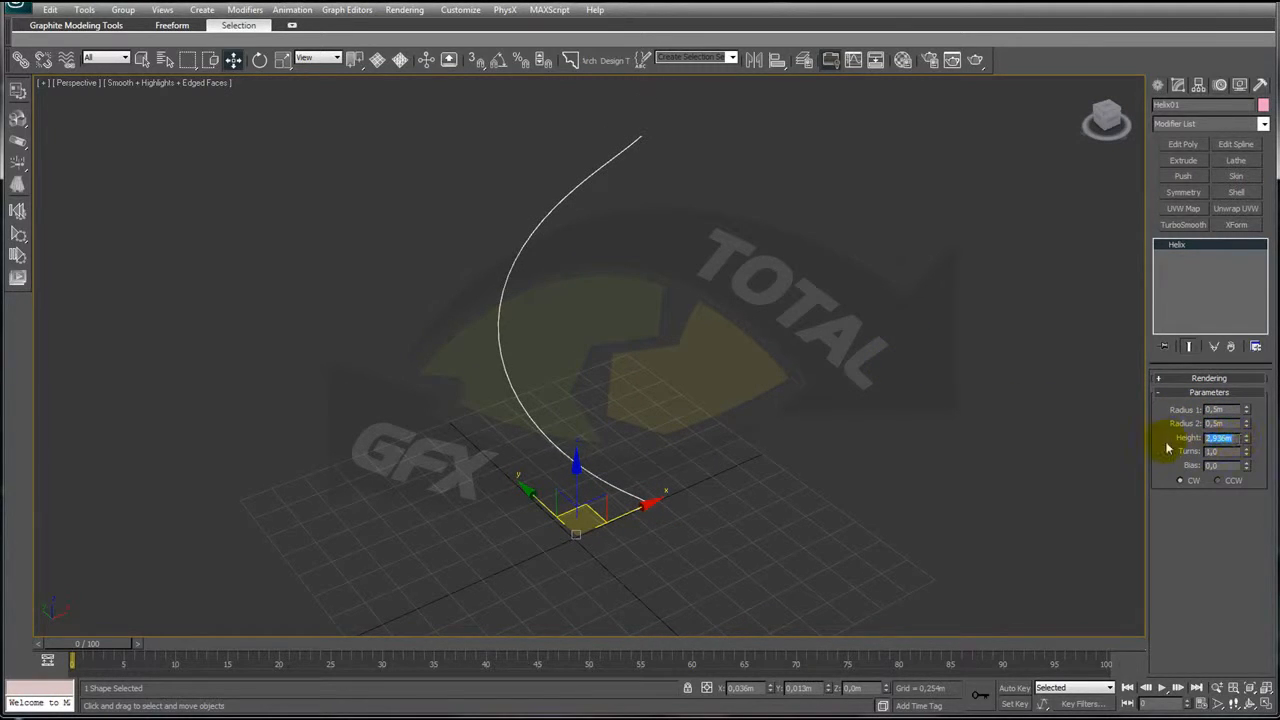
type("3")
key("Return")
middle_click_drag(771, 349, 734, 349, "alt")
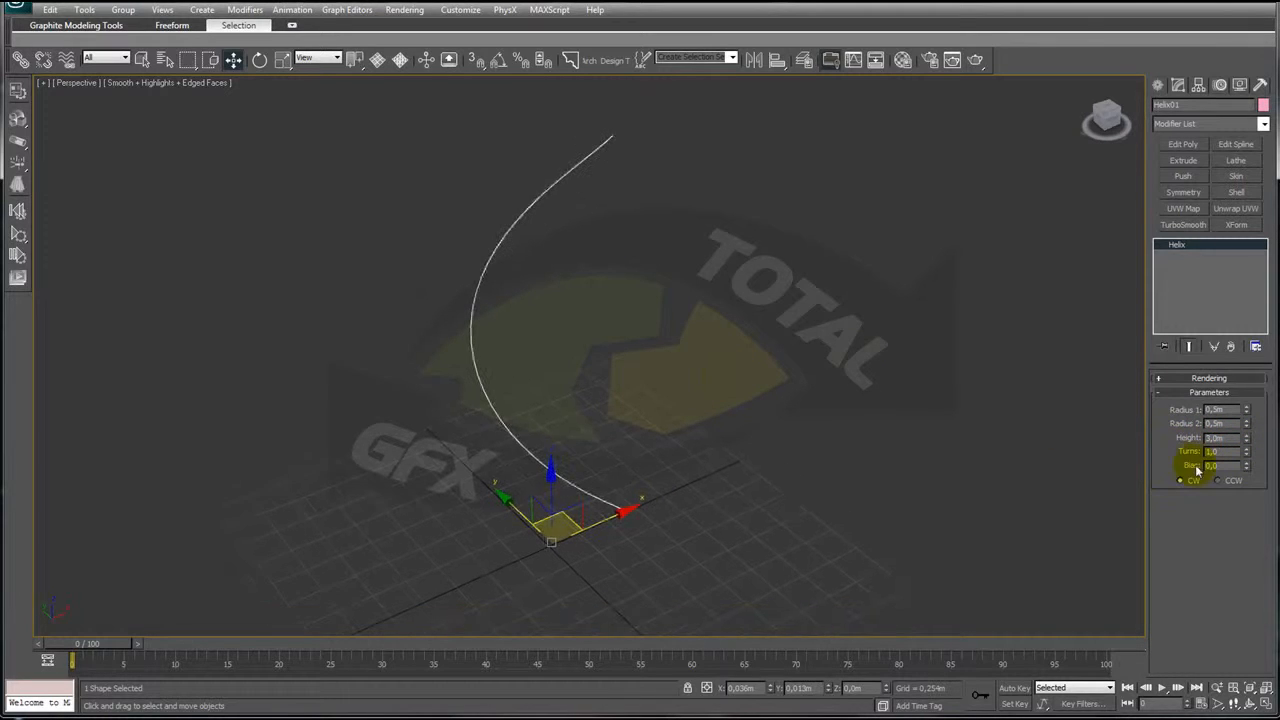
type("5")
key("Return")
middle_click_drag(1043, 414, 979, 479, "alt")
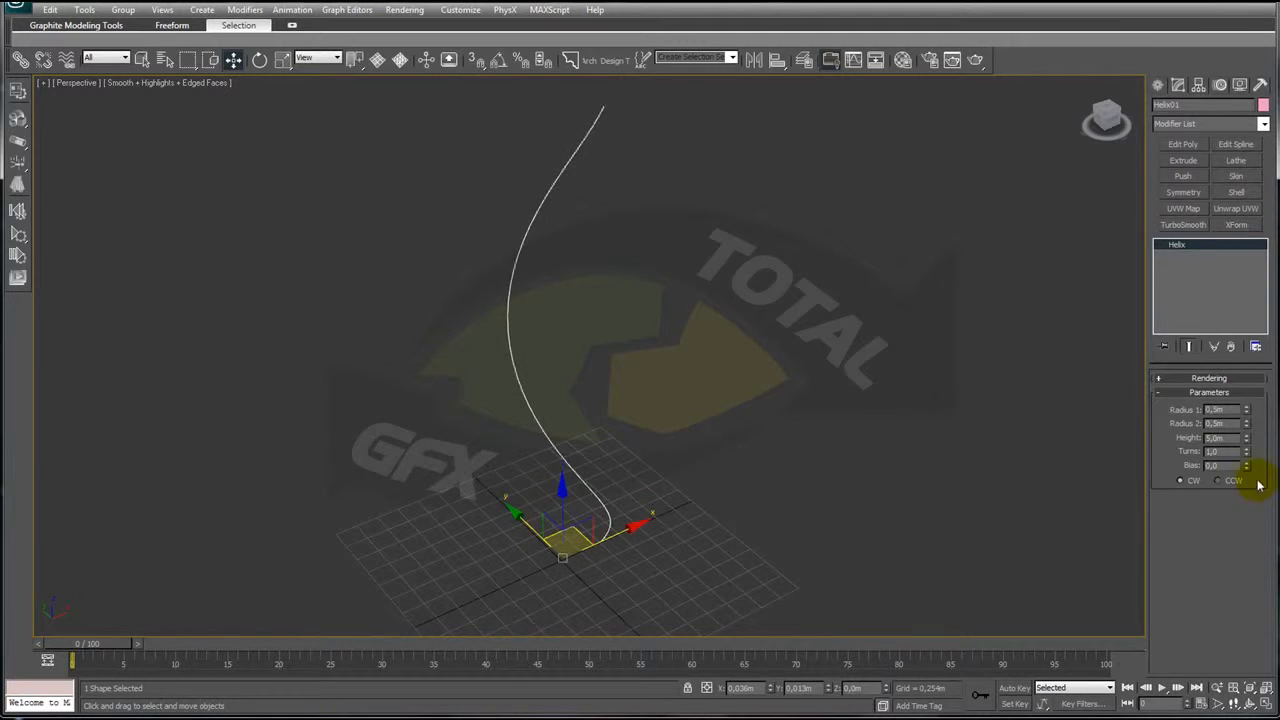
- Set the helix's number of turns to 12
double_click(1231, 451)
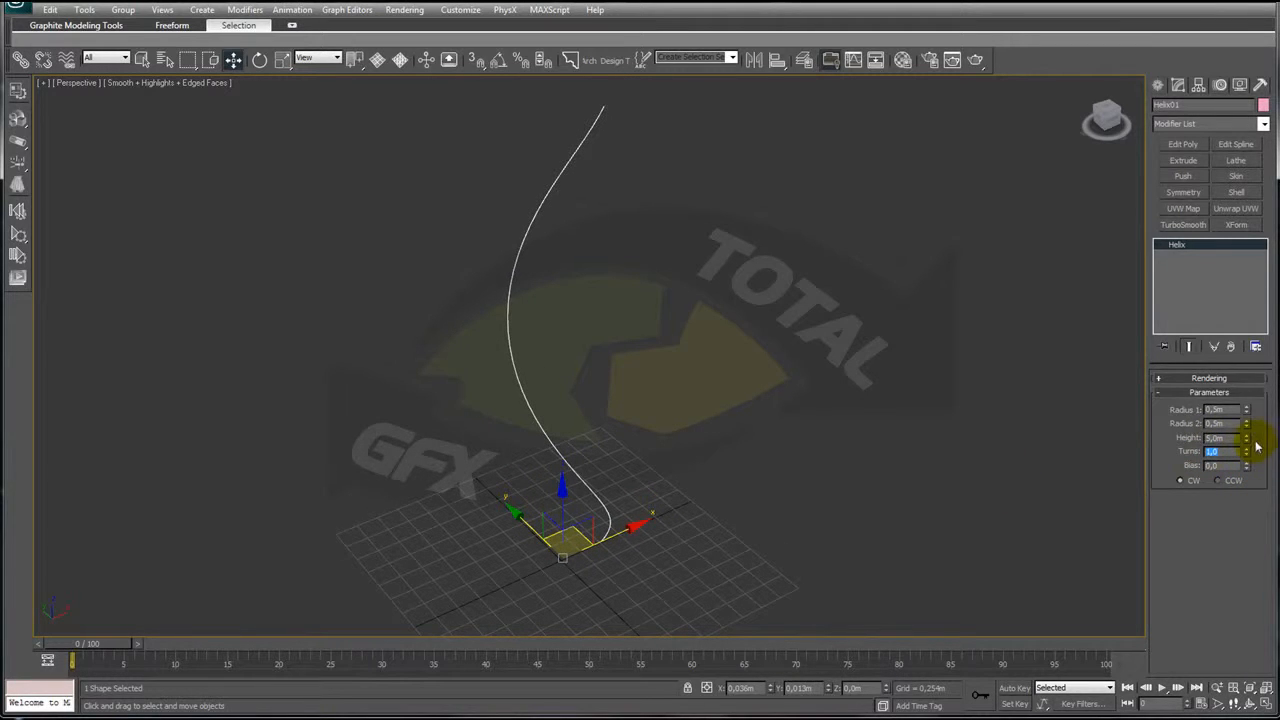
type("12")
key("Return")
middle_click_drag(950, 429, 818, 347, "alt")
middle_click_drag(597, 318, 716, 332, "alt")
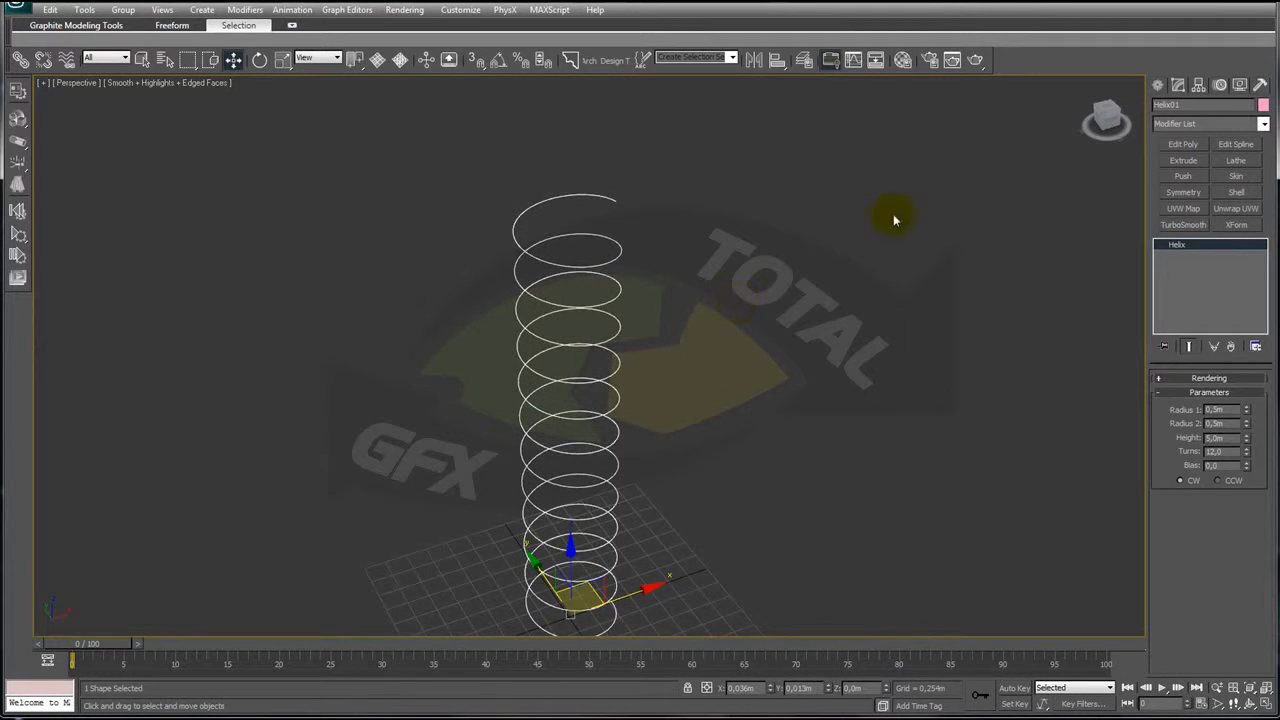
left_click(1158, 85)
left_click(1177, 85)
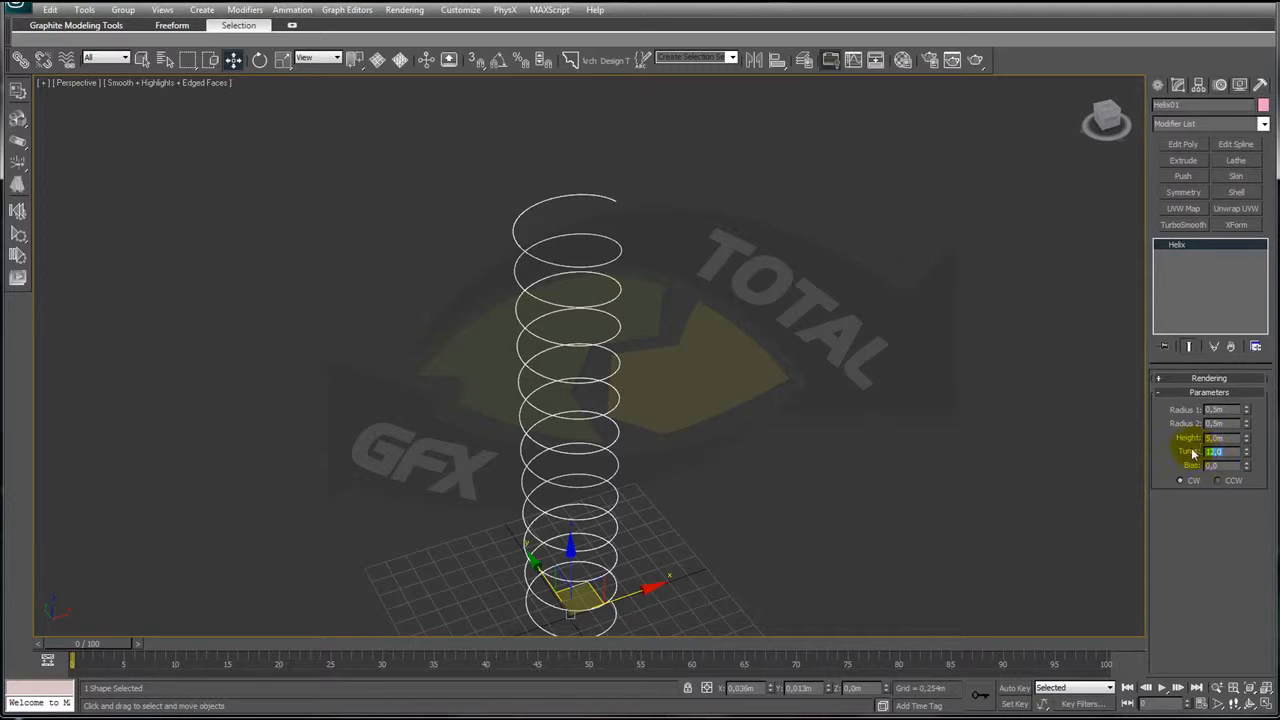
middle_click_drag(878, 405, 900, 370)
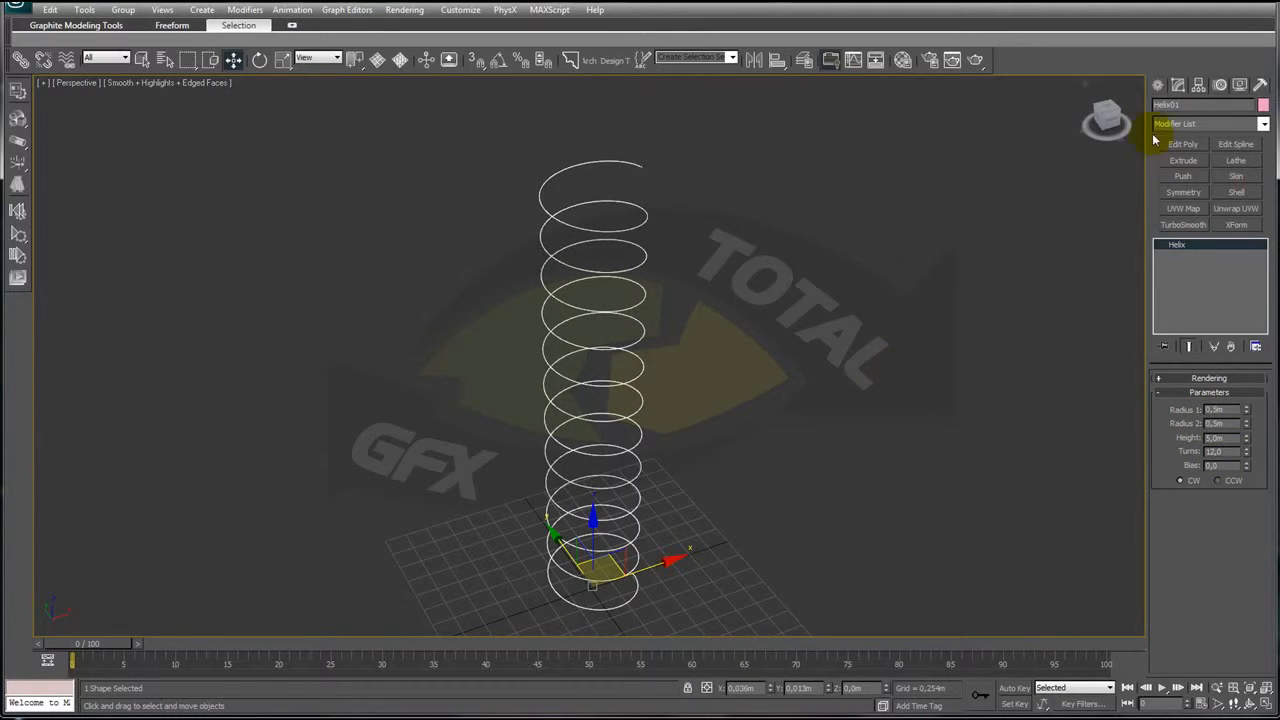
- Apply an Extrude modifier to the helix with an amount of about 0.305 m to form a spiral ribbon
left_click(1263, 123)
left_click(1180, 534)
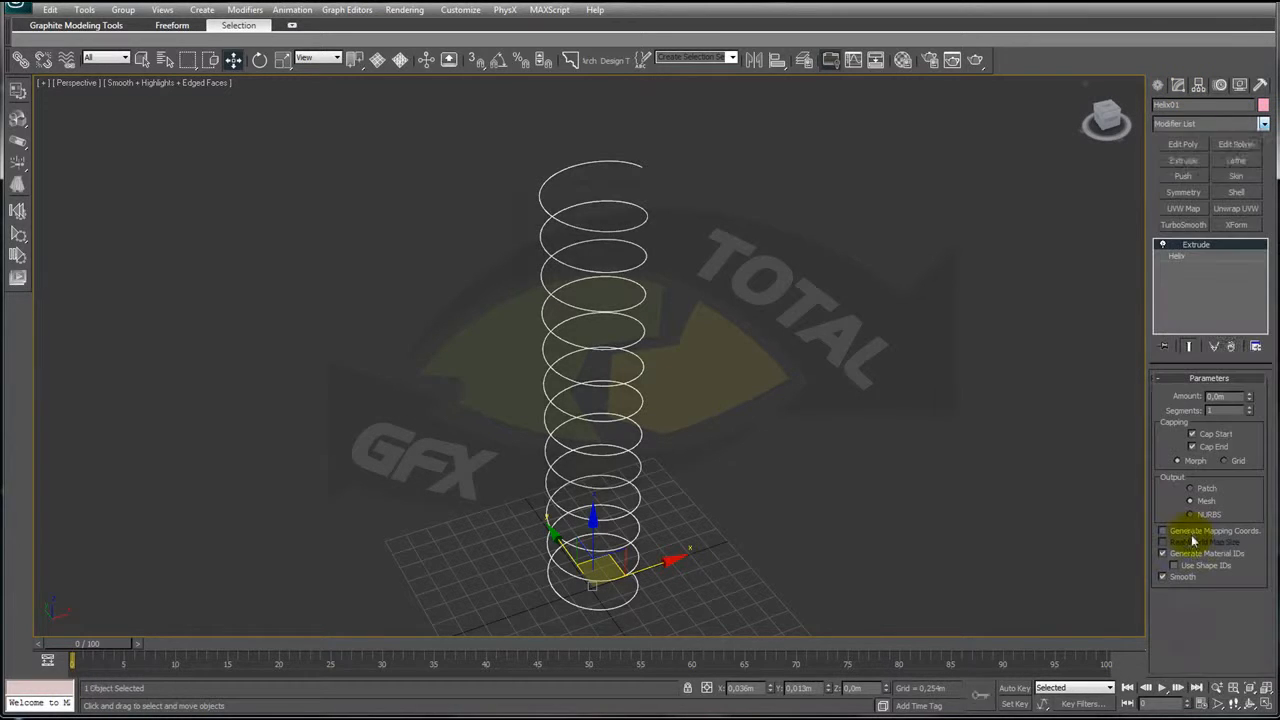
mouse_move(1251, 399)
left_mouse_down()
mouse_move(1250, 348)
mouse_move(1250, 383)
left_mouse_up()
scroll(880, 425, "up", 6)
middle_click_drag(850, 368, 845, 430)
middle_click_drag(712, 335, 662, 298)
scroll(686, 366, "up", 3)
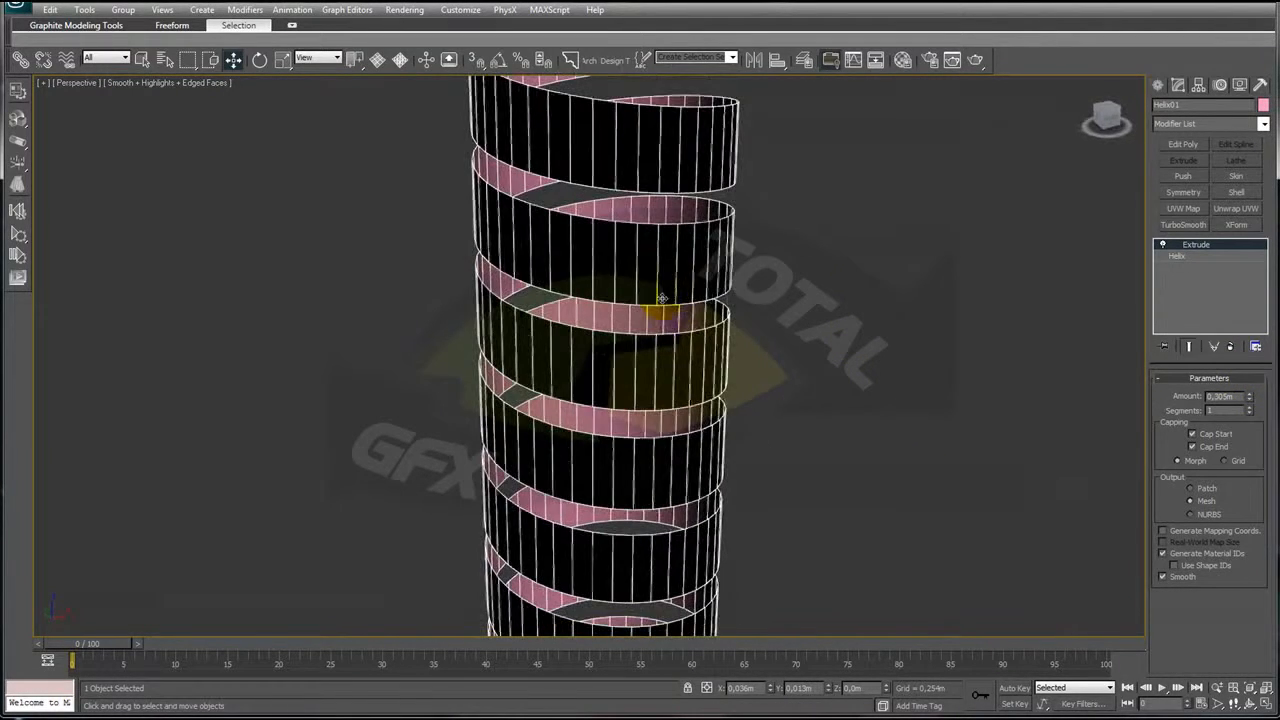
- Add an Edit Poly modifier and select the entire loop of edges along the ribbon's upper border
left_click(1183, 144)
middle_click_drag(1100, 171, 886, 206, "alt")
left_click(1190, 488)
scroll(700, 284, "up", 4)
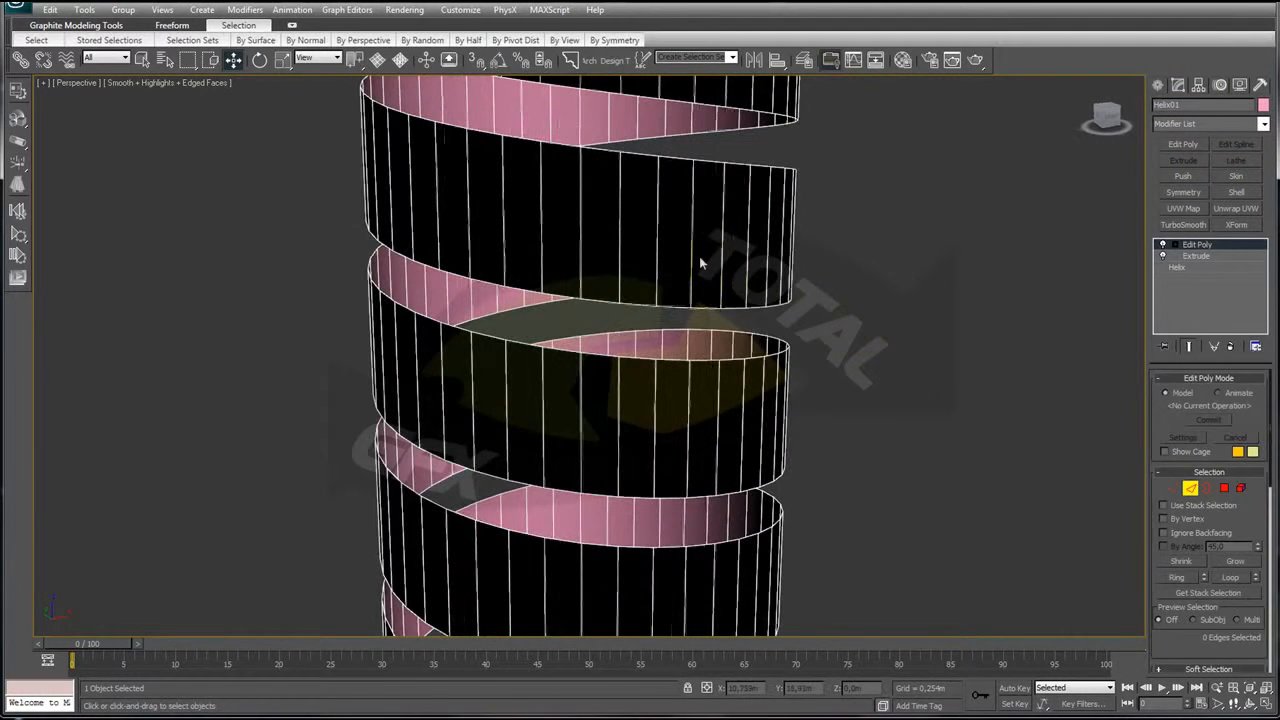
left_click(702, 162)
mouse_move(808, 199)
middle_mouse_down("alt")
mouse_move(814, 214)
mouse_move(799, 196)
middle_mouse_up("alt")
left_click(686, 351)
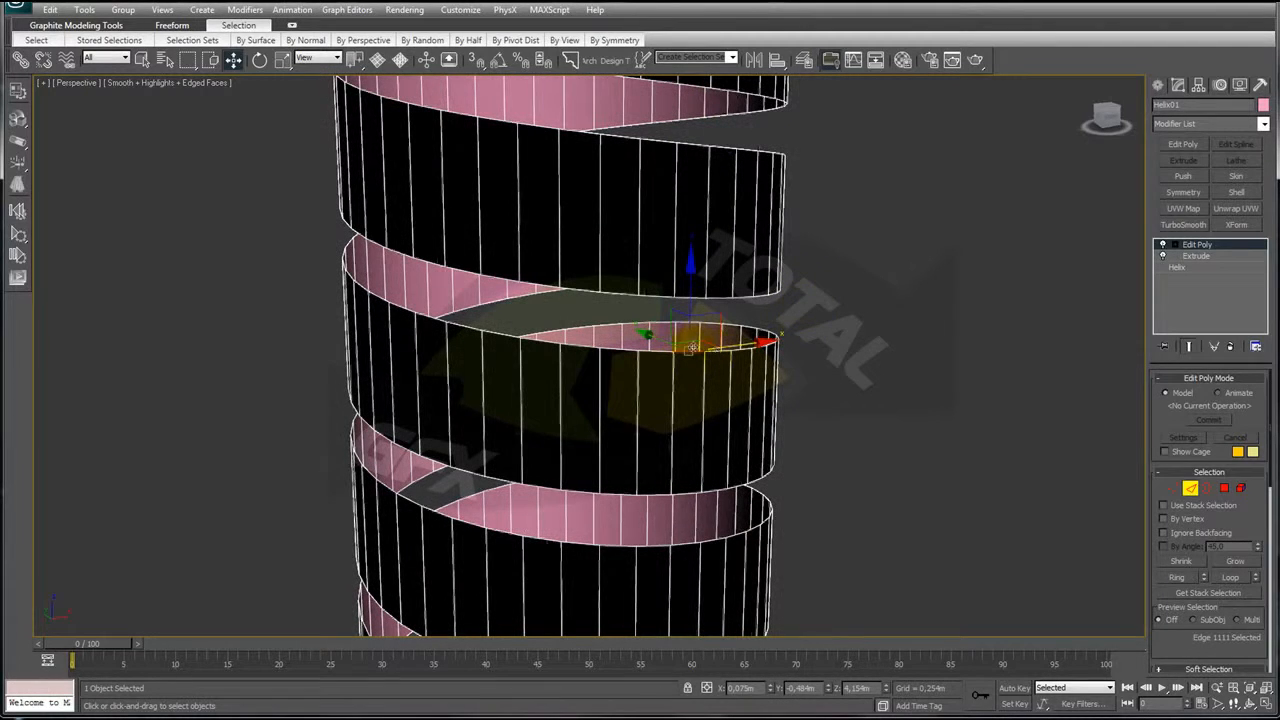
left_click(1230, 577)
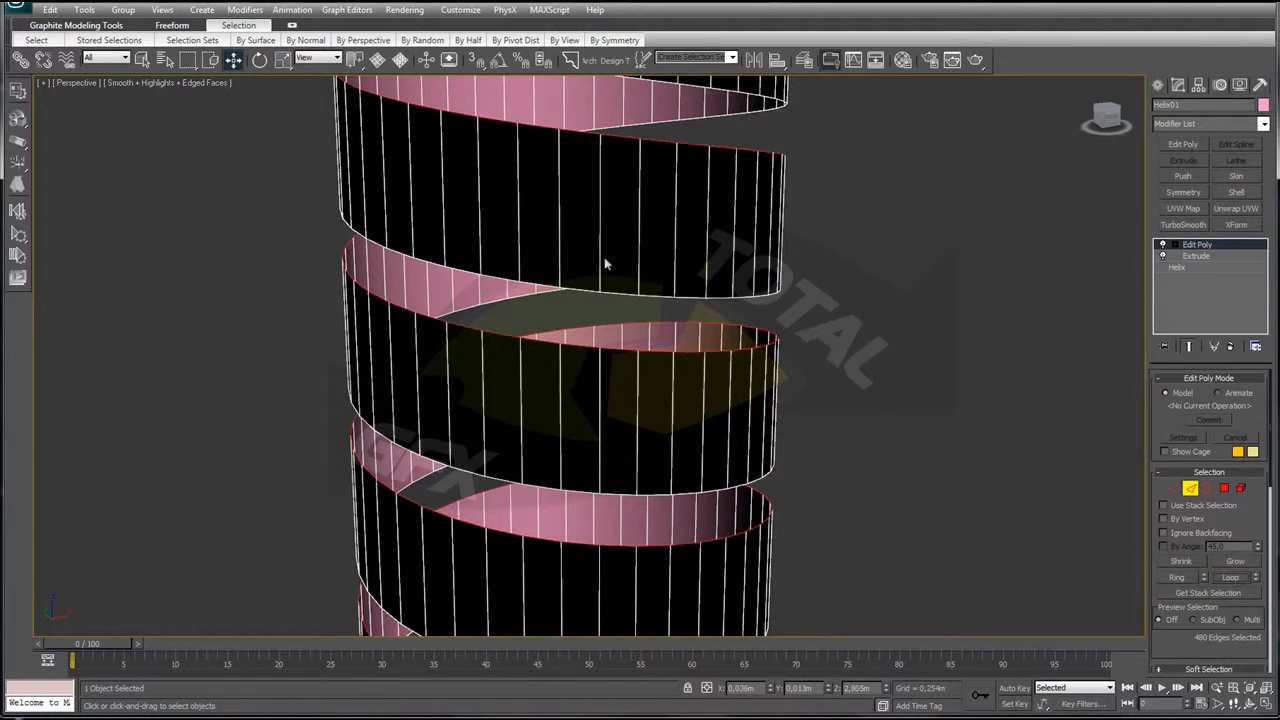
- Raise the selected edge loop about 0.11 m along Z to meet the lower border of the turn above
scroll(629, 271, "down", 3)
scroll(582, 268, "down", 2)
scroll(620, 290, "up", 6)
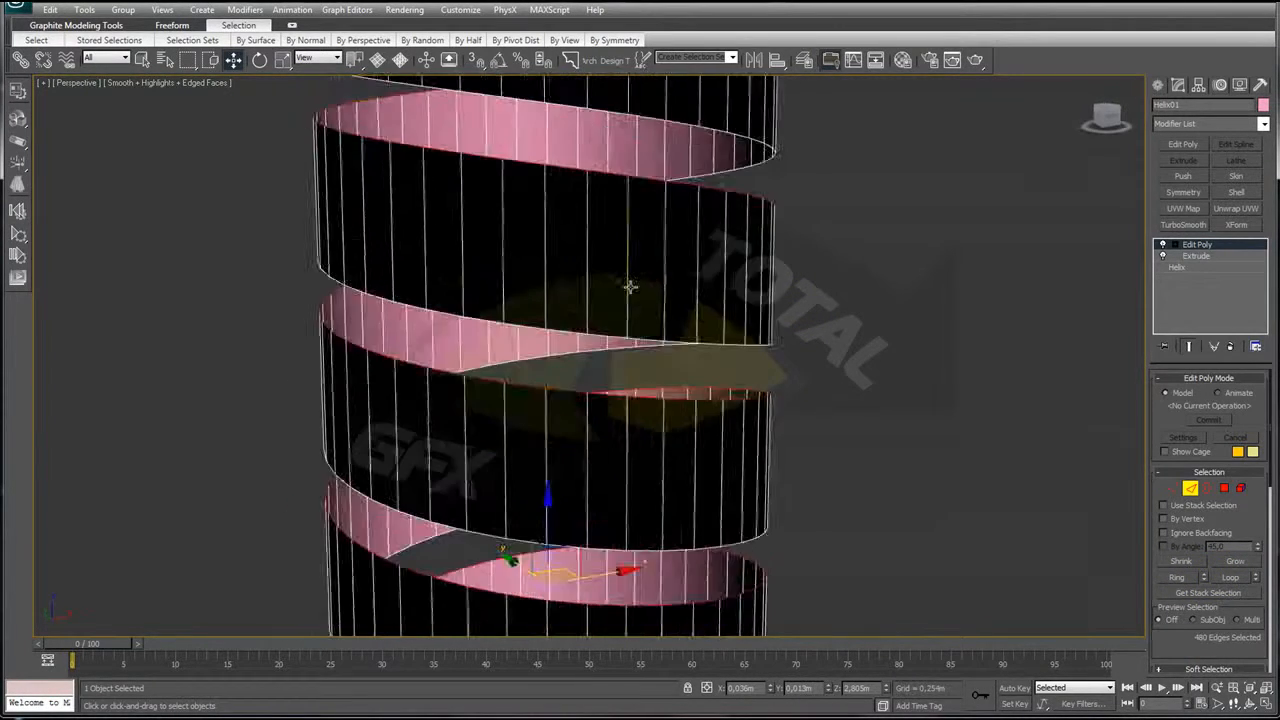
middle_click_drag(636, 98, 638, 80)
left_click_drag(571, 287, 572, 243)
scroll(585, 262, "up", 5)
middle_click_drag(580, 150, 616, 400)
left_click_drag(551, 346, 550, 343)
scroll(597, 342, "down", 10)
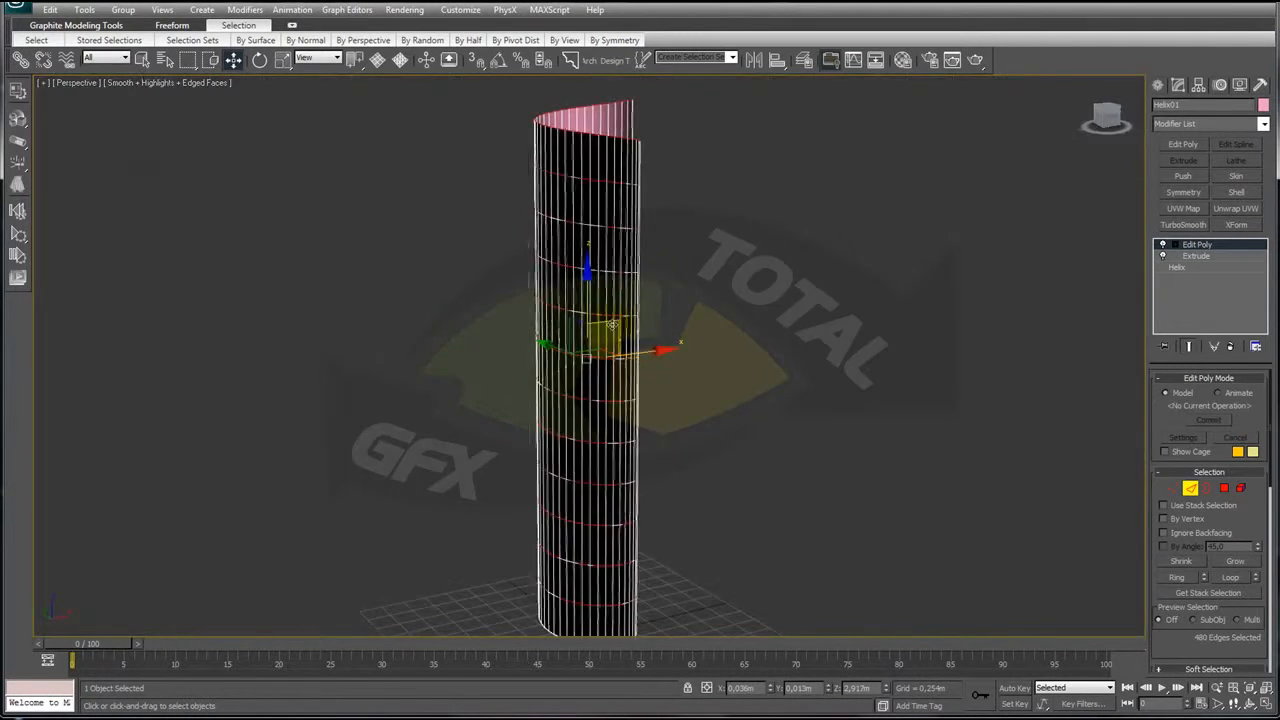
scroll(709, 293, "up", 2)
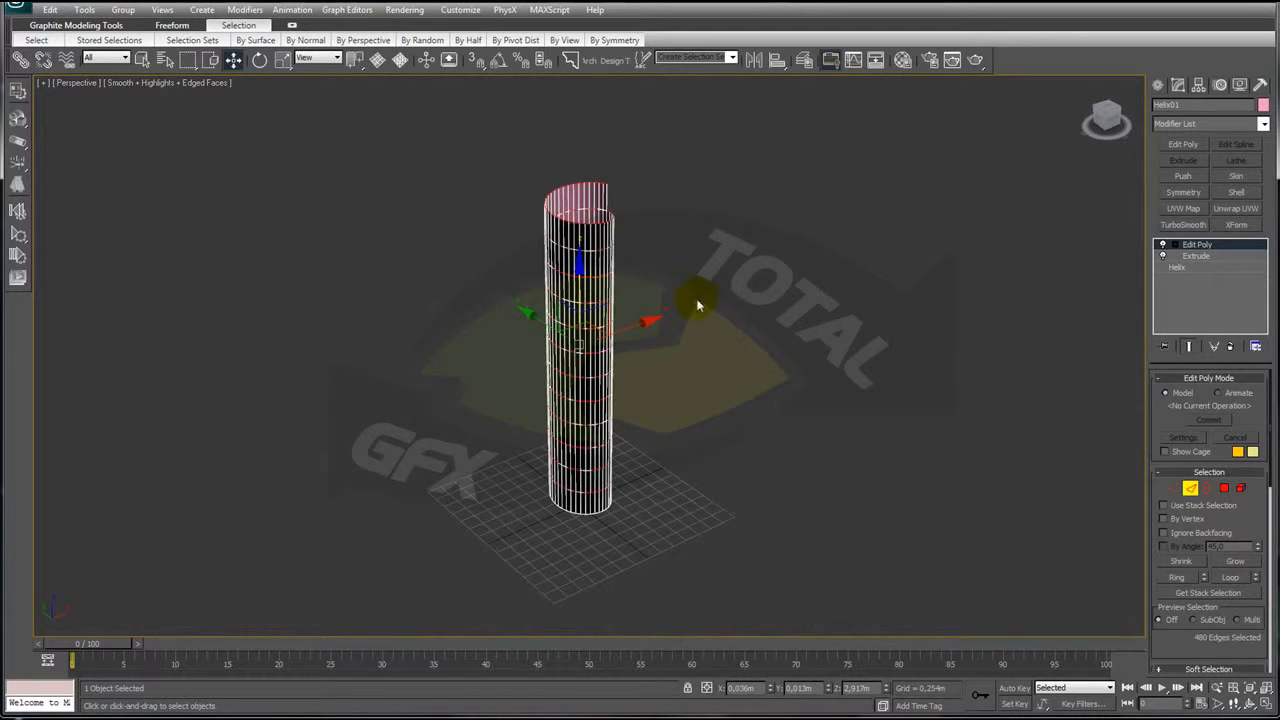
- Select all vertices of the tube and weld the coincident ones together
middle_click_drag(680, 293, 673, 291)
left_click(1173, 488)
left_click_drag(763, 146, 434, 610)
mouse_move(738, 373)
middle_mouse_down("alt")
mouse_move(726, 479)
mouse_move(734, 369)
middle_mouse_up("alt")
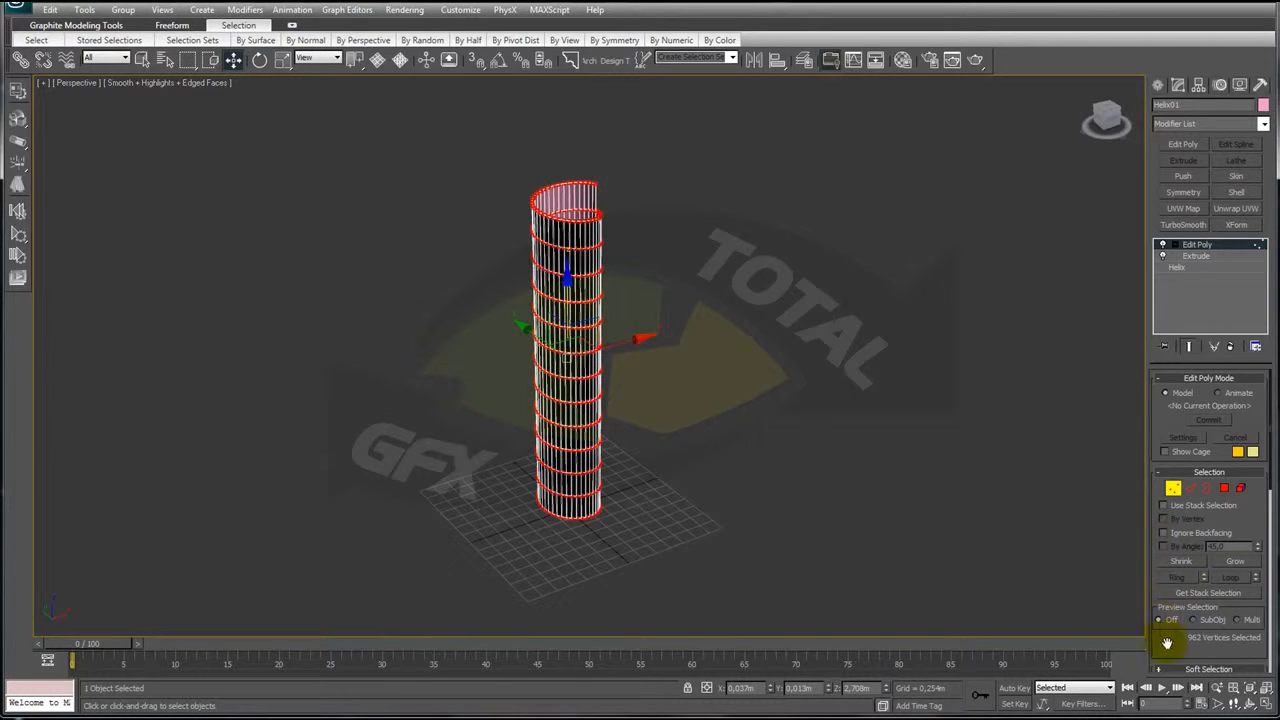
left_click_drag(1166, 634, 1143, 349)
left_click(1238, 426)
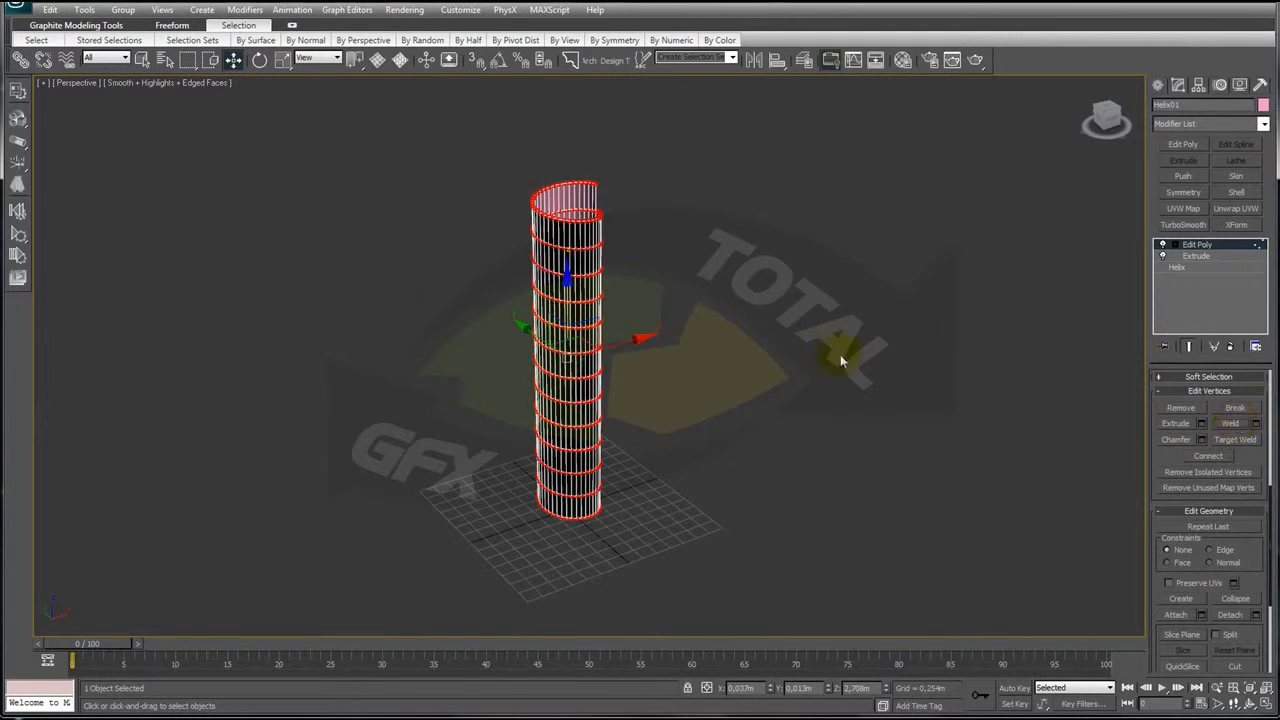
- Test the weld by pulling one vertex outward from the tube, and undo the move
middle_click_drag(891, 374, 809, 329, "alt")
left_click(808, 328)
left_click(576, 274)
scroll(610, 271, "up", 5)
middle_click_drag(628, 271, 707, 520)
left_click_drag(634, 332, 857, 357)
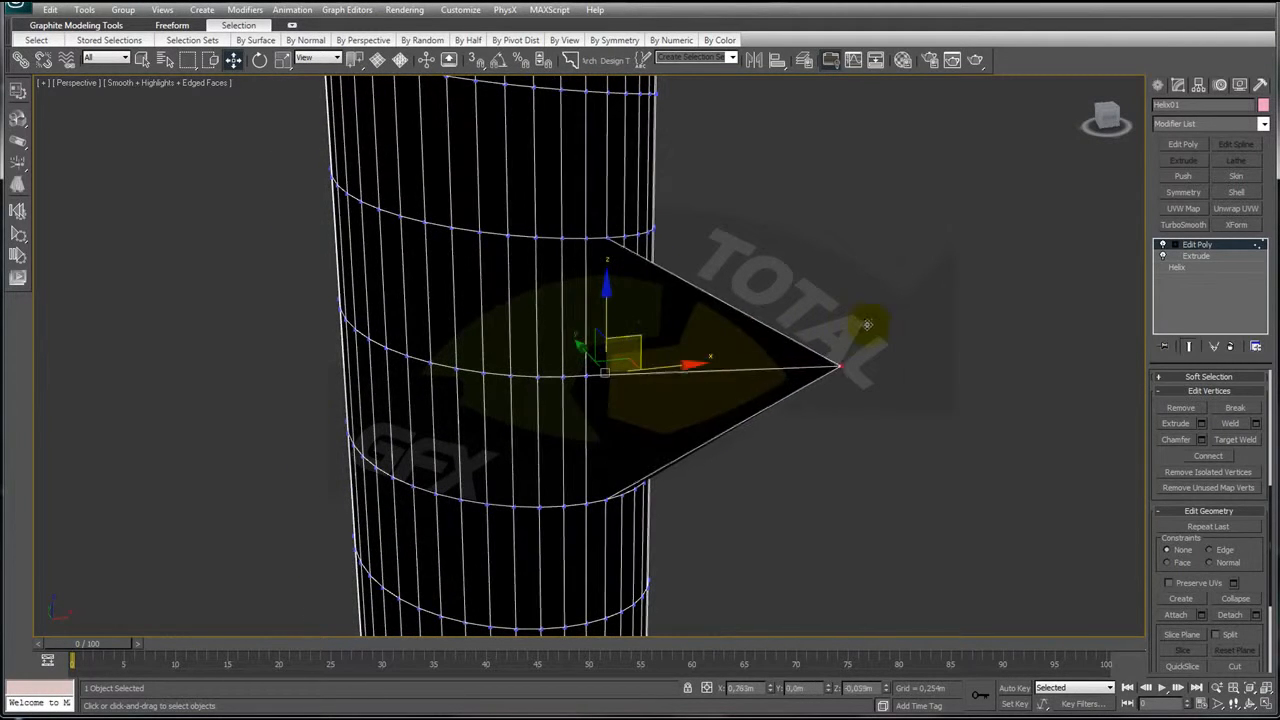
key("ctrl+z")
scroll(857, 342, "down", 5)
mouse_move(857, 342)
middle_mouse_down("alt")
mouse_move(846, 506)
mouse_move(846, 337)
middle_mouse_up("alt")
scroll(637, 283, "up", 2)
scroll(660, 279, "down", 3)
middle_click_drag(666, 277, 723, 377, "alt")
scroll(776, 347, "up", 2)
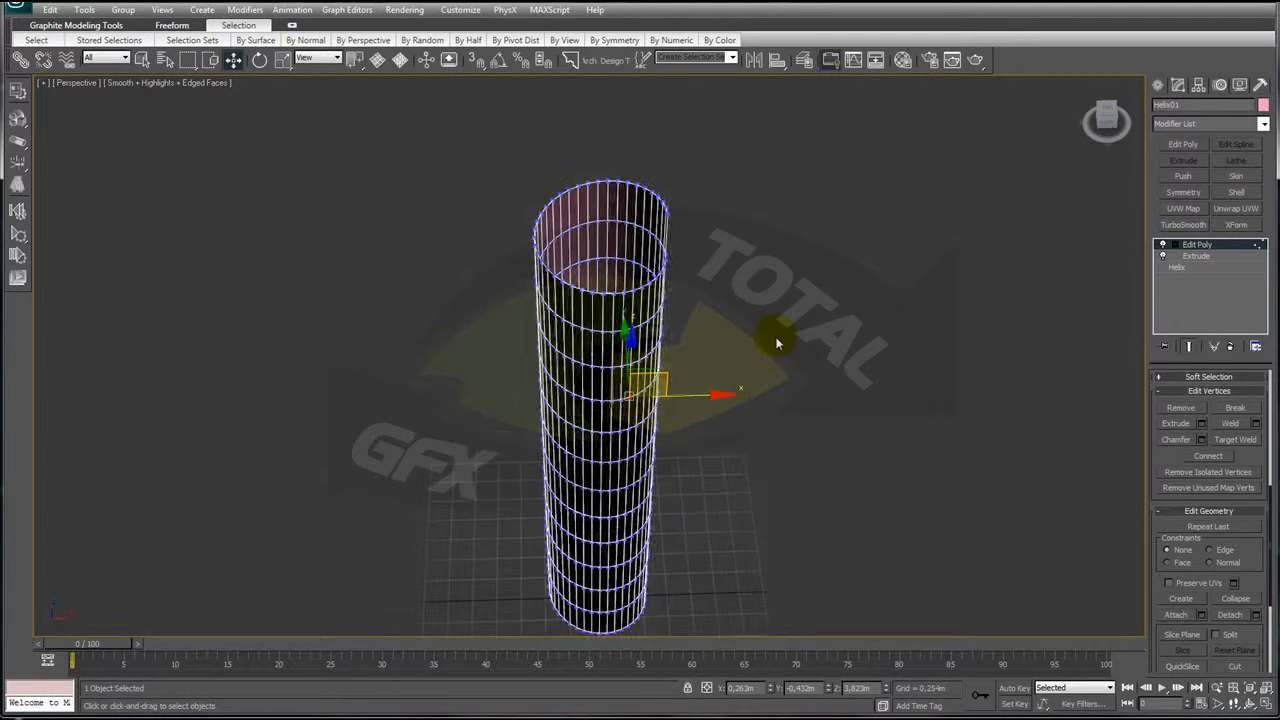
- Hide the edged faces, select the whole tube as an element and flip its normals to face outward
key("F4")
middle_click_drag(689, 320, 650, 170, "alt")
left_click(1193, 244)
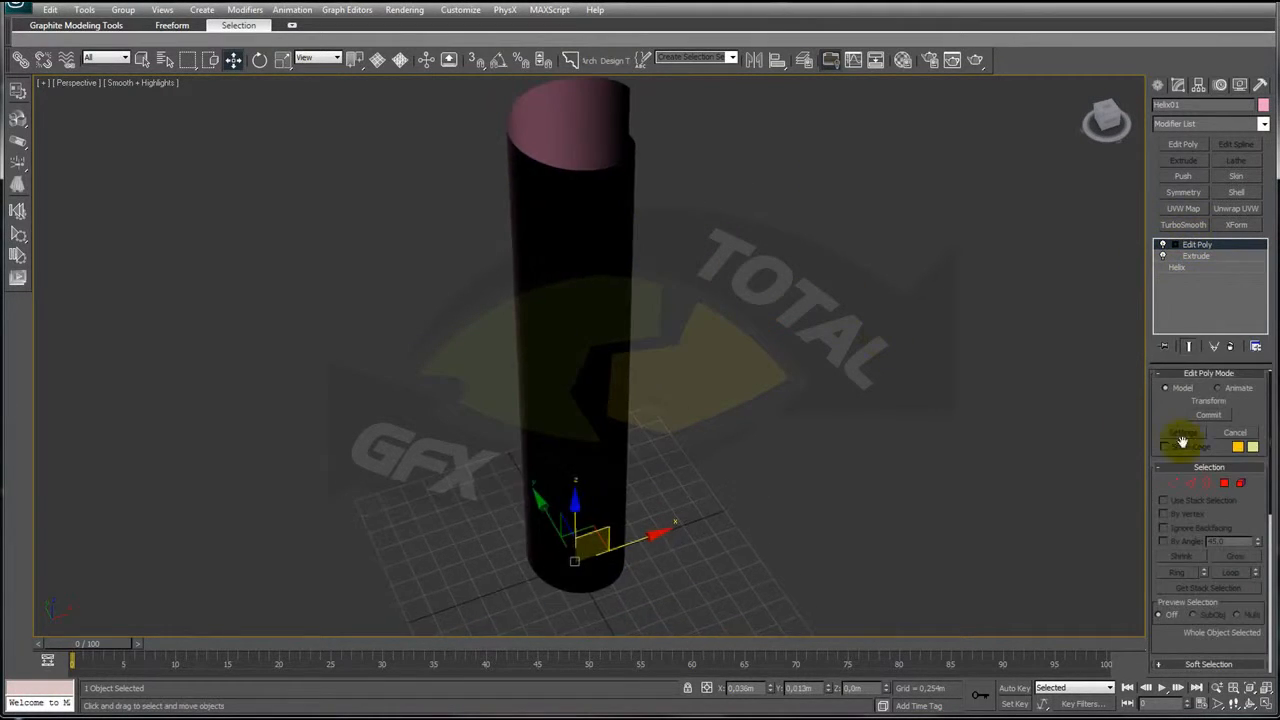
left_click(1241, 483)
left_click_drag(851, 217, 472, 465)
left_click_drag(1171, 571, 1155, 370)
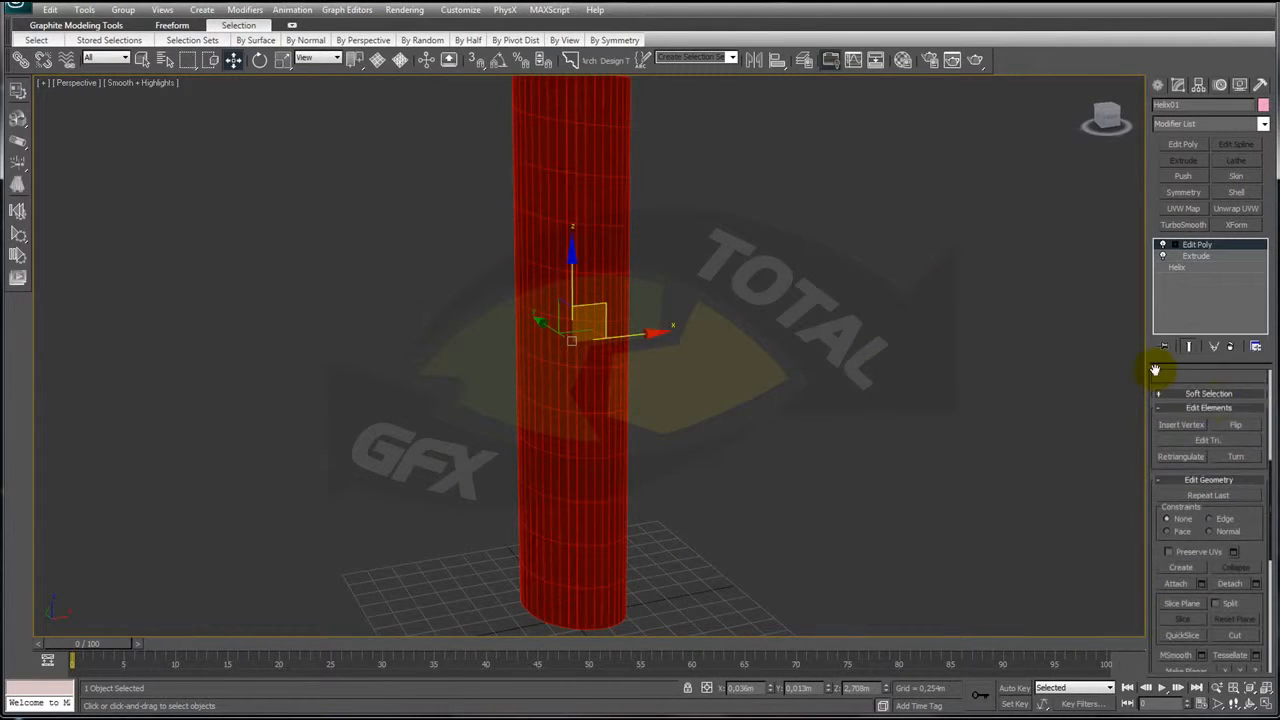
left_click(1238, 428)
middle_click_drag(860, 292, 869, 367)
left_click(1196, 246)
- Switch to edge editing and display the tube shaded with edged faces
middle_click_drag(780, 145, 856, 338, "alt")
key("F3")
left_click(1190, 483)
middle_click_drag(744, 234, 732, 307)
key("F3")
left_click(730, 307)
scroll(734, 298, "up", 5)
key("F3")
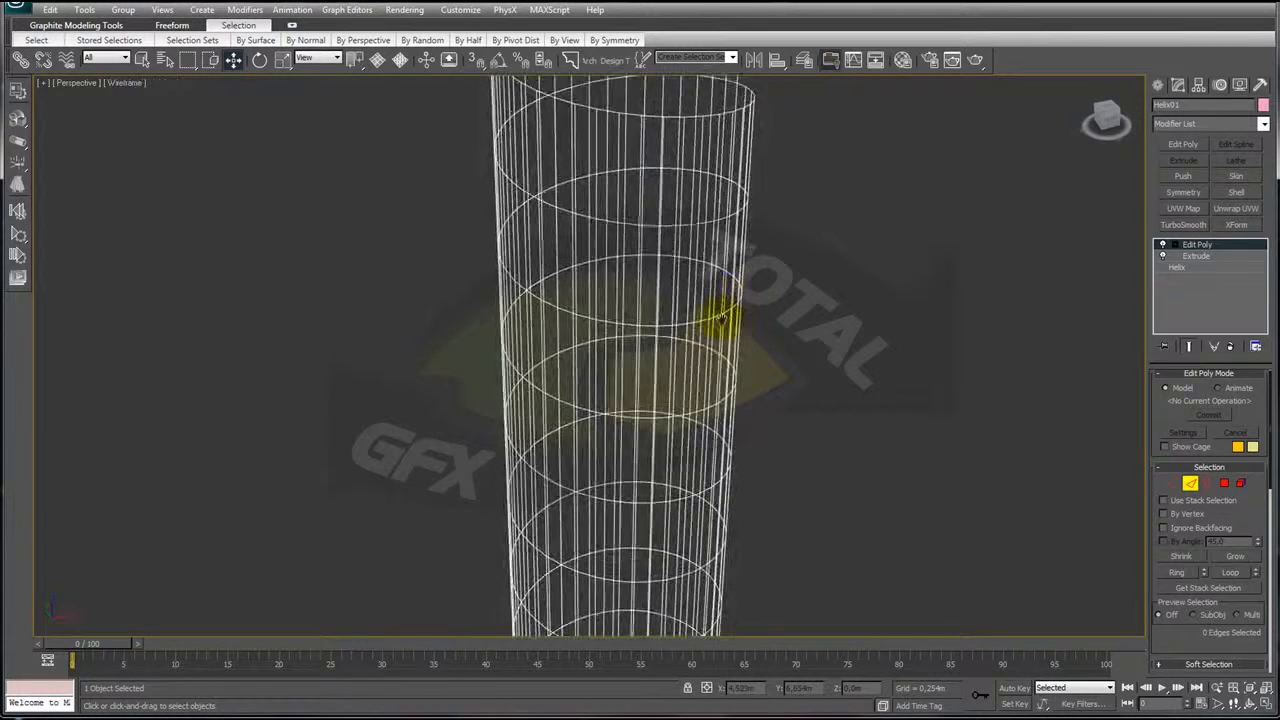
middle_click_drag(720, 318, 698, 386, "alt")
key("F3")
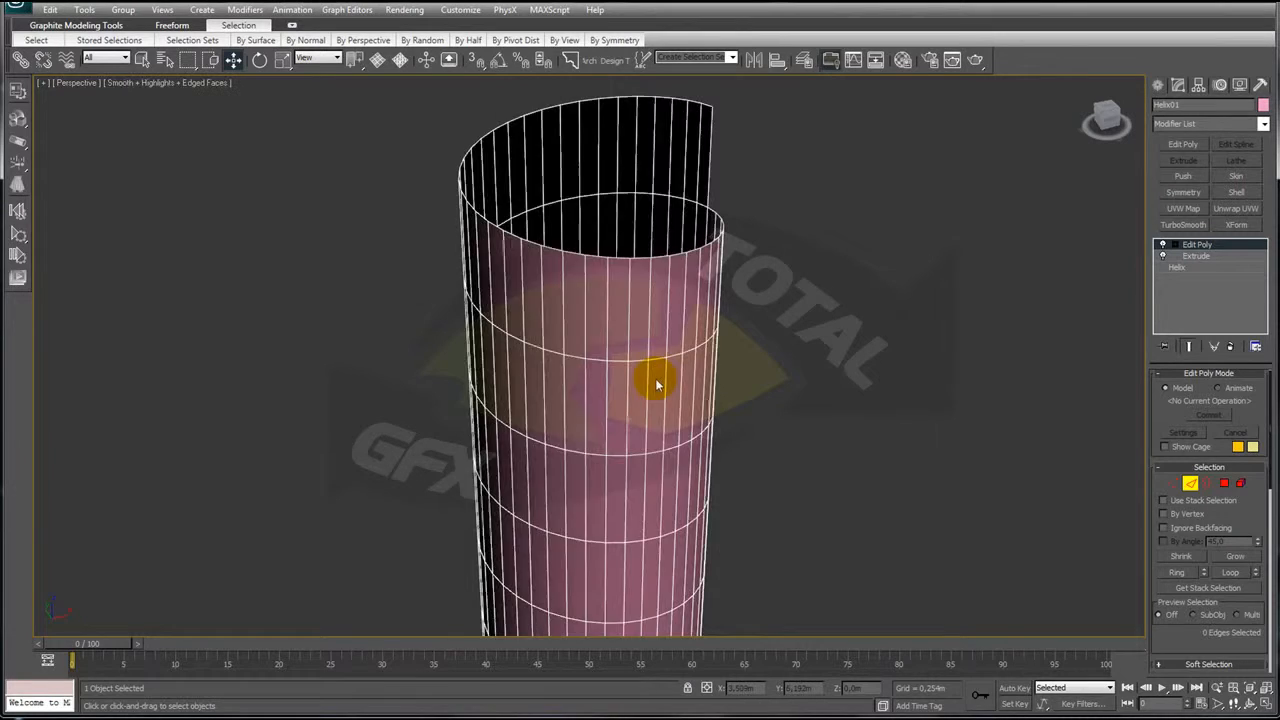
- Select one spiral edge on the tube's side and extend the selection to its full loop
scroll(660, 384, "up", 3)
middle_click_drag(666, 400, 647, 364)
left_click(647, 364)
mouse_move(730, 390)
middle_mouse_down("alt")
mouse_move(728, 420)
mouse_move(726, 406)
middle_mouse_up("alt")
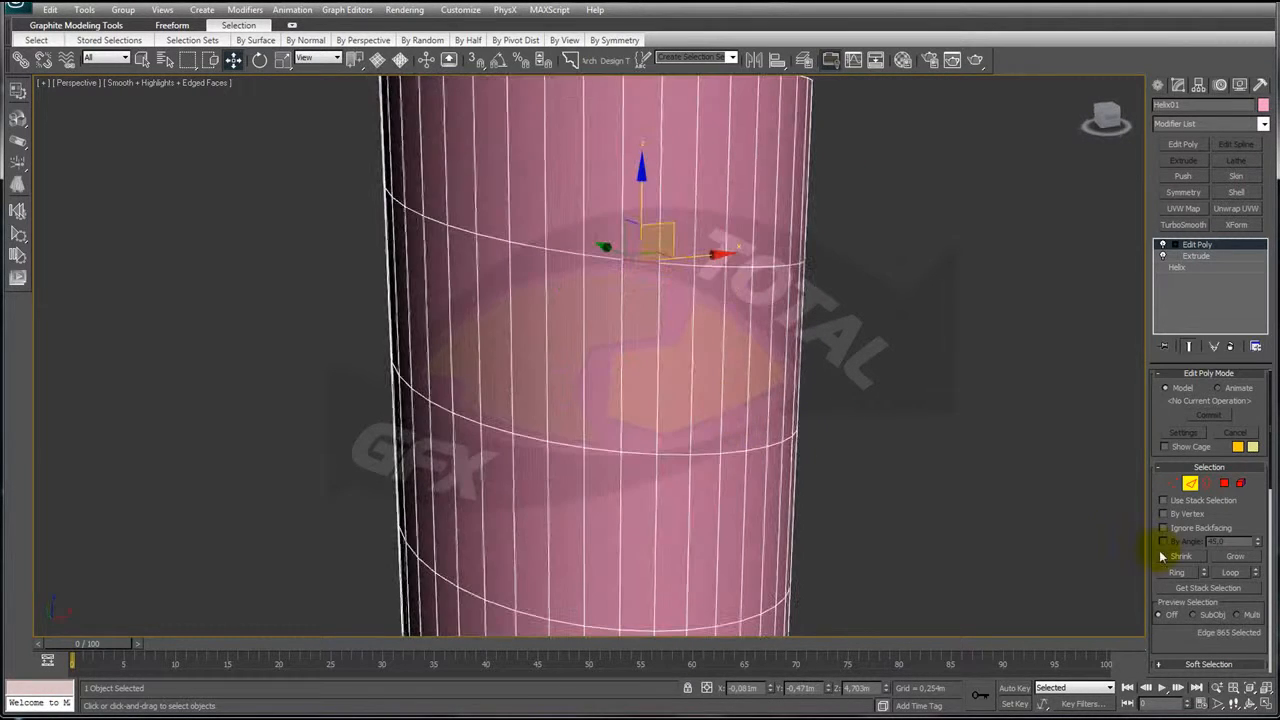
left_click(1230, 572)
scroll(846, 445, "down", 5)
scroll(694, 453, "up", 2)
middle_click_drag(695, 457, 808, 352, "alt")
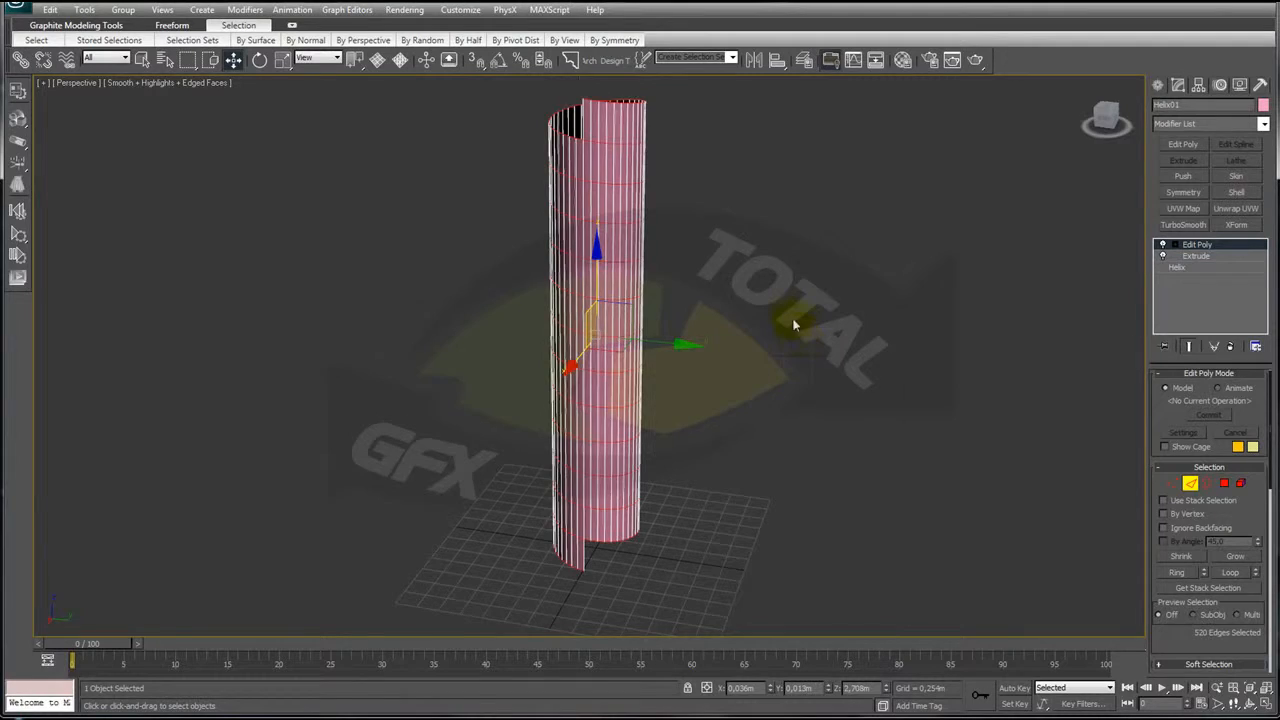
- In the front view, deselect the spiral edges near the tube's upper and lower ends, keeping only the middle windings selected in perspective
key("f")
left_click_drag(561, 218, 734, 281)
middle_click_drag(778, 577, 770, 524)
left_click_drag(769, 523, 452, 406, "alt")
middle_click_drag(729, 403, 640, 484)
key("p")
scroll(706, 370, "up", 3)
middle_click_drag(618, 503, 790, 470, "alt")
- Chamfer the selected spiral edges into a wide band with one segment, keeping unchamfered spacing between the windings
left_click_drag(1176, 635, 1162, 461)
middle_click_drag(877, 391, 862, 418, "alt")
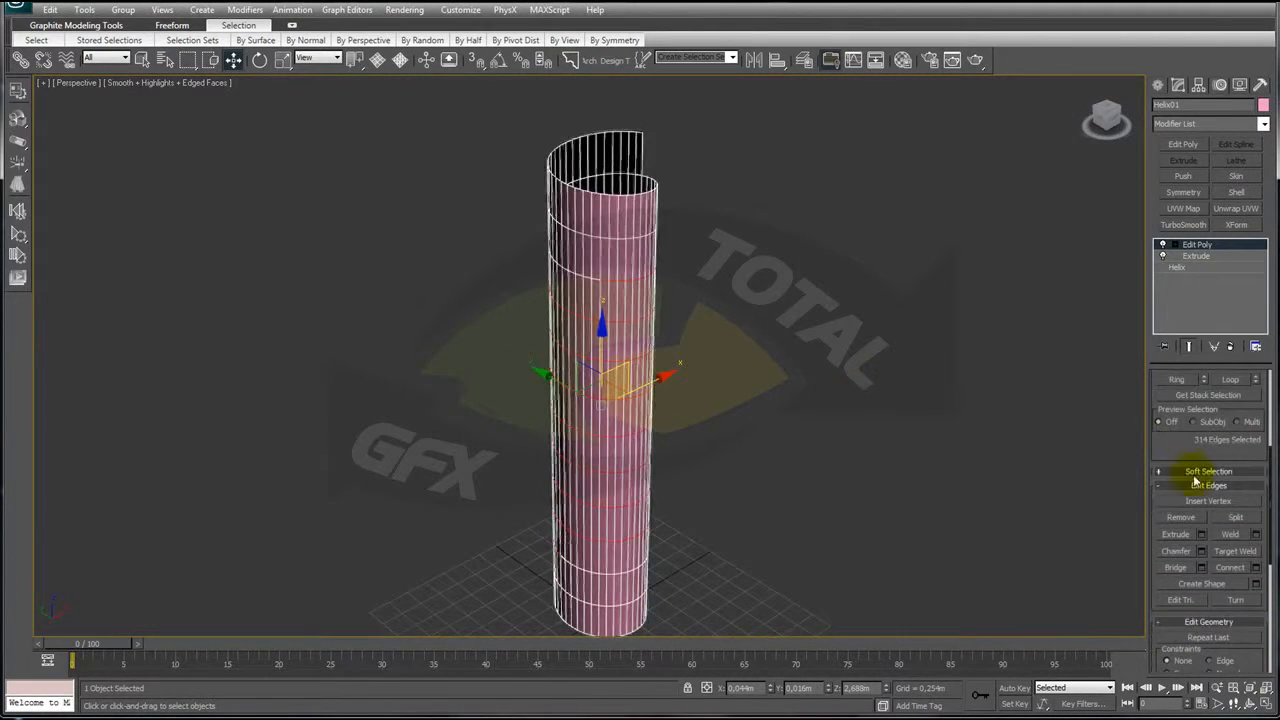
left_click(1202, 552)
left_click_drag(651, 306, 766, 283)
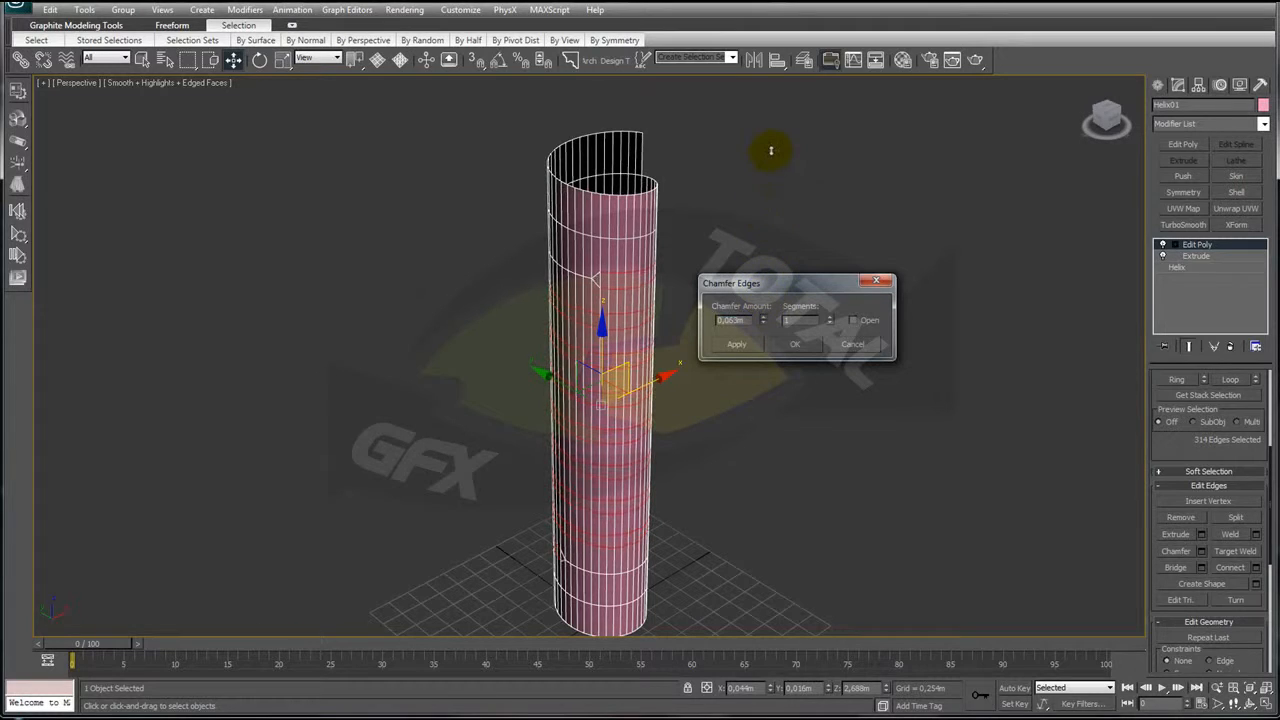
left_click_drag(780, 110, 790, 240)
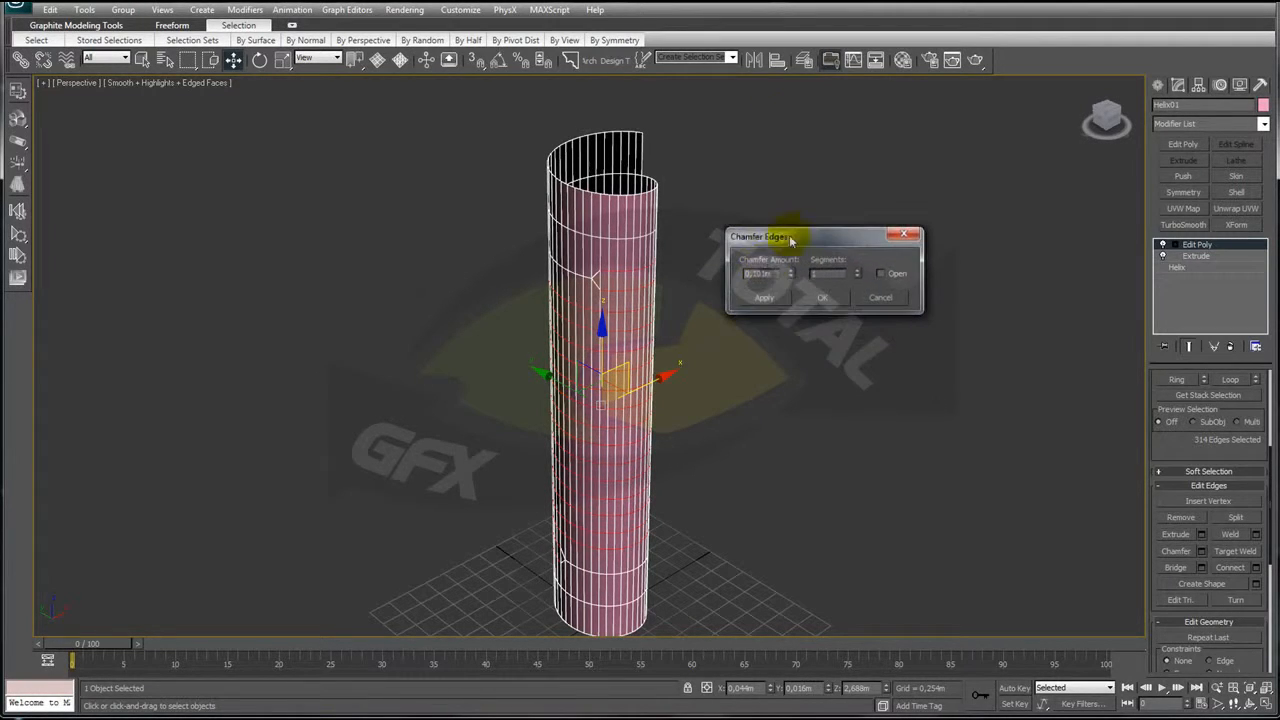
left_click(816, 296)
- Select one vertical edge inside the chamfered spiral band and extend the selection to its full ring
scroll(715, 215, "up", 3)
middle_click_drag(703, 206, 737, 263)
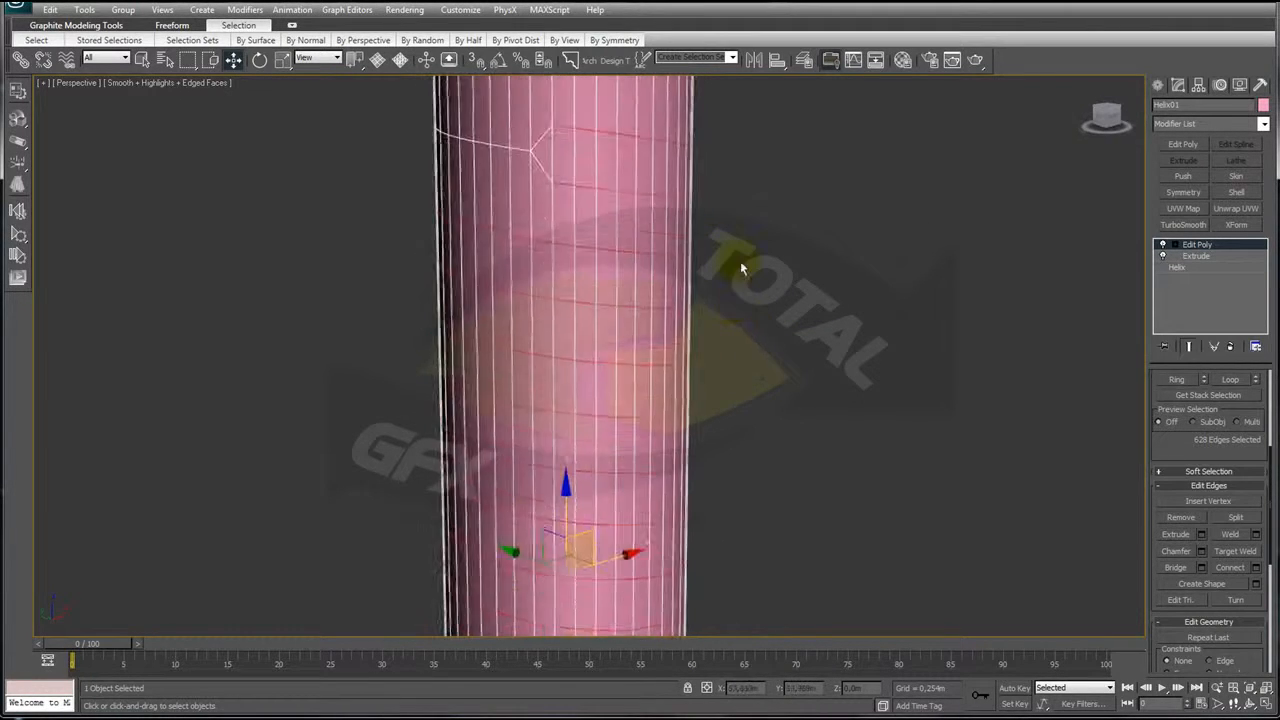
scroll(751, 414, "up", 2)
middle_click_drag(816, 377, 829, 329)
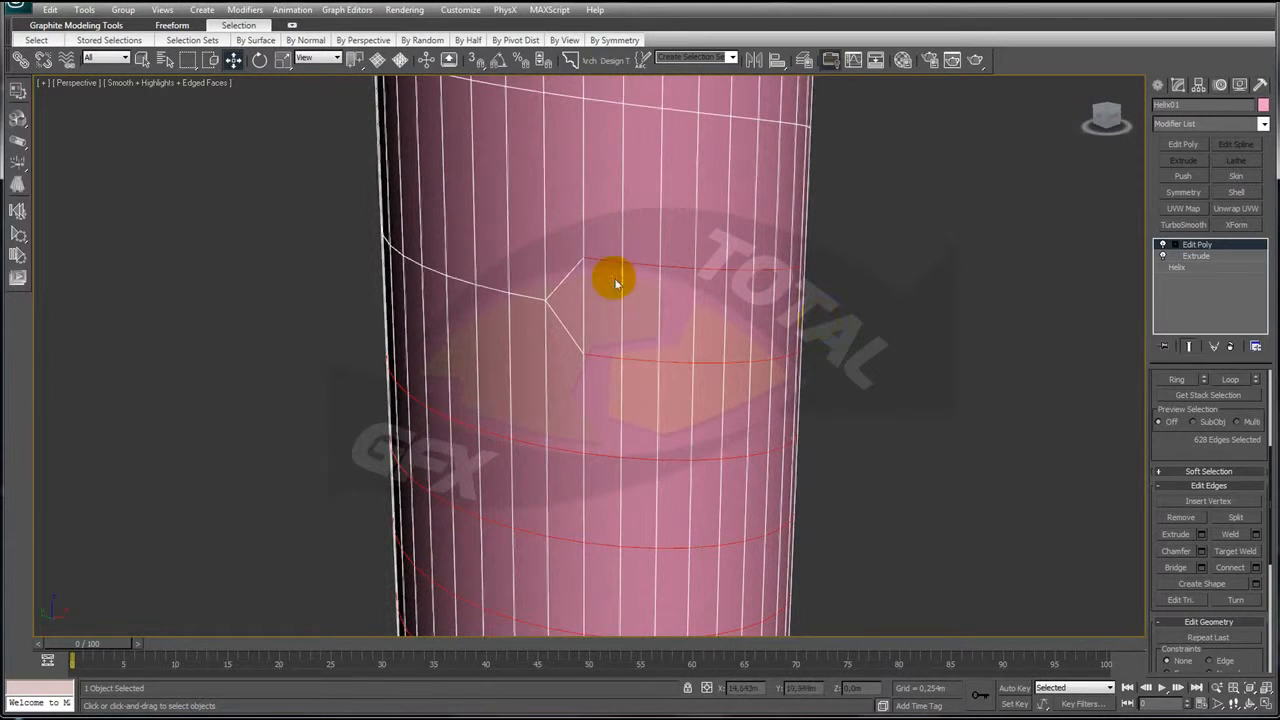
left_click(622, 307)
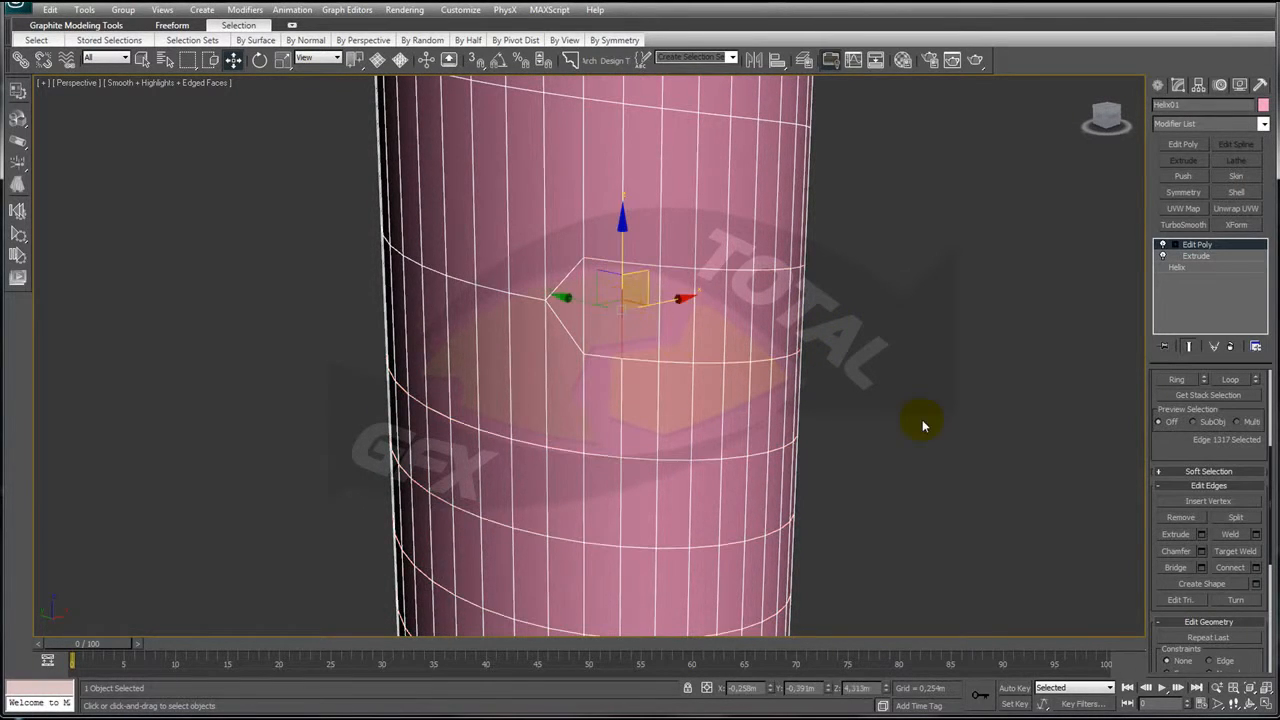
left_click_drag(1163, 452, 1177, 548)
left_click(1178, 484)
scroll(980, 443, "down", 6)
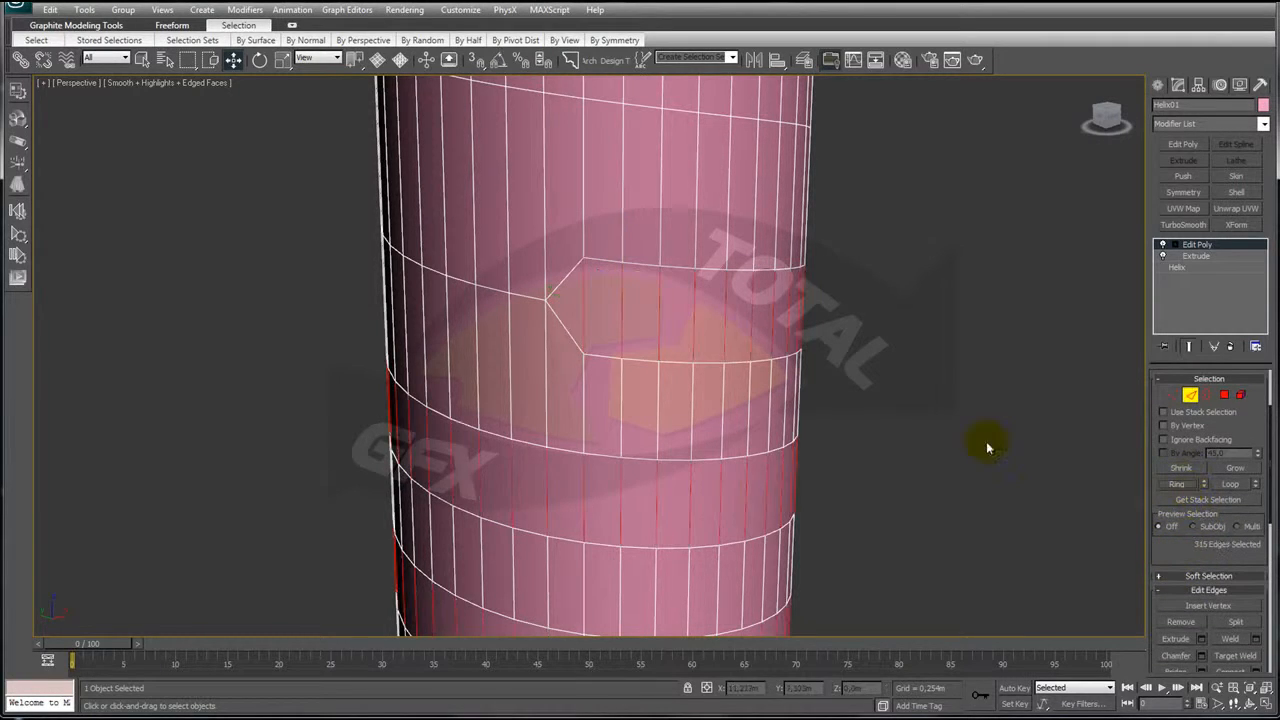
middle_click_drag(748, 337, 755, 408, "alt")
scroll(748, 274, "up", 3)
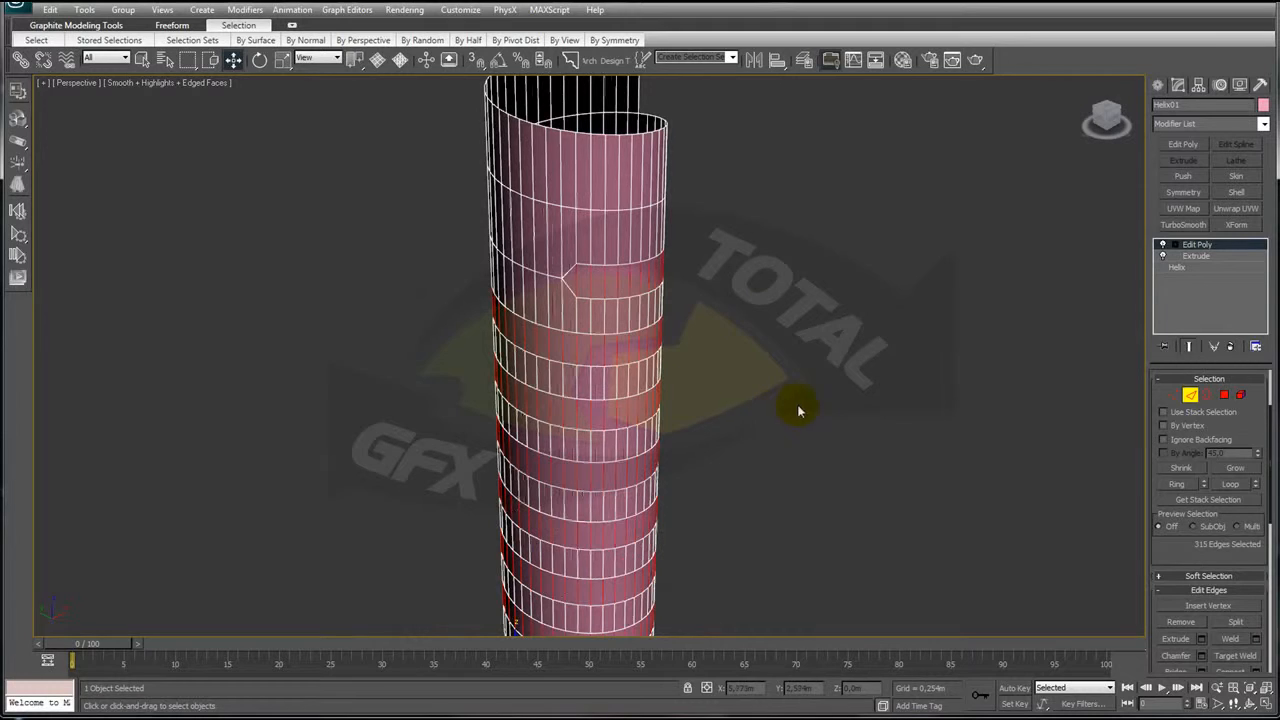
- Convert the edge ring into a polygon selection covering the whole spiral band, and check it along the tube
left_click(1228, 400, "ctrl")
middle_click_drag(986, 423, 957, 323, "alt")
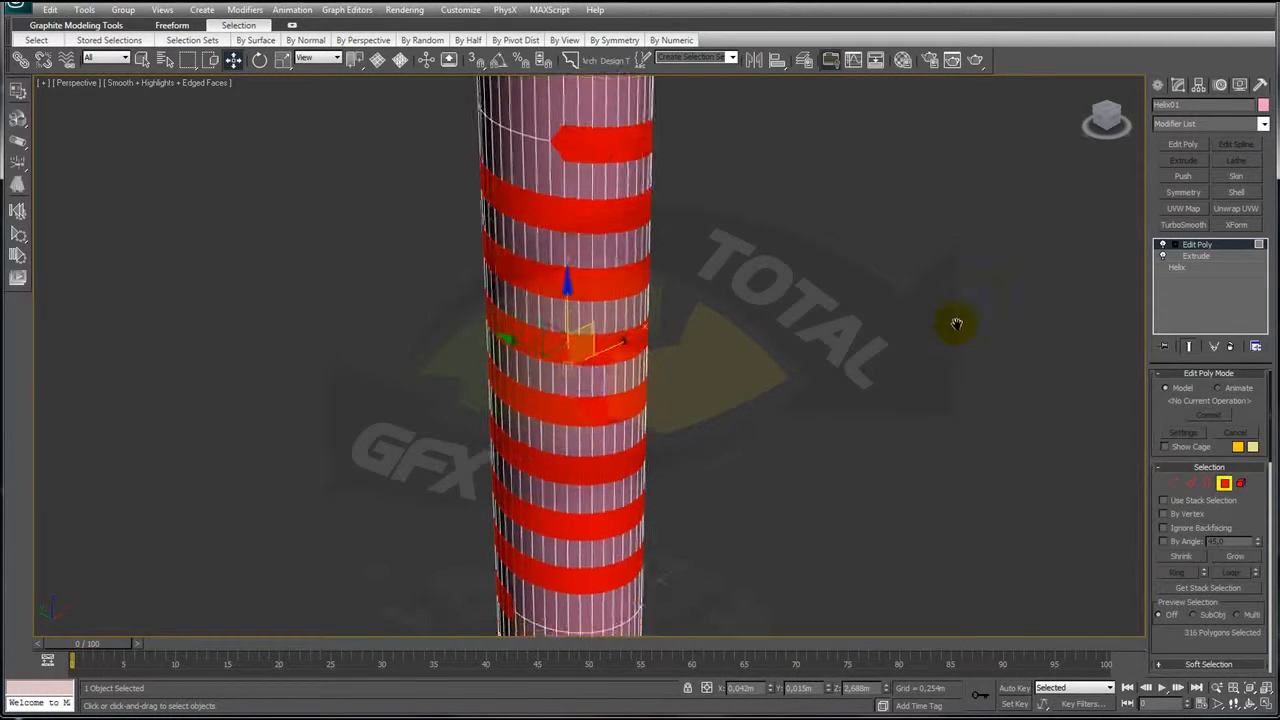
scroll(891, 363, "down", 5)
middle_click_drag(885, 390, 900, 449, "alt")
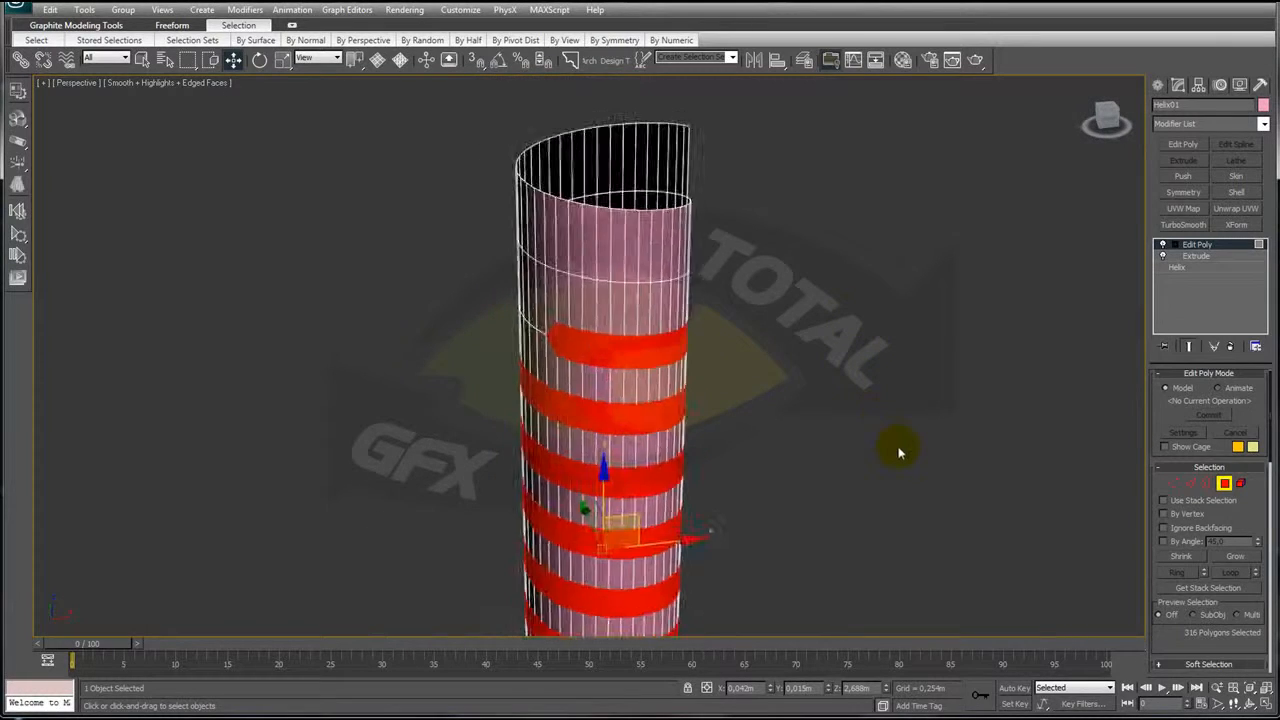
scroll(900, 449, "up", 2)
scroll(823, 343, "down", 3)
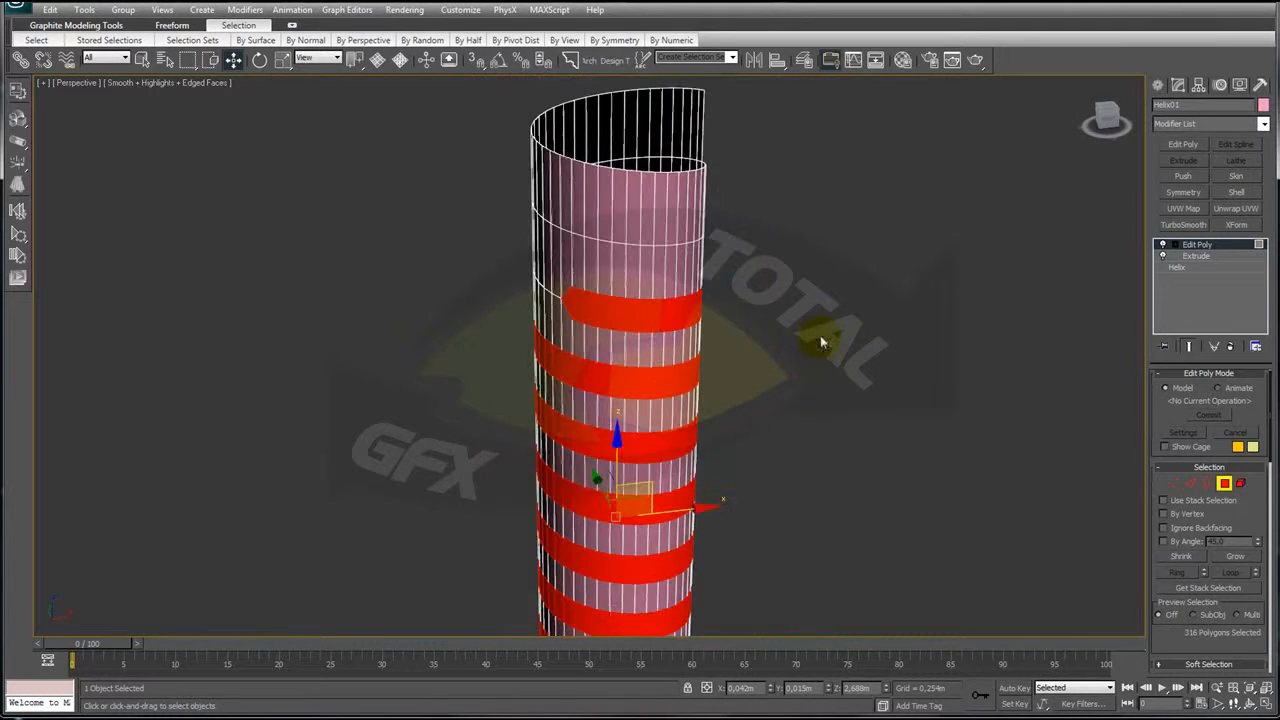
key("z")
scroll(814, 337, "down", 2)
middle_click_drag(814, 337, 848, 467, "alt")
scroll(848, 467, "up", 2)
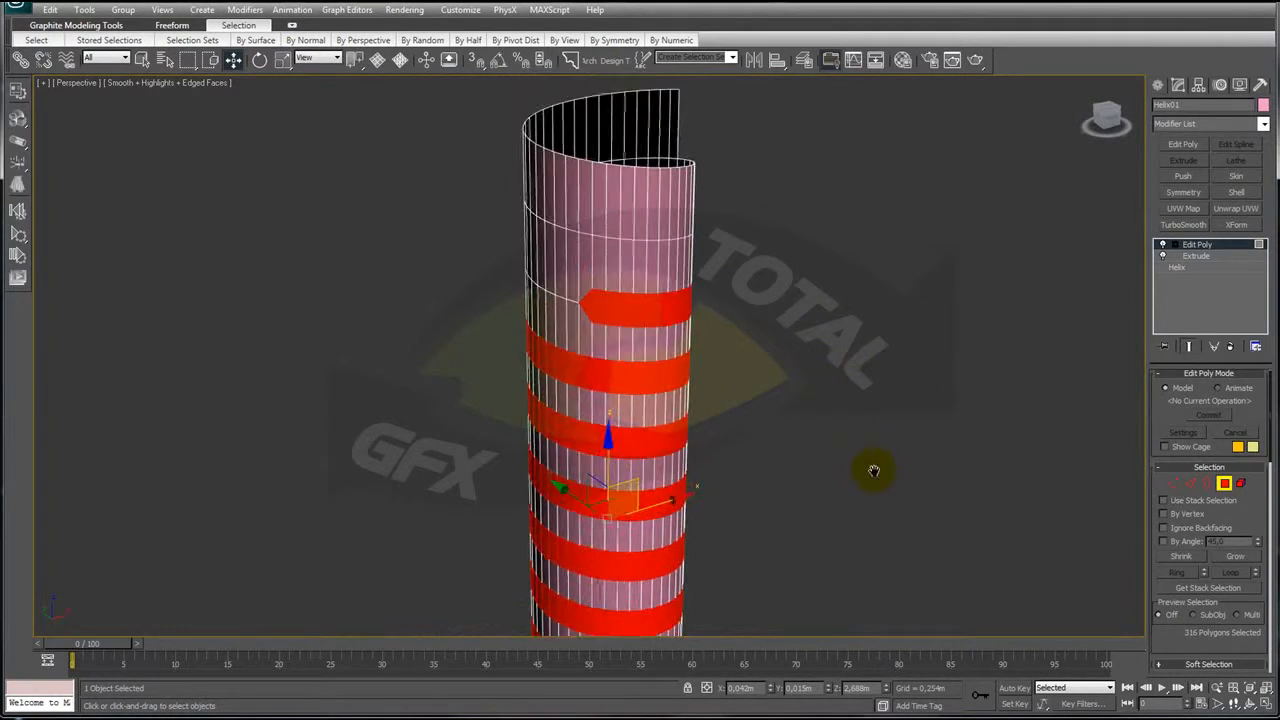
- Extrude the spiral band polygons by Local Normal with a height of 0.04 m
left_click_drag(1168, 603, 1160, 385)
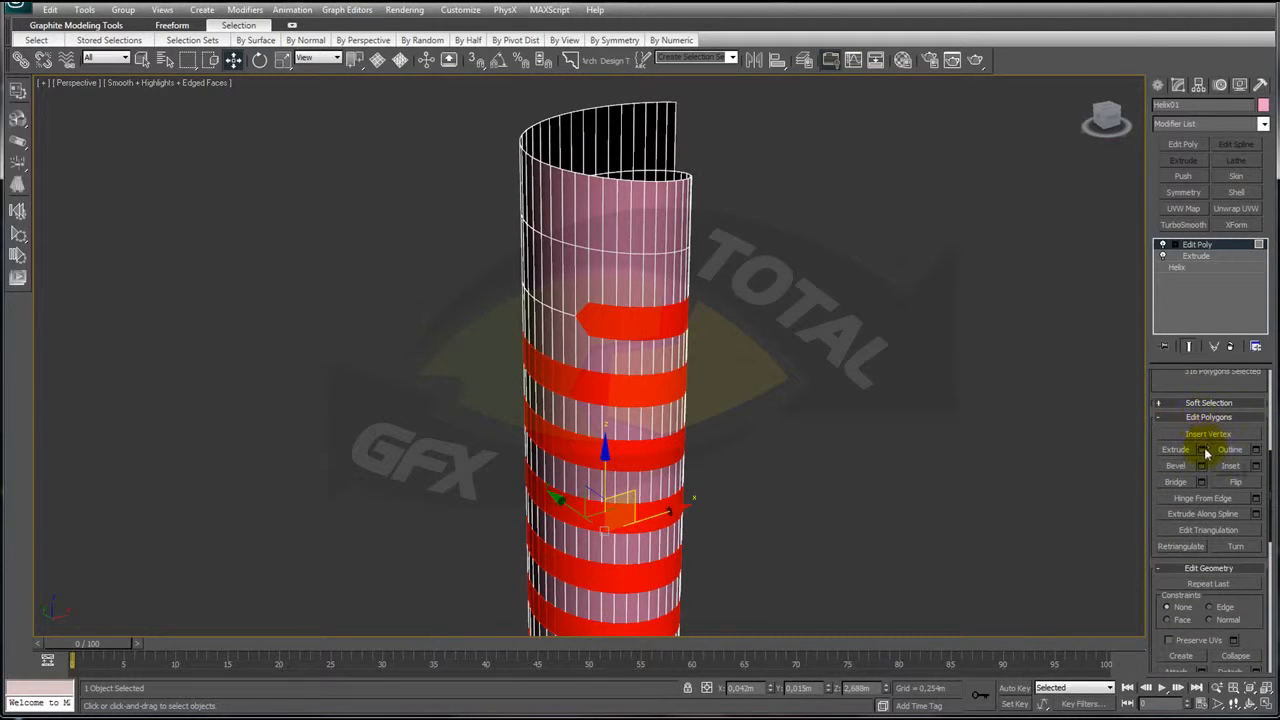
left_click(1203, 450)
left_click_drag(800, 240, 858, 242)
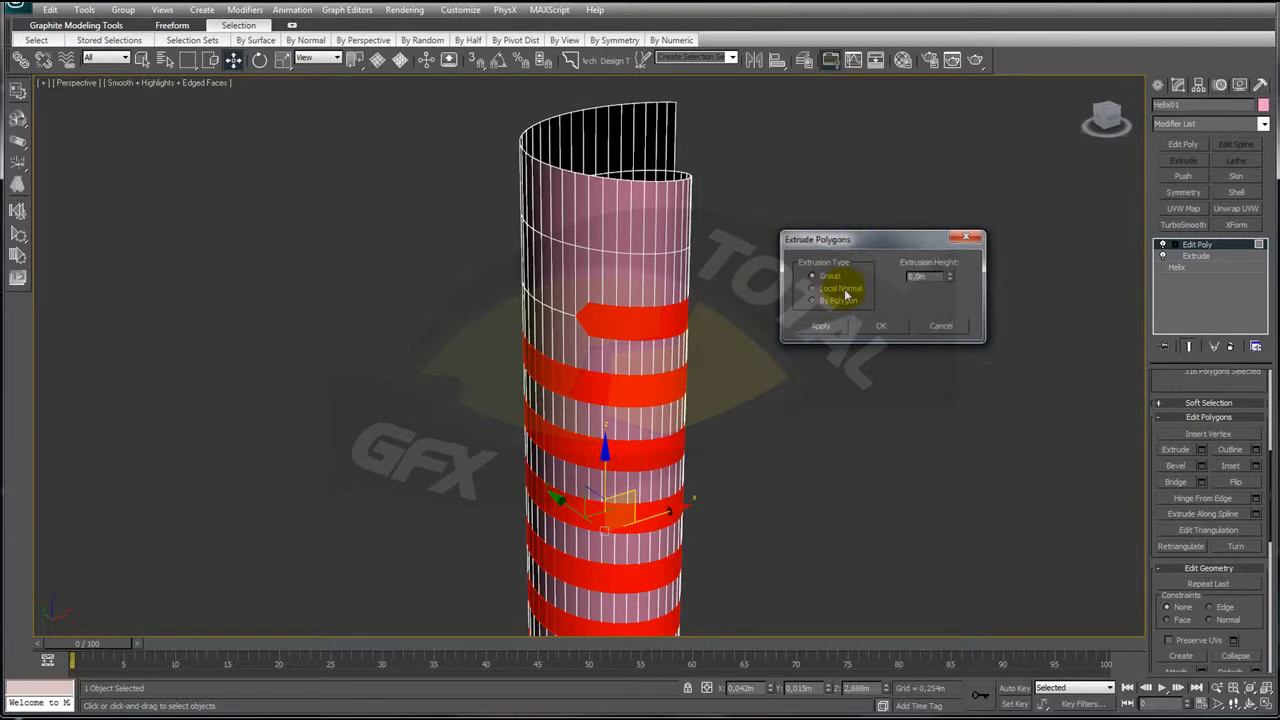
left_click(845, 289)
left_click_drag(949, 281, 821, 188)
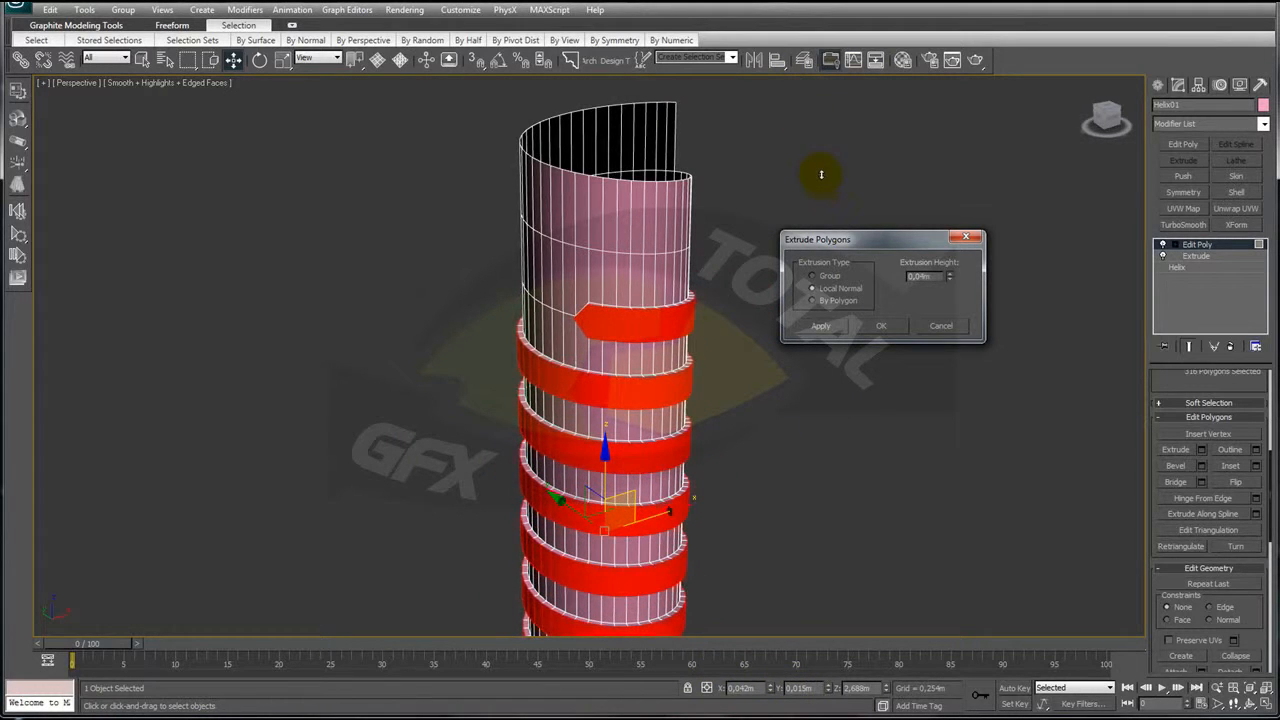
left_click(881, 325)
- Bevel the spiral band polygons by Local Normal with a height of 0.051 m and an outline amount of -0.03 m
scroll(843, 417, "up", 5)
middle_click_drag(843, 426, 821, 374)
left_click(1202, 467)
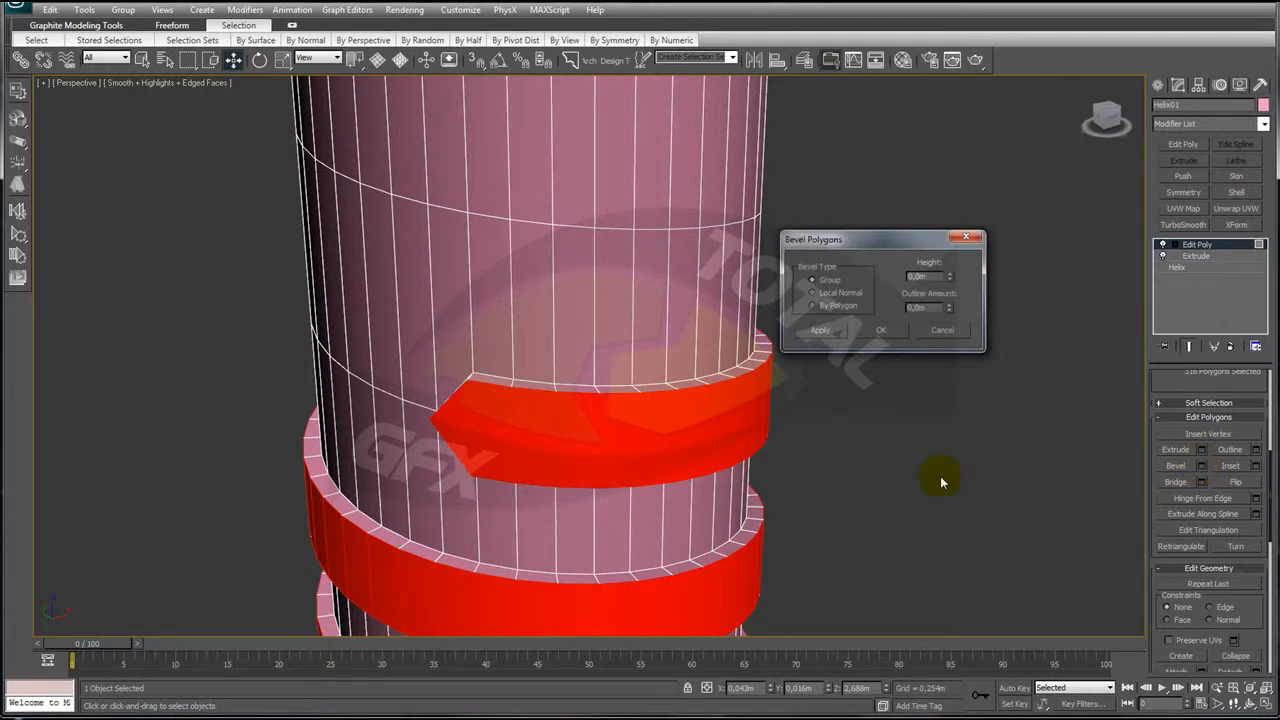
left_click_drag(950, 280, 937, 148)
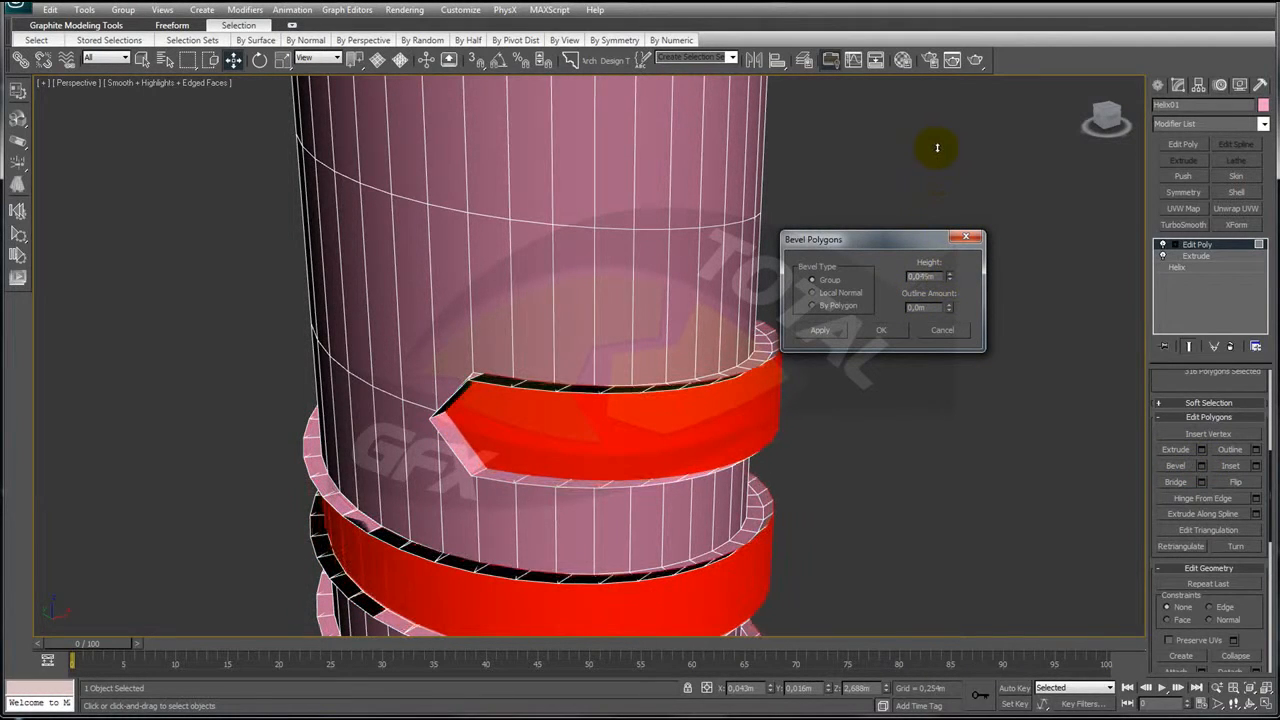
left_click_drag(953, 310, 953, 345)
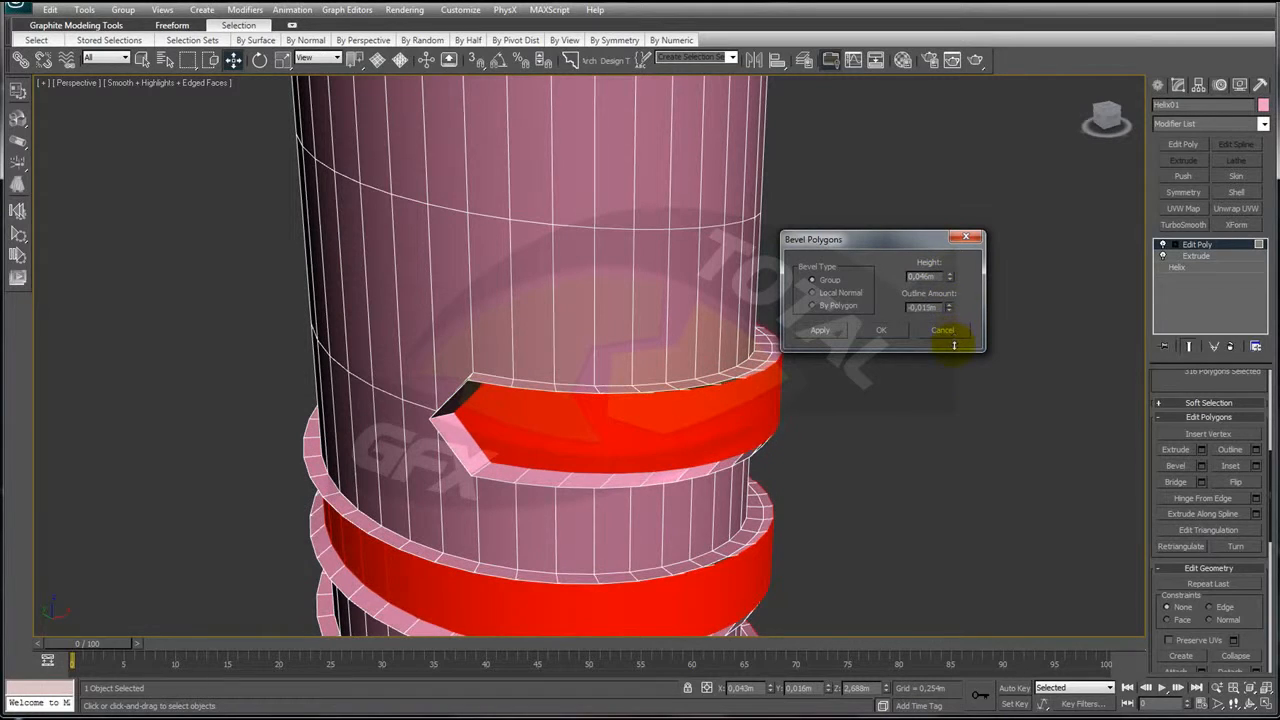
left_click(813, 292)
left_click(921, 308)
left_click_drag(947, 285, 951, 266)
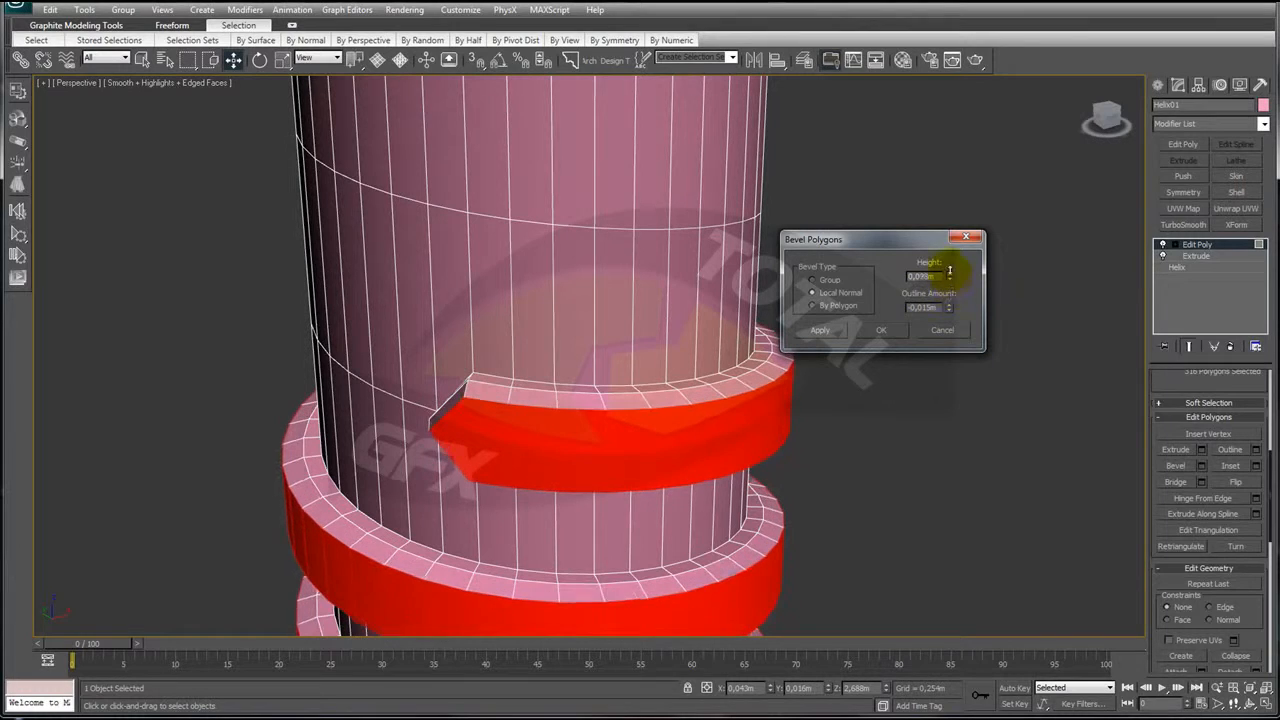
left_click_drag(949, 314, 962, 351)
middle_click_drag(731, 411, 607, 393)
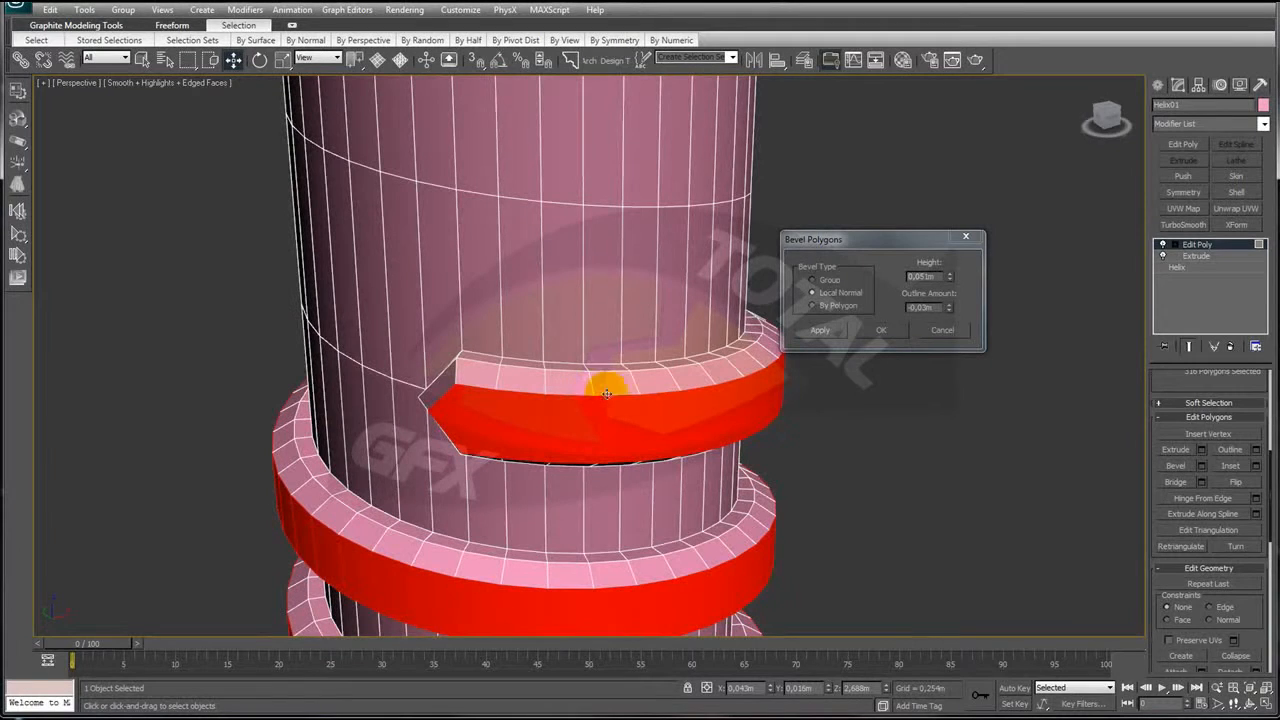
left_click(878, 330)
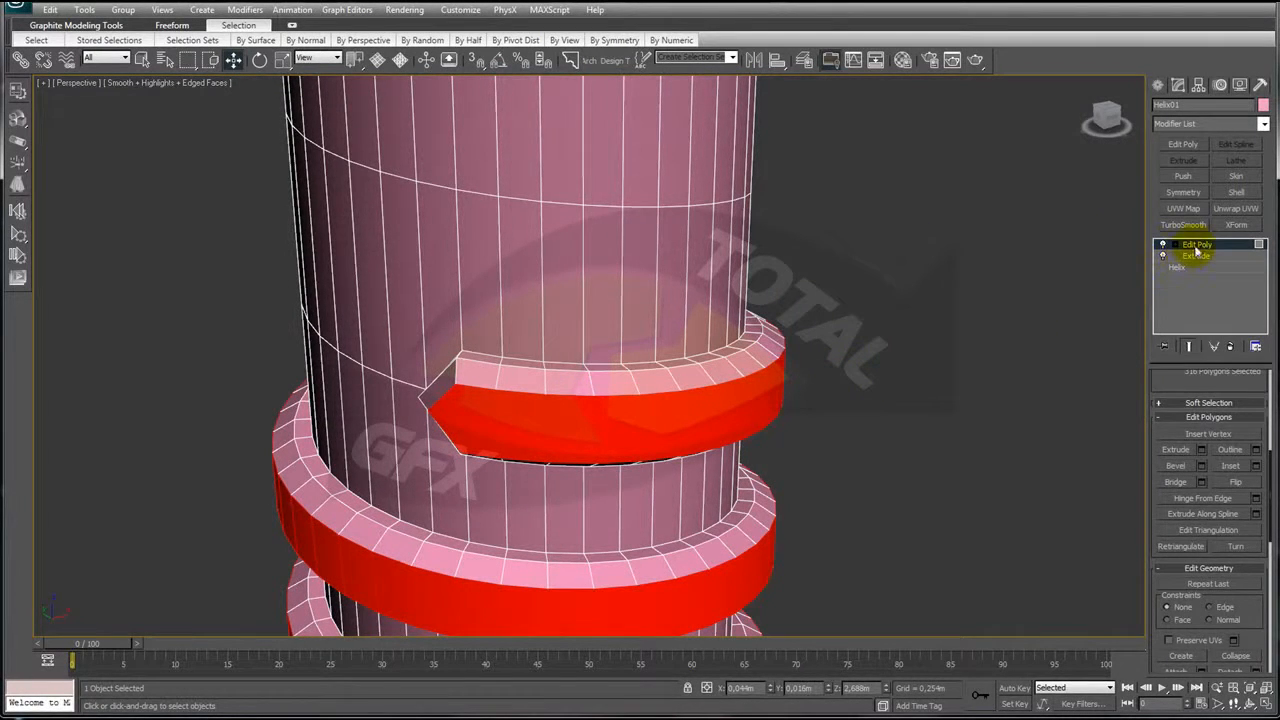
- Leave polygon editing and display the threaded tube shaded without edged faces
left_click(1196, 245)
scroll(814, 337, "down", 10)
mouse_move(814, 337)
middle_mouse_down("alt")
mouse_move(794, 409)
mouse_move(809, 246)
mouse_move(773, 360)
mouse_move(763, 457)
mouse_move(760, 298)
mouse_move(729, 363)
mouse_move(738, 463)
mouse_move(760, 415)
middle_mouse_up("alt")
scroll(778, 308, "up", 3)
key("F3")
key("F4")
key("F3")
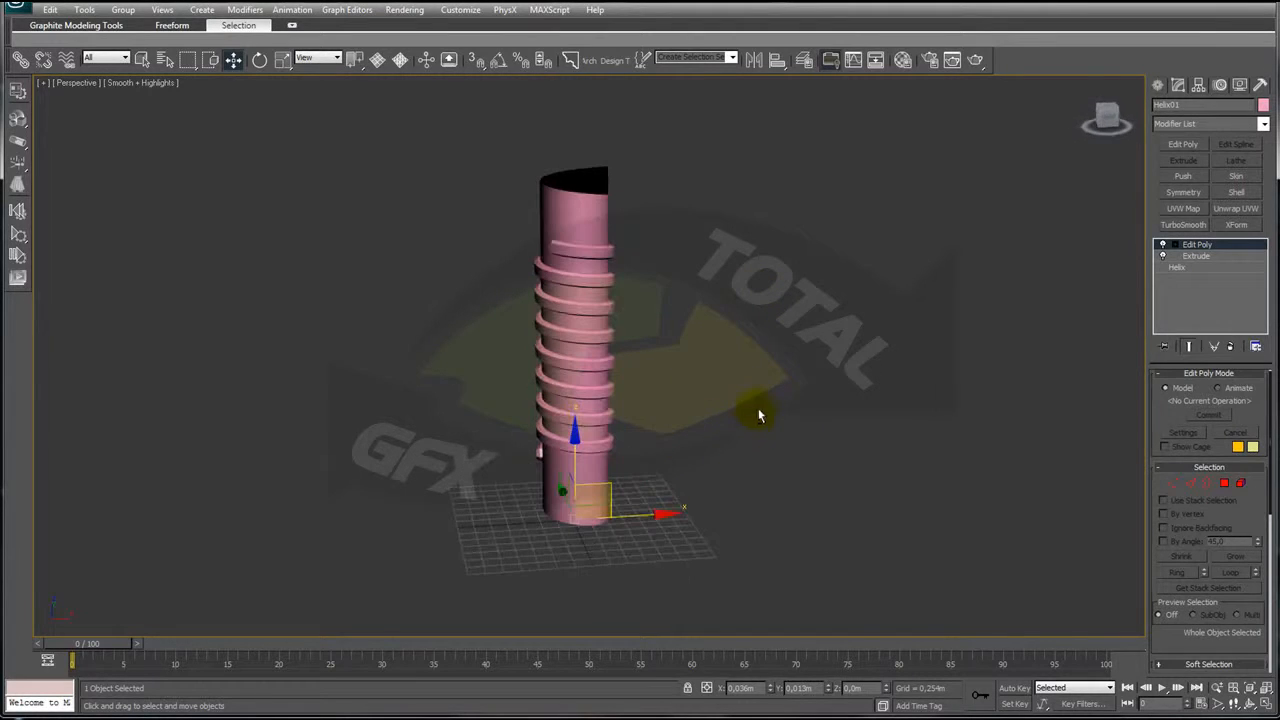
- Examine the raised spiral thread along the tube, then show the edged faces again
middle_click_drag(613, 202, 602, 330)
scroll(611, 352, "up", 3)
middle_click_drag(789, 317, 764, 364)
scroll(663, 374, "down", 4)
middle_click_drag(663, 374, 663, 380)
scroll(700, 420, "up", 3)
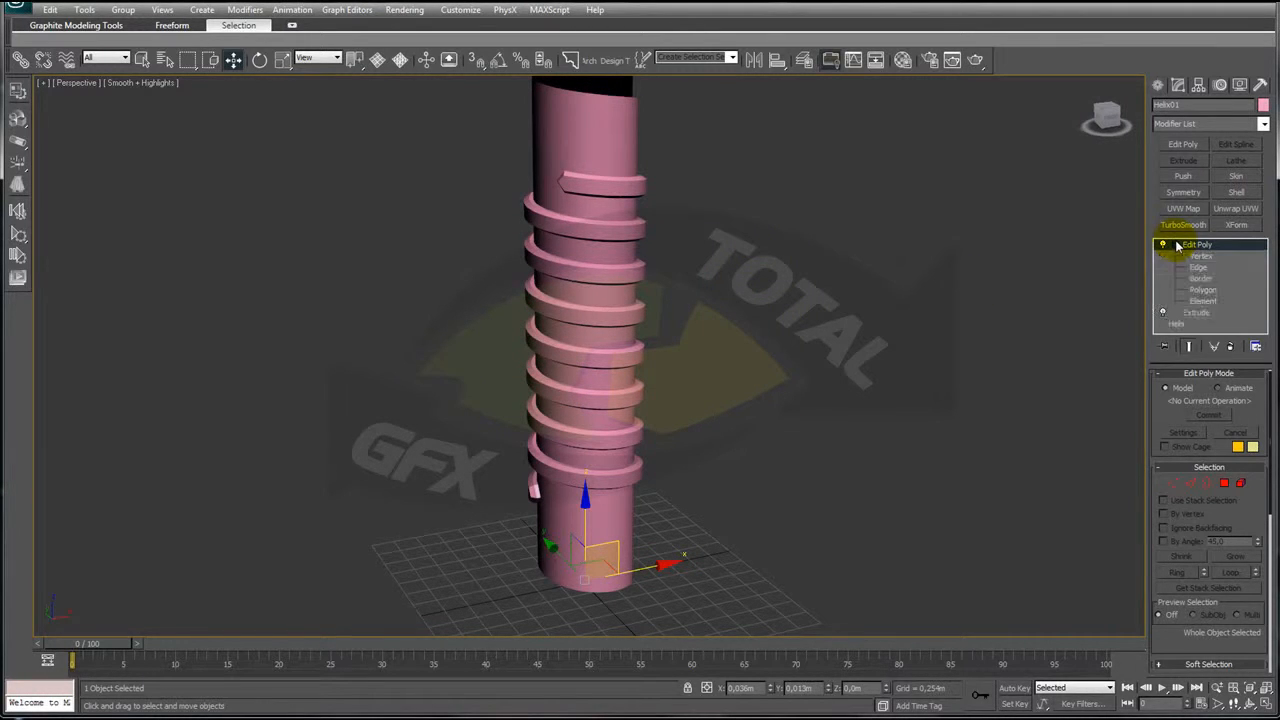
middle_click_drag(922, 263, 864, 278)
key("F4")
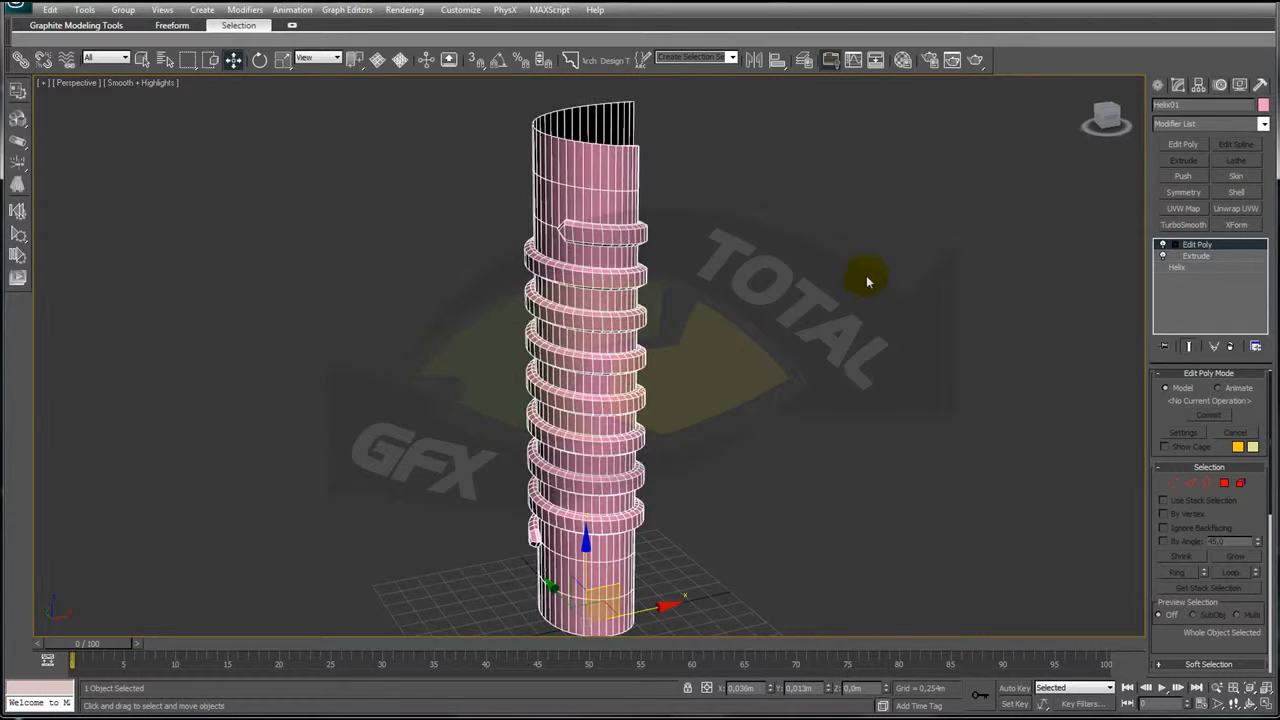
- Add a Slice modifier to the threaded tube
left_click(1264, 124)
scroll(1210, 400, "down", 10)
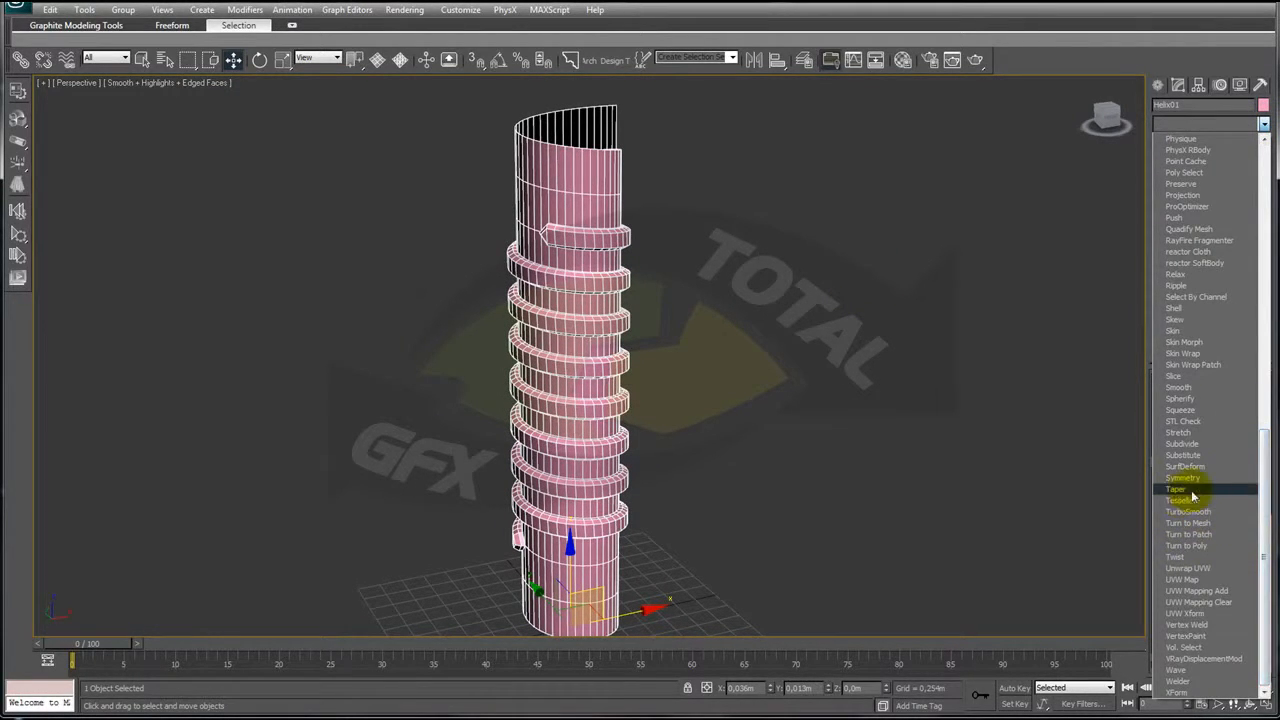
left_click(1175, 377)
middle_click_drag(1000, 393, 1092, 313, "alt")
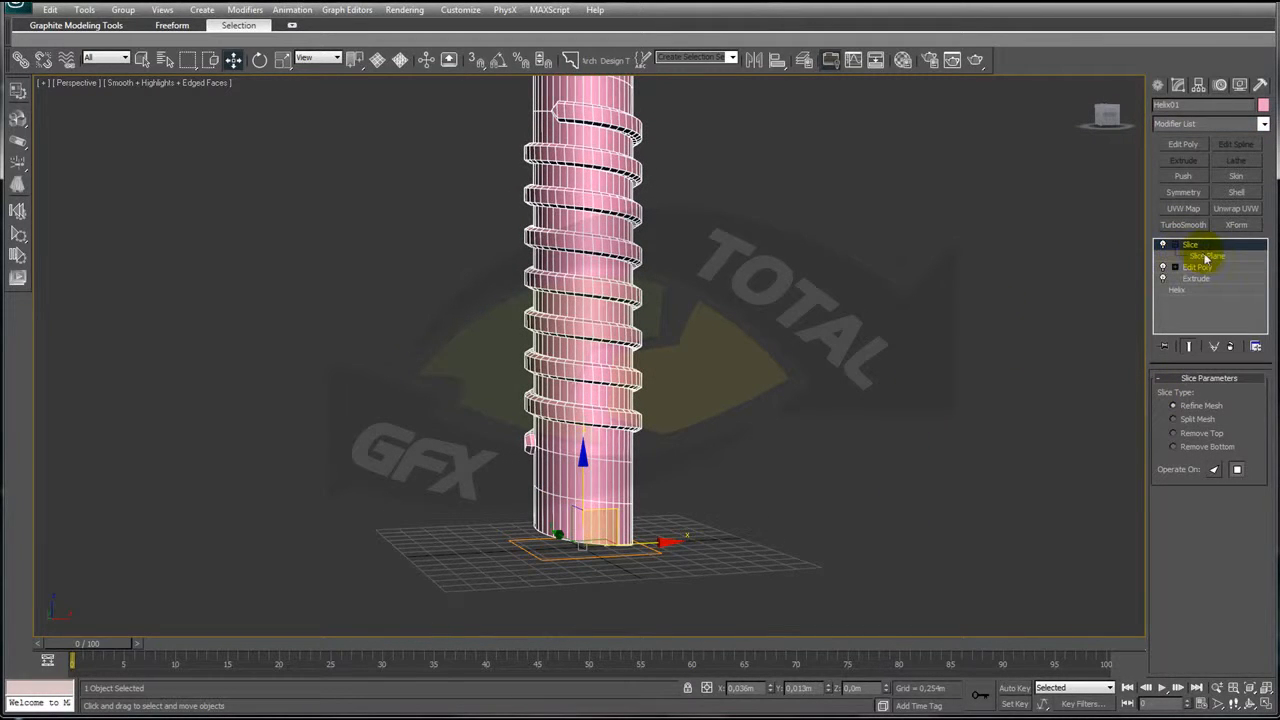
- Raise the slice plane to Z 0.836 m, just below the thread's lower windings, and remove the mesh beneath it
left_click(1206, 257)
left_click_drag(595, 484, 586, 398)
scroll(586, 398, "up", 8)
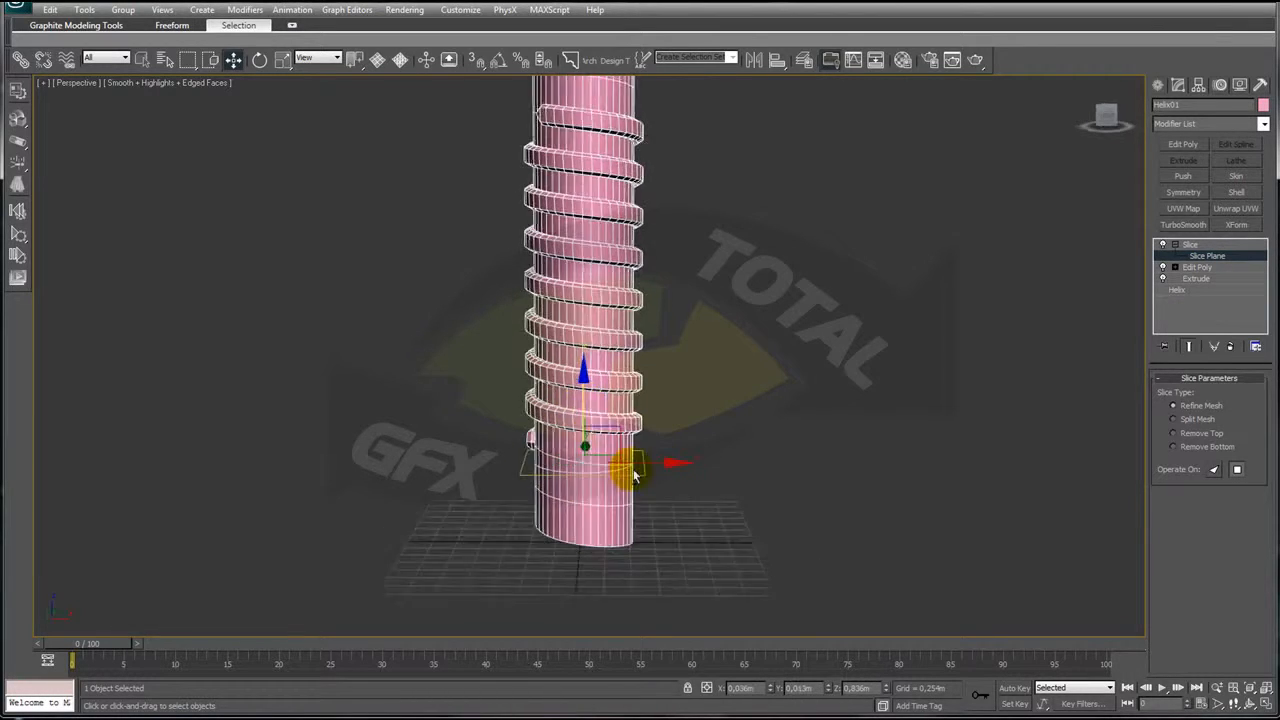
middle_click_drag(660, 411, 636, 422, "alt")
middle_click_drag(687, 456, 784, 459, "alt")
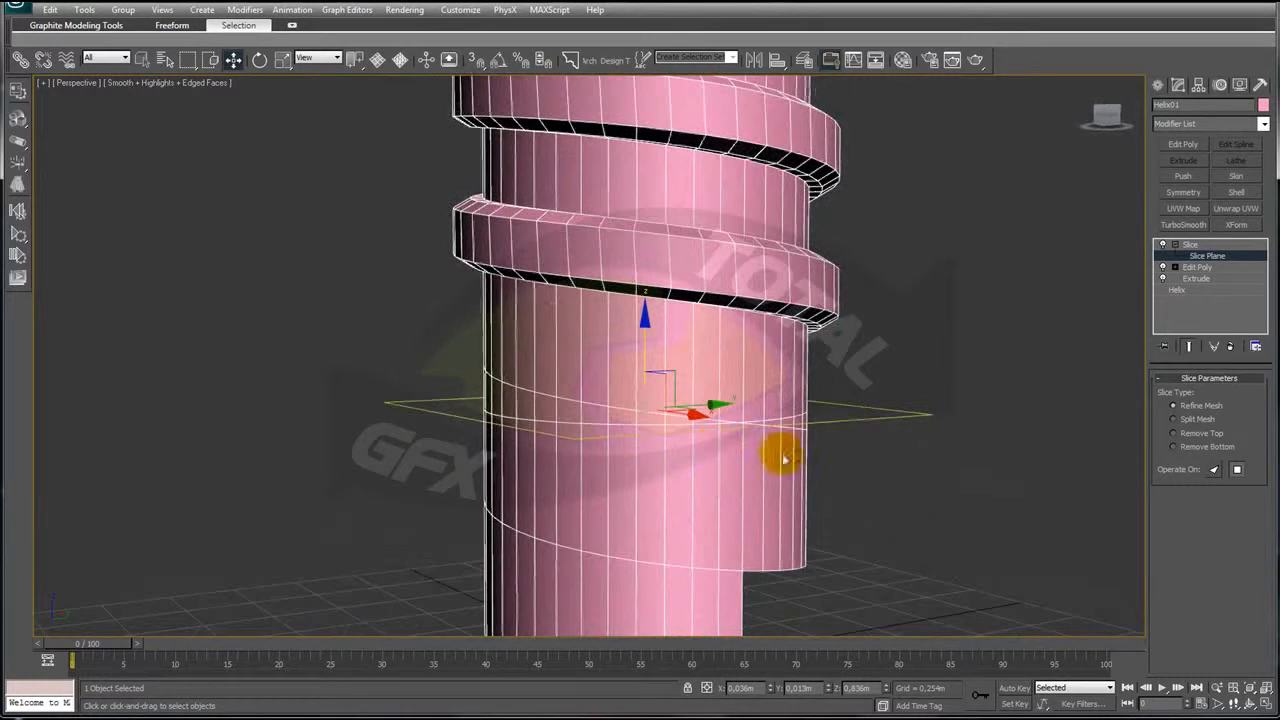
left_click(1175, 446)
middle_click_drag(760, 395, 983, 372, "alt")
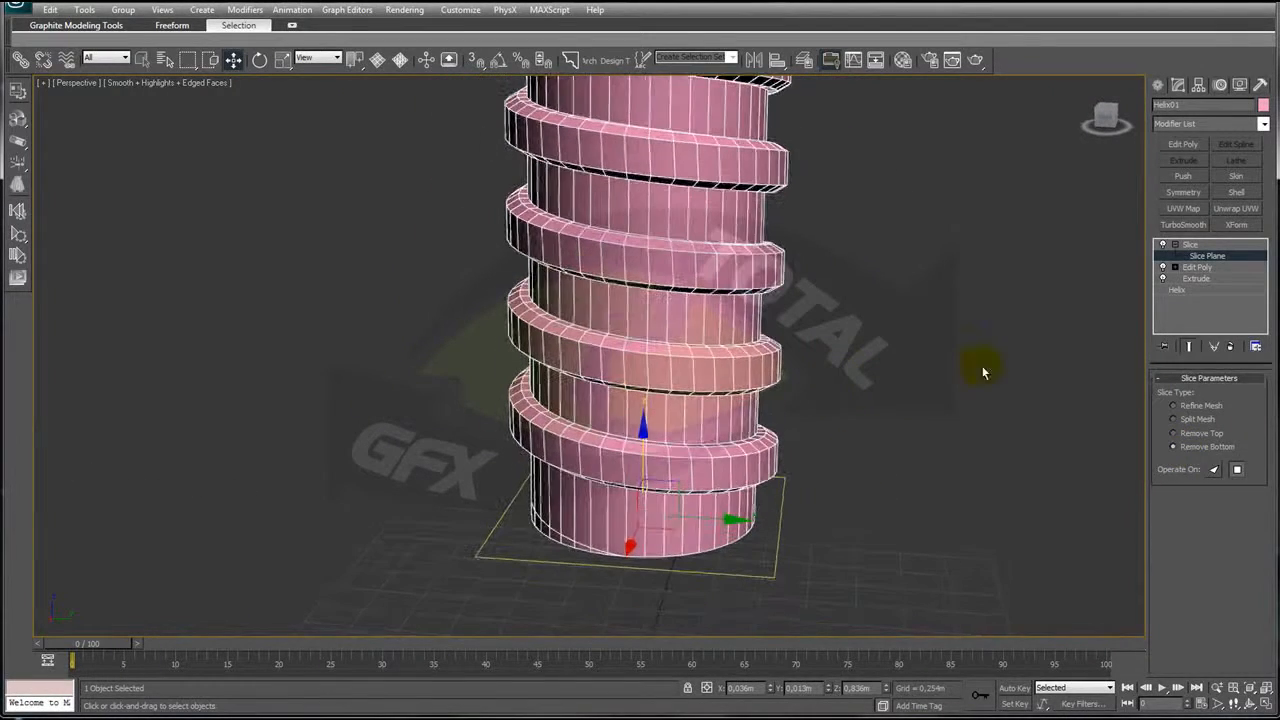
- Copy the Slice modifier and paste the duplicate on top of the modifier stack
left_click(1176, 246)
right_click(1199, 251)
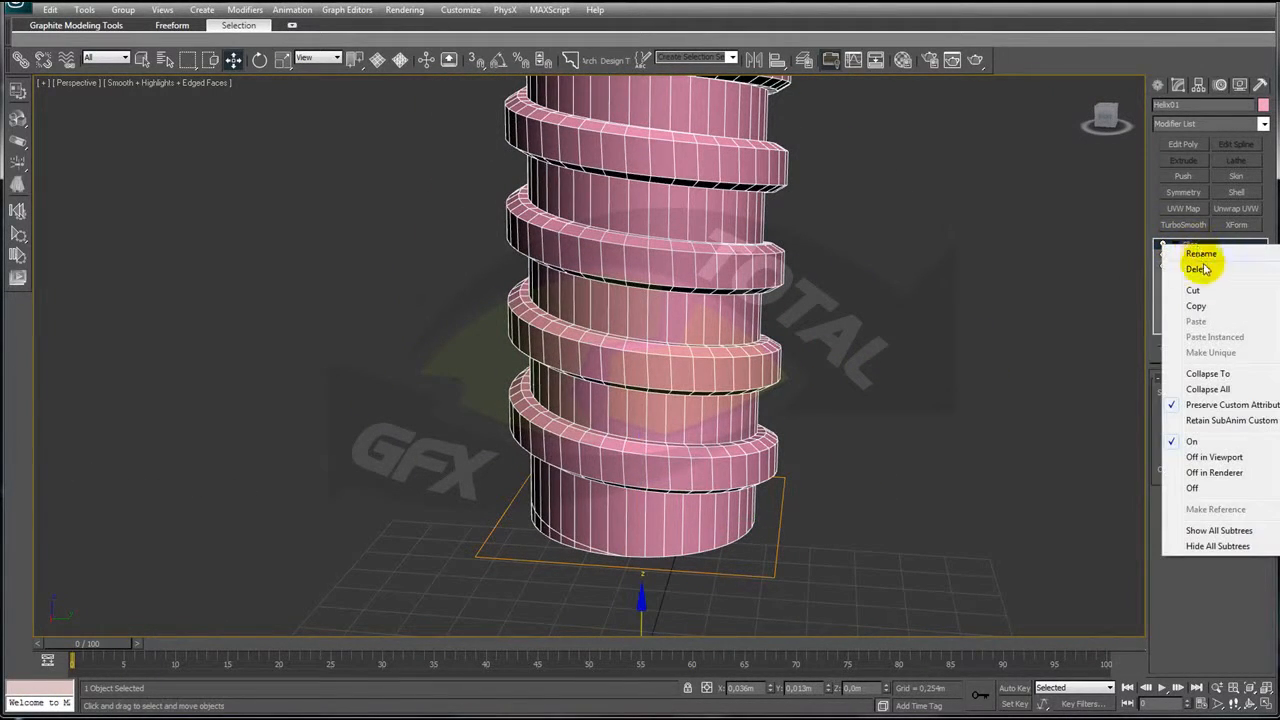
left_click(1196, 304)
right_click(1194, 251)
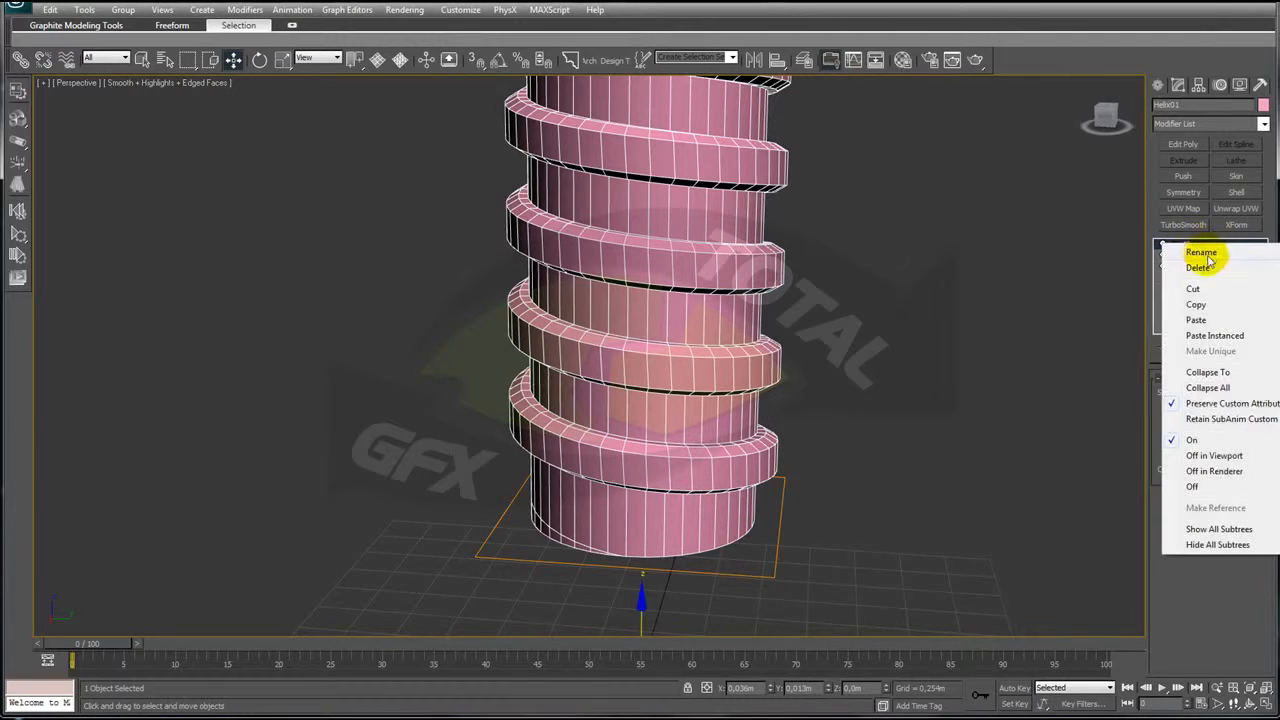
left_click(1212, 321)
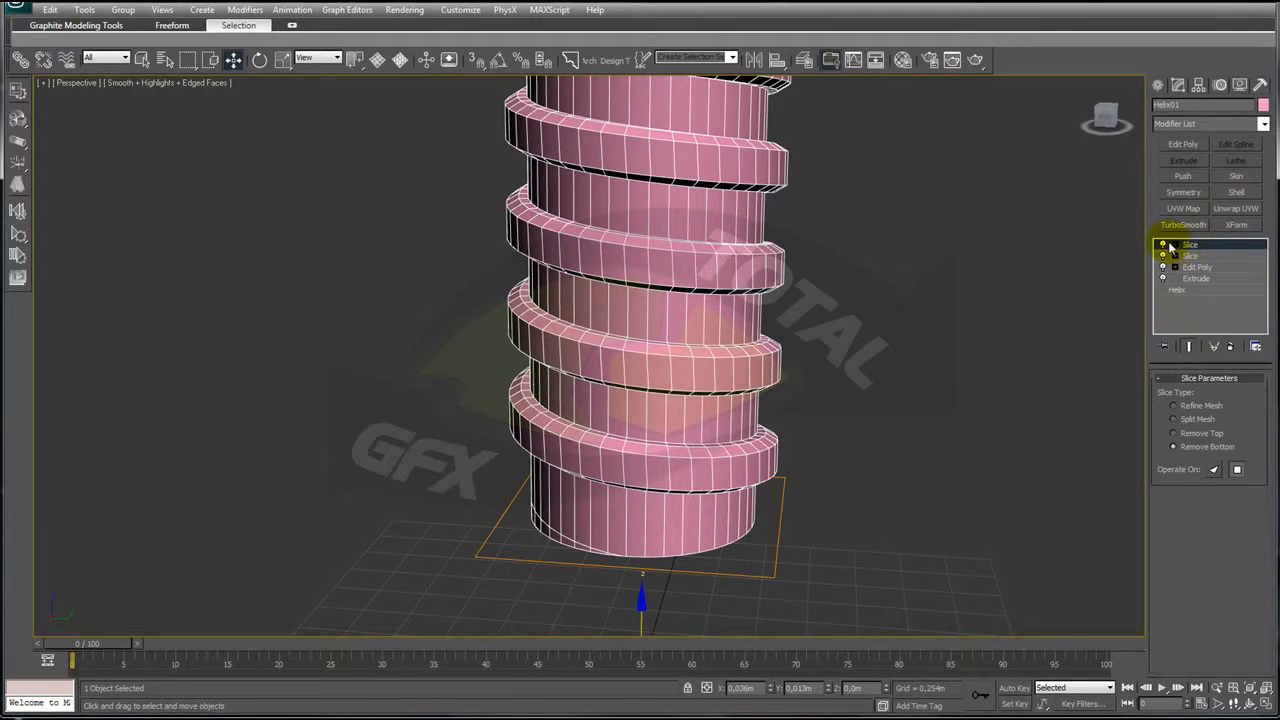
- Raise the duplicate Slice modifier's plane to about Z 4.664 m, near the tube's upper end
left_click(1211, 259)
scroll(829, 294, "down", 5)
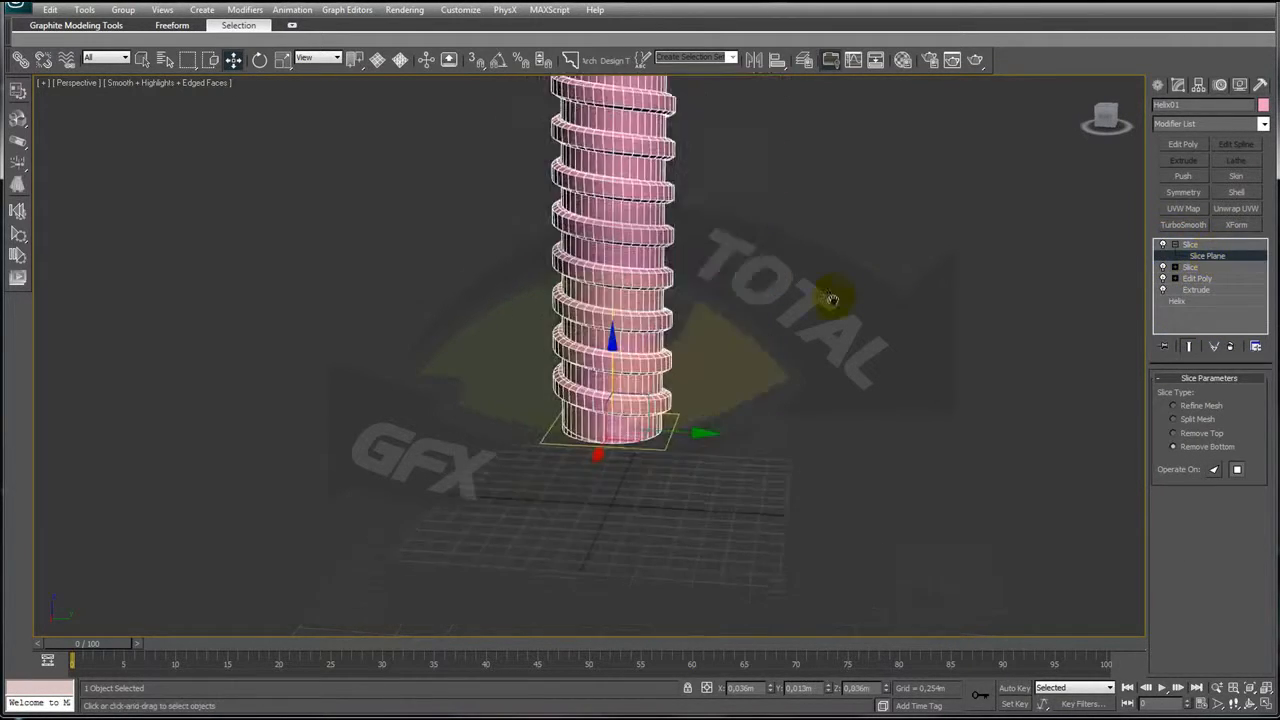
left_click_drag(615, 466, 737, 262)
middle_click_drag(737, 262, 749, 420)
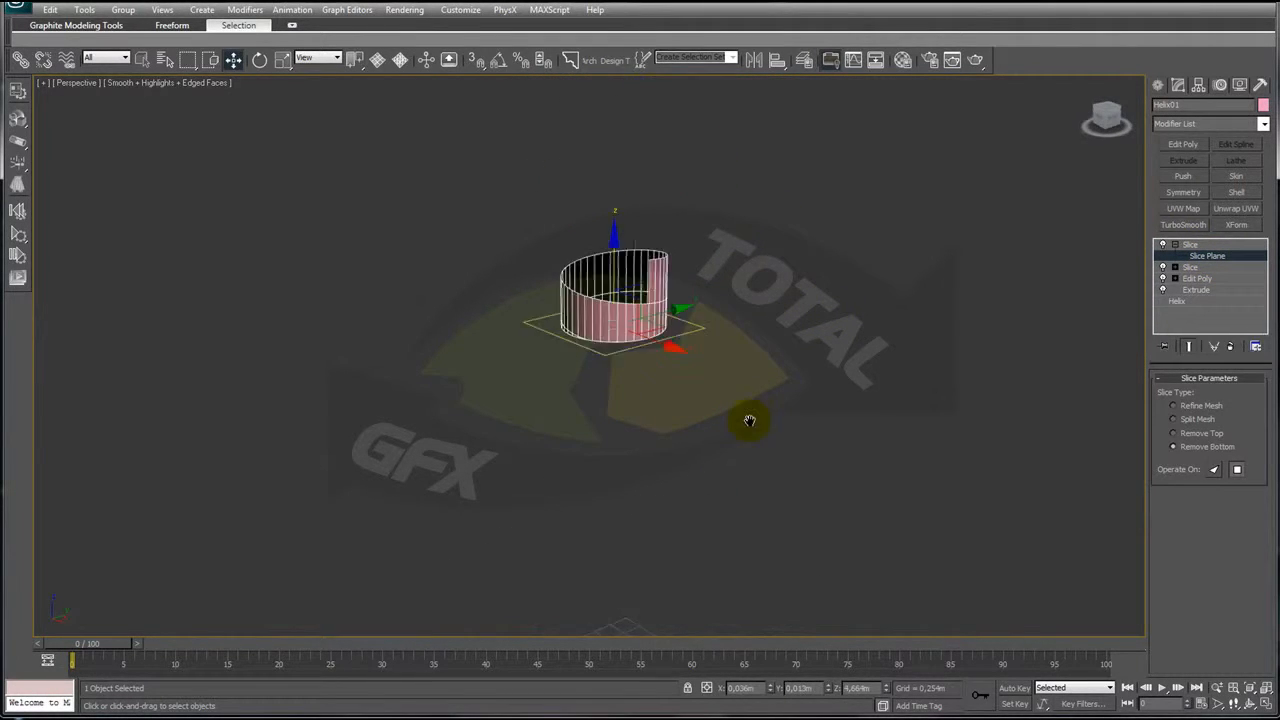
scroll(826, 457, "up", 6)
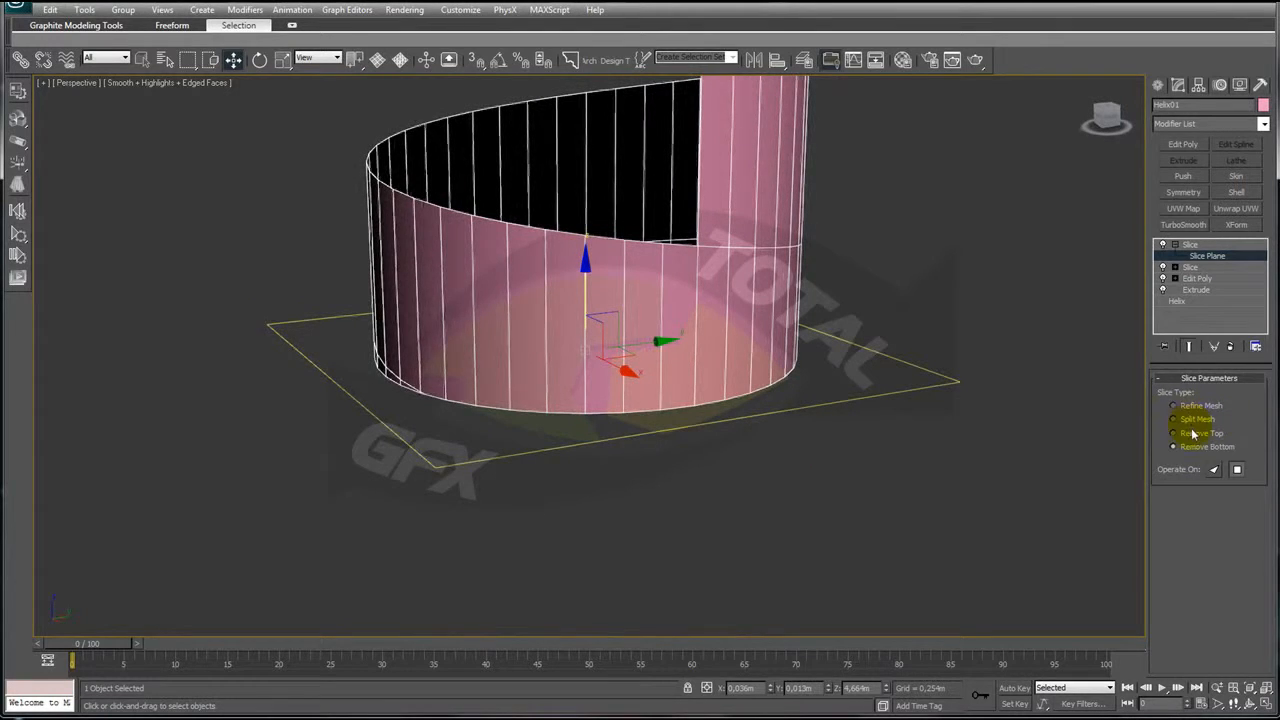
- Set the duplicate Slice modifier to Remove Top to trim the tube's upper end flat, and leave its slice plane level
left_click(1183, 436)
scroll(929, 429, "down", 5)
middle_click_drag(871, 543, 903, 477, "alt")
scroll(846, 466, "up", 6)
middle_click_drag(929, 400, 768, 371)
scroll(785, 430, "up", 5)
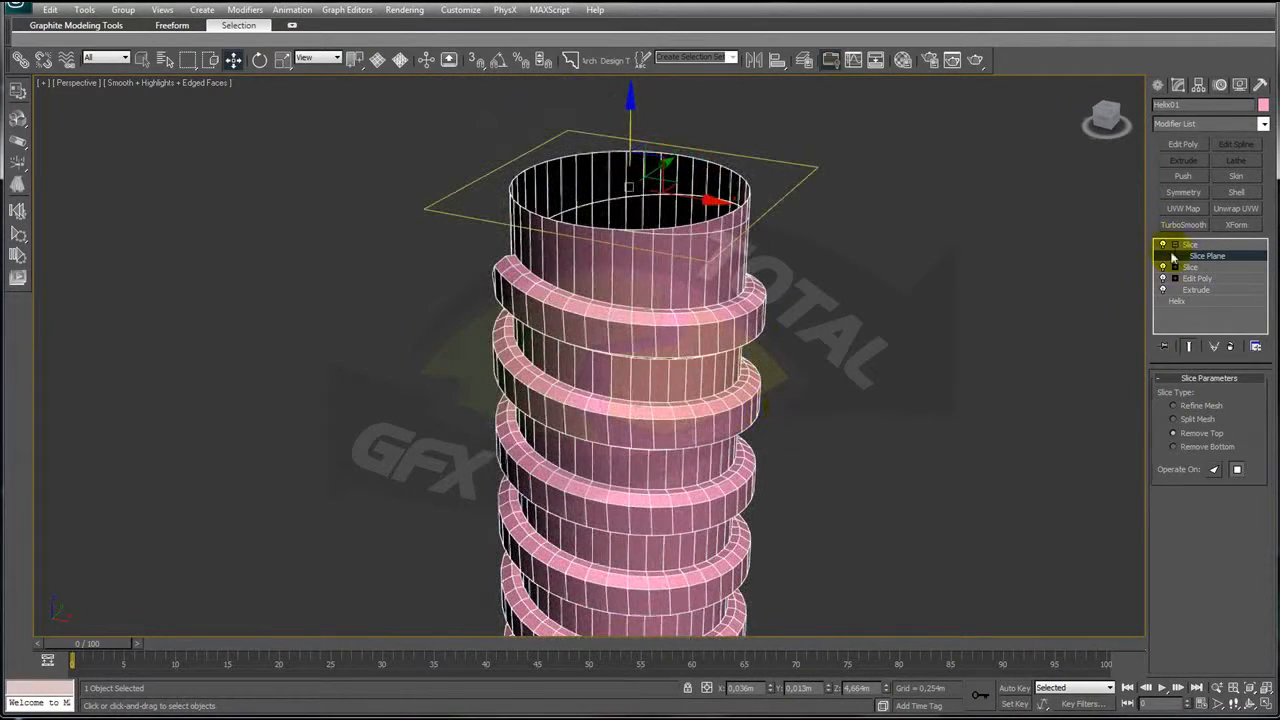
left_click(1178, 246)
left_click(1178, 246)
scroll(870, 320, "down", 4)
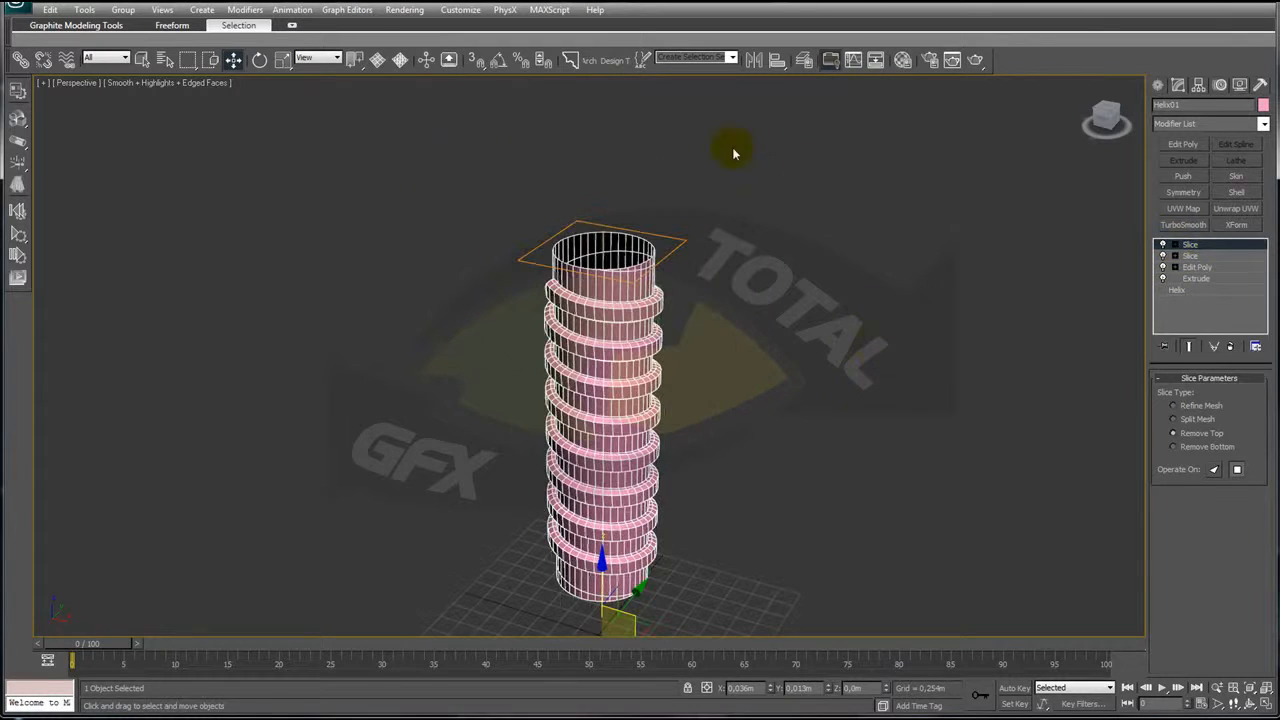
- Collapse the tube's entire modifier stack into an Editable Poly
right_click(1192, 250)
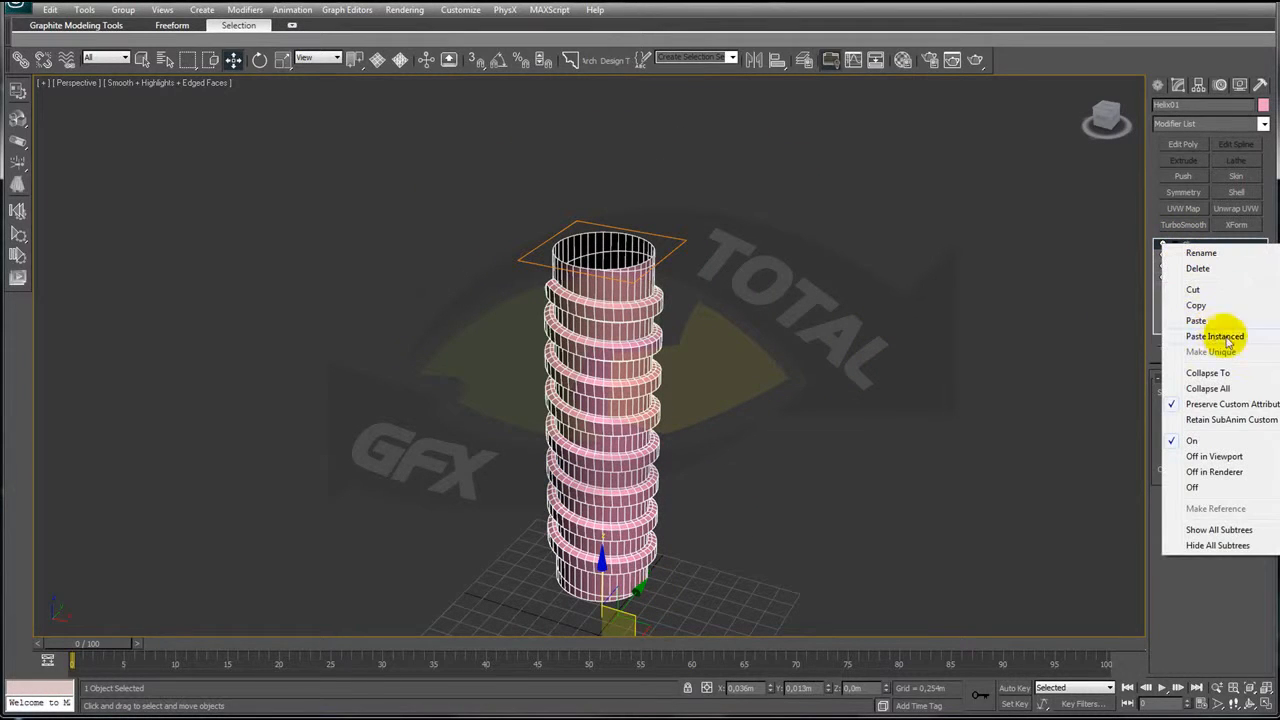
left_click(1208, 388)
left_click(716, 402)
middle_click_drag(817, 420, 830, 296, "alt")
scroll(825, 450, "up", 5)
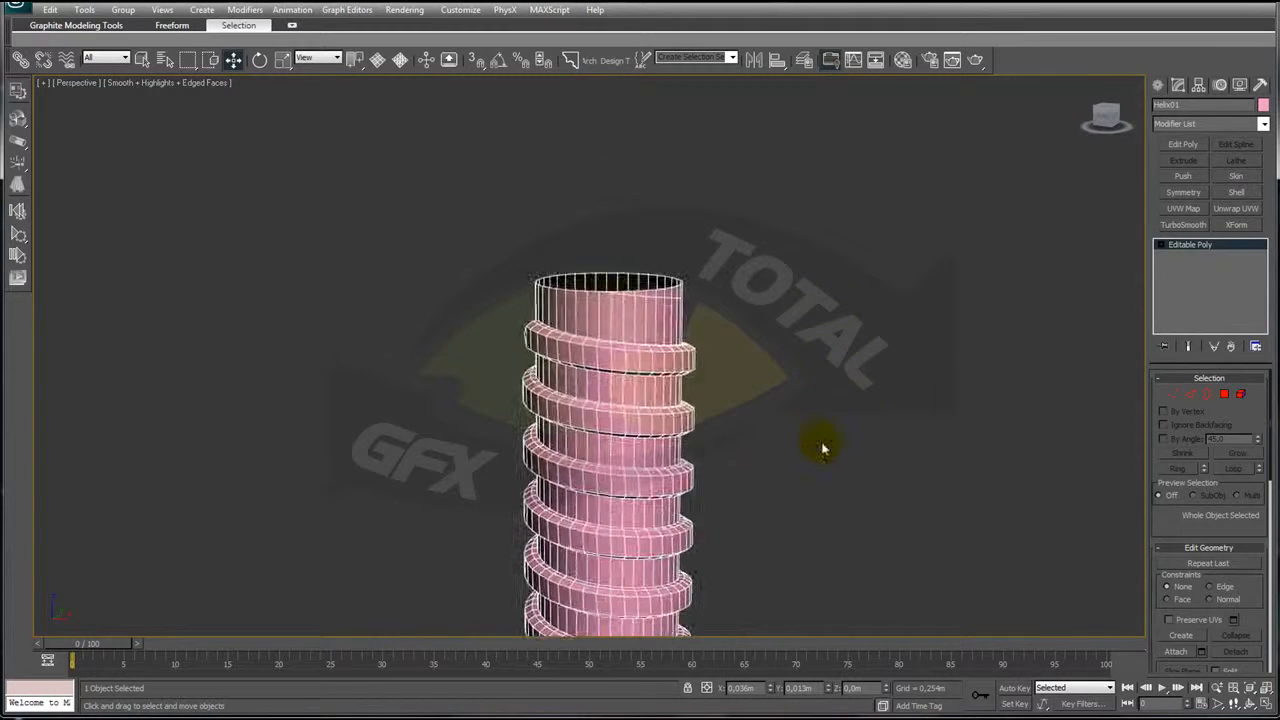
right_click(1180, 246)
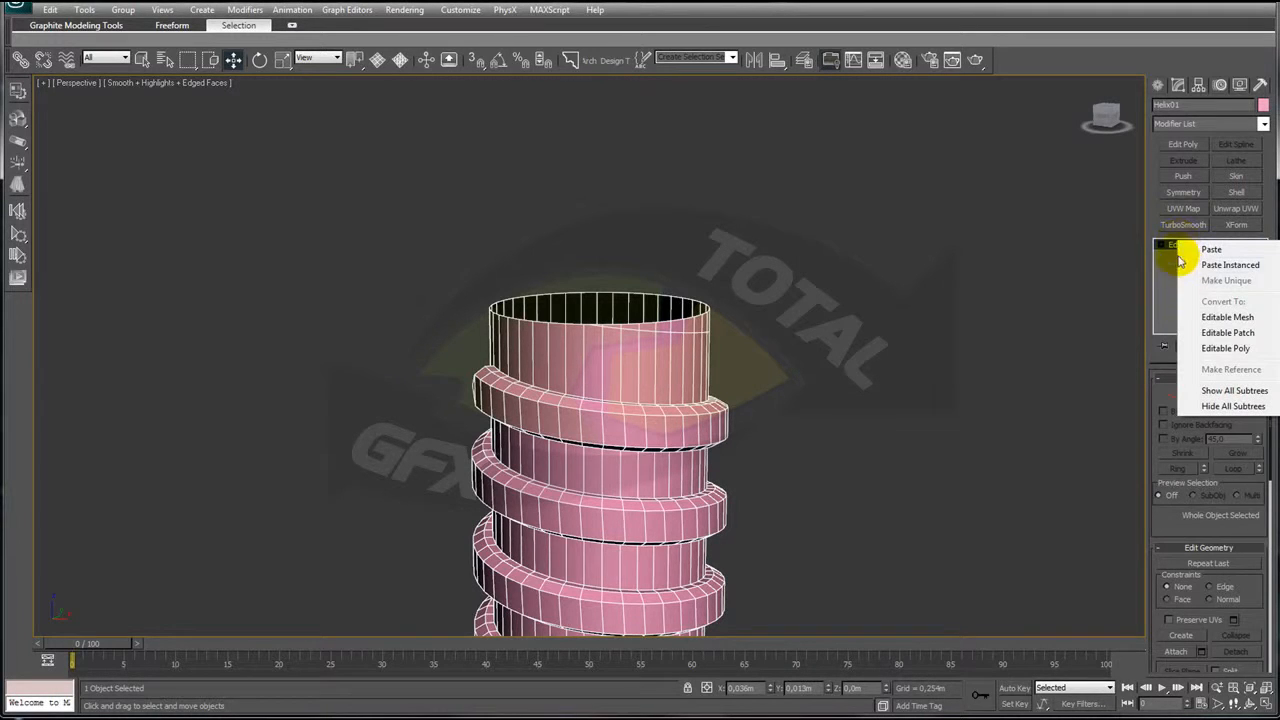
left_click(839, 358)
- Pull the extra vertex on the tube's upper rim upward and target-weld it to the neighbouring rim vertex
middle_click_drag(839, 358, 835, 305)
left_click(678, 298)
scroll(793, 352, "up", 8)
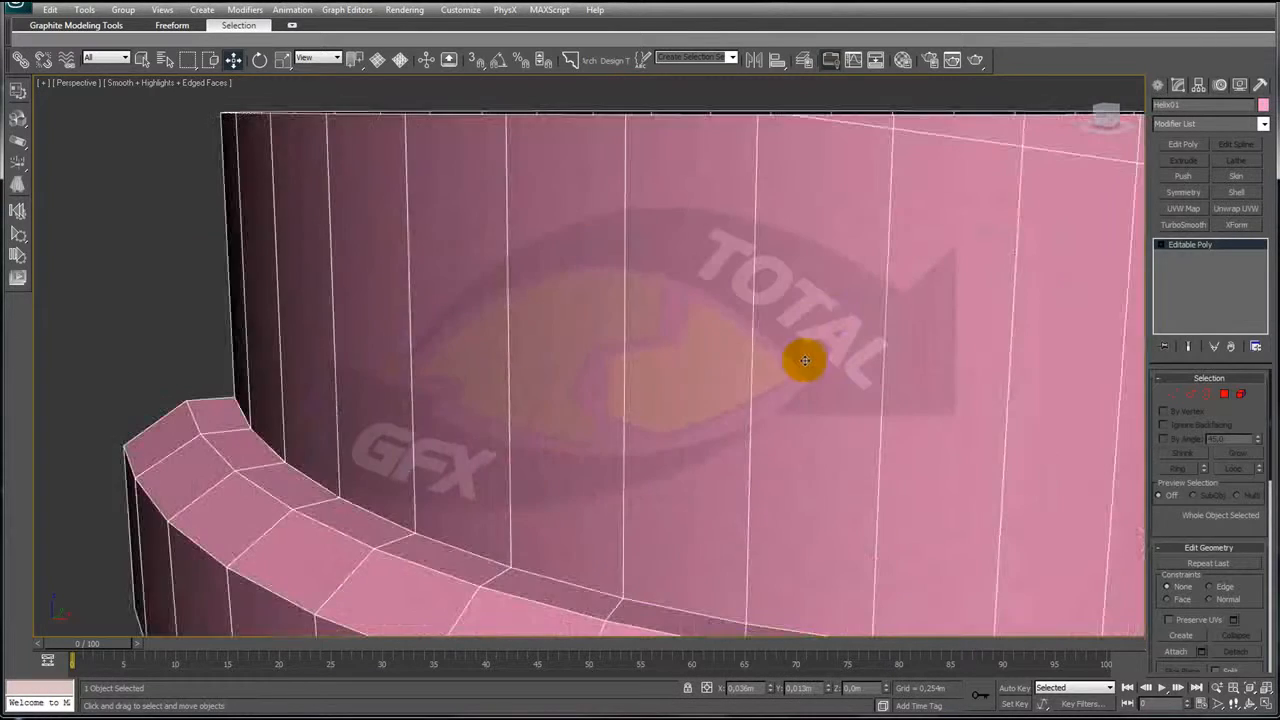
scroll(805, 360, "down", 4)
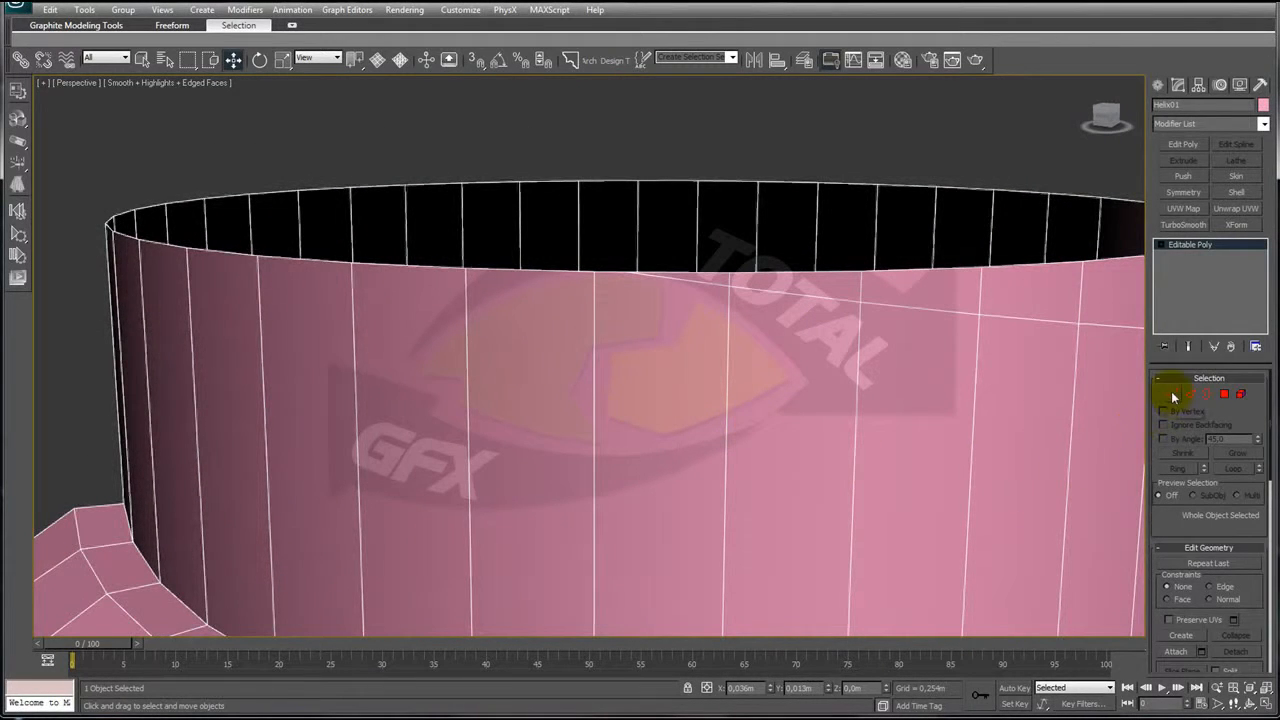
left_click(1173, 395)
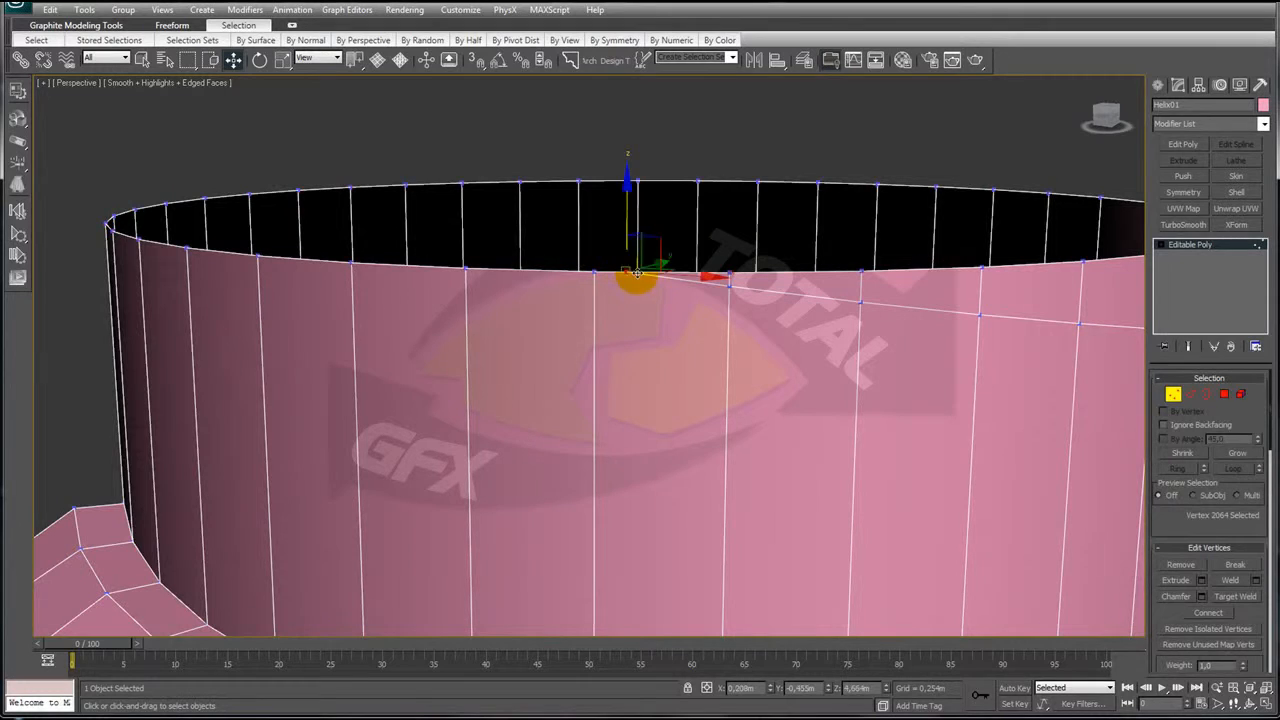
middle_click_drag(505, 272, 625, 303)
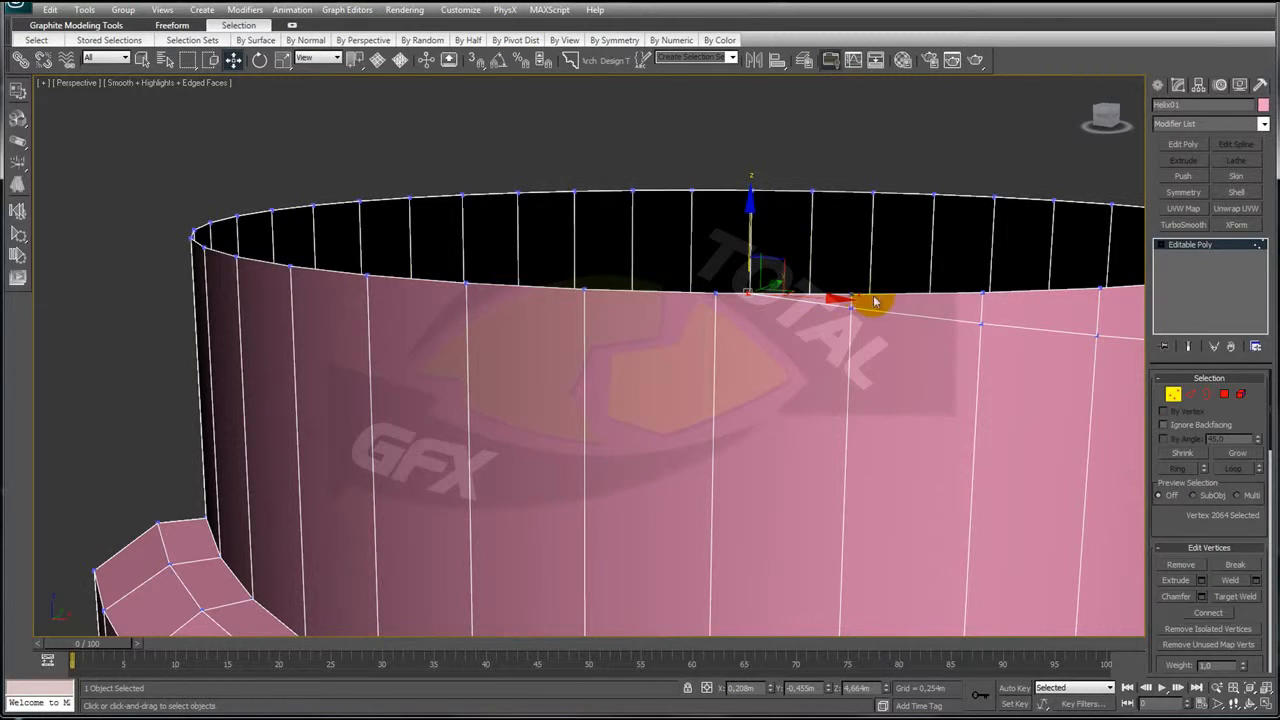
middle_click_drag(874, 302, 786, 294)
left_click_drag(629, 257, 677, 162)
left_click_drag(1179, 528, 1182, 381)
left_click(1240, 447)
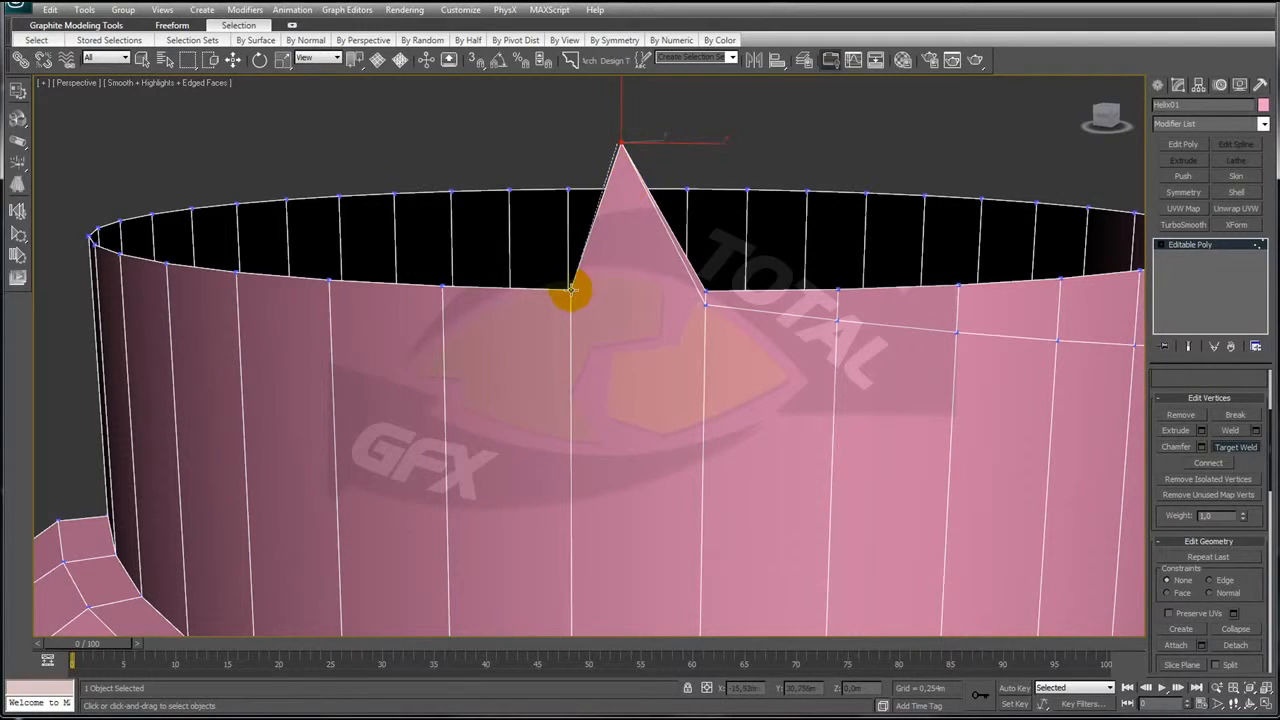
left_click(571, 290)
middle_click_drag(569, 296, 620, 272)
- Examine the vertices along the tube's upper and lower rims for stray points, and leave vertex editing
scroll(591, 274, "down", 5)
middle_click_drag(641, 388, 633, 287)
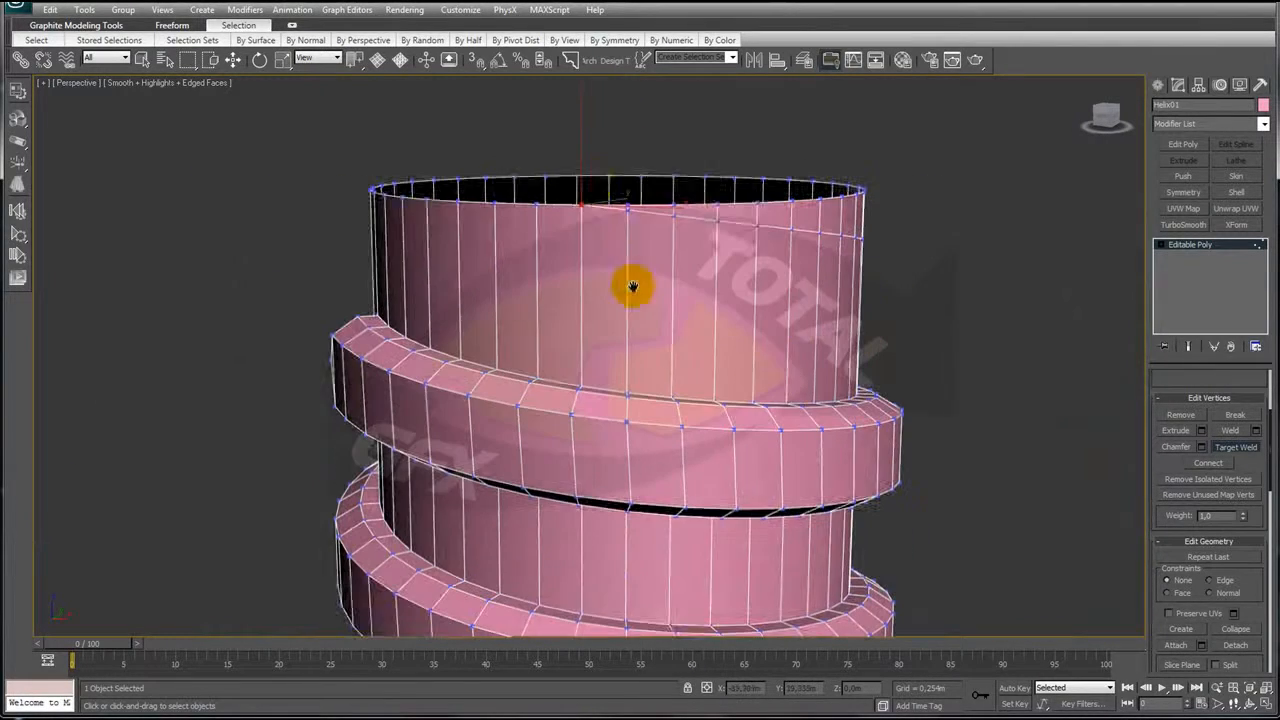
scroll(648, 430, "up", 5)
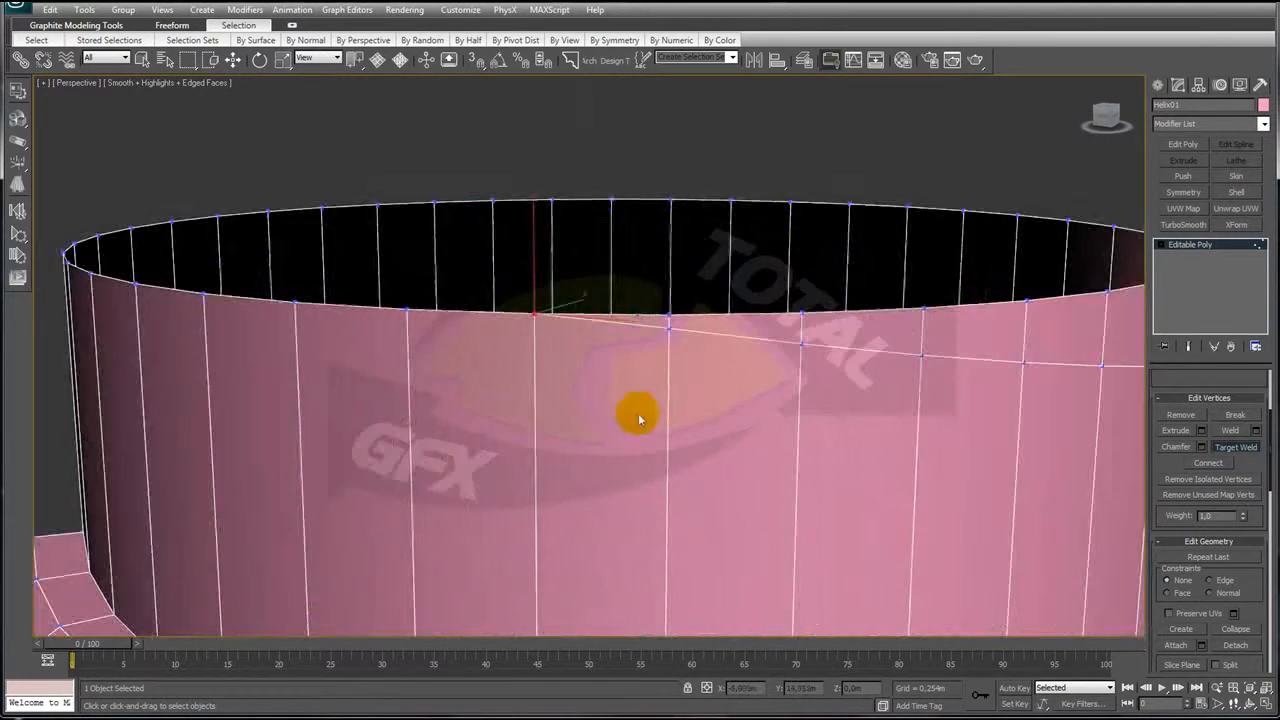
scroll(585, 316, "up", 4)
scroll(534, 371, "down", 10)
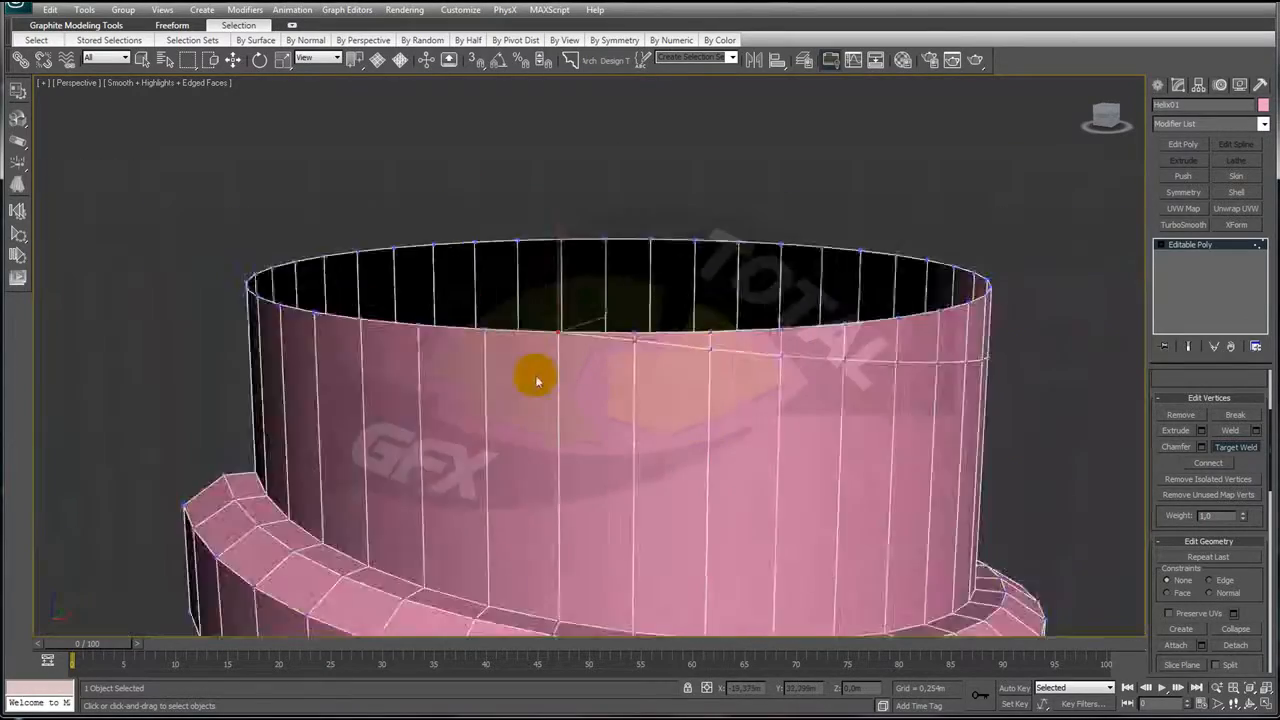
middle_click_drag(768, 466, 669, 334, "alt")
scroll(686, 343, "up", 4)
scroll(671, 345, "up", 4)
middle_click_drag(679, 381, 657, 406, "alt")
scroll(657, 408, "up", 3)
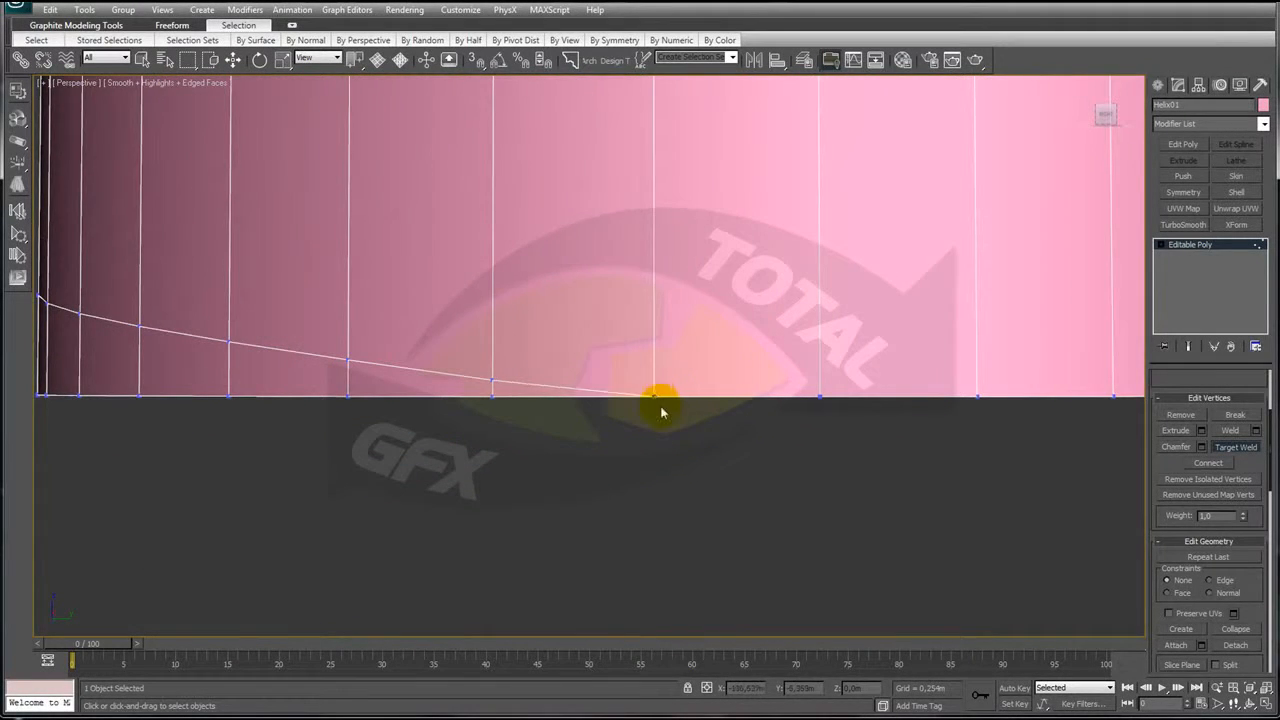
scroll(661, 411, "down", 6)
scroll(814, 334, "down", 4)
middle_click_drag(814, 334, 657, 309)
scroll(801, 390, "up", 2)
left_click(1185, 247)
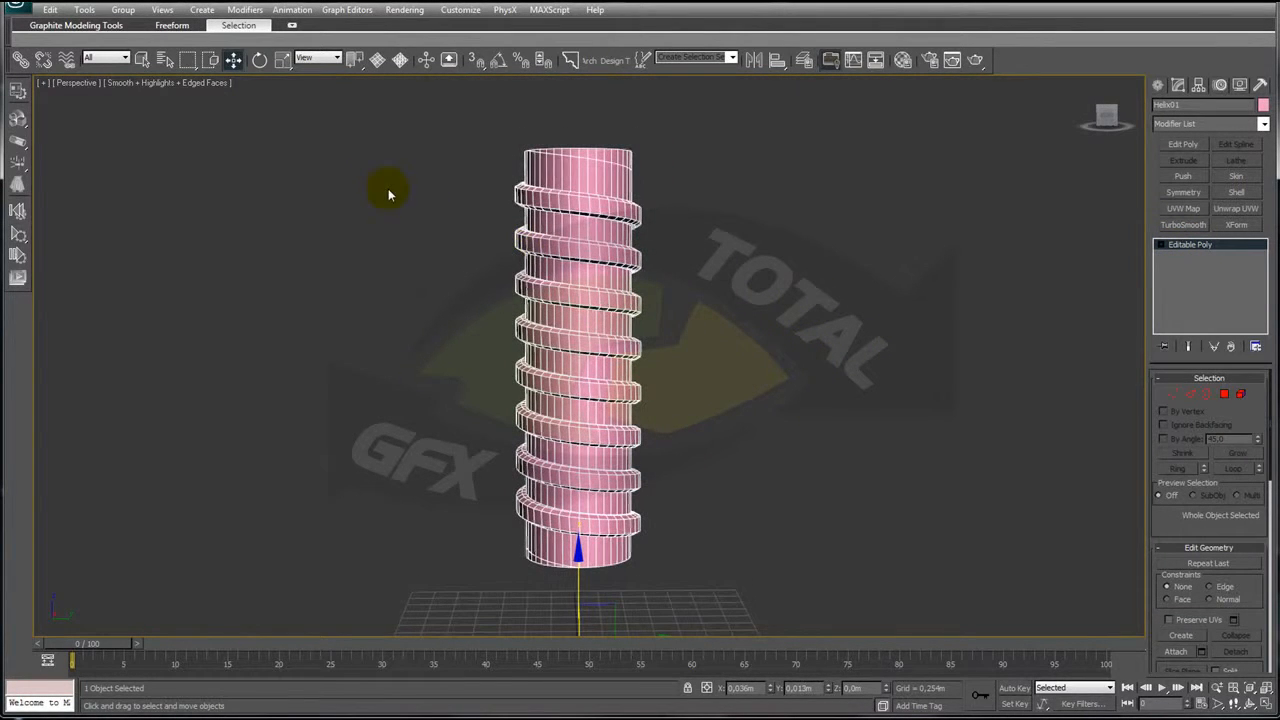
- Center the threaded tube's pivot on the object
left_click(283, 59)
scroll(625, 320, "up", 3)
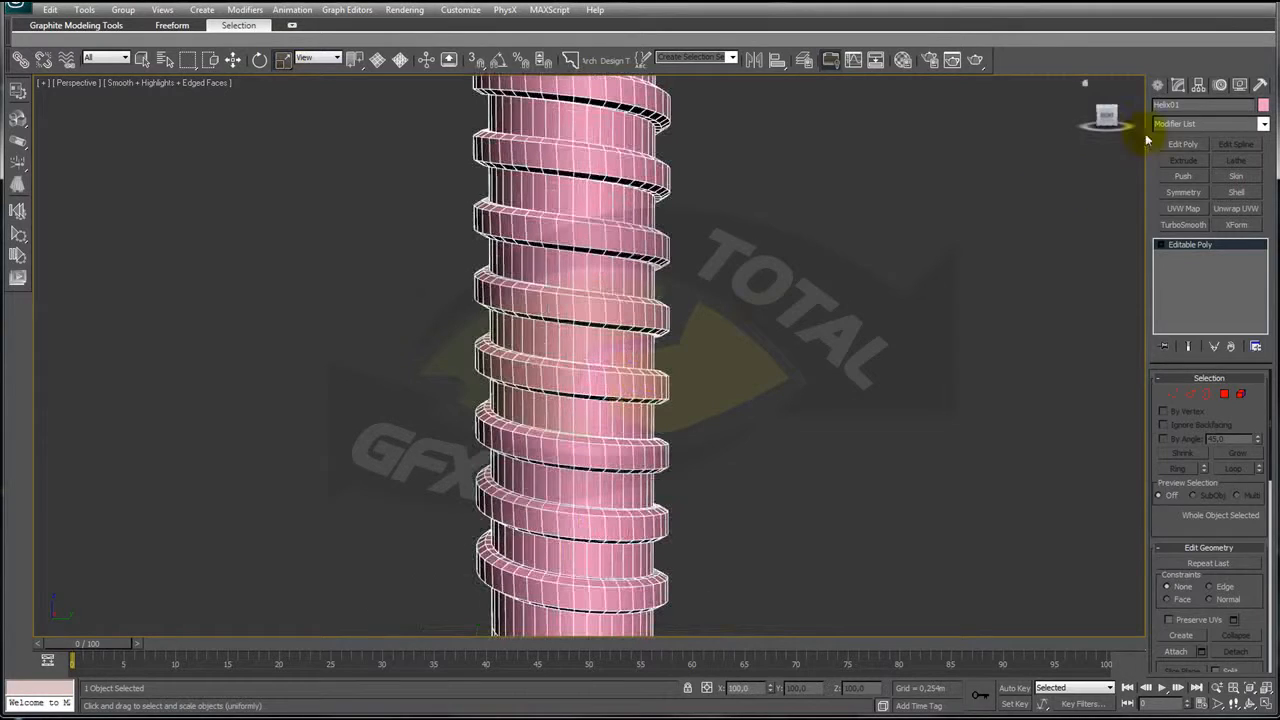
left_click(1198, 86)
left_click(1217, 249)
left_click(1210, 176)
- Scale the threaded tube along Z to about 43 percent of its height
scroll(744, 208, "down", 4)
left_click_drag(578, 242, 592, 313)
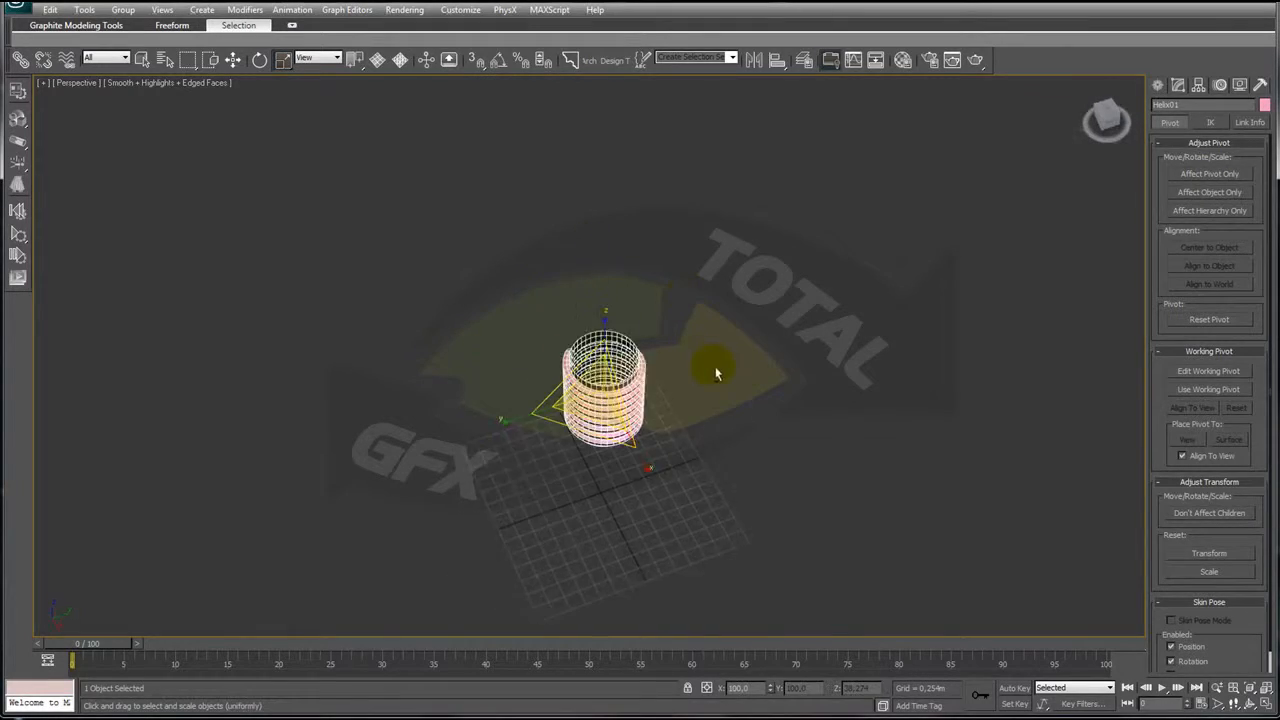
scroll(702, 334, "up", 3)
middle_click_drag(696, 330, 662, 288, "alt")
left_click_drag(620, 478, 620, 482)
middle_click_drag(726, 334, 491, 149, "alt")
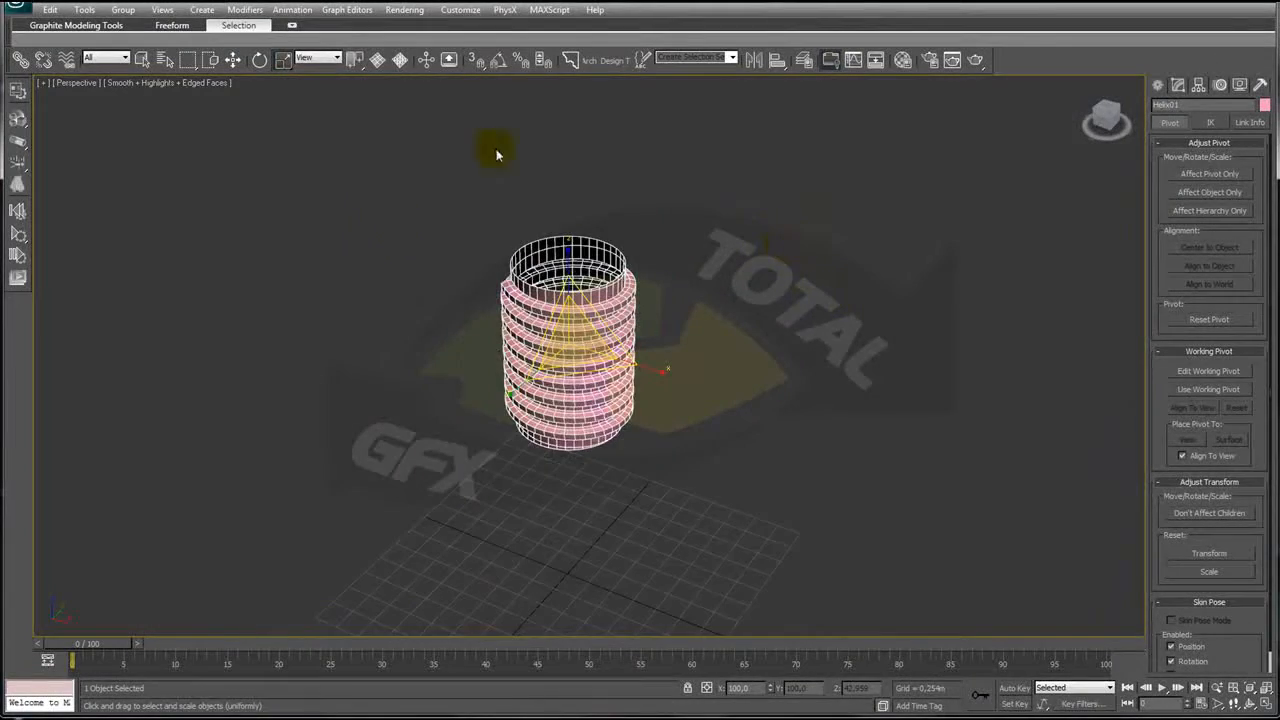
- Extend the tube's upper open border straight up to about Z 3.653 m, adding a new ring of polygons
scroll(776, 344, "up", 5)
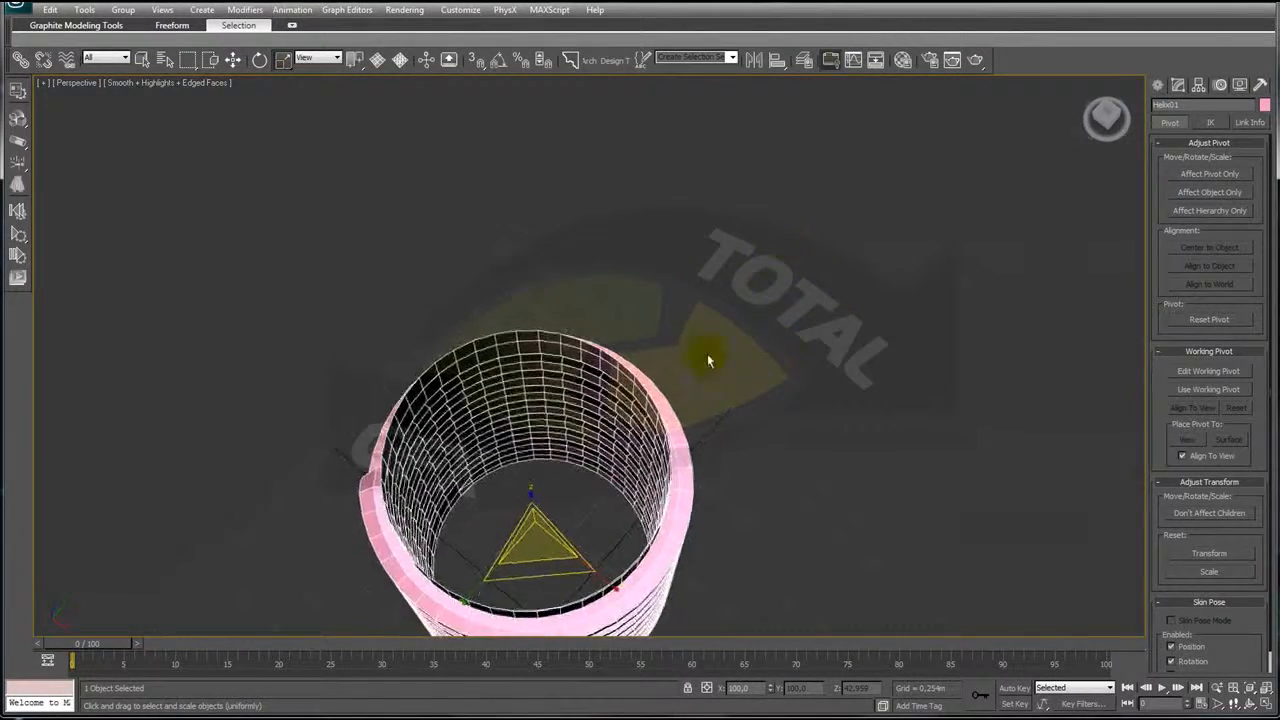
middle_click_drag(700, 357, 694, 263, "alt")
scroll(866, 323, "up", 3)
left_click(1179, 85)
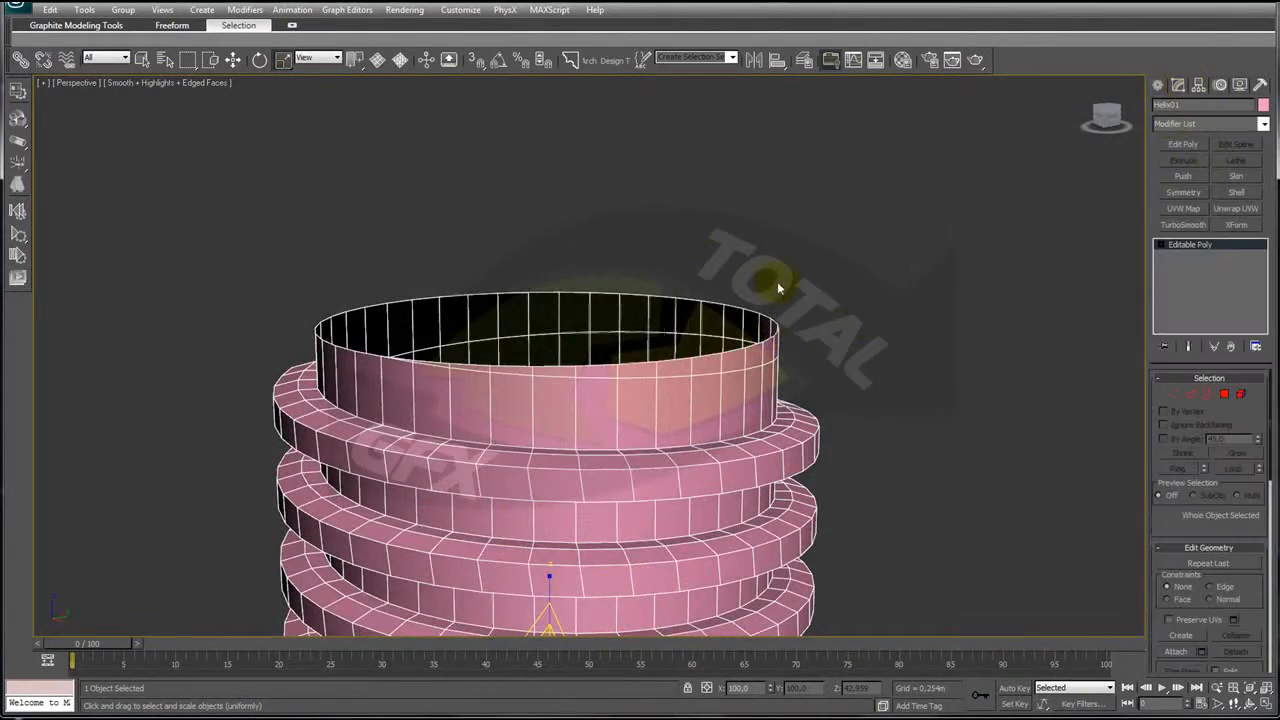
left_click(1206, 394)
left_click(812, 322)
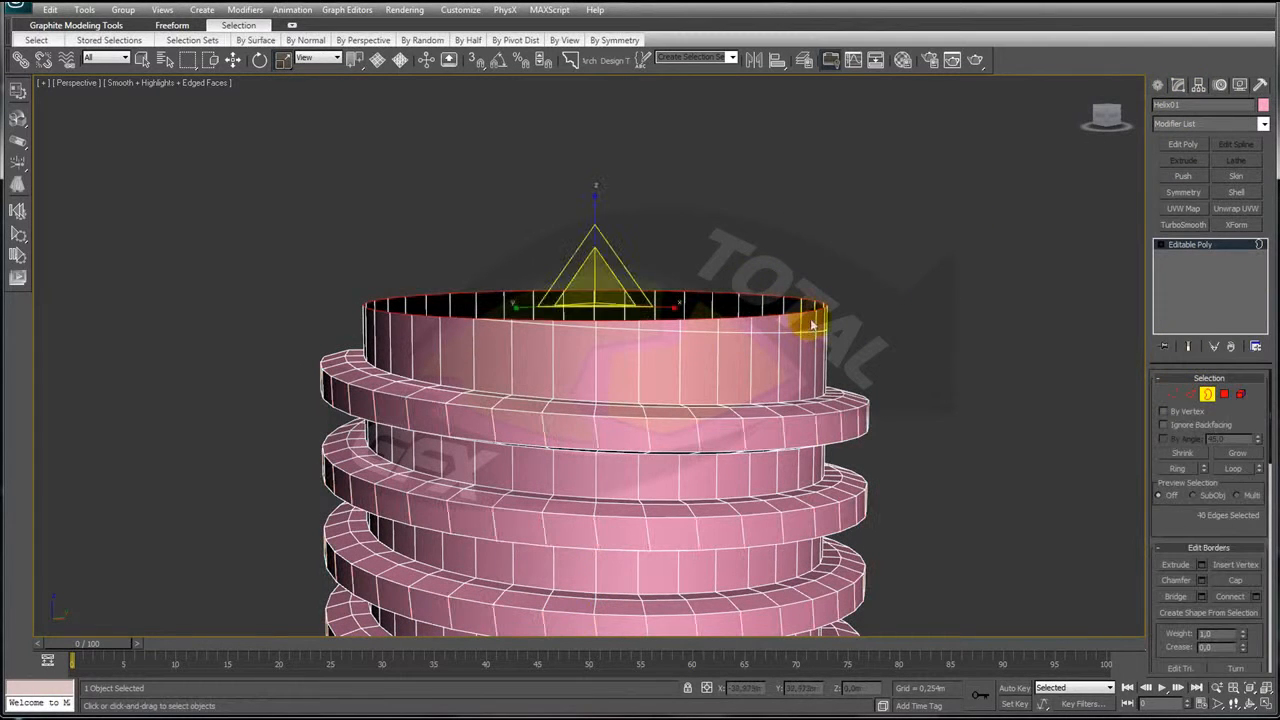
left_click_drag(596, 242, 586, 203, "shift")
middle_click_drag(640, 252, 660, 298)
middle_click_drag(620, 347, 553, 252, "alt")
scroll(553, 252, "up", 4)
left_click(1224, 394)
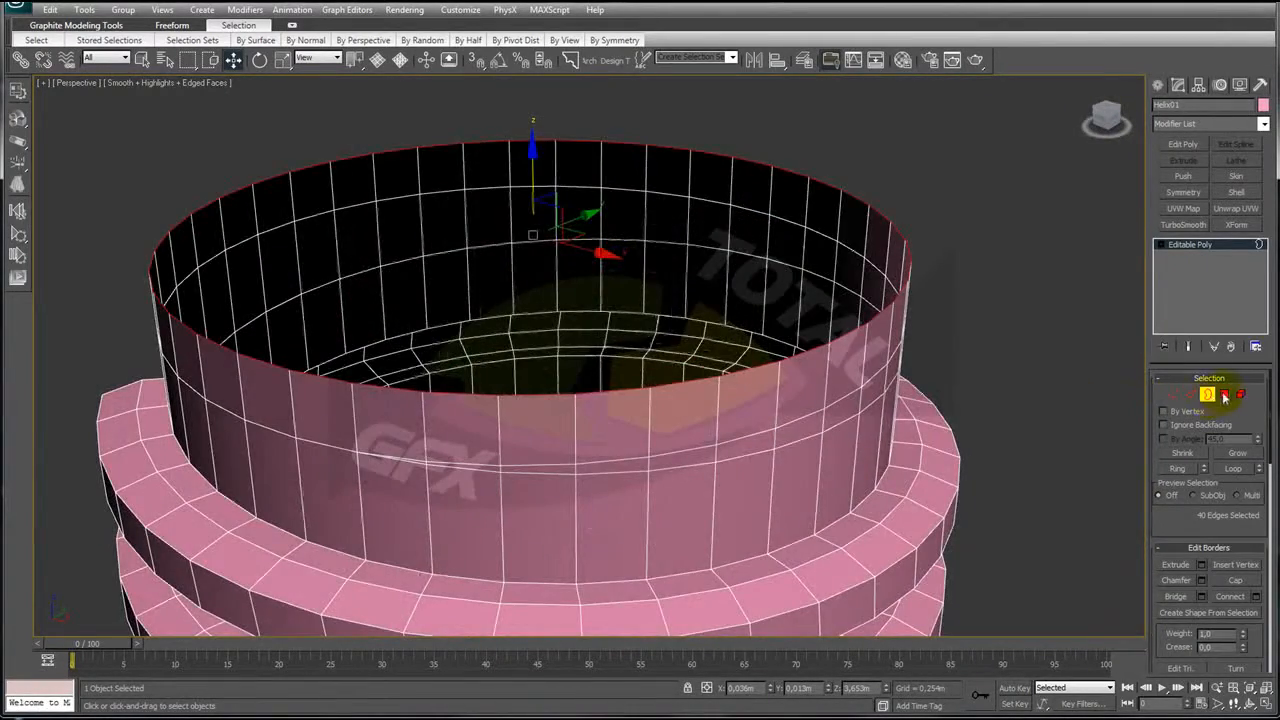
left_click(645, 415)
left_click(700, 414, "ctrl")
left_click(740, 405, "ctrl")
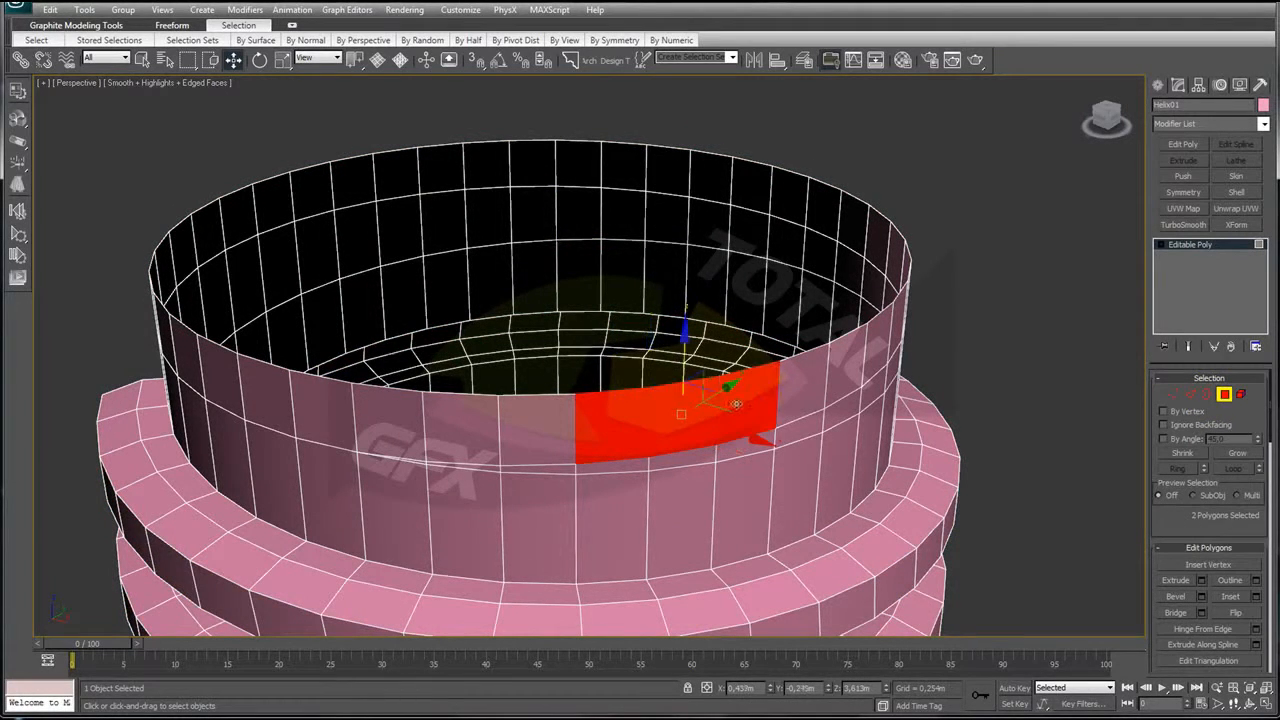
left_click(799, 387, "ctrl")
left_click(1230, 246)
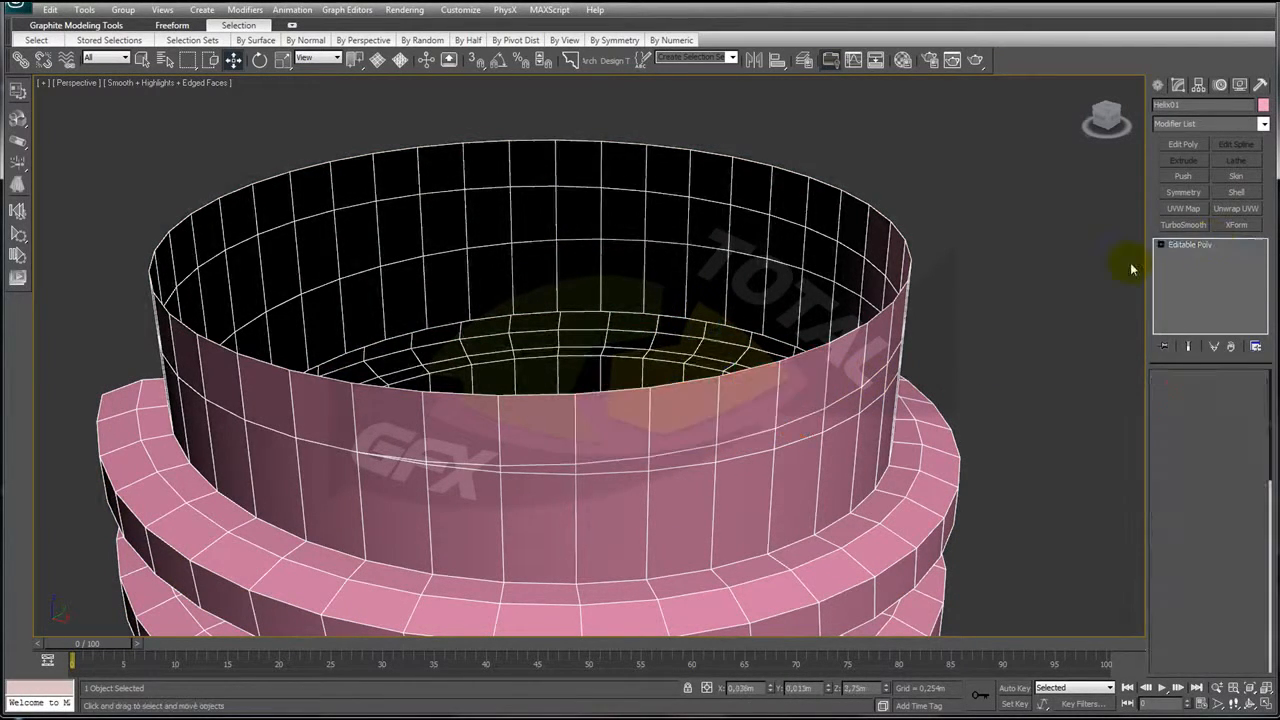
- Create a cylinder beside the threaded tube with a radius of about 1.037 m and a height of about 0.76 m
scroll(1010, 280, "down", 5)
middle_click_drag(966, 289, 822, 251)
left_click(1158, 85)
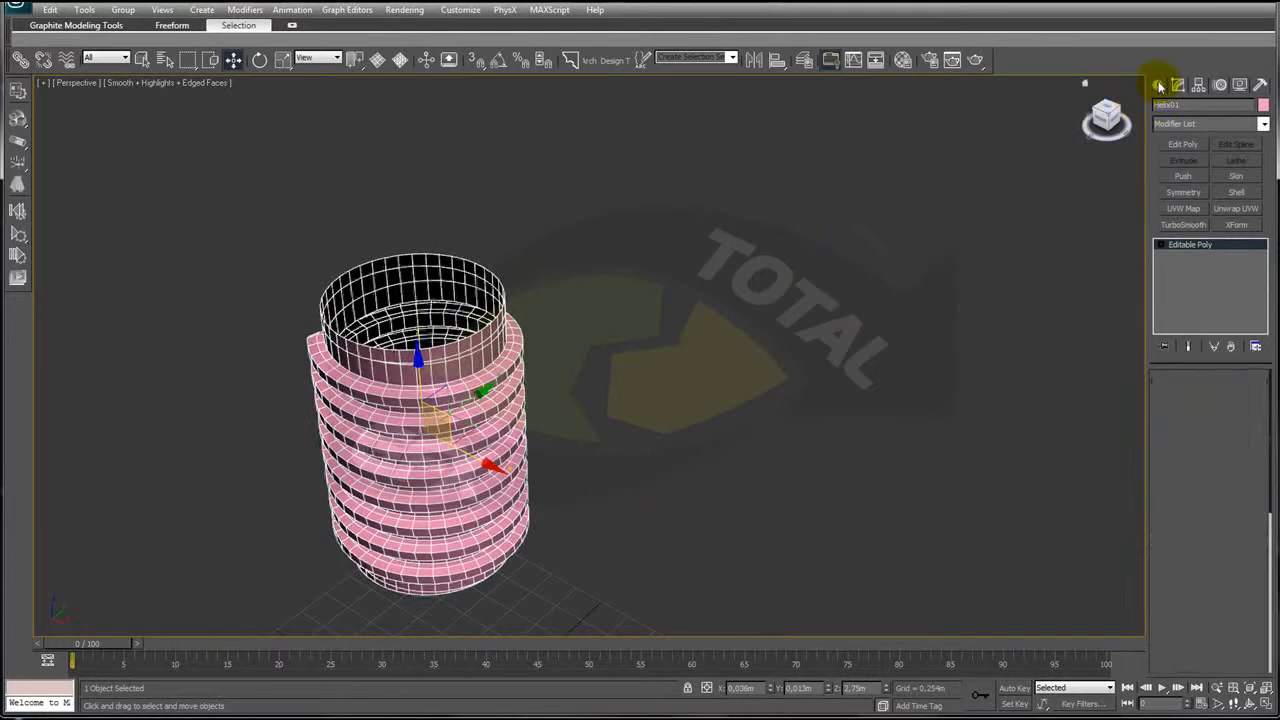
left_click(1164, 108)
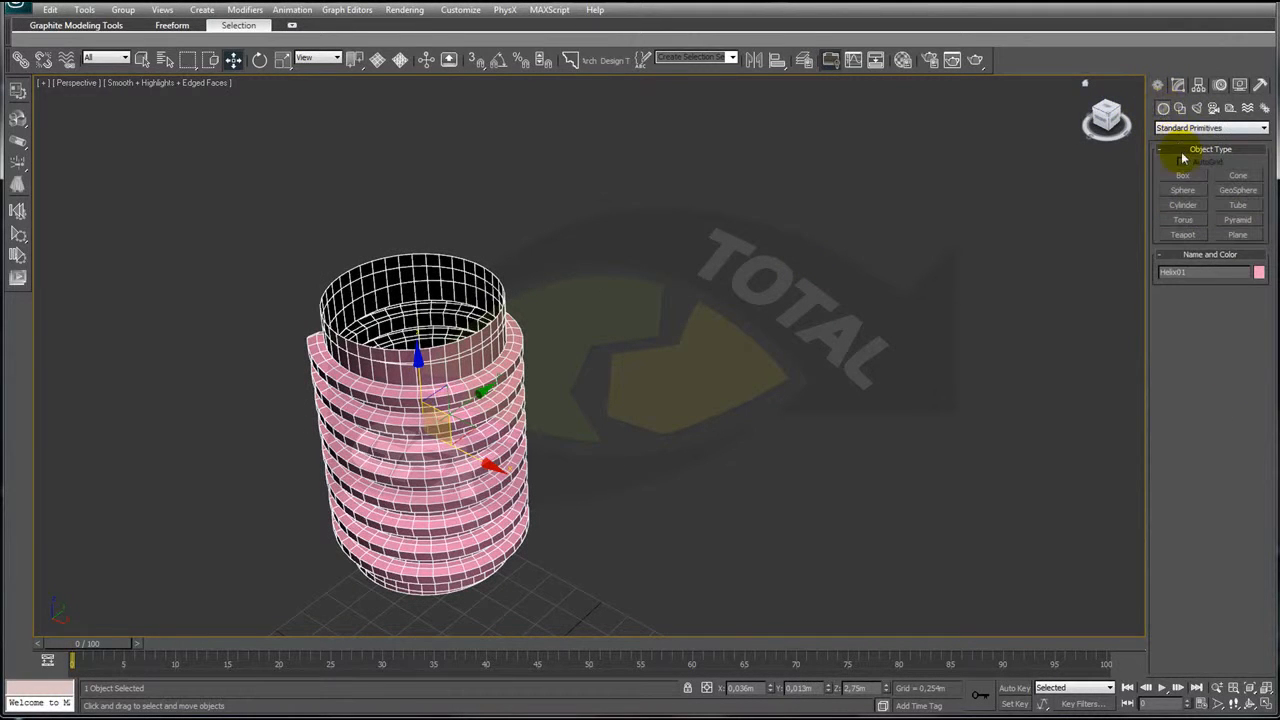
left_click(1188, 206)
left_click_drag(693, 479, 800, 508)
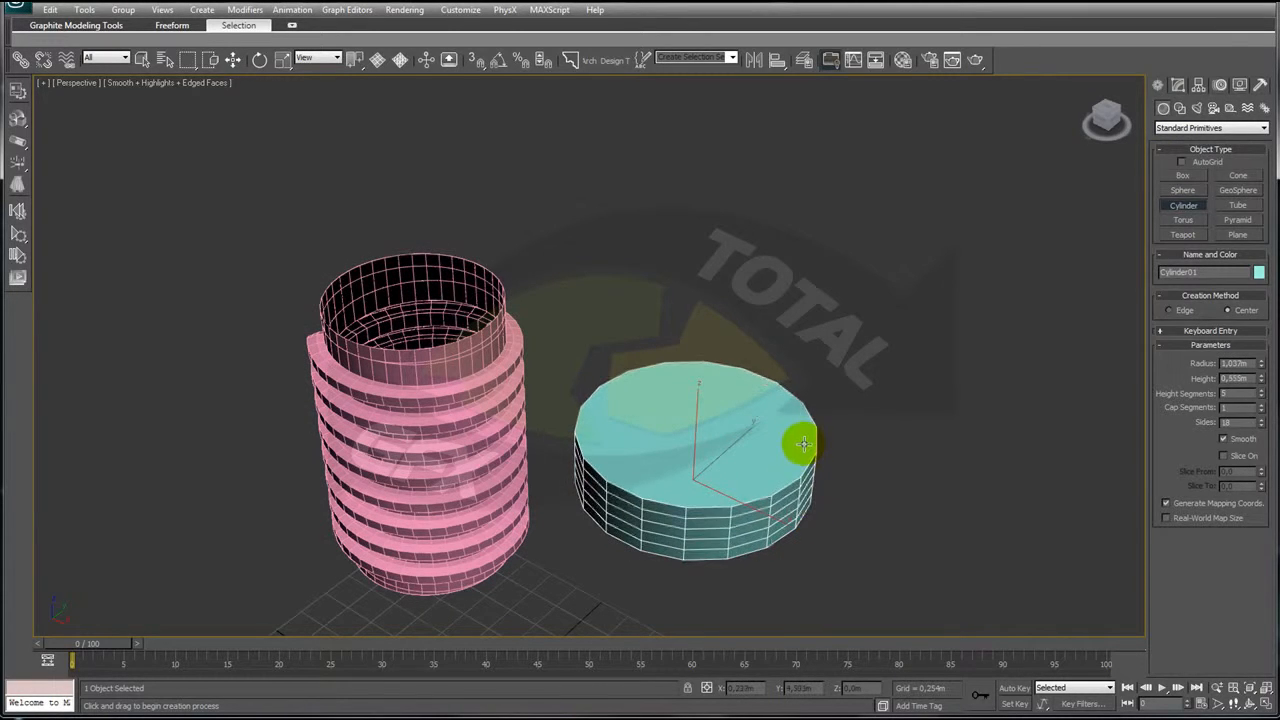
left_click(800, 423)
key("w")
middle_click_drag(1120, 448, 1133, 162)
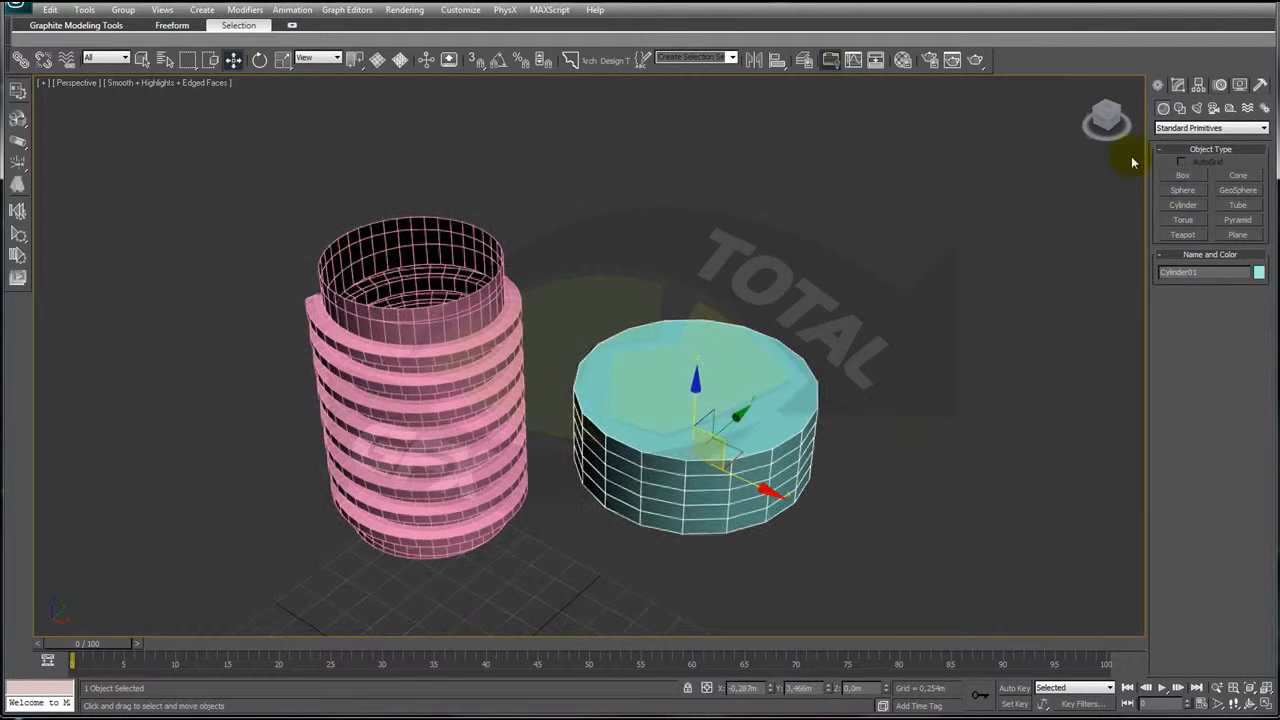
- Set the cylinder to 6 sides and 1 height segment to form a hexagonal bolt head
left_click(1180, 86)
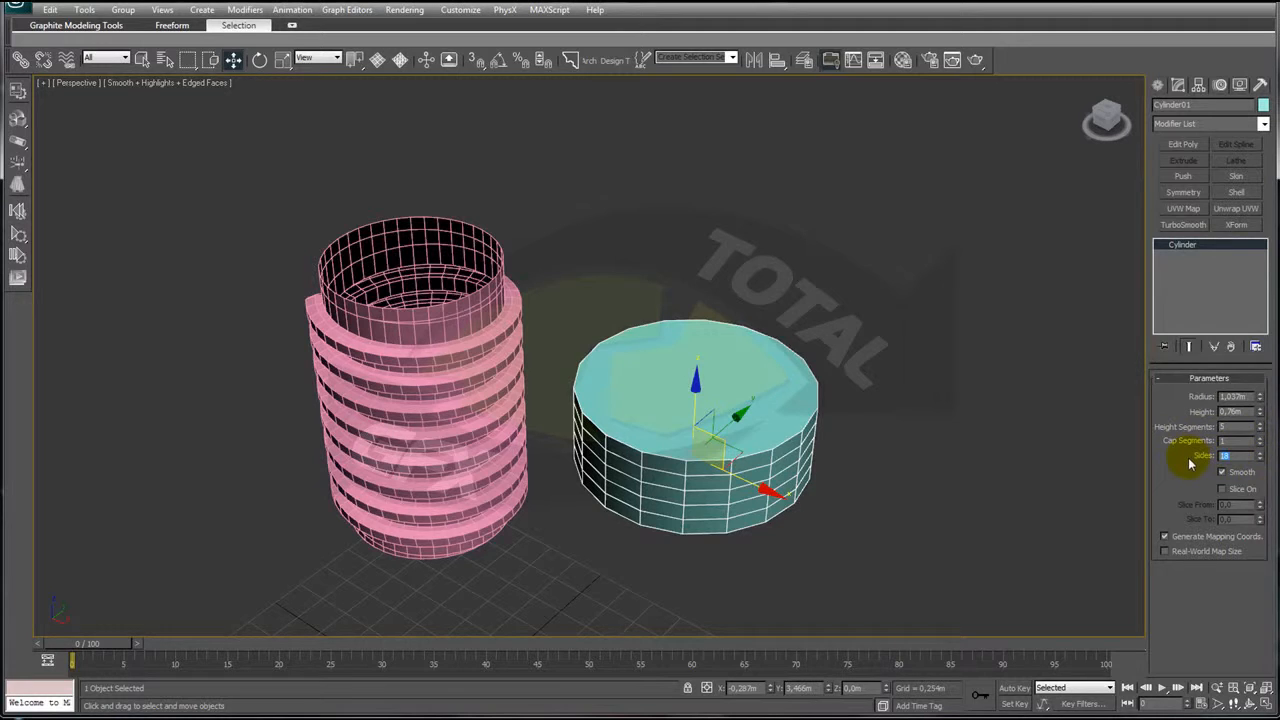
key("Return")
right_click(1261, 430)
left_click_drag(760, 300, 854, 429)
- Align the hexagonal cylinder with the threaded tube
scroll(600, 360, "down", 5)
key("alt+a")
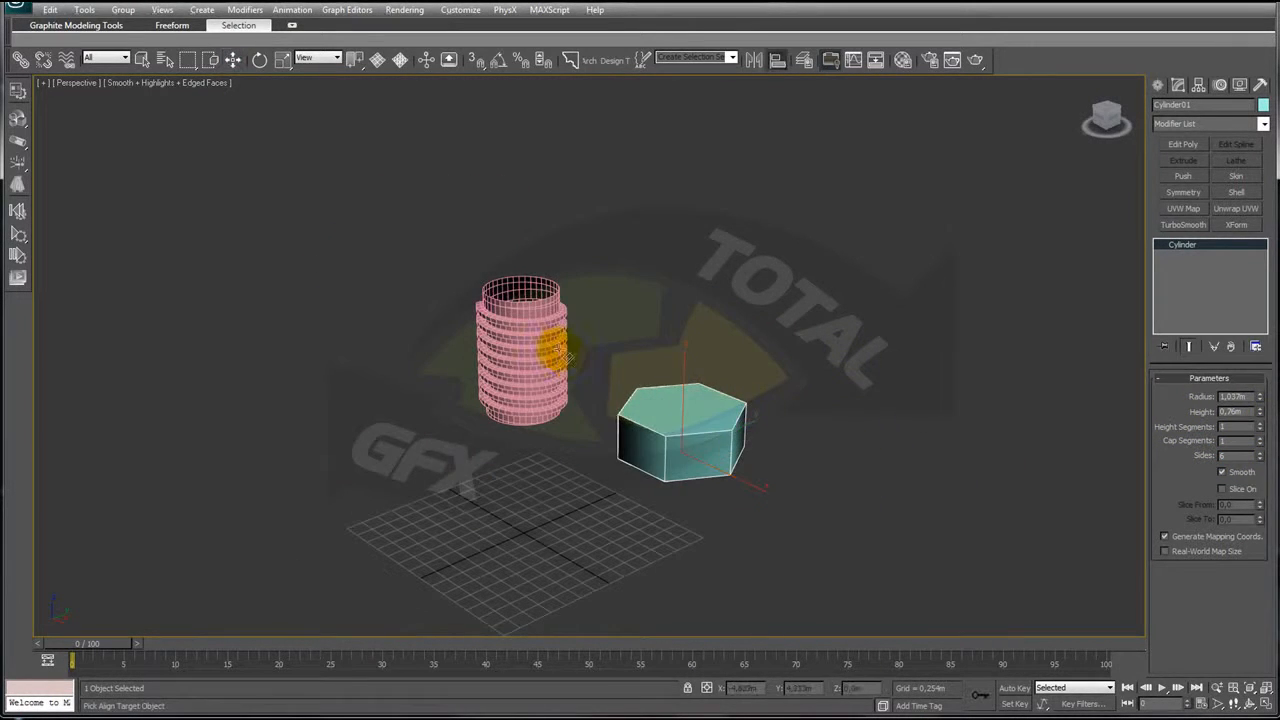
left_click(564, 352)
left_click(645, 470)
- Raise the hexagonal cylinder above the tube's upper end to about Z 4.258 m
left_click_drag(528, 457, 500, 171)
key("z")
scroll(702, 342, "down", 6)
middle_click_drag(623, 351, 634, 294, "alt")
scroll(631, 330, "up", 3)
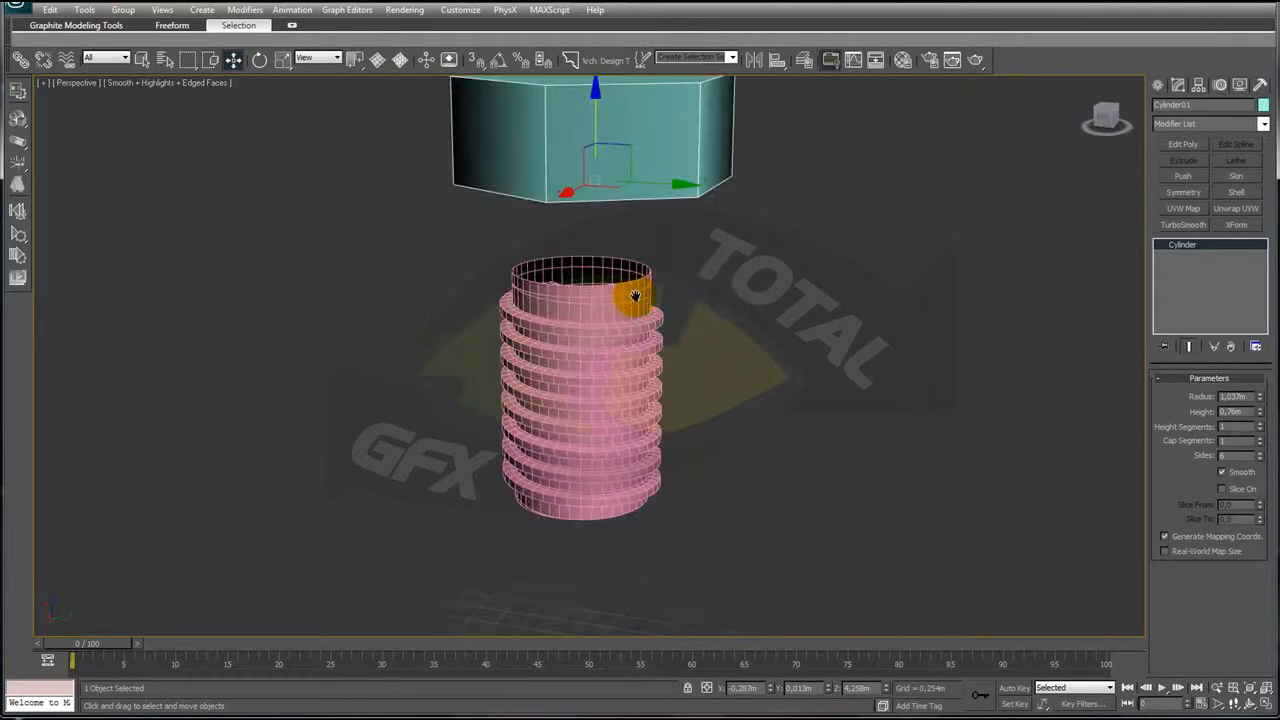
- Examine the hexagonal head's position over the threaded tube from the side, below and above
left_click(600, 337)
scroll(667, 358, "up", 4)
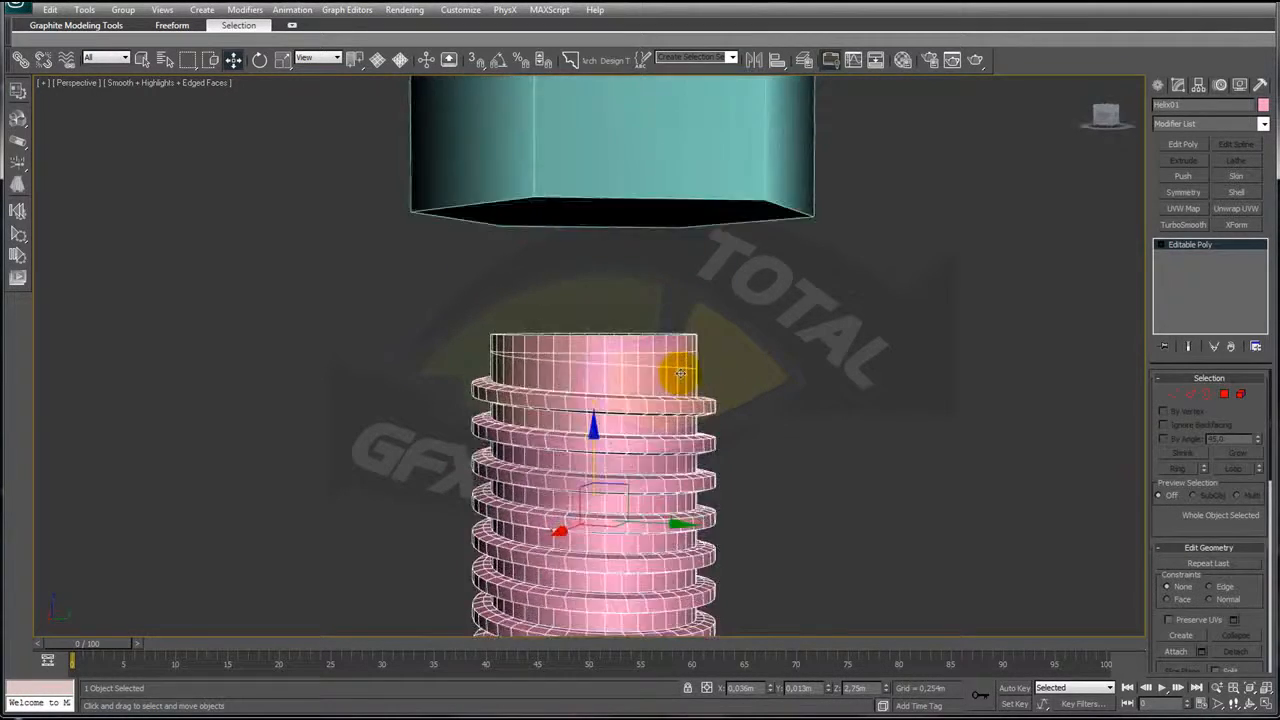
middle_click_drag(667, 358, 680, 237, "alt")
left_click(661, 211)
middle_click_drag(766, 280, 765, 279, "alt")
middle_click_drag(732, 222, 573, 418, "alt")
middle_click_drag(624, 342, 632, 413, "alt")
middle_click_drag(585, 313, 590, 212, "alt")
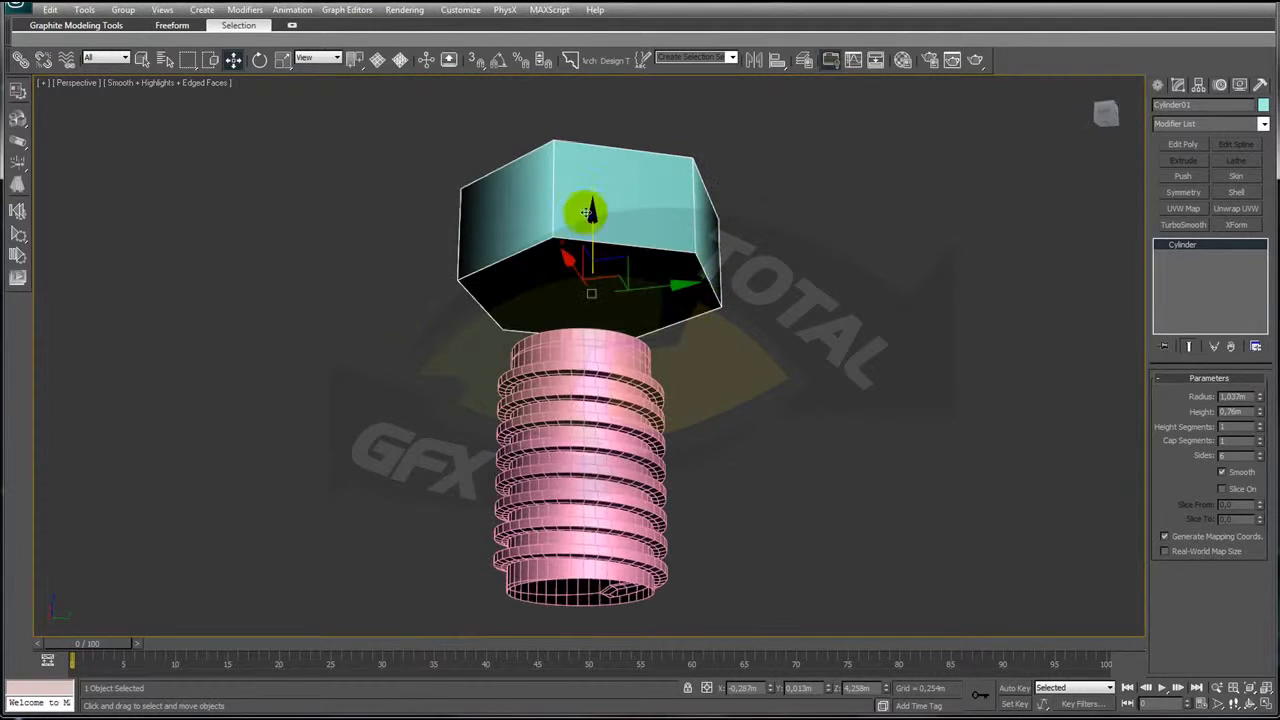
middle_click_drag(483, 289, 607, 275, "alt")
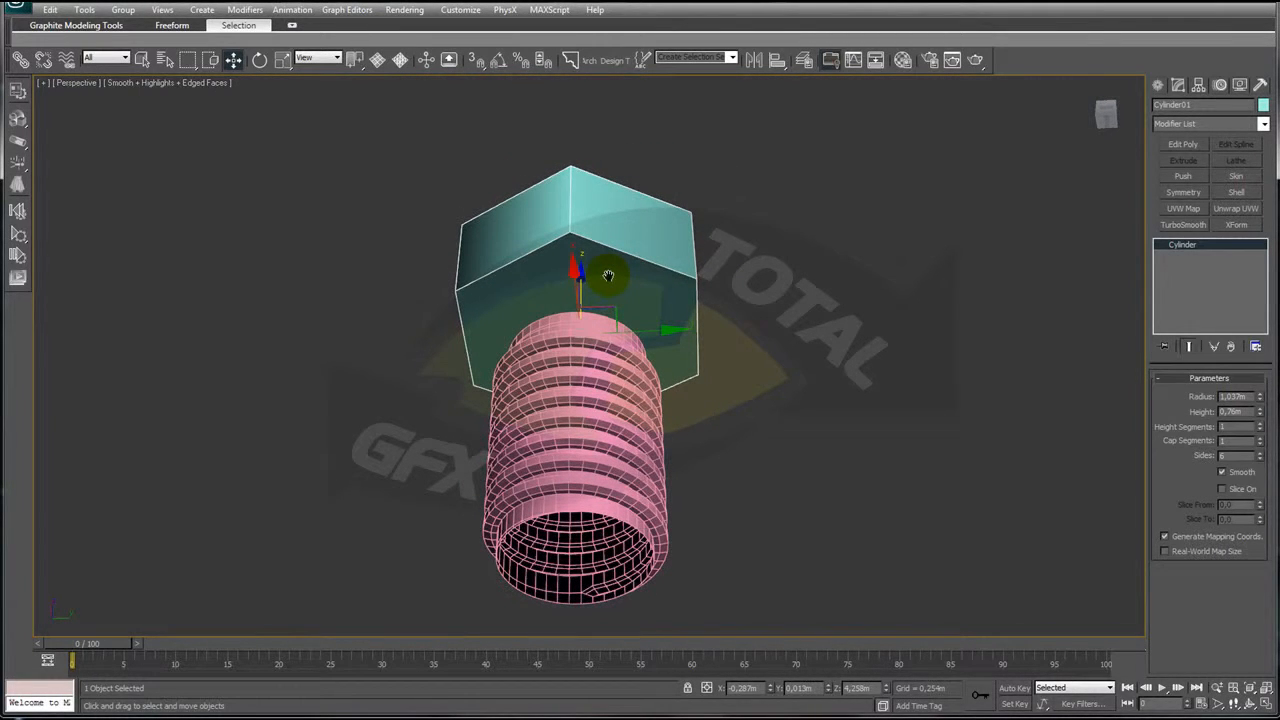
middle_click_drag(607, 275, 695, 358, "alt")
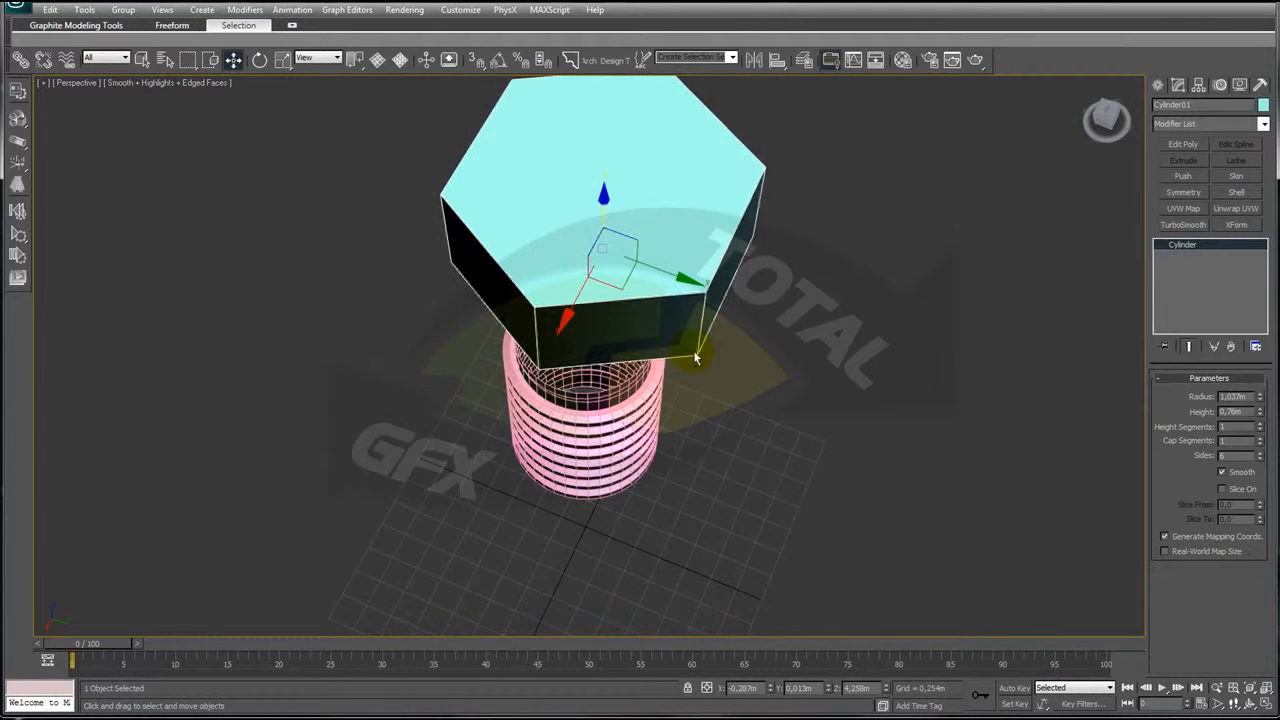
- Centre the hexagonal head over the threaded tube in the top view by moving it along X to about 0.036 m
key("t")
middle_click_drag(711, 337, 726, 323)
key("F3")
scroll(720, 325, "up", 4)
left_click_drag(632, 308, 686, 309)
middle_click_drag(722, 331, 706, 331)
key("p")
- Examine the centred head and the tube's upper end in shaded display with edged faces, from above and from the side
scroll(700, 334, "down", 5)
mouse_move(774, 429)
middle_mouse_down("alt")
mouse_move(771, 343)
mouse_move(757, 321)
mouse_move(708, 358)
middle_mouse_up("alt")
scroll(771, 320, "down", 4)
scroll(741, 326, "up", 4)
key("F3")
mouse_move(612, 416)
middle_mouse_down("alt")
mouse_move(598, 376)
mouse_move(611, 394)
middle_mouse_up("alt")
scroll(611, 395, "up", 4)
middle_click_drag(573, 264, 586, 301, "alt")
scroll(589, 437, "down", 3)
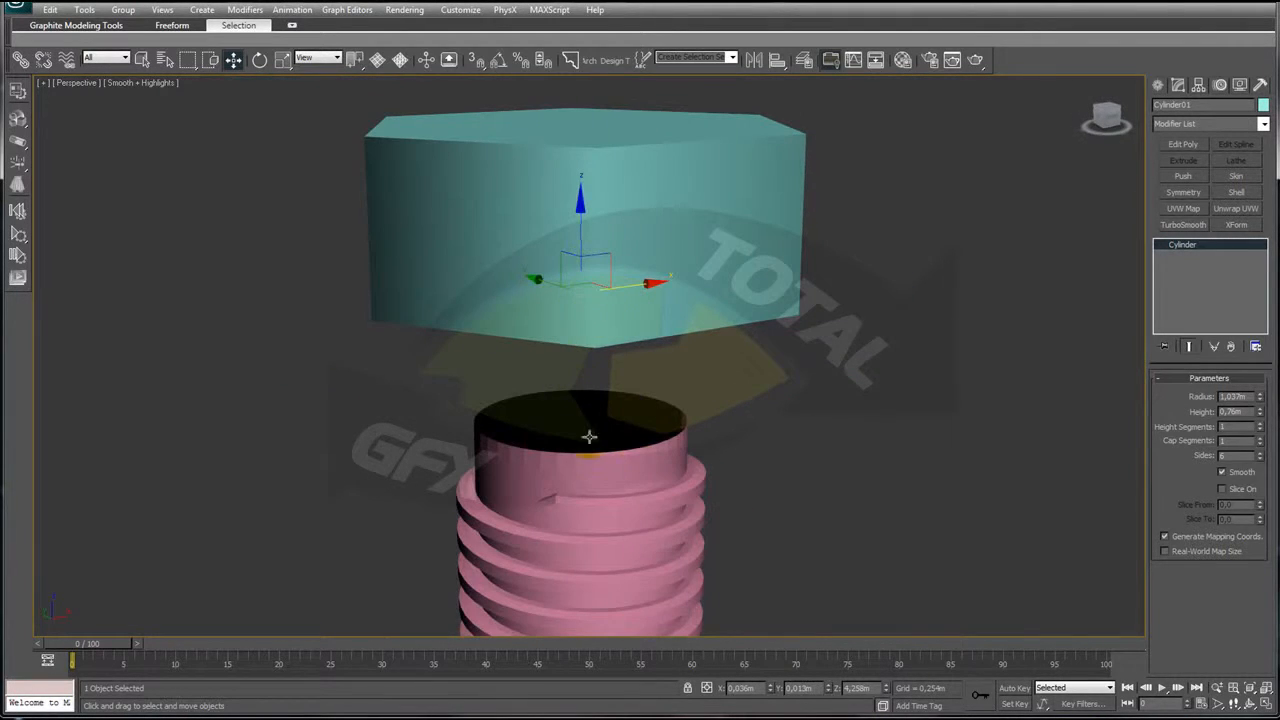
middle_click_drag(627, 424, 626, 400, "alt")
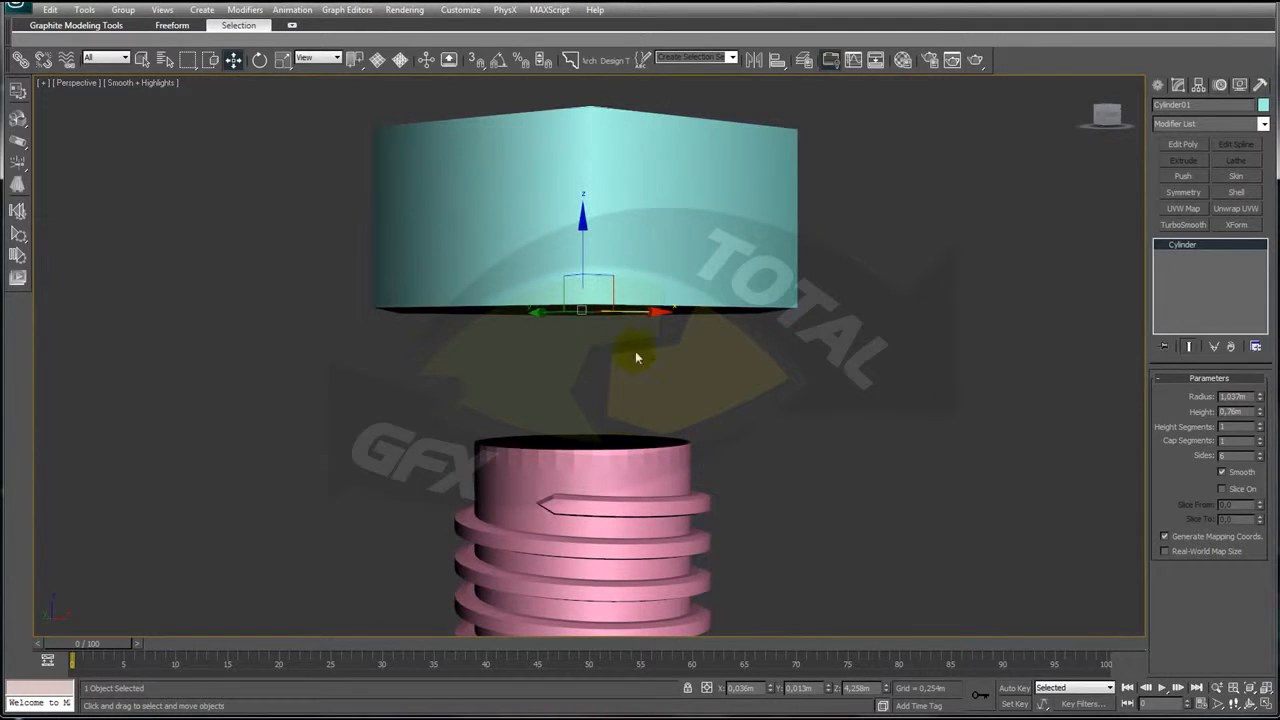
middle_click_drag(600, 456, 614, 403, "alt")
key("F4")
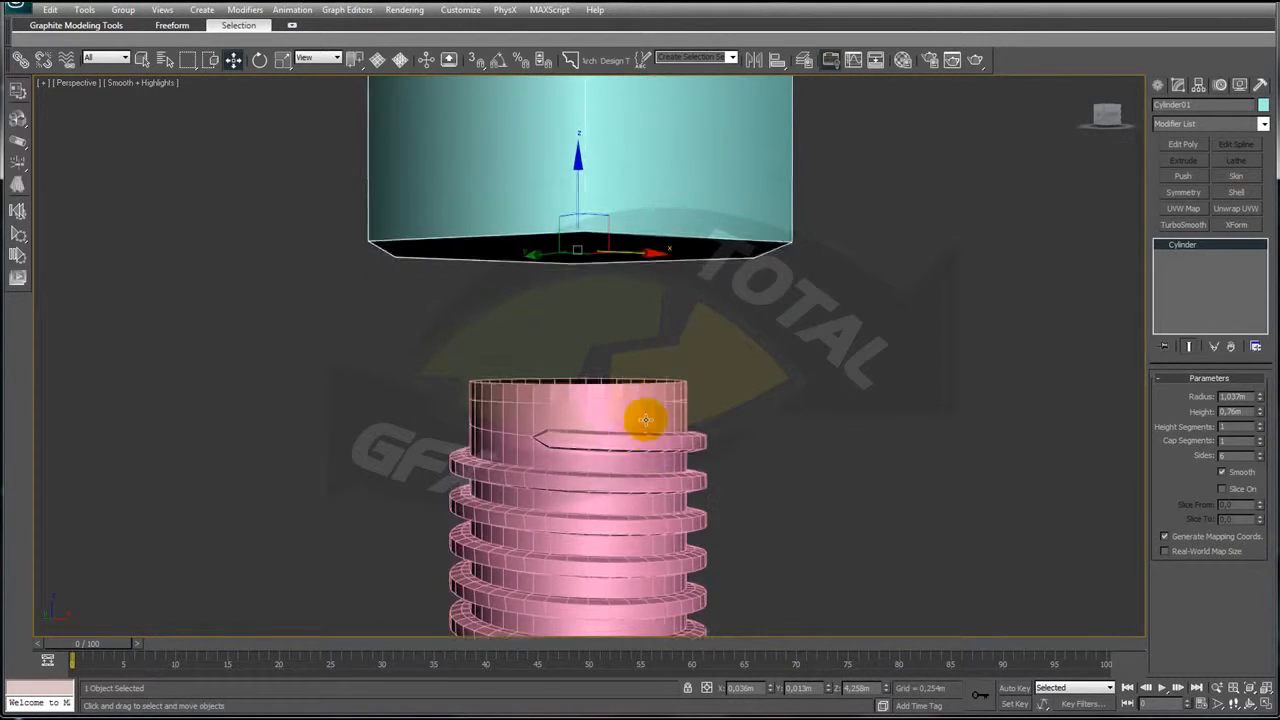
- Select several adjacent polygons along the outer face of the threaded tube's uppermost ring
scroll(680, 370, "up", 3)
middle_click_drag(711, 325, 677, 340, "alt")
left_click(677, 340)
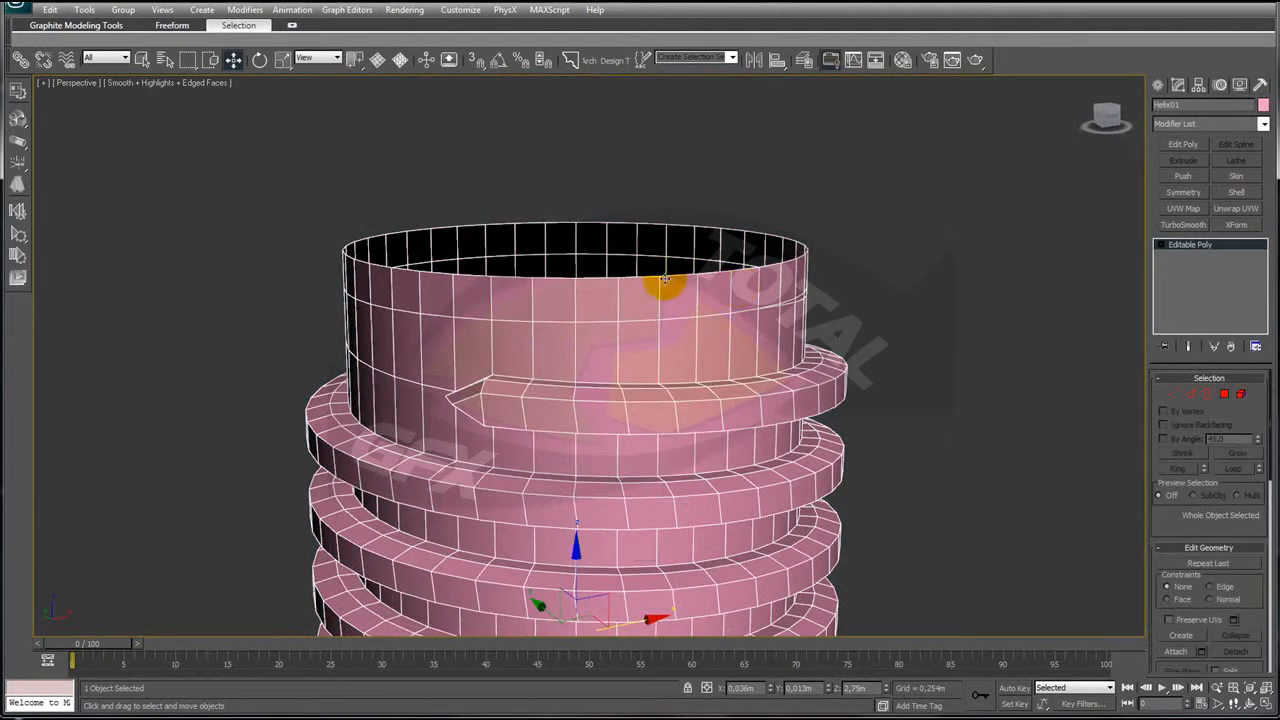
left_click(1226, 396)
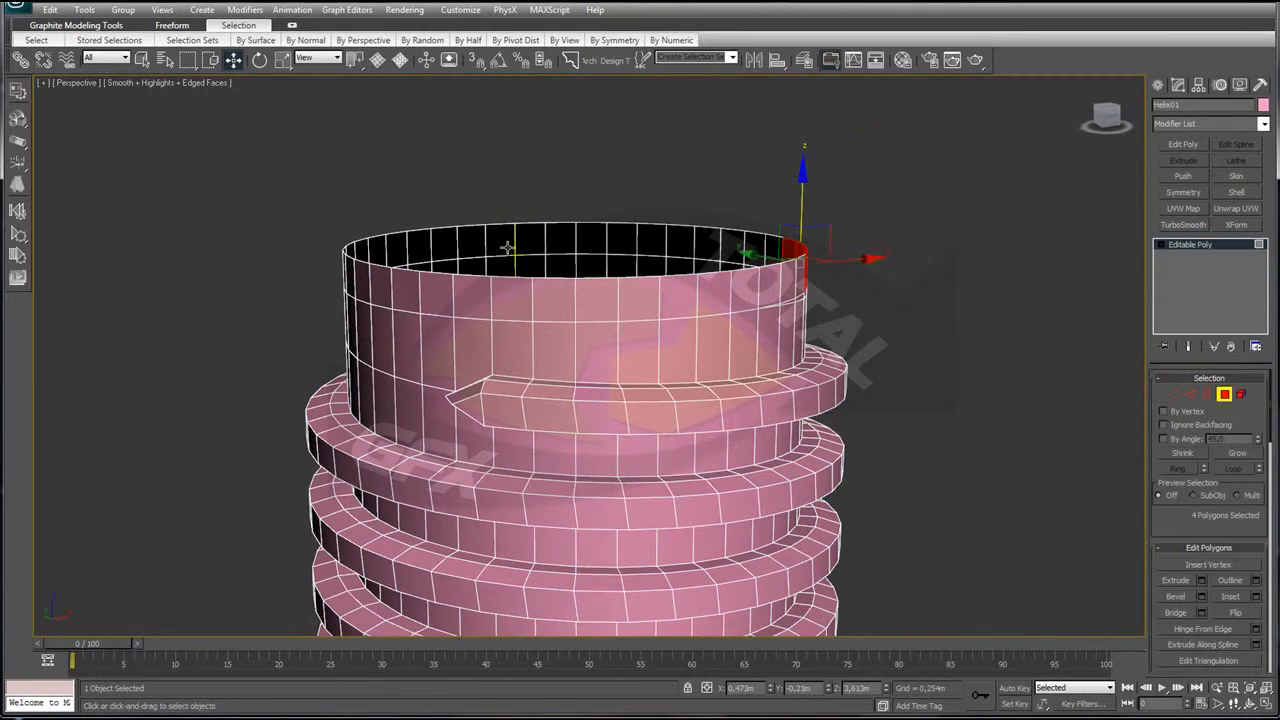
left_click(508, 294)
middle_click_drag(676, 361, 678, 347, "alt")
left_click(540, 308, "ctrl")
left_click(583, 308, "ctrl")
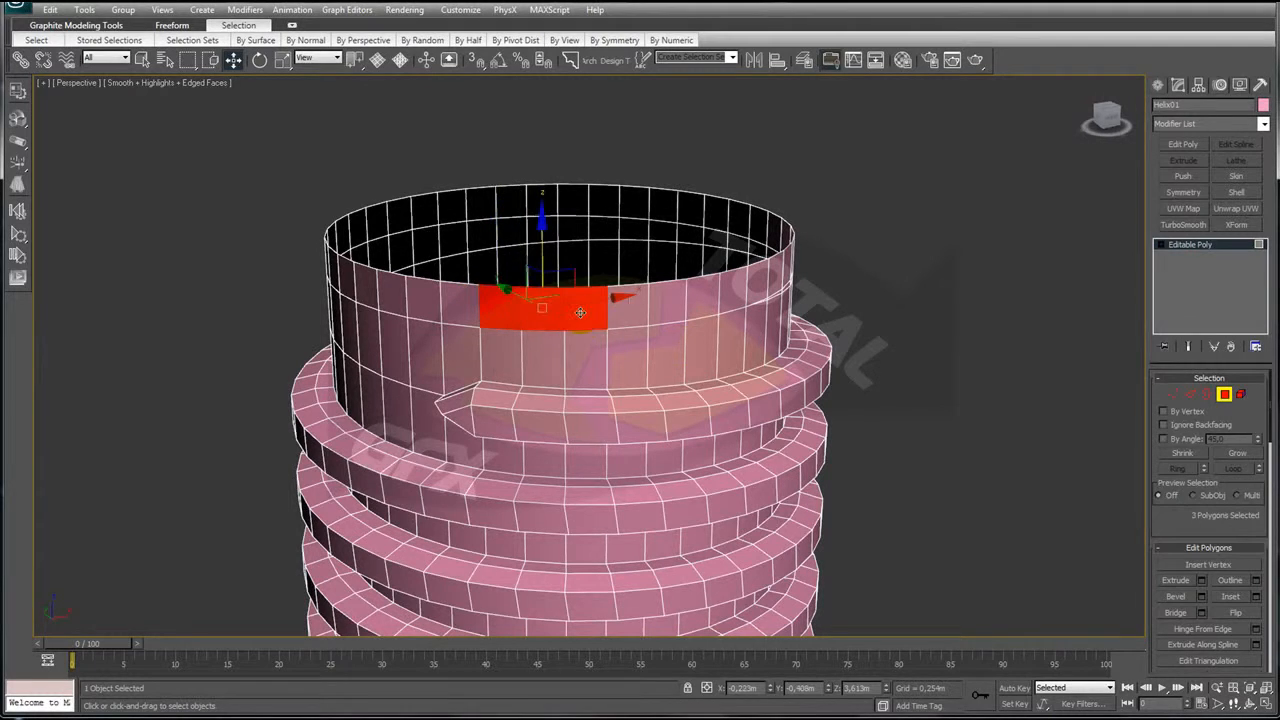
left_click(631, 311, "ctrl")
left_click(668, 306, "ctrl")
left_click(705, 303, "ctrl")
middle_click_drag(752, 345, 737, 371, "alt")
- Select the complete uppermost ring of polygons on the tube and read the number of selected polygons
left_click_drag(234, 203, 1009, 323)
middle_click_drag(1009, 323, 728, 410, "alt")
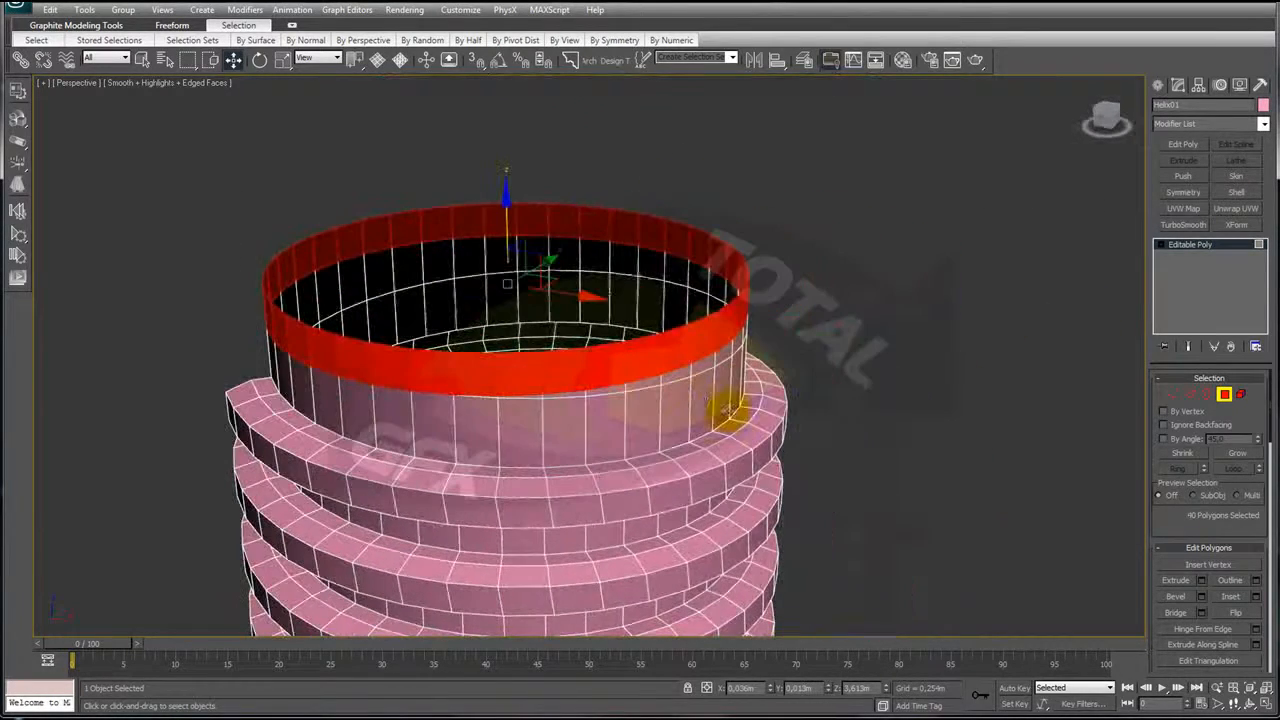
left_click_drag(1204, 526, 1185, 452)
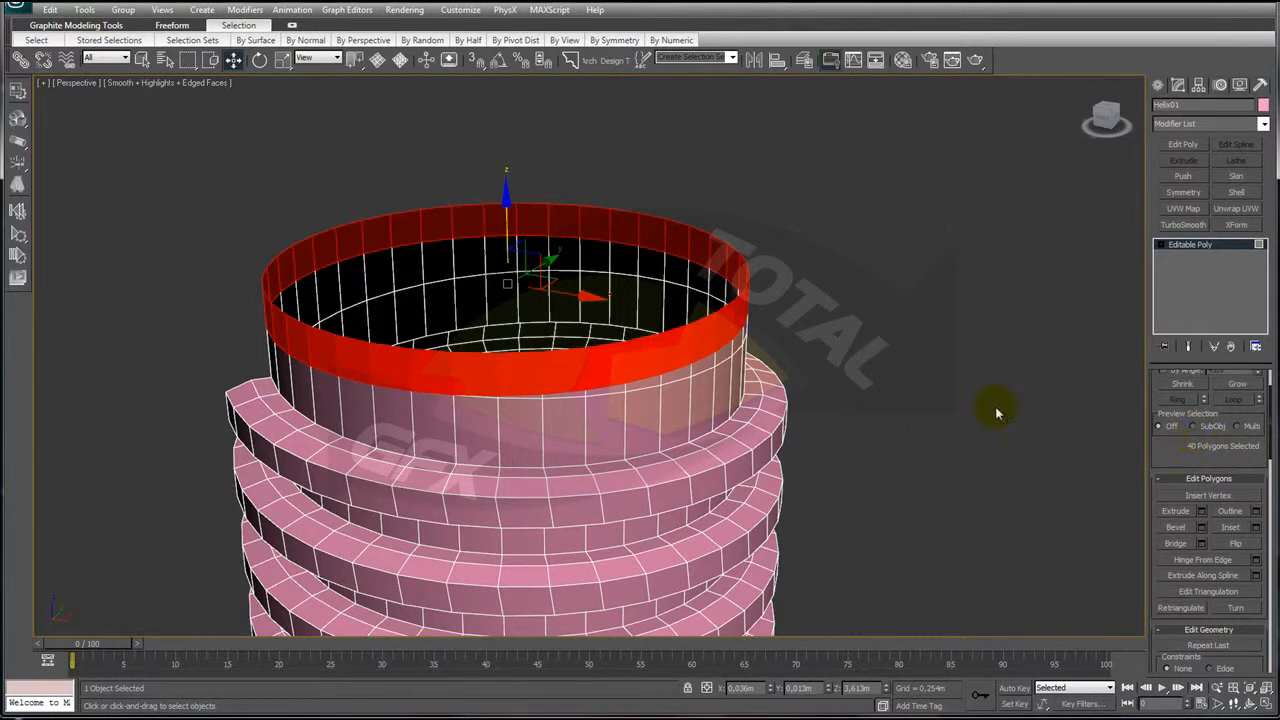
middle_click_drag(821, 440, 837, 431)
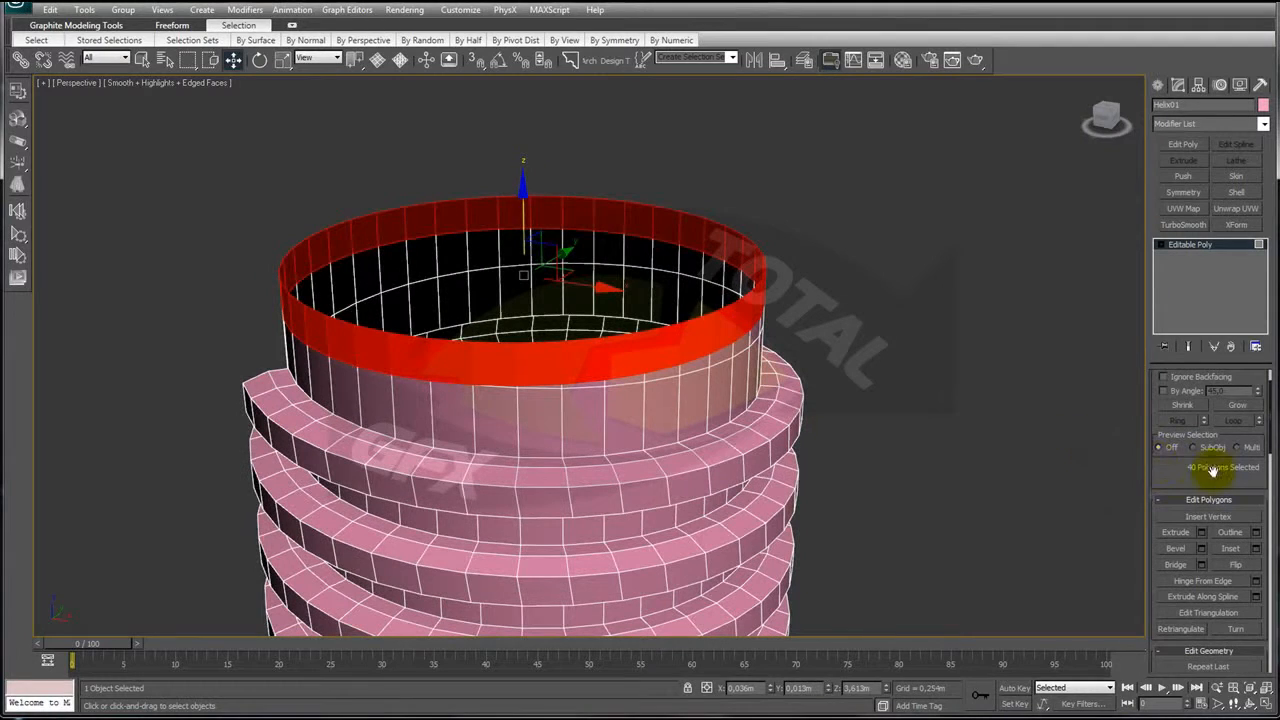
left_click_drag(1164, 475, 1167, 441)
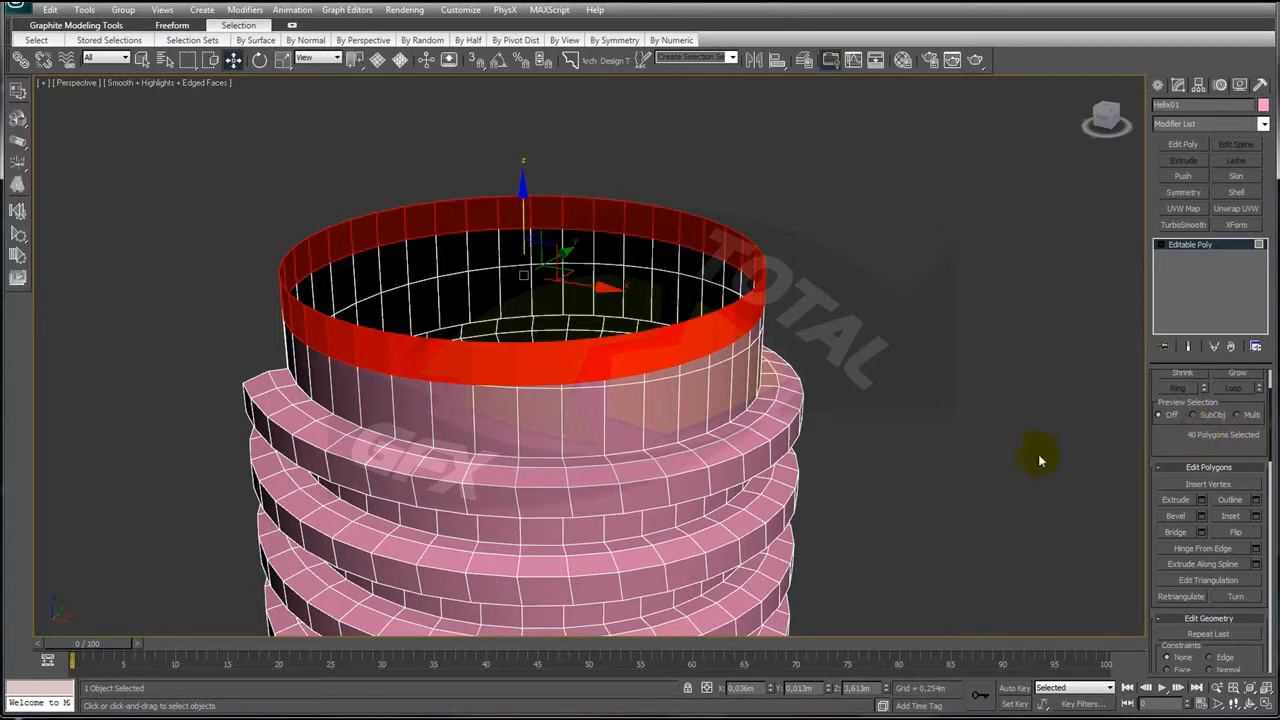
scroll(1038, 456, "down", 3)
left_click_drag(923, 223, 456, 599)
middle_click_drag(746, 440, 754, 438)
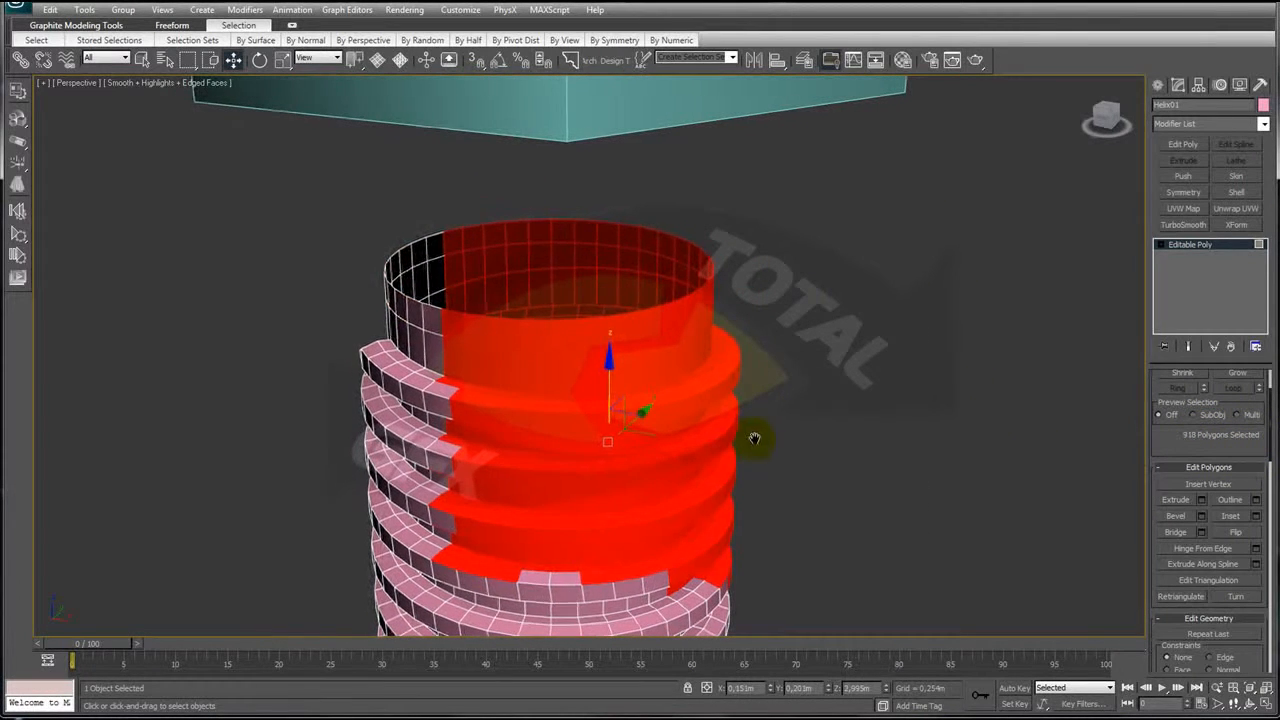
left_click_drag(1163, 439, 1163, 427)
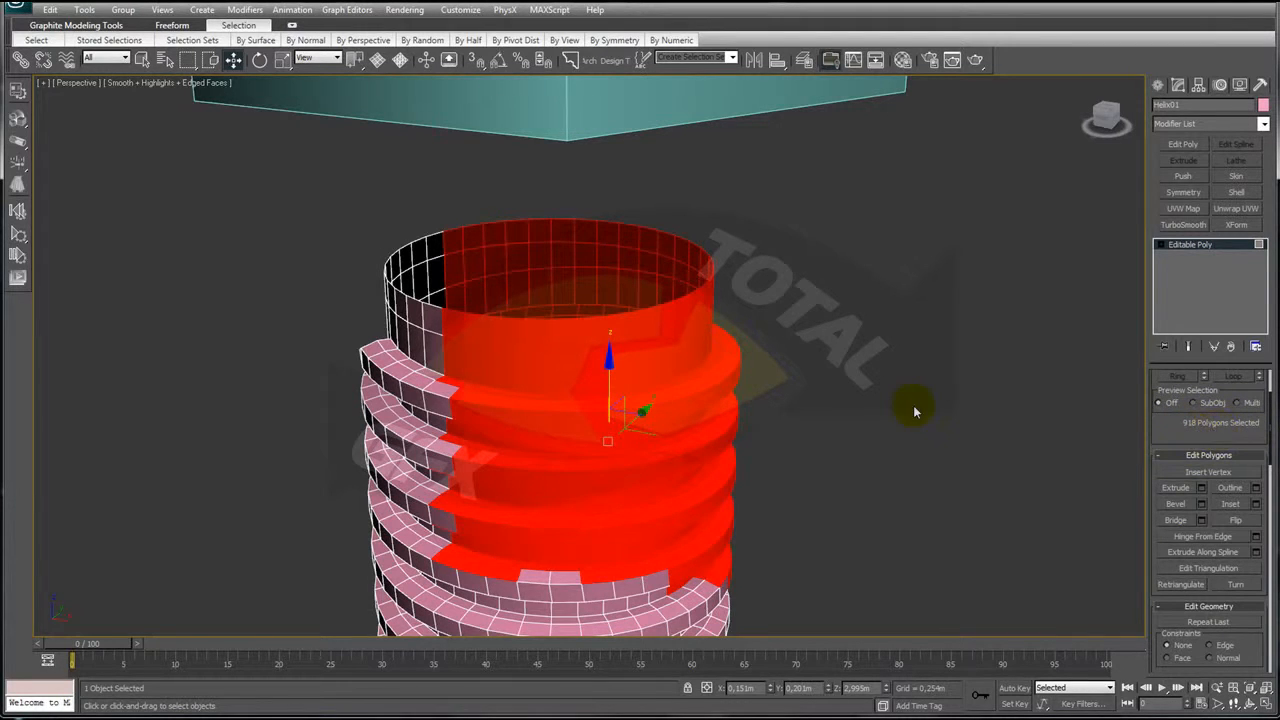
key("ctrl+z")
- Compare the tube's selected top ring with the underside of the hexagonal head and leave polygon editing
middle_click_drag(860, 354, 838, 380, "alt")
scroll(840, 390, "up", 3)
scroll(794, 334, "down", 5)
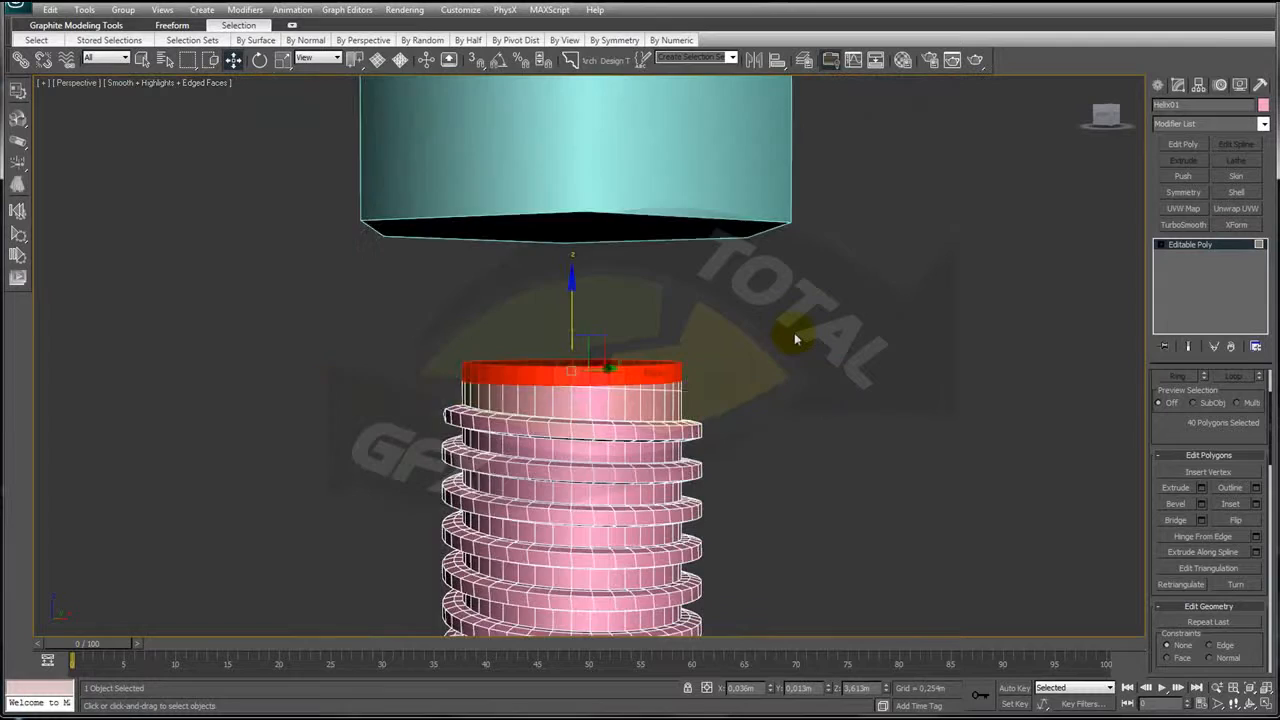
middle_click_drag(777, 343, 751, 369, "alt")
scroll(751, 369, "up", 4)
middle_click_drag(537, 413, 550, 364, "alt")
scroll(770, 380, "up", 3)
middle_click_drag(785, 397, 790, 355, "alt")
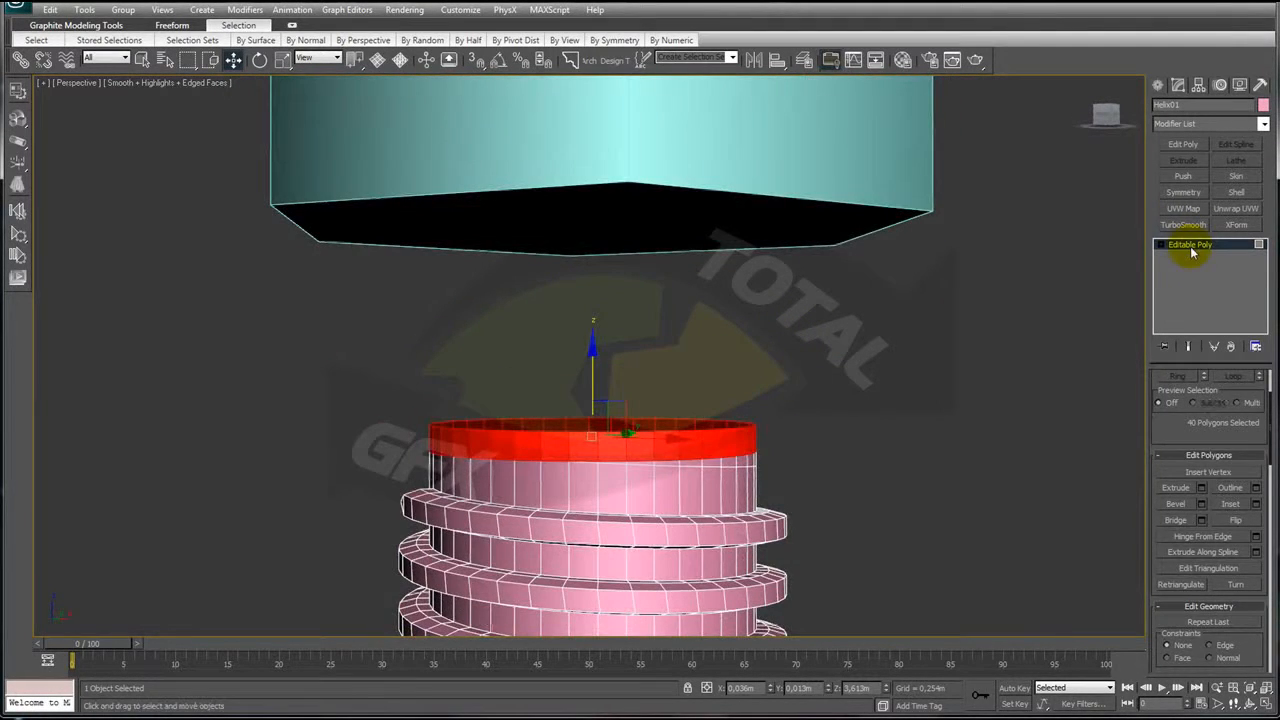
left_click(1190, 245)
- Examine the sides and underside of the hexagonal head and the tube's open upper end from below and above
scroll(745, 357, "down", 3)
left_click(675, 282)
middle_click_drag(697, 363, 677, 303, "alt")
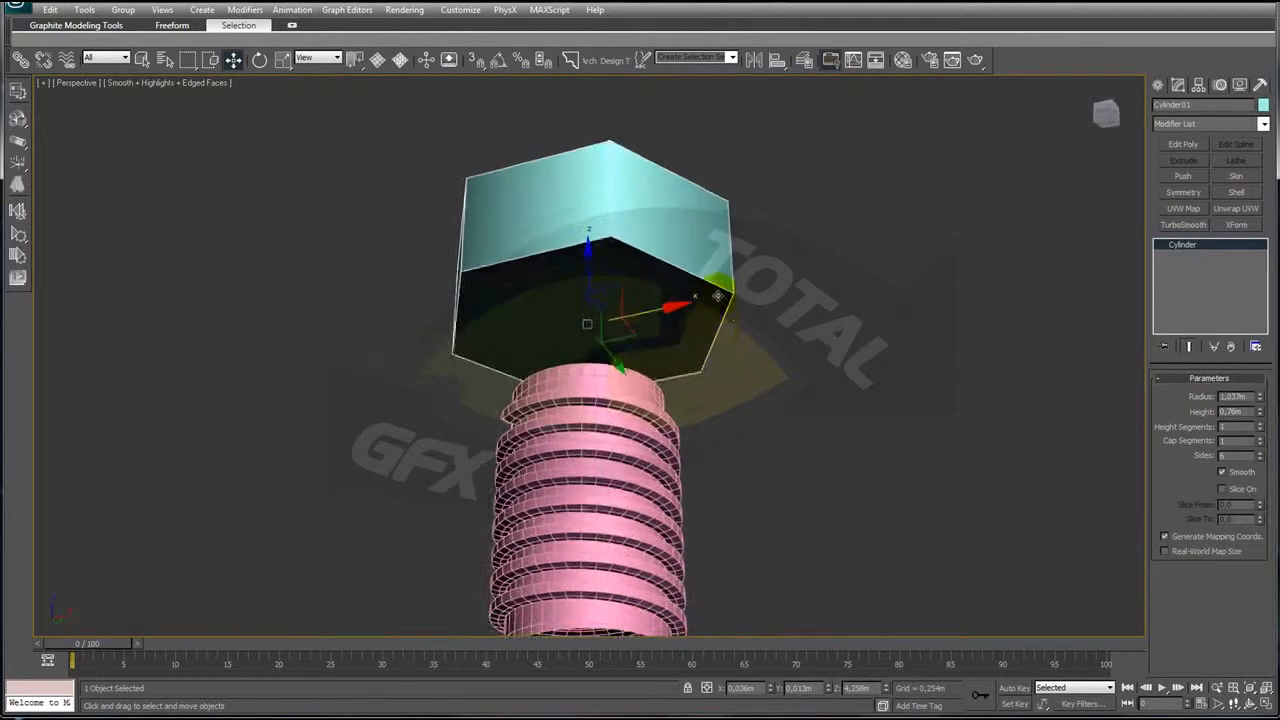
scroll(722, 342, "up", 3)
scroll(721, 257, "down", 3)
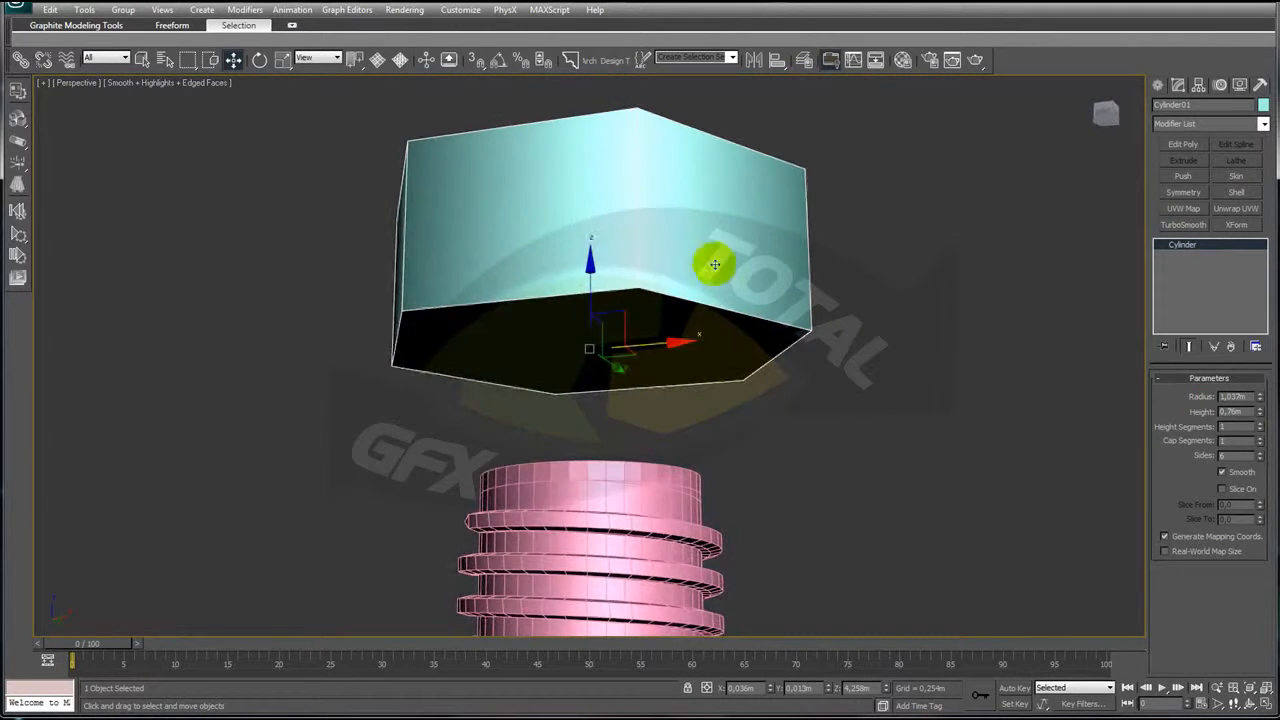
middle_click_drag(740, 294, 666, 248, "alt")
scroll(734, 415, "up", 3)
middle_click_drag(739, 407, 703, 397, "alt")
left_click(771, 378)
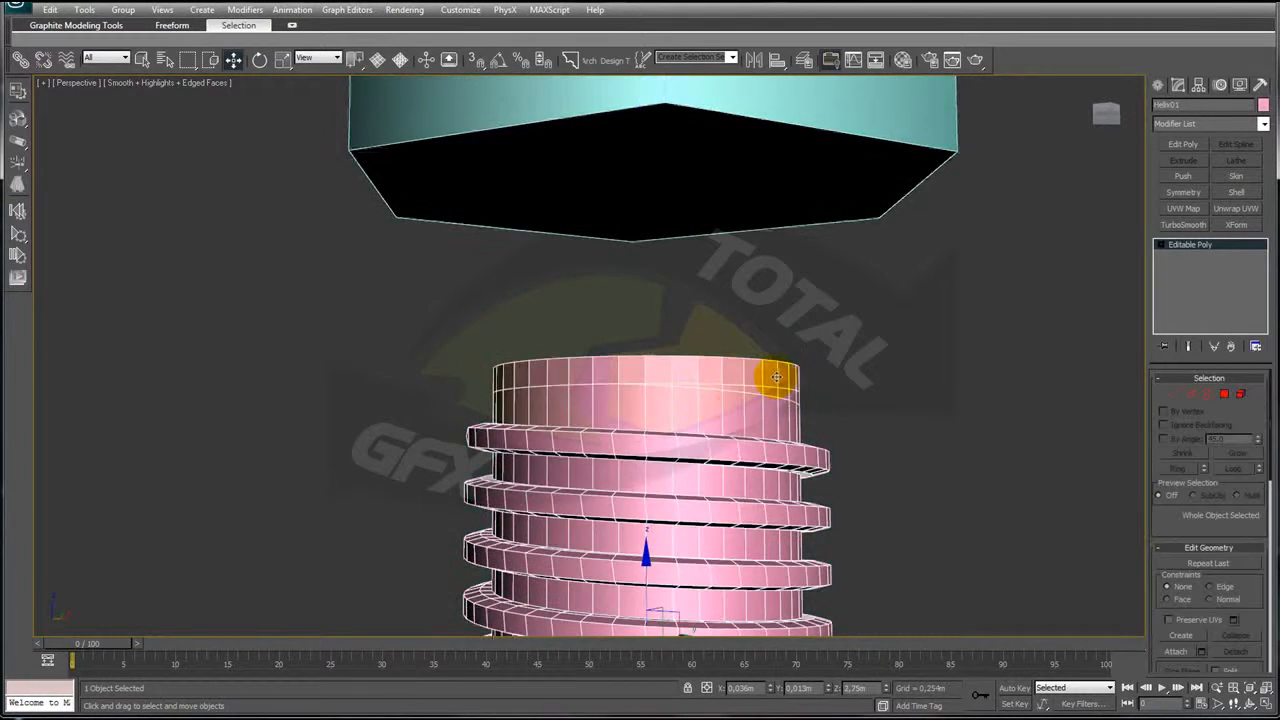
scroll(776, 387, "up", 2)
scroll(699, 354, "down", 3)
middle_click_drag(706, 346, 708, 385, "alt")
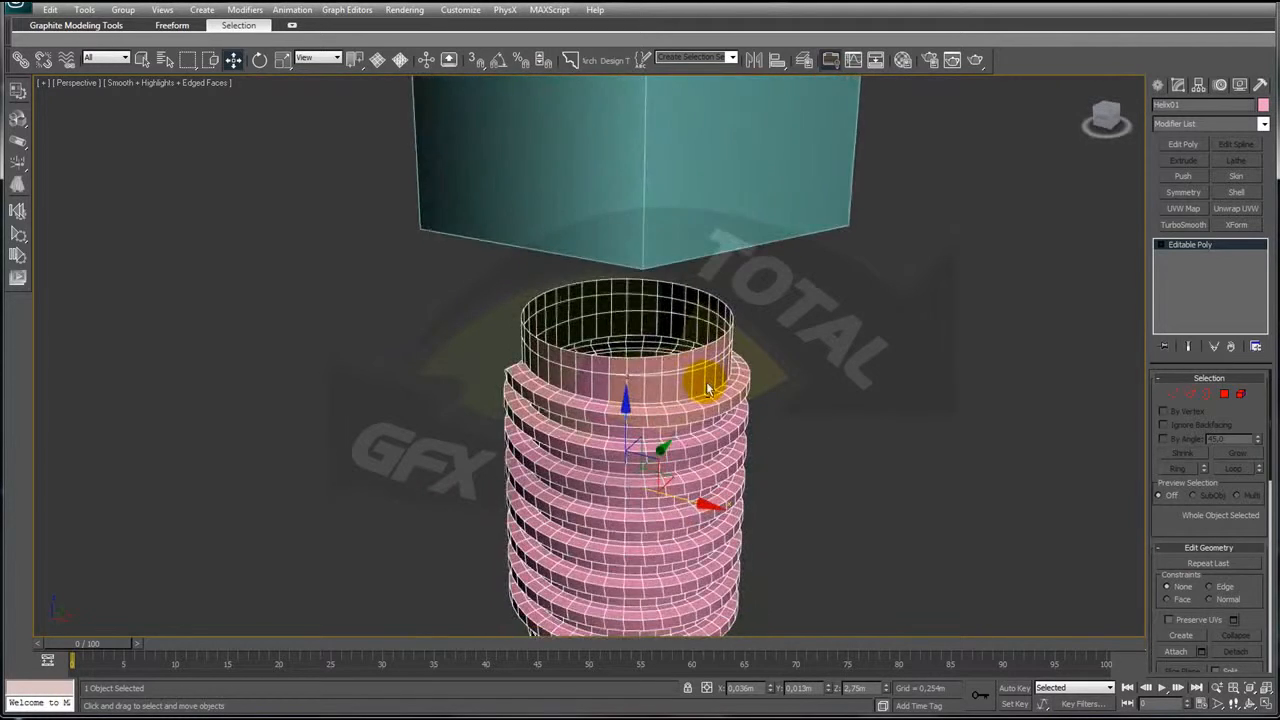
scroll(708, 385, "down", 2)
middle_click_drag(720, 338, 709, 384)
- Add an Edit Poly modifier to the hexagonal head and delete its top and bottom cap polygons
left_click(674, 277)
middle_click_drag(809, 347, 822, 388)
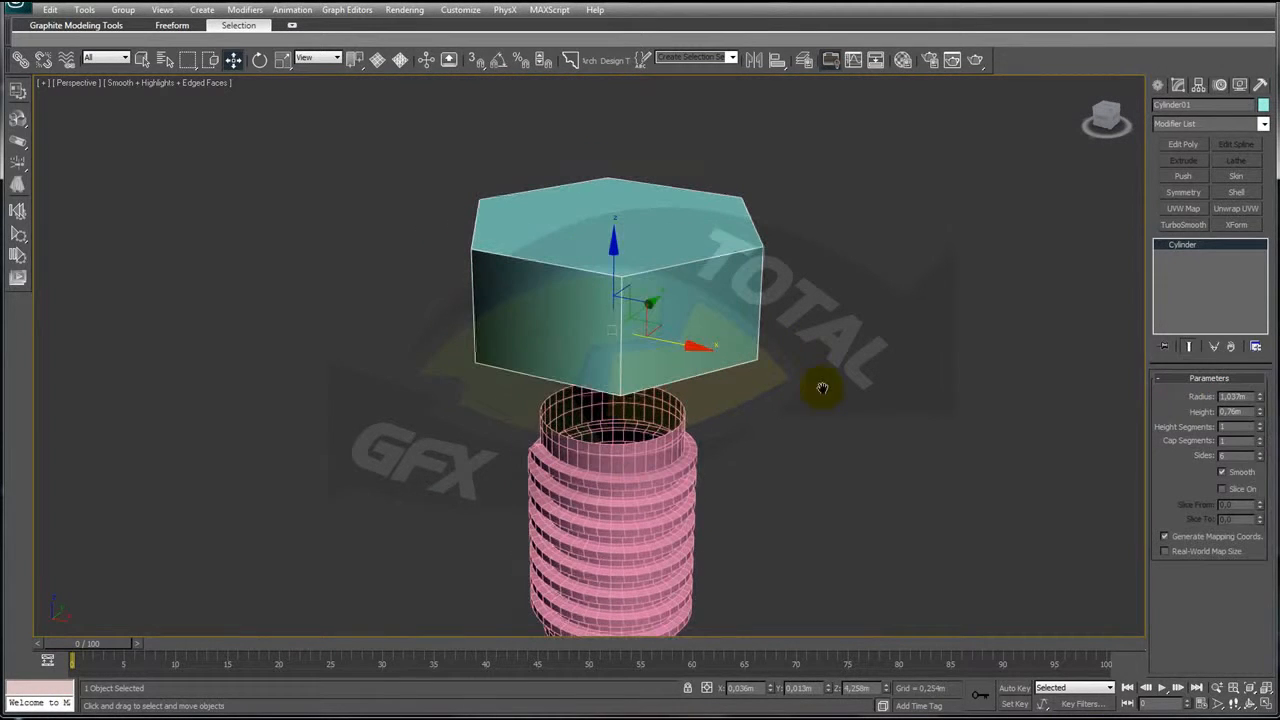
left_click(1185, 146)
middle_click_drag(848, 290, 845, 312, "alt")
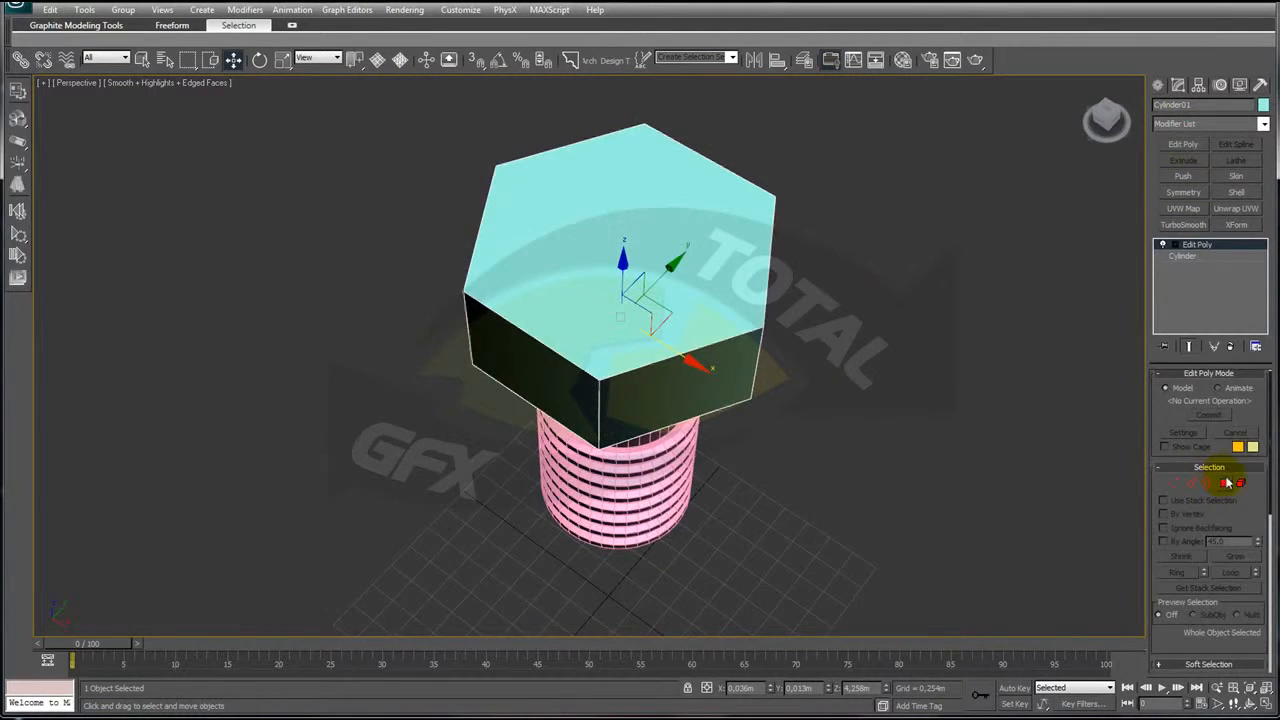
left_click(1226, 483)
left_click(626, 286)
middle_click_drag(728, 385, 728, 215, "alt")
left_click(703, 287, "ctrl")
middle_click_drag(835, 330, 855, 428, "alt")
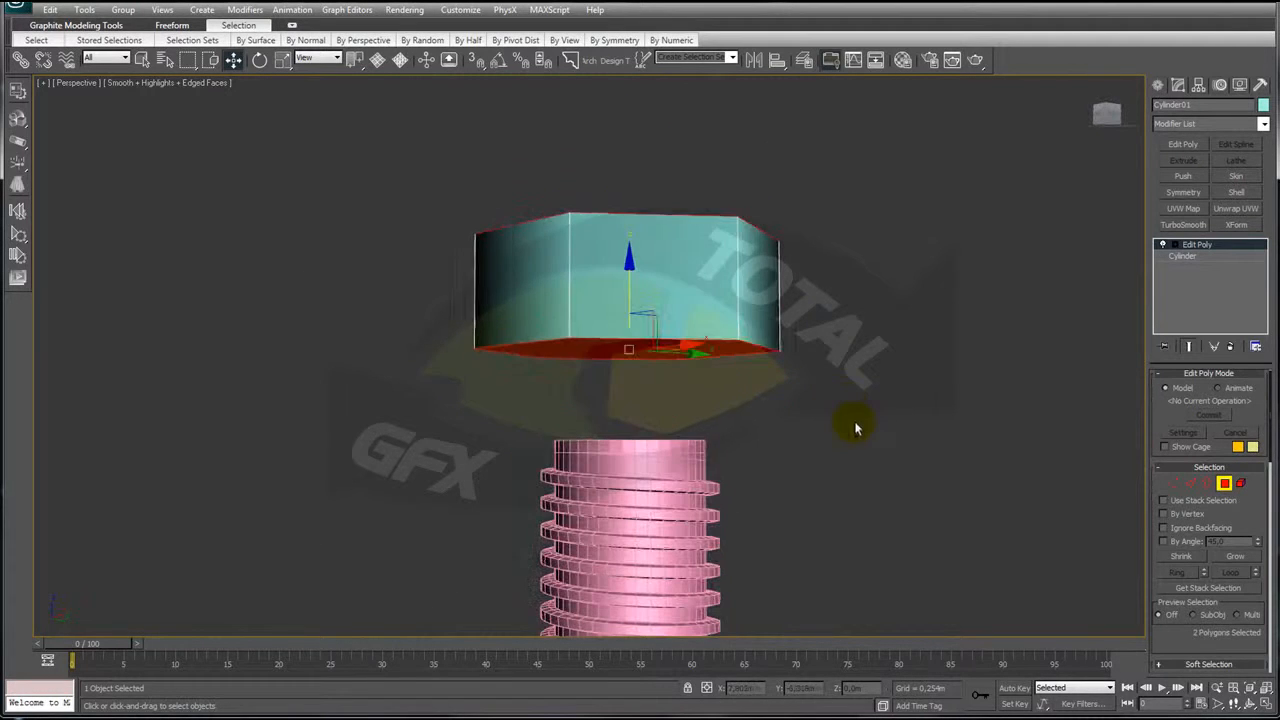
key("Delete")
middle_click_drag(831, 363, 853, 340, "alt")
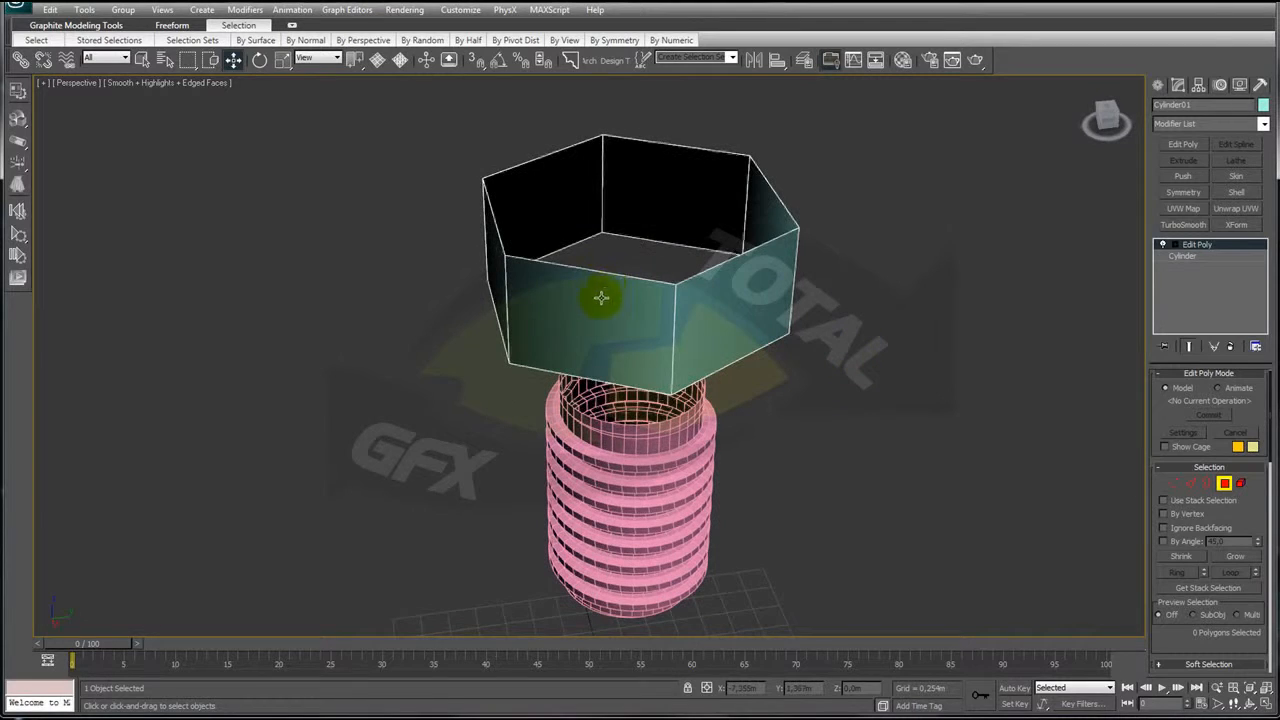
- Open the calculator and divide the tube ring's 40 polygons by the head's 6 sides
middle_click_drag(609, 377, 609, 348)
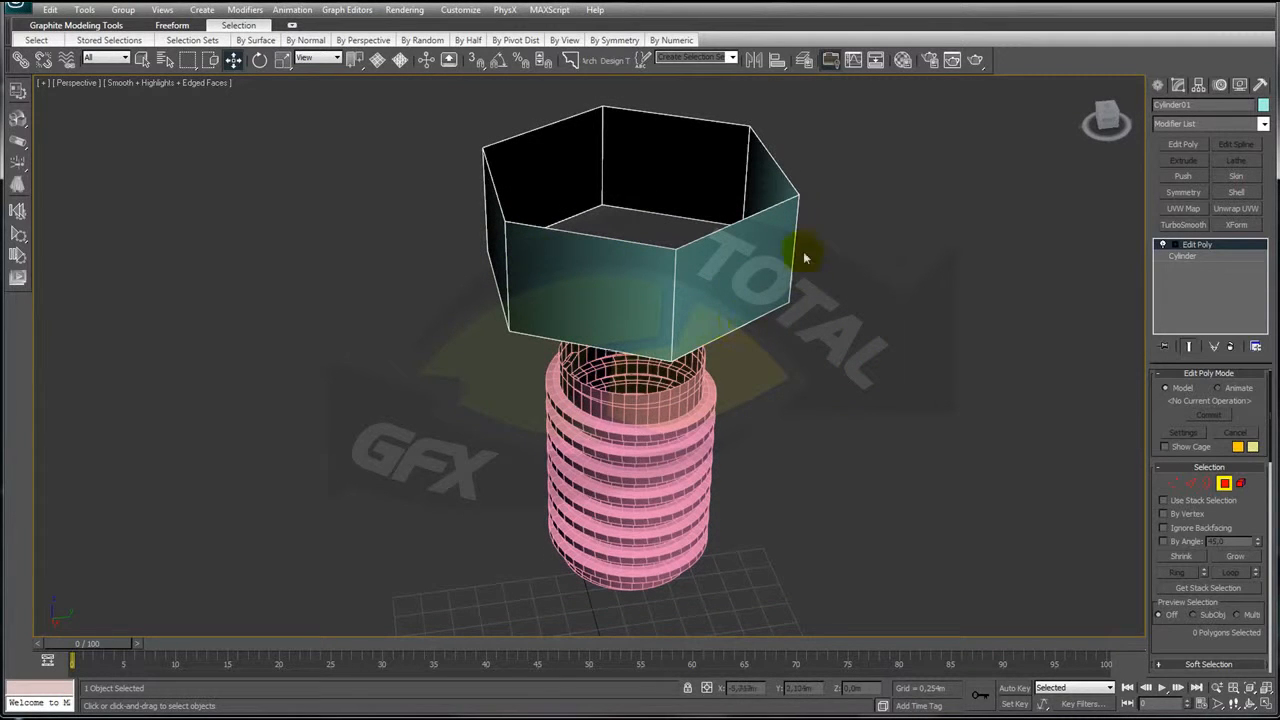
middle_click_drag(537, 277, 736, 411, "alt")
scroll(576, 322, "up", 3)
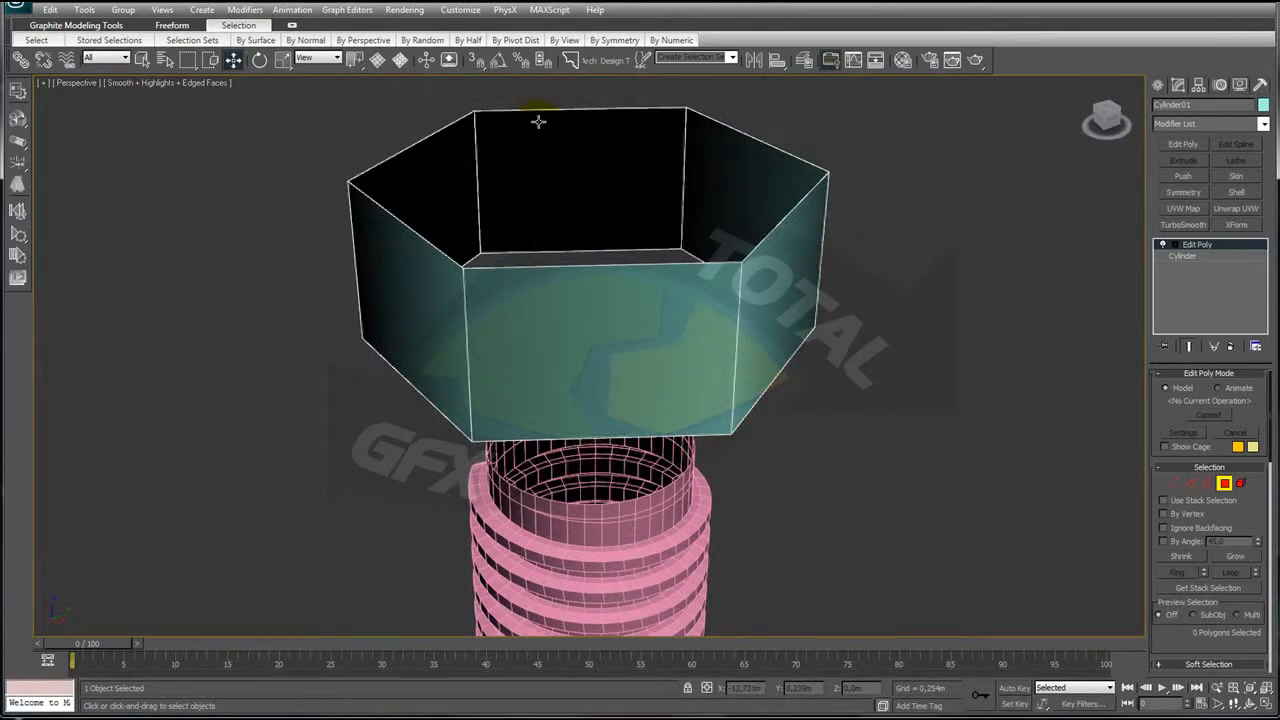
middle_click_drag(637, 366, 665, 331)
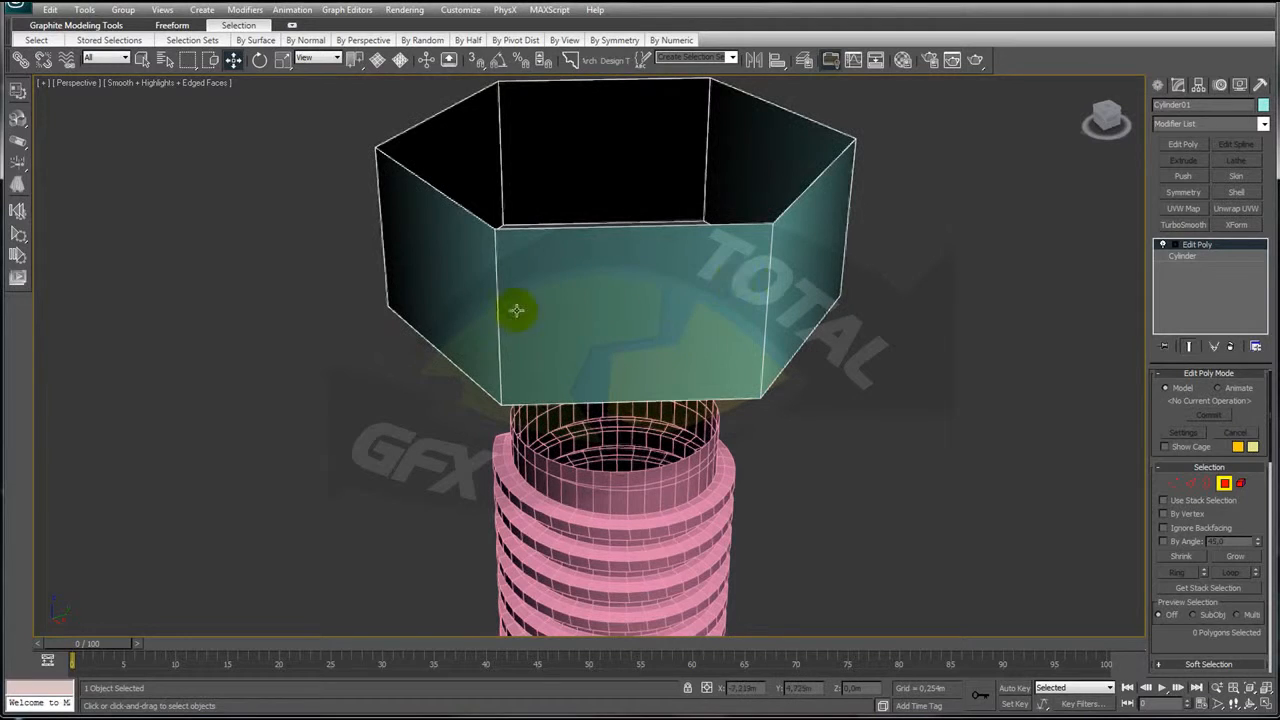
scroll(676, 362, "down", 3)
middle_click_drag(663, 383, 728, 333, "alt")
key("XF86Calculator")
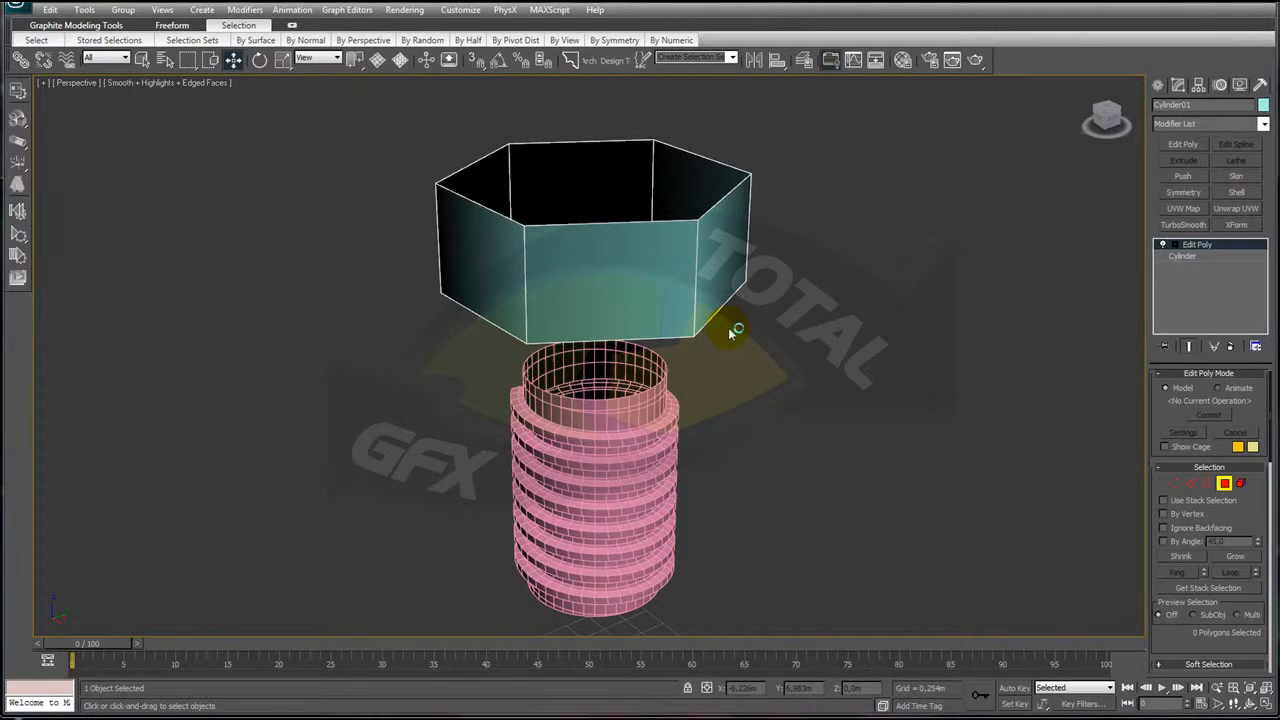
left_click_drag(991, 117, 908, 145)
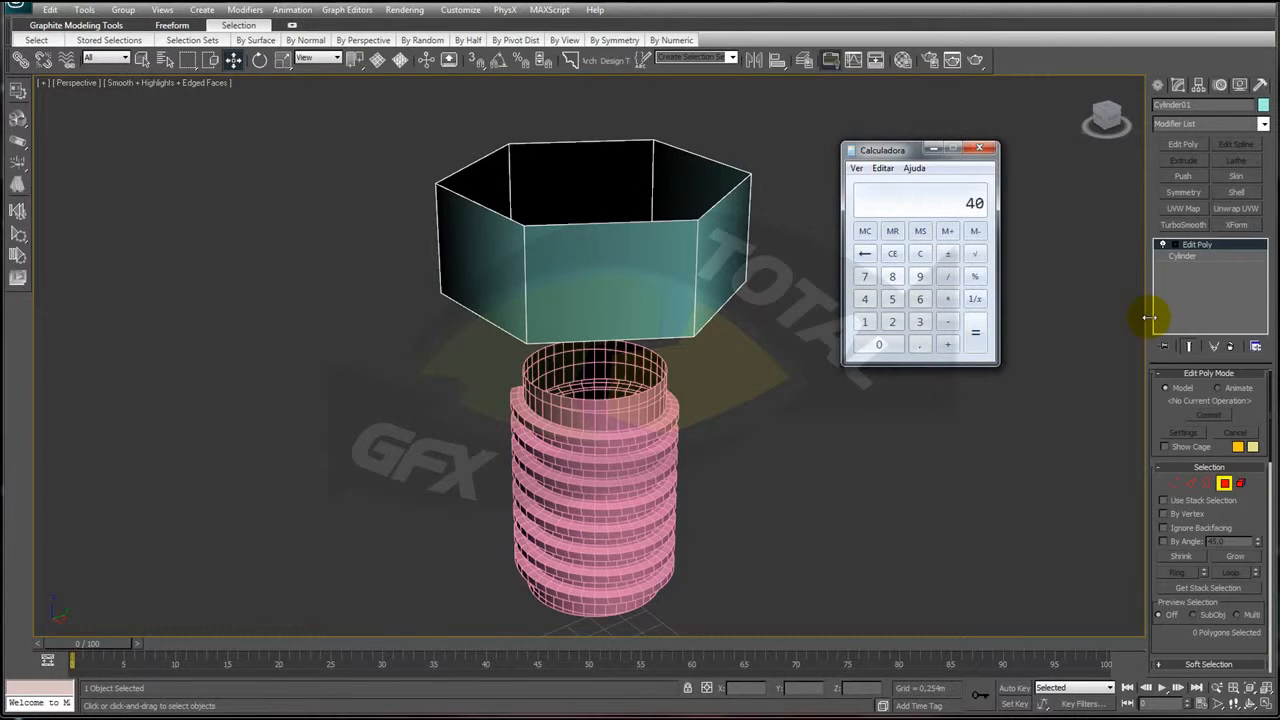
left_click(888, 232)
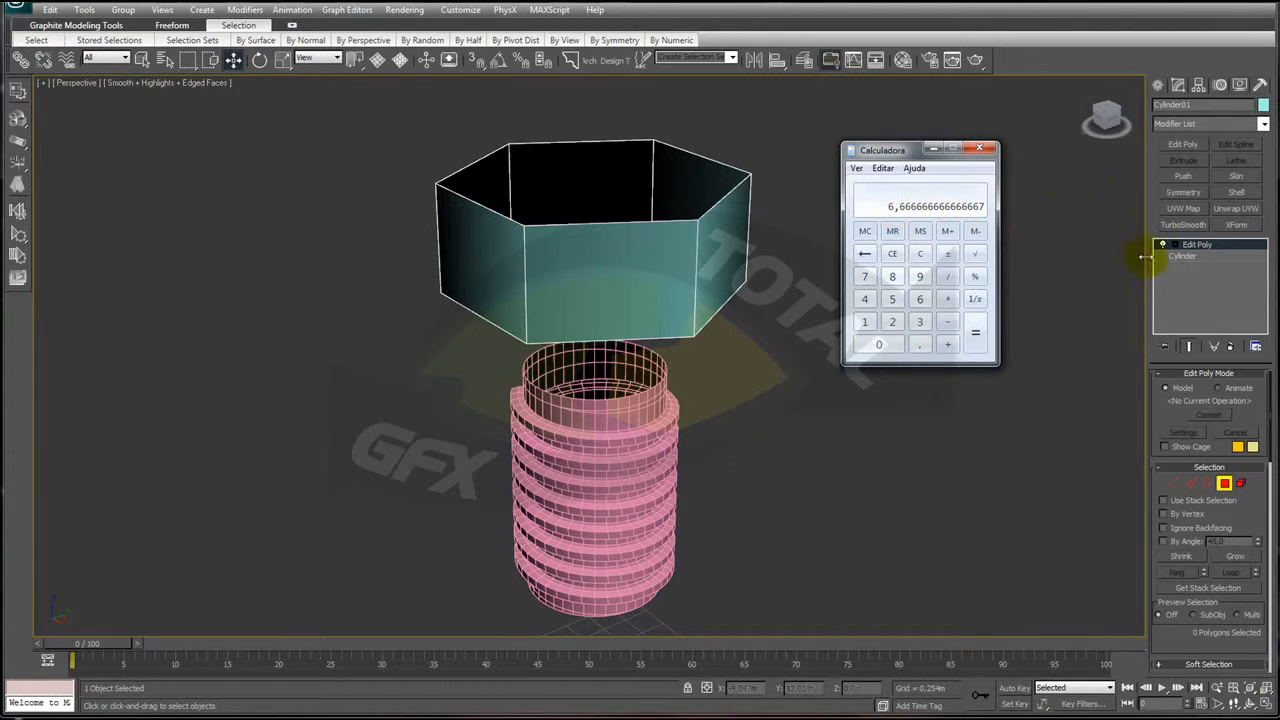
left_click_drag(895, 151, 962, 161)
- Delete all side polygons of the hexagonal head except one
left_click(663, 242)
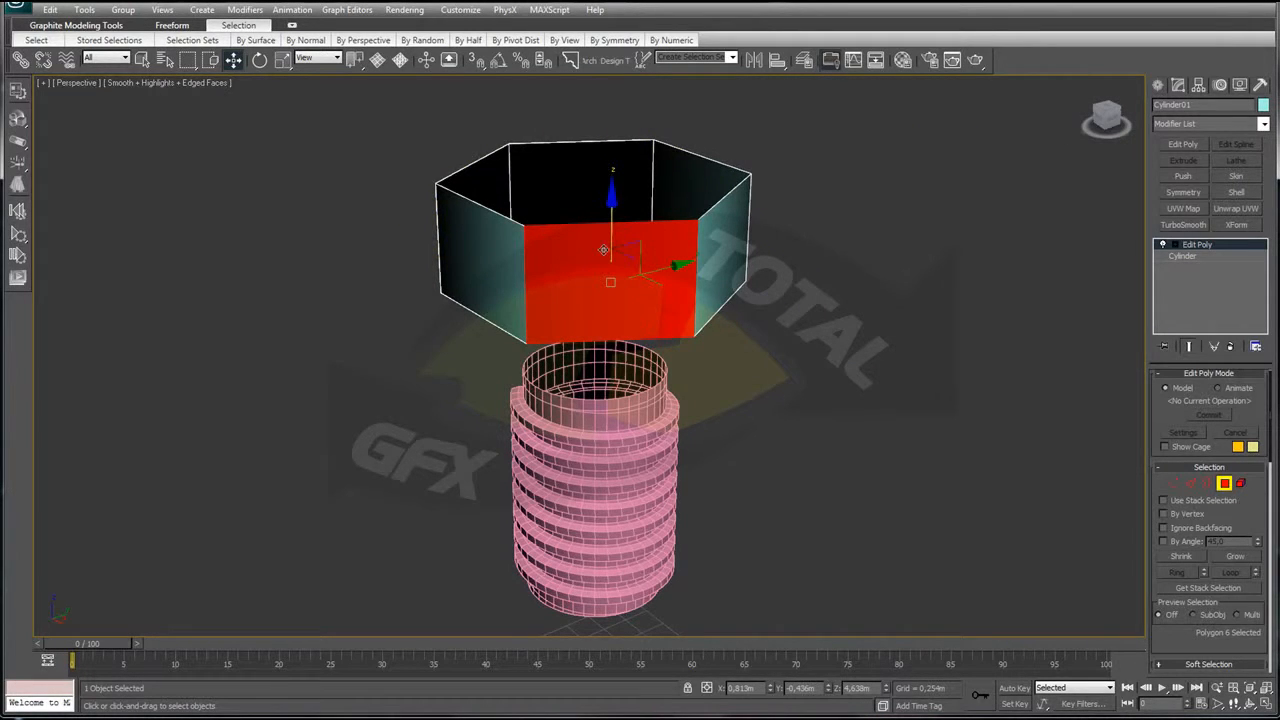
left_click(707, 237)
middle_click_drag(707, 237, 754, 276, "alt")
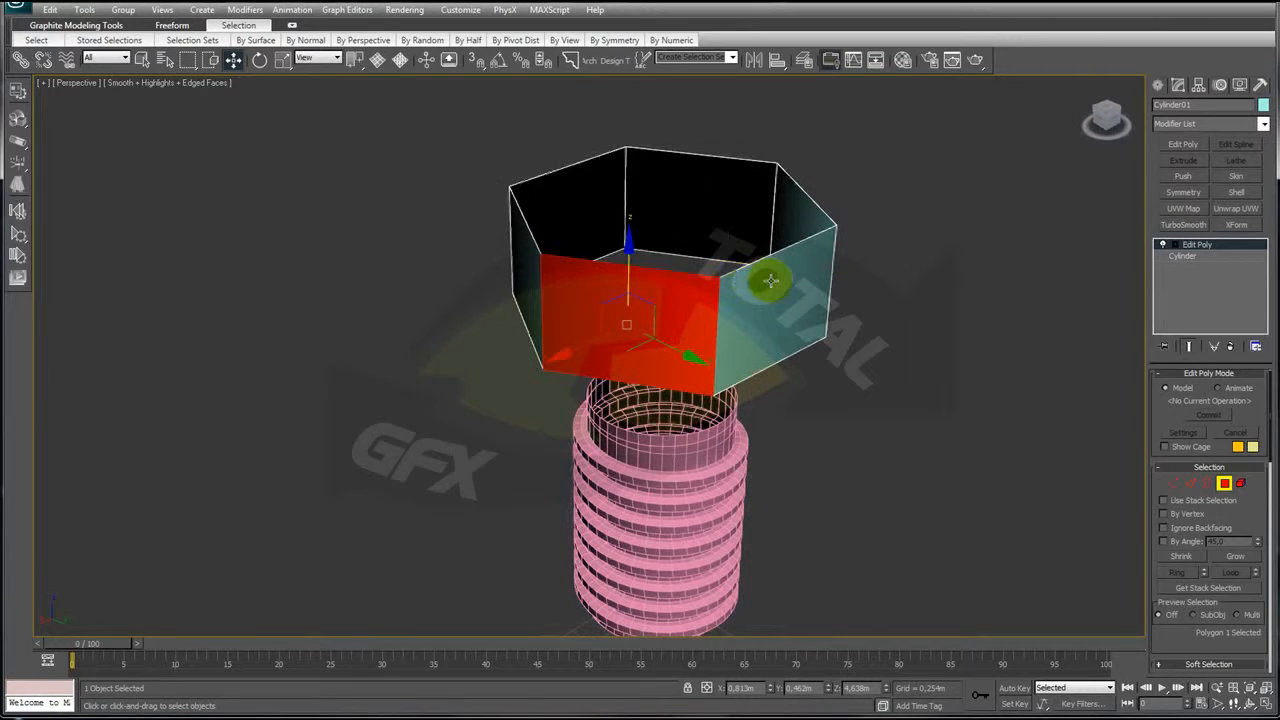
middle_click_drag(876, 274, 869, 259, "alt")
left_click_drag(918, 148, 612, 398)
key("Delete")
middle_click_drag(556, 390, 680, 394, "alt")
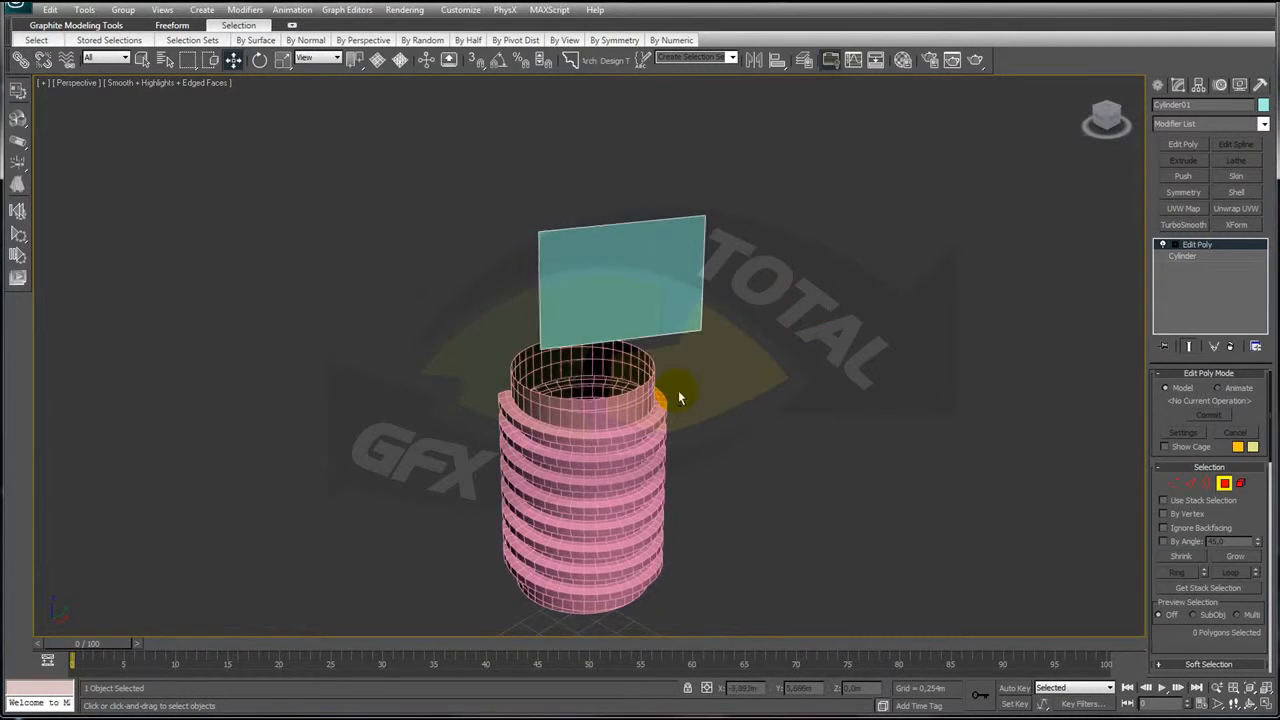
- Select the remaining side panel's upper and lower edges and connect them with 6 segments
left_click_drag(606, 217, 578, 378)
mouse_move(734, 373)
middle_mouse_down("alt")
mouse_move(742, 387)
mouse_move(737, 376)
middle_mouse_up("alt")
left_click_drag(605, 91, 600, 313)
scroll(600, 313, "up", 3)
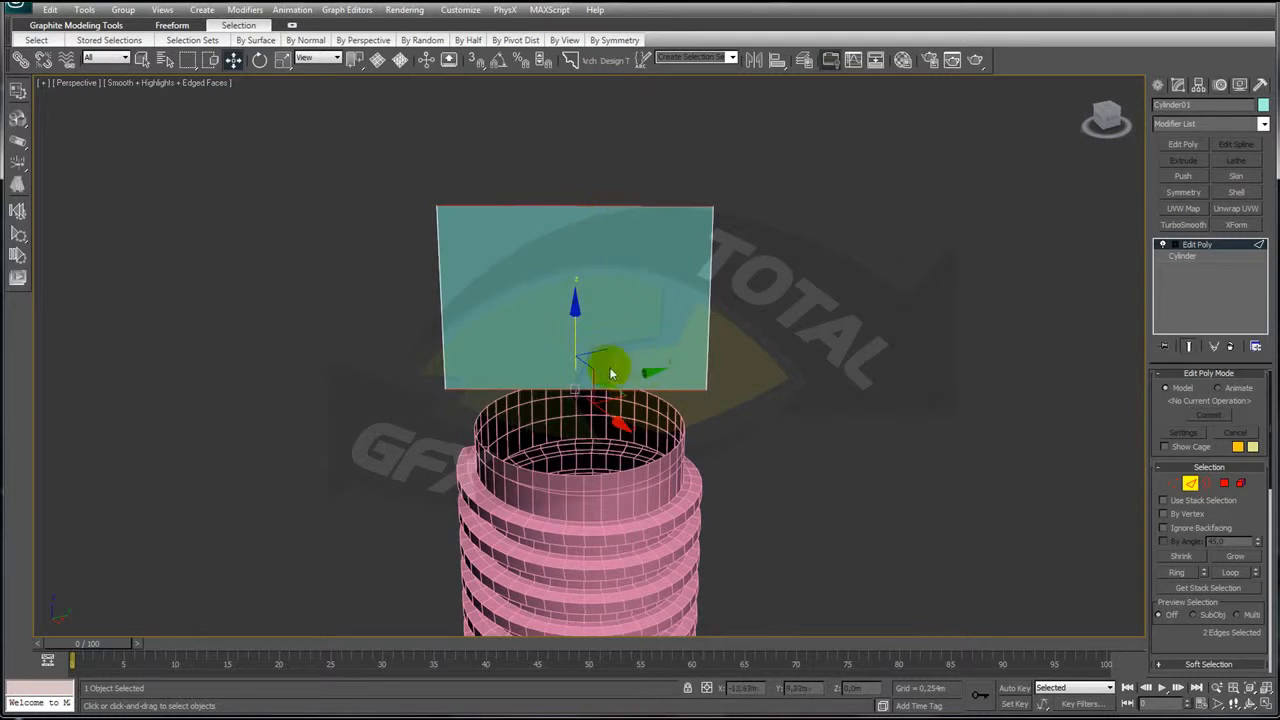
middle_click_drag(691, 358, 696, 322)
left_click_drag(1165, 632, 1213, 450)
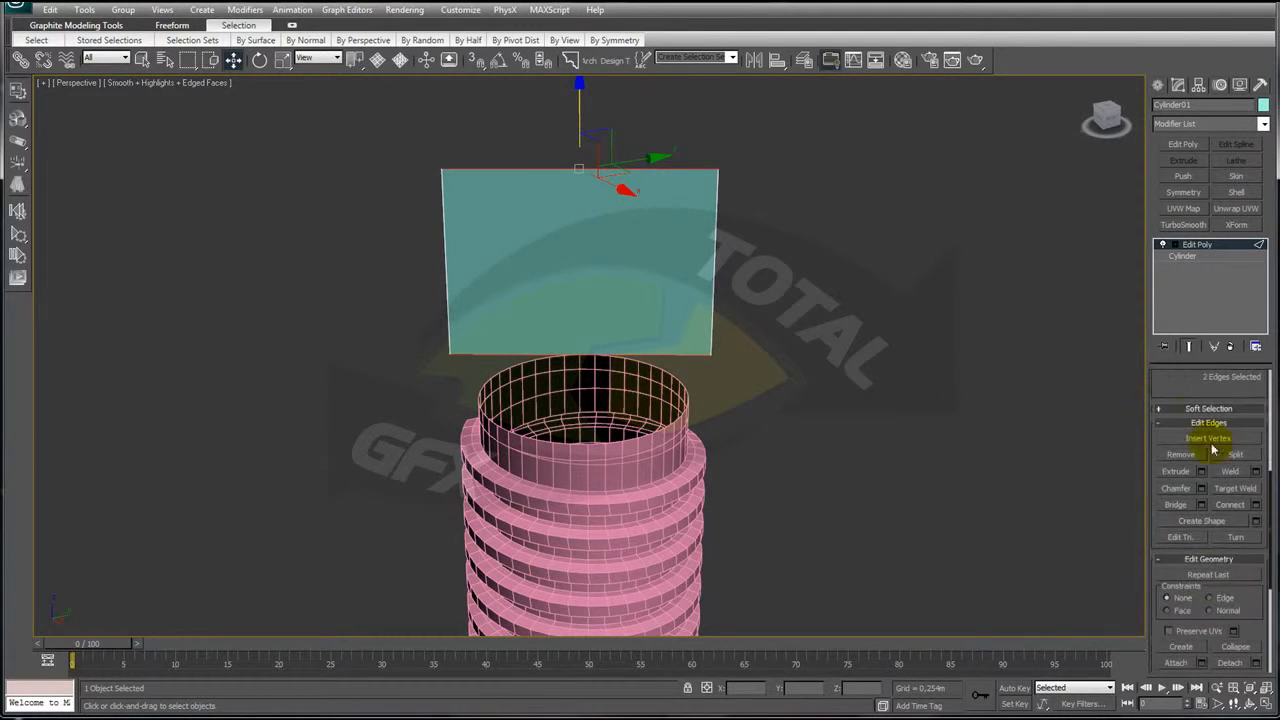
left_click(1256, 505)
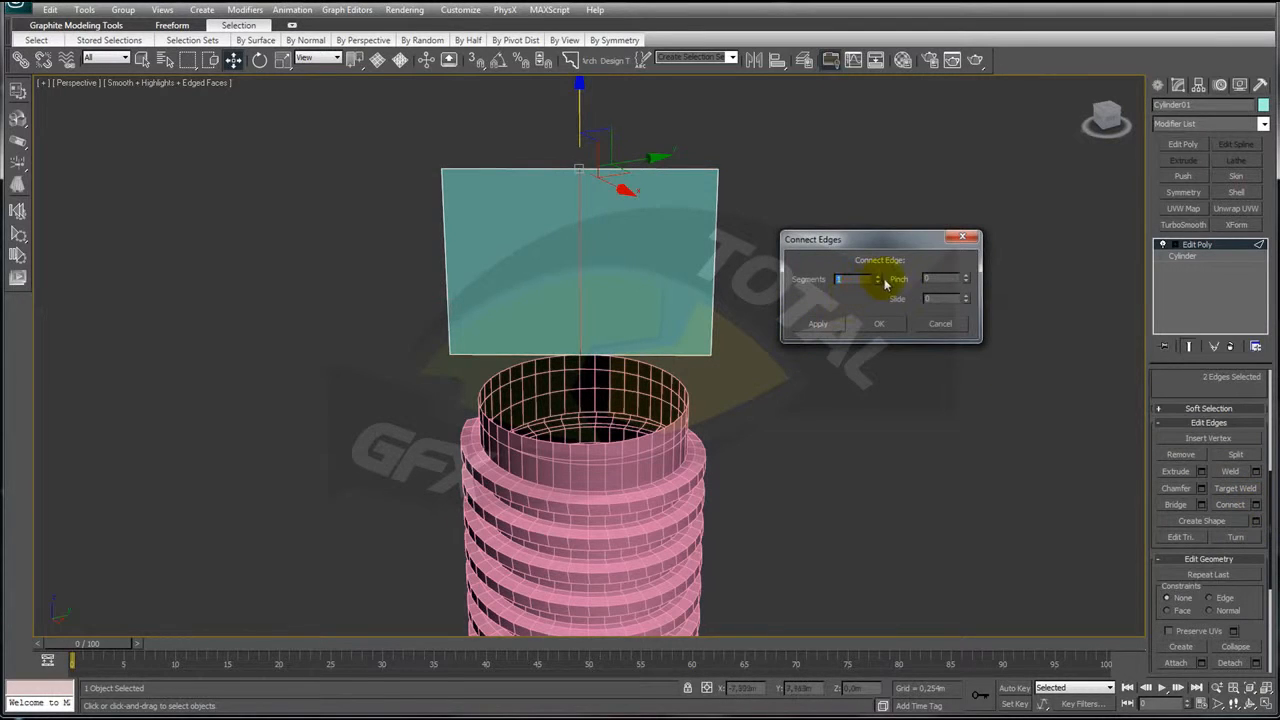
type("6")
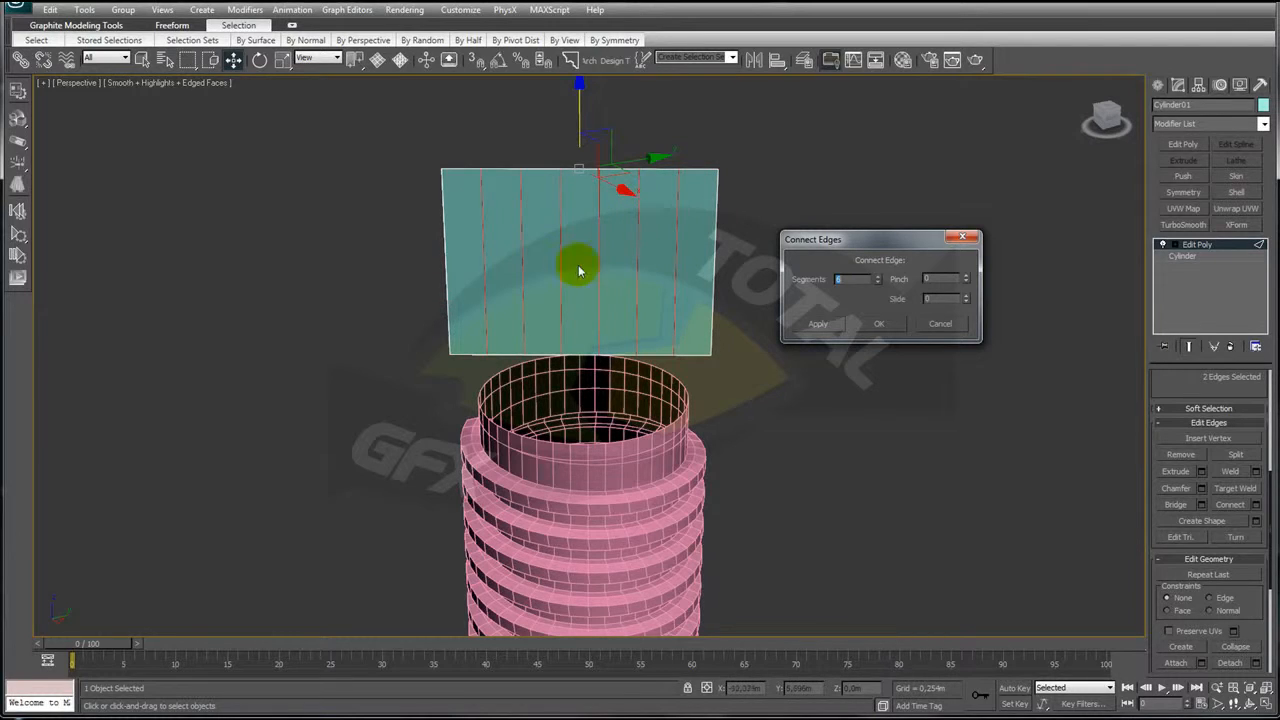
left_click(880, 323)
mouse_move(843, 280)
middle_mouse_down("alt")
mouse_move(809, 294)
mouse_move(839, 297)
middle_mouse_up("alt")
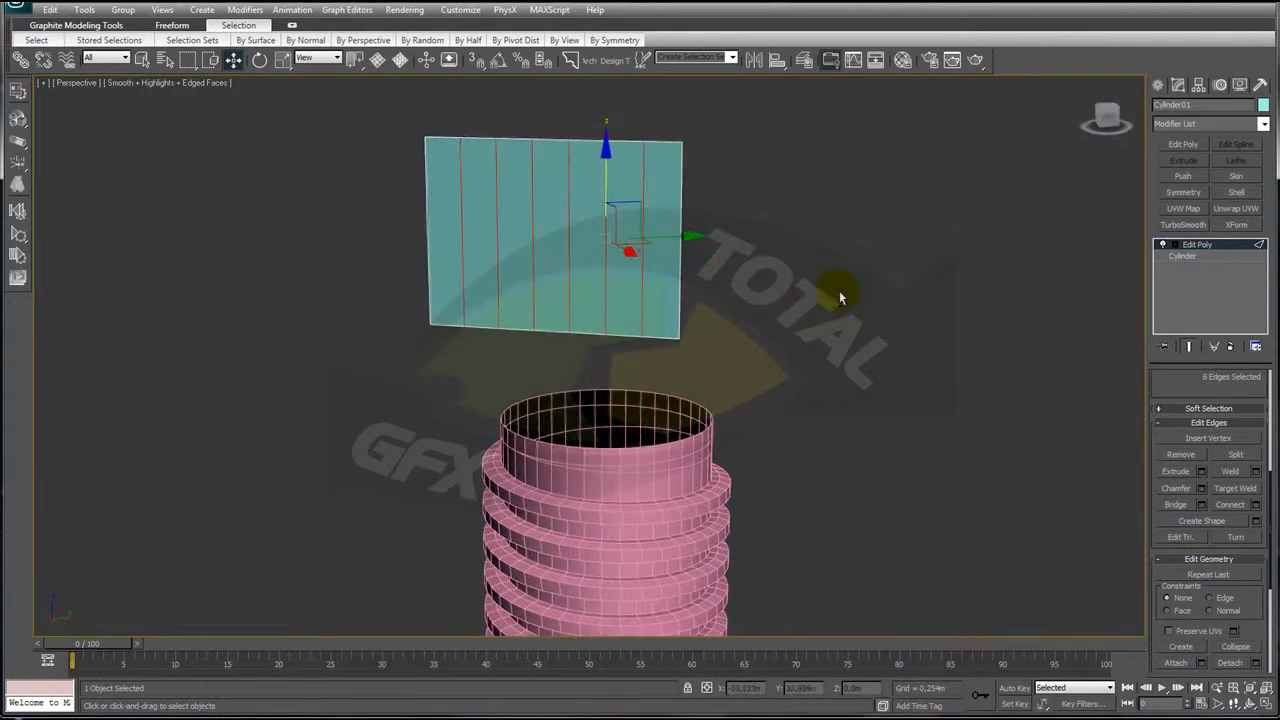
- Select all polygons of the segmented side panel and inset them slightly as one group
left_click(1190, 245)
middle_click_drag(817, 251, 835, 352, "alt")
left_click(1226, 484)
left_click_drag(834, 157, 420, 352)
scroll(806, 350, "up", 2)
scroll(806, 348, "down", 2)
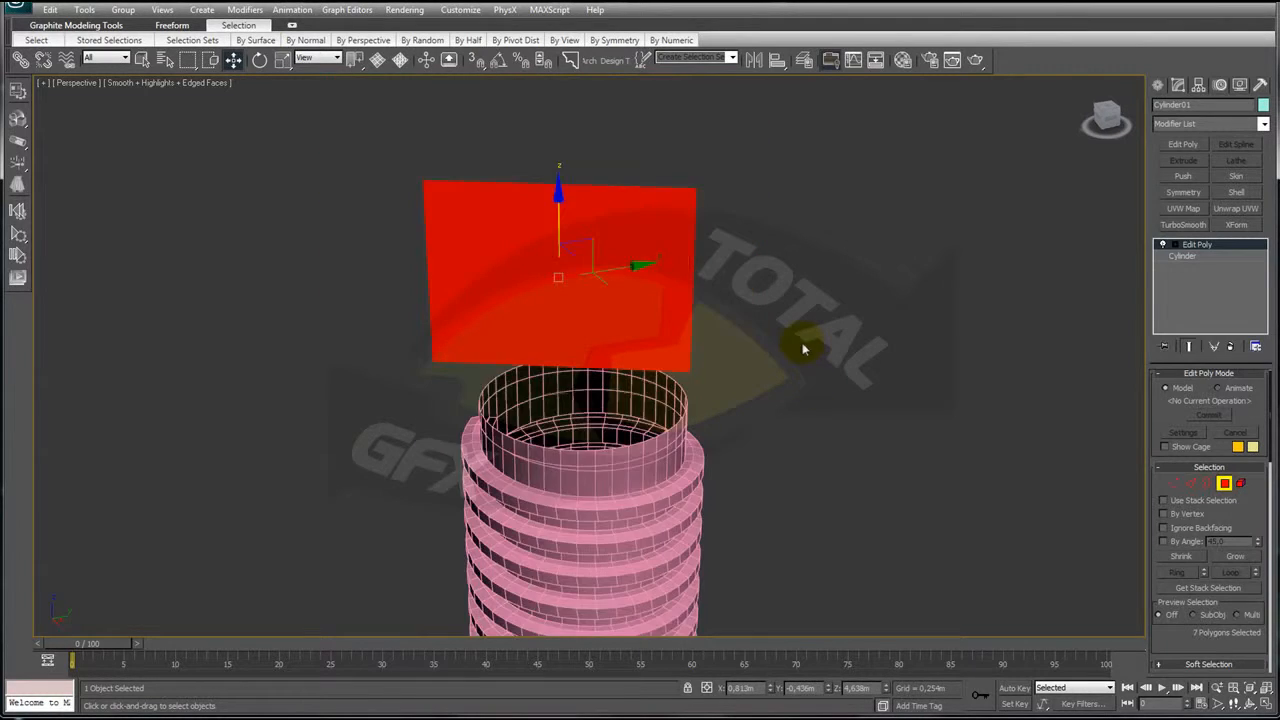
middle_click_drag(806, 346, 806, 380)
scroll(806, 380, "up", 2)
left_click_drag(1173, 641, 949, 480)
mouse_move(949, 480)
middle_mouse_down("alt")
mouse_move(931, 460)
mouse_move(935, 476)
mouse_move(946, 423)
mouse_move(951, 471)
middle_mouse_up("alt")
left_click(1256, 515)
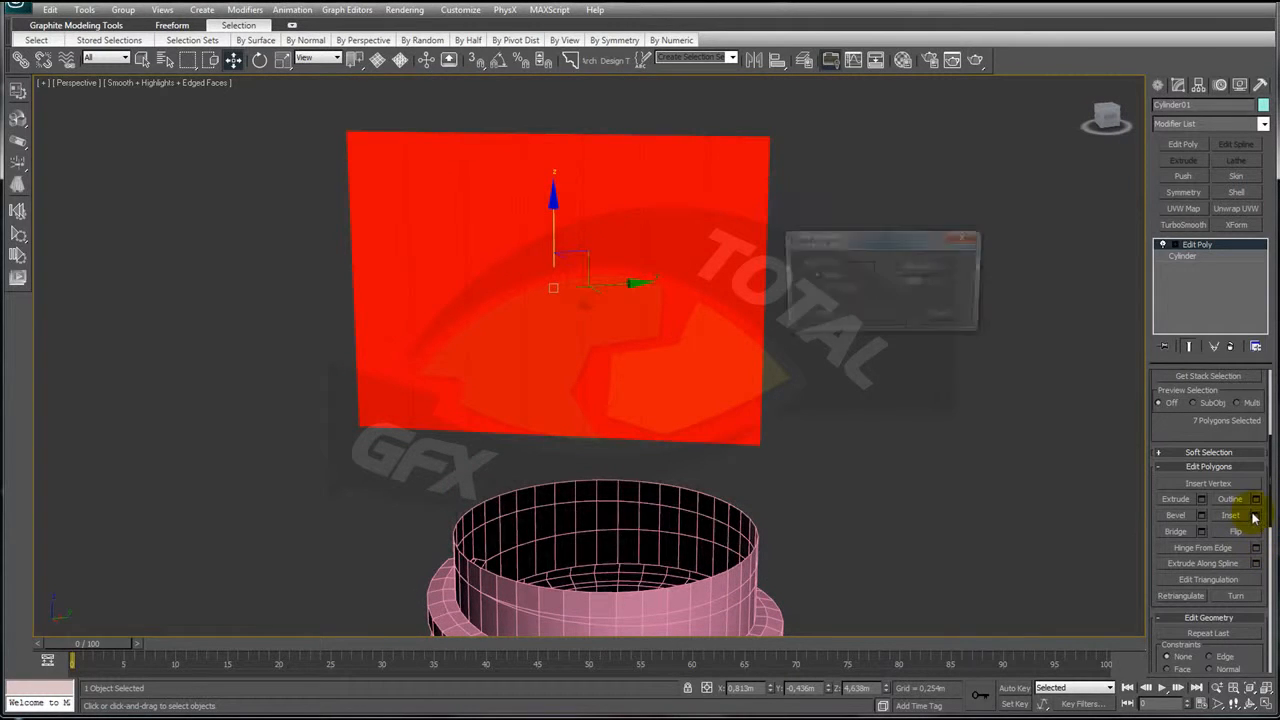
left_click_drag(950, 288, 948, 243)
left_click(879, 317)
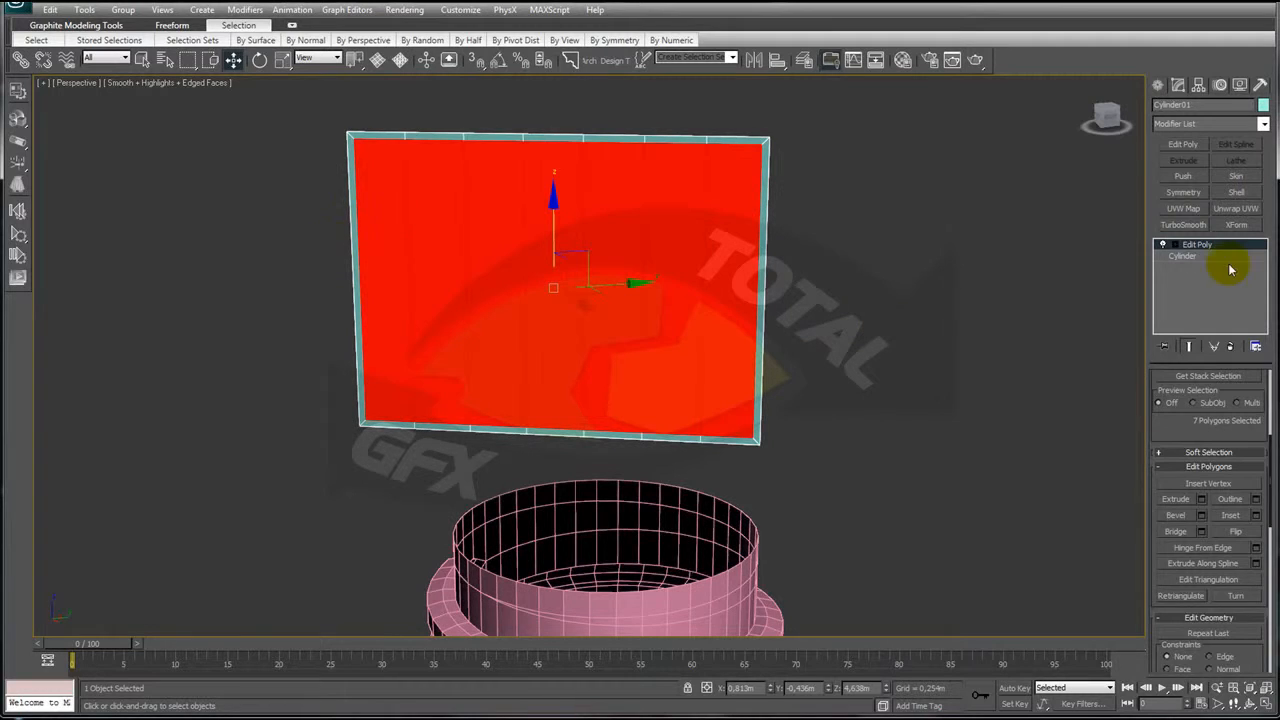
left_click(1203, 244)
- Array the side panel as copies with a count of 6 and a total rotation of 360 degrees about Z
scroll(862, 283, "down", 5)
middle_click_drag(862, 283, 773, 278, "alt")
middle_click_drag(490, 285, 836, 403, "alt")
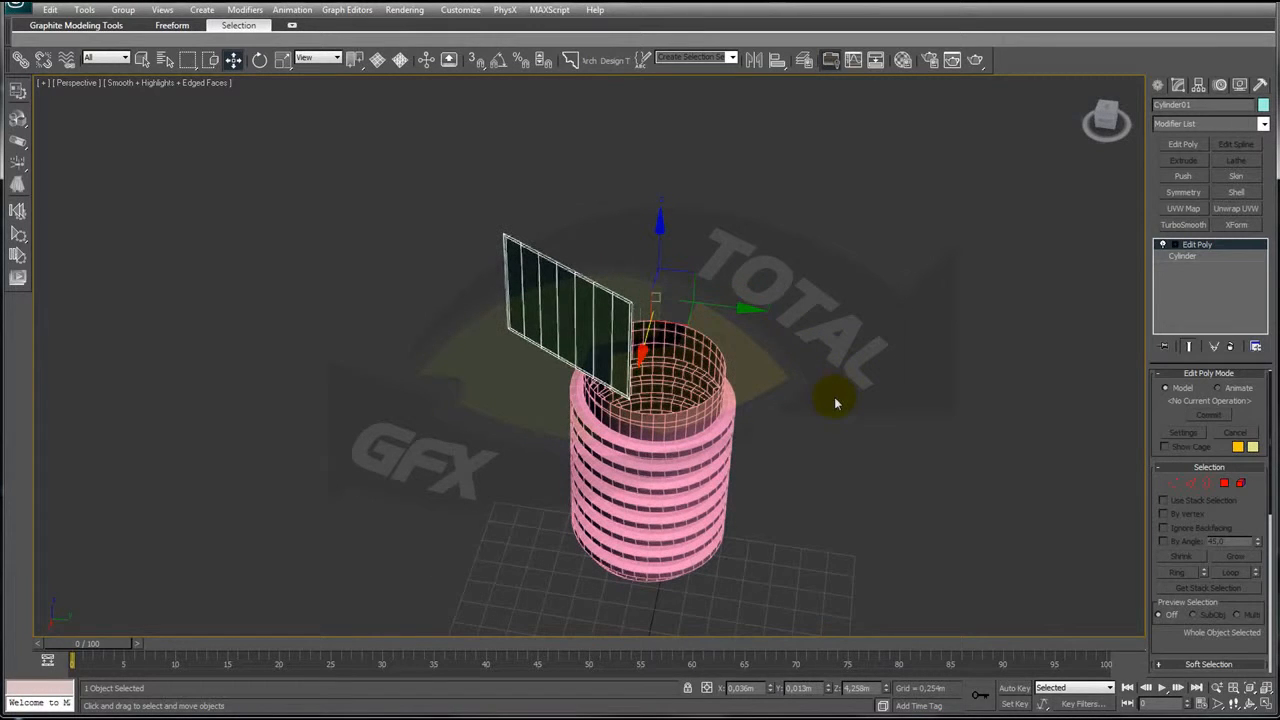
left_click(84, 10)
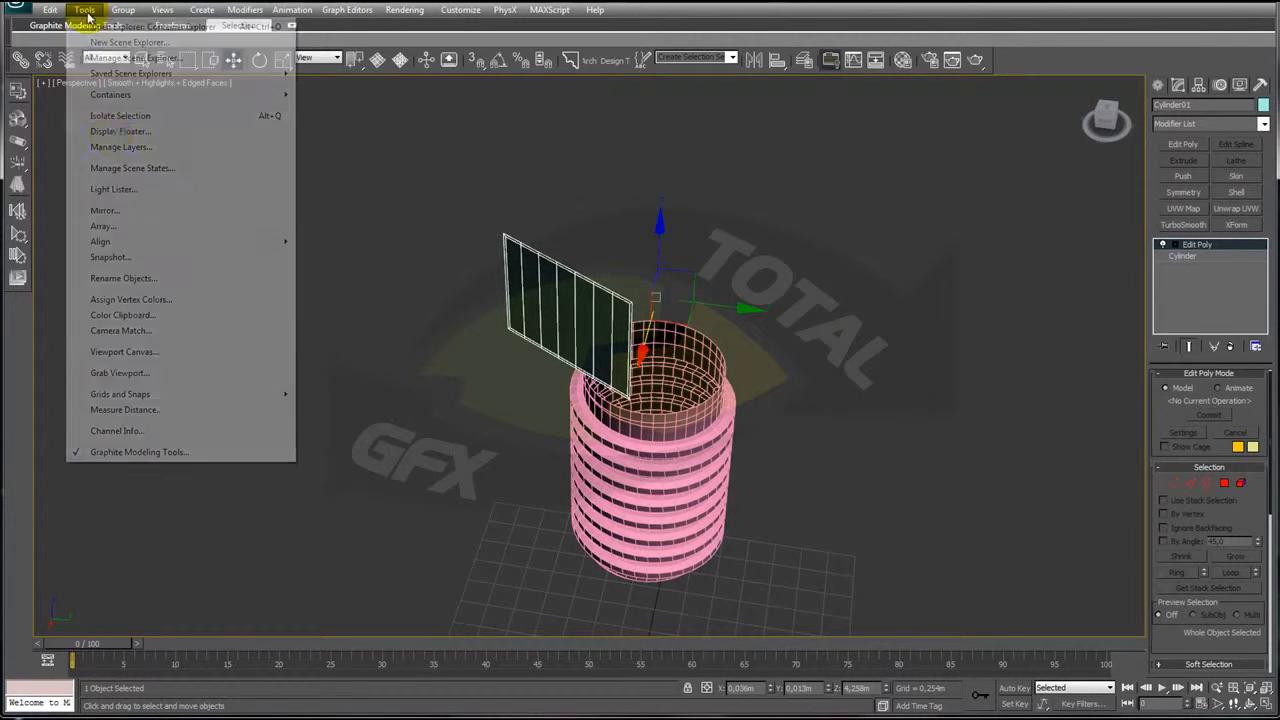
left_click(106, 227)
left_click_drag(631, 242, 942, 92)
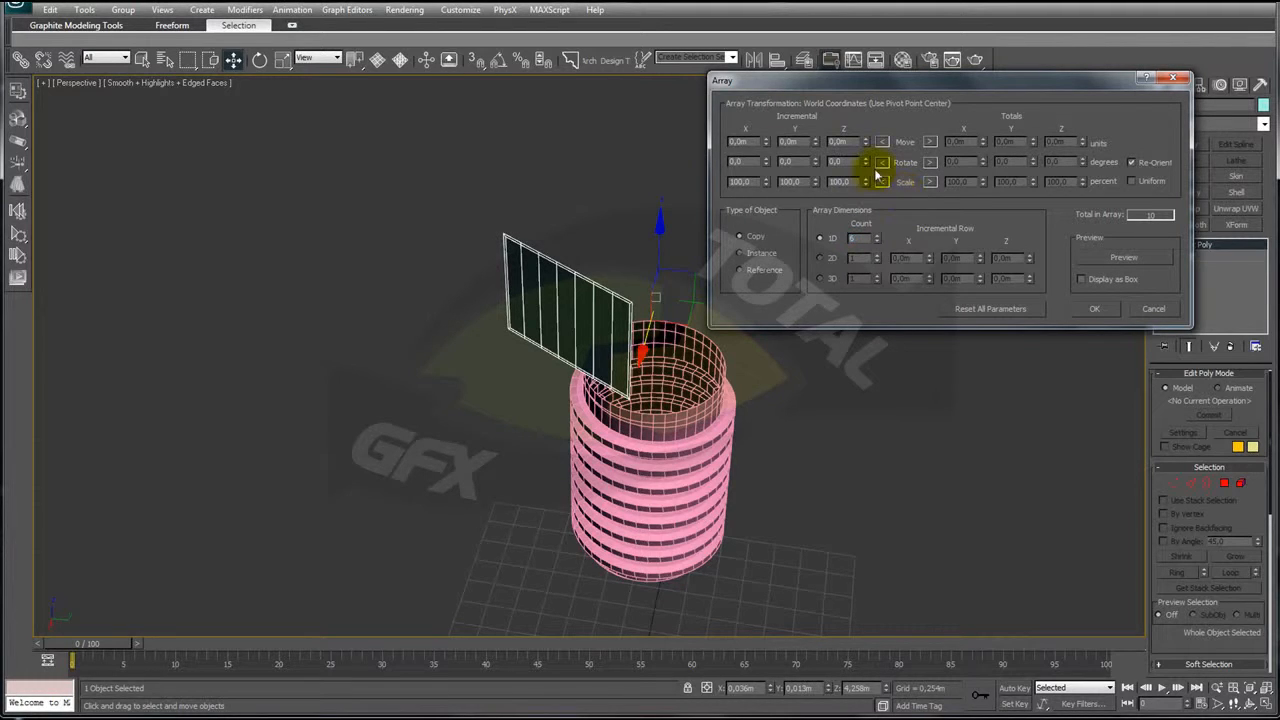
left_click_drag(898, 116, 911, 140)
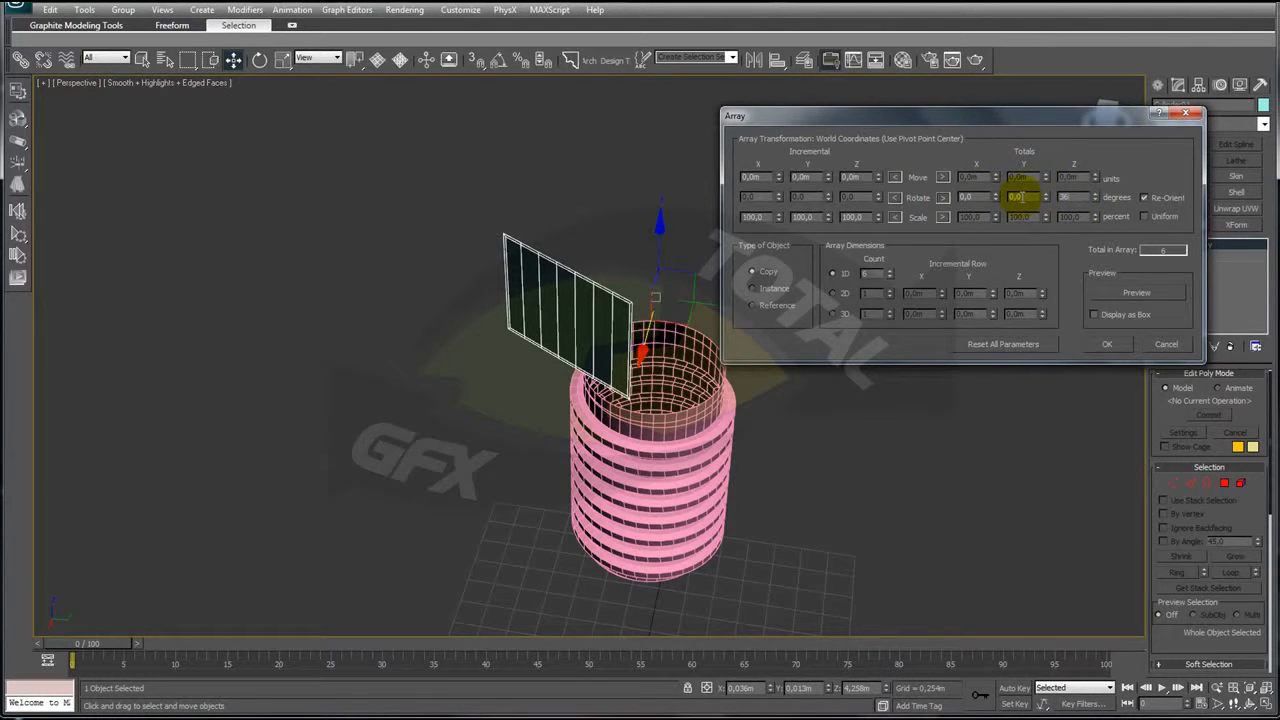
left_click_drag(979, 126, 759, 133)
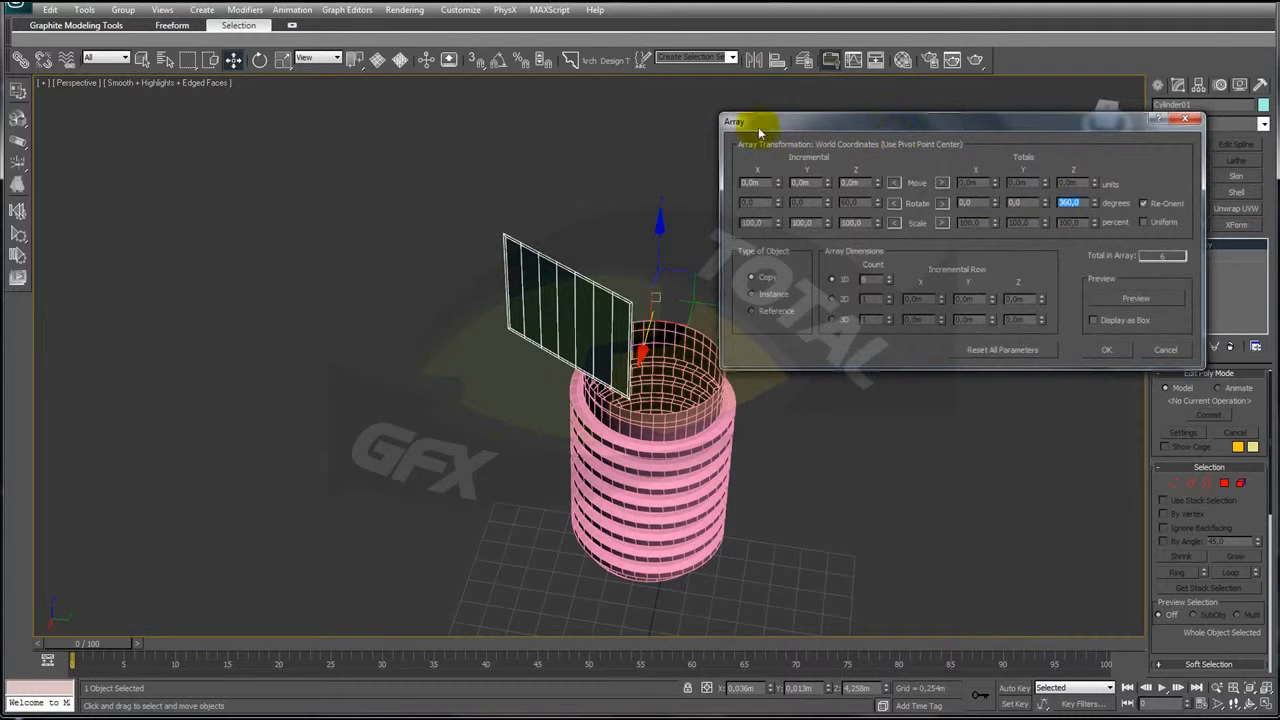
left_click(1131, 300)
left_click_drag(920, 121, 850, 236)
left_click_drag(1091, 316, 1038, 322)
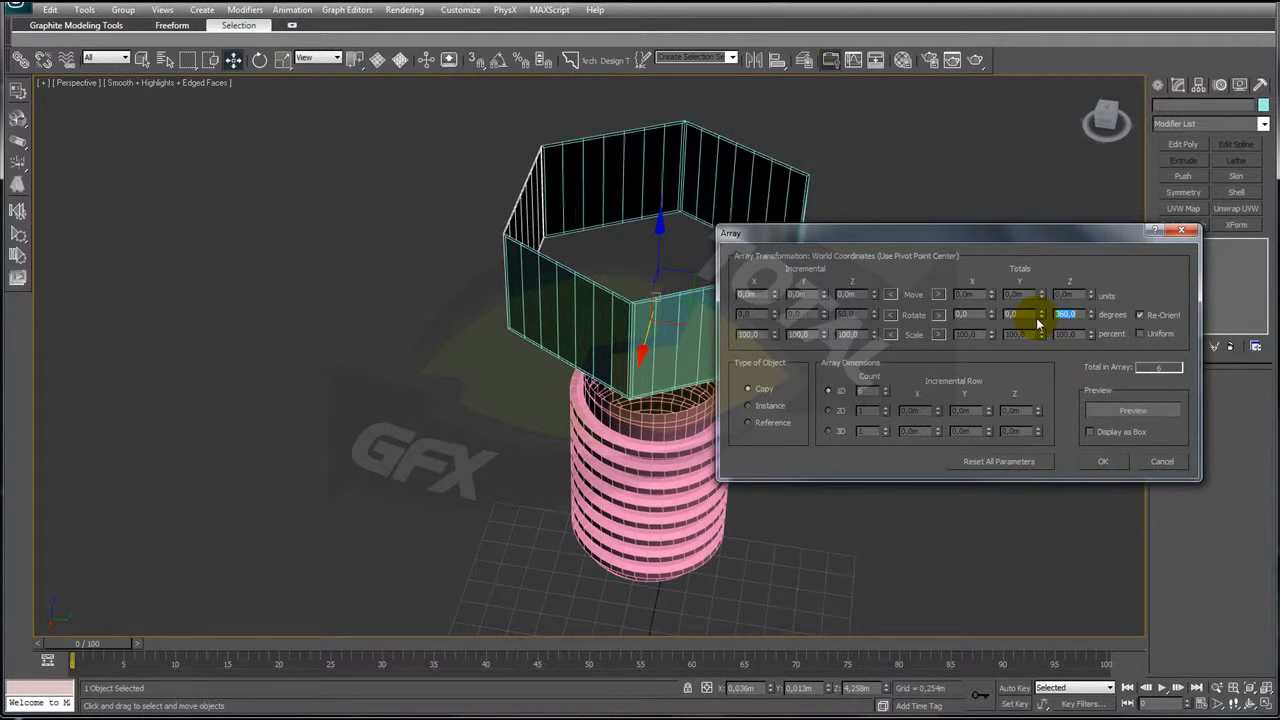
left_click(1103, 462)
- Attach the other five side panels to the selected one to form a single hexagonal head
middle_click_drag(803, 409, 926, 459, "alt")
key("z")
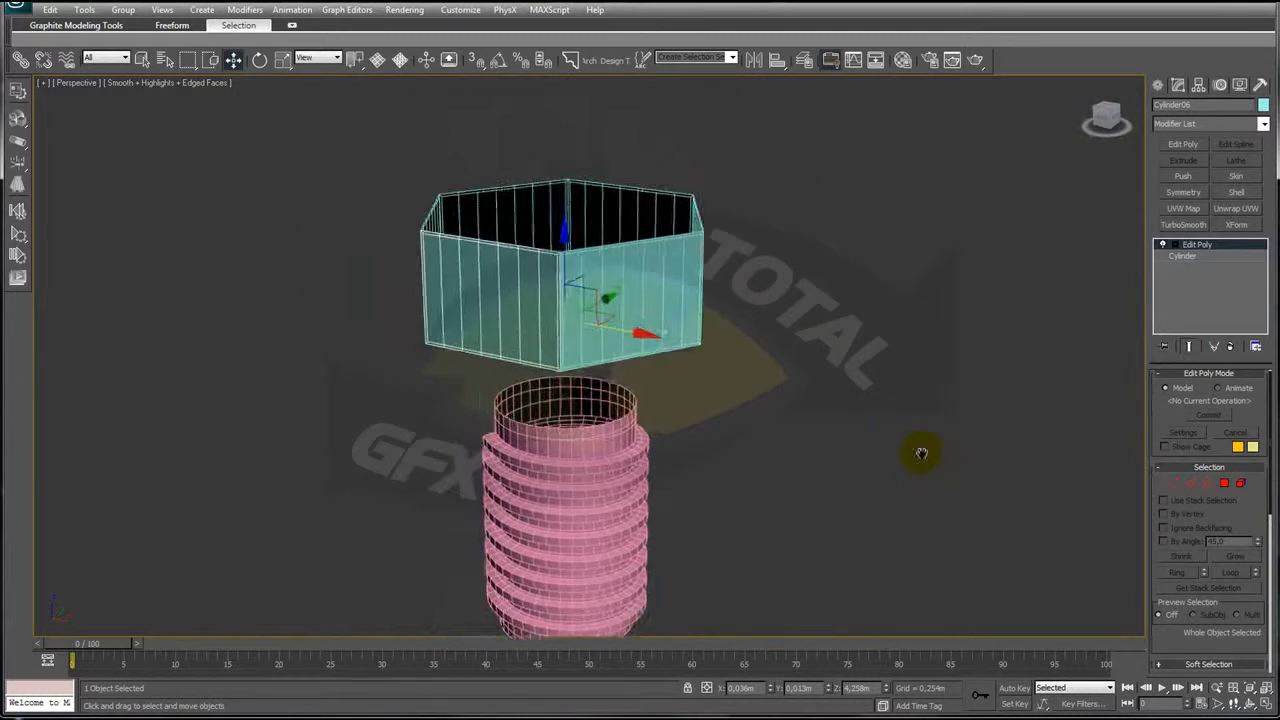
left_click_drag(1172, 592, 1170, 462)
scroll(1180, 470, "down", 3)
left_click(1176, 511)
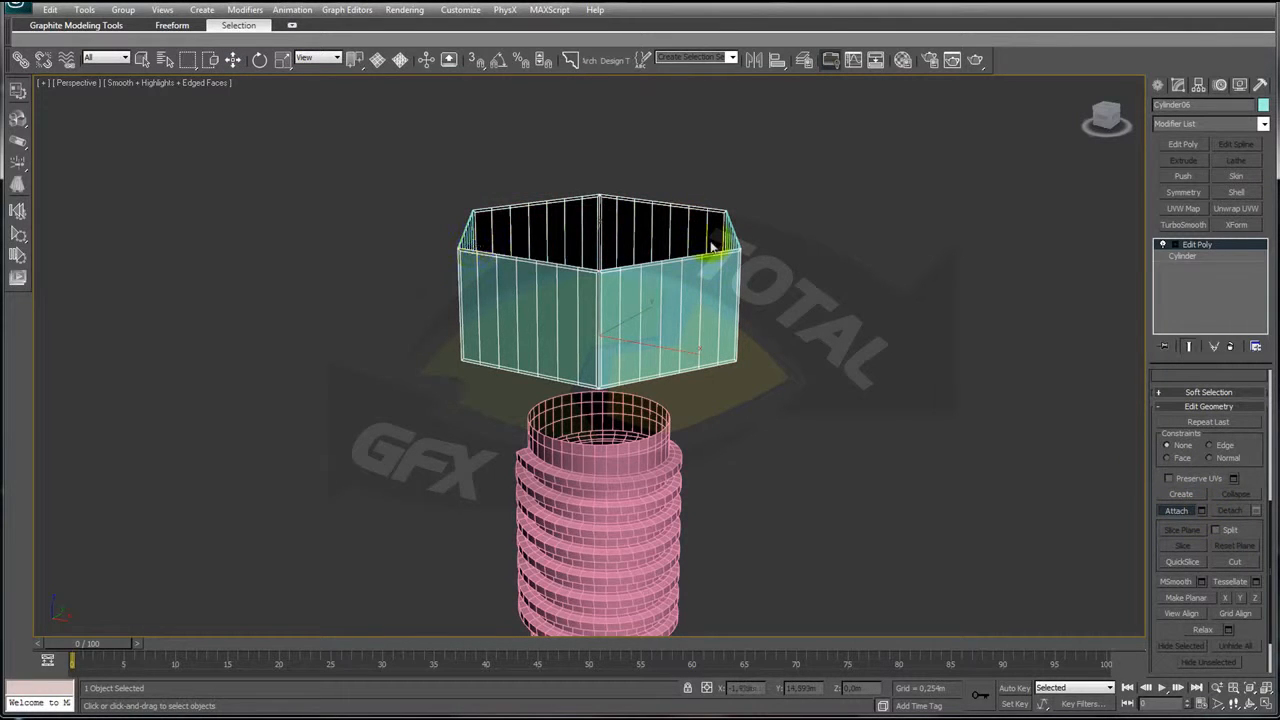
middle_click_drag(801, 265, 780, 340, "alt")
- Try moving a vertex away from the head's upper front corner and undo the move
left_click(1178, 249)
key("z")
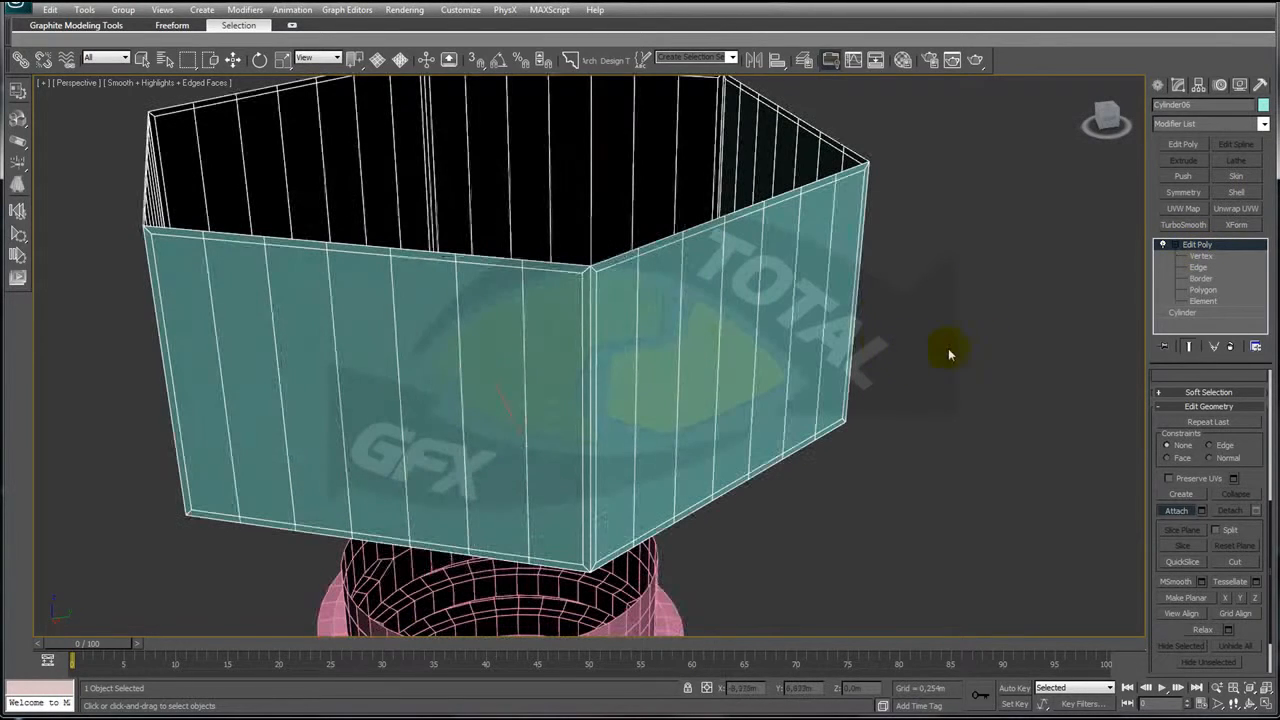
left_click(1201, 257)
left_click(592, 268)
middle_click_drag(614, 286, 623, 382, "alt")
left_click_drag(592, 444, 860, 563)
middle_click_drag(860, 563, 800, 518, "alt")
scroll(663, 491, "up", 5)
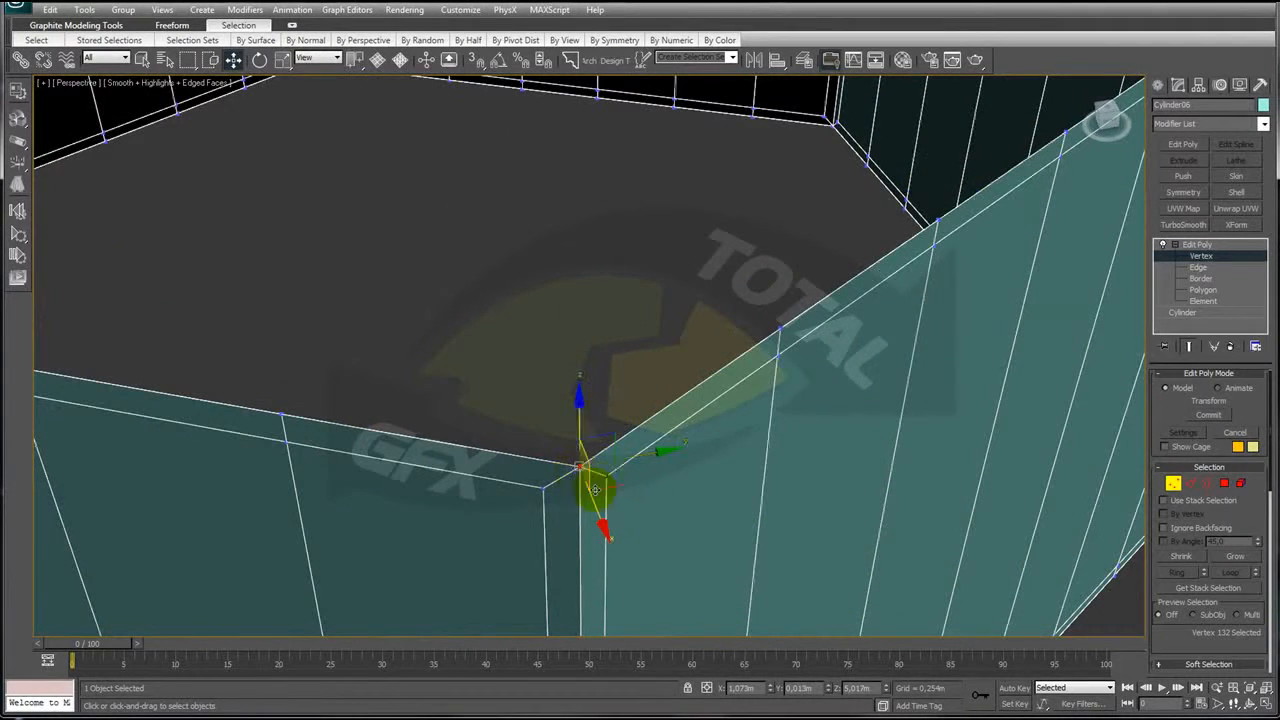
left_click_drag(613, 486, 829, 457)
scroll(729, 186, "down", 5)
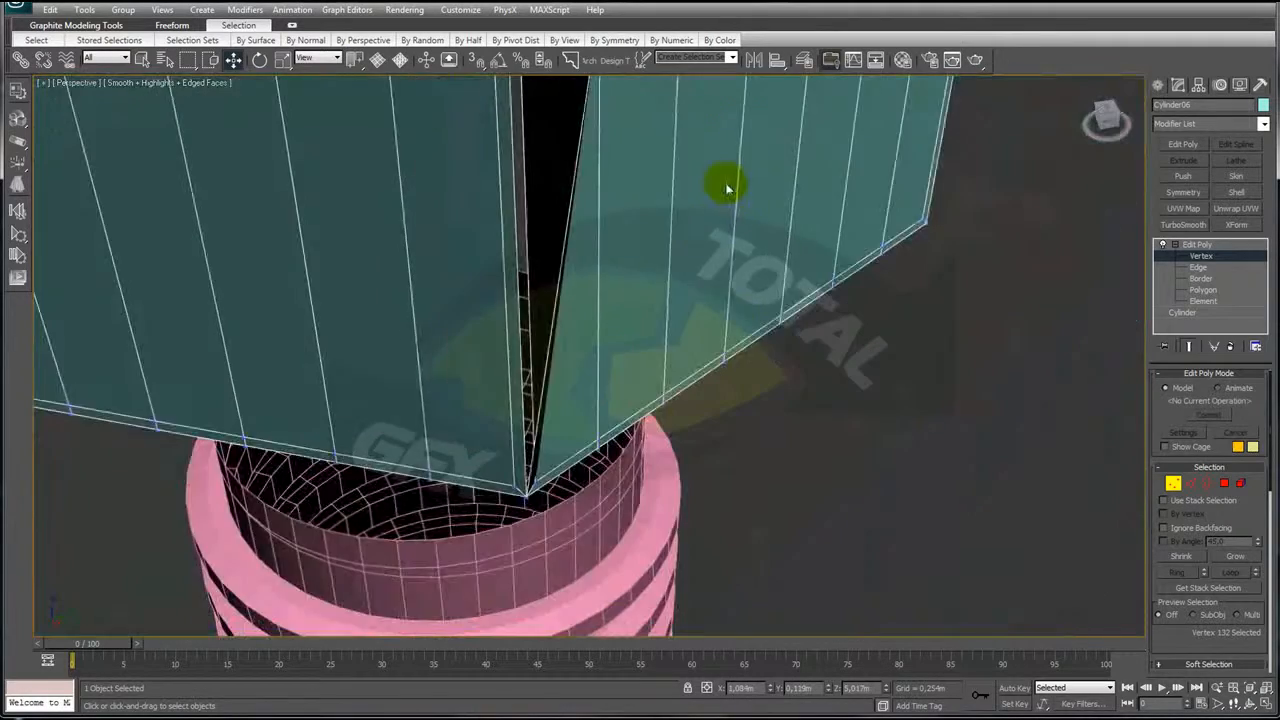
middle_click_drag(719, 268, 553, 307, "alt")
key("ctrl+z")
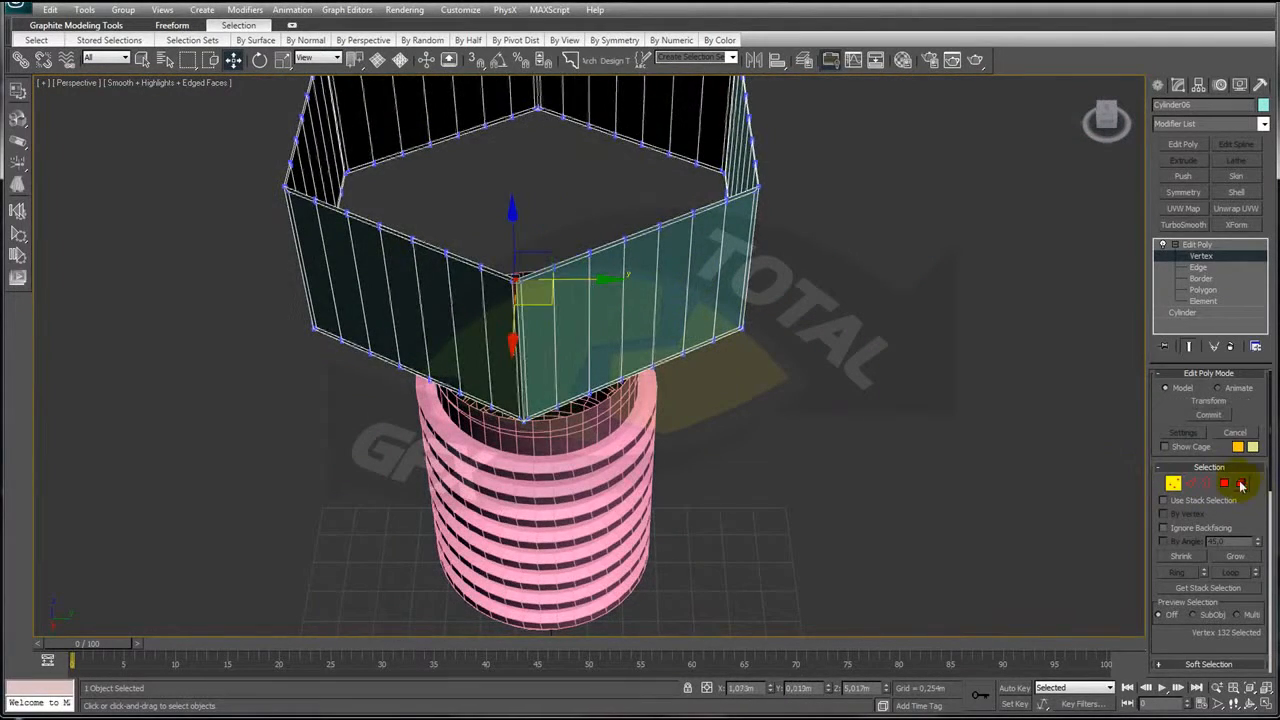
- Pull one side panel away from the head as an element and undo the move
left_click(1241, 483)
left_click(651, 337)
left_click_drag(663, 329, 1038, 560)
key("ctrl+z")
- Select all vertices of the hexagonal head and weld the coincident ones
middle_click_drag(925, 497, 950, 390, "alt")
middle_click_drag(853, 304, 866, 371)
left_click(1175, 484)
left_click_drag(818, 190, 272, 477)
middle_click_drag(745, 385, 867, 508, "alt")
scroll(778, 458, "up", 4)
left_click_drag(1175, 637, 1166, 449)
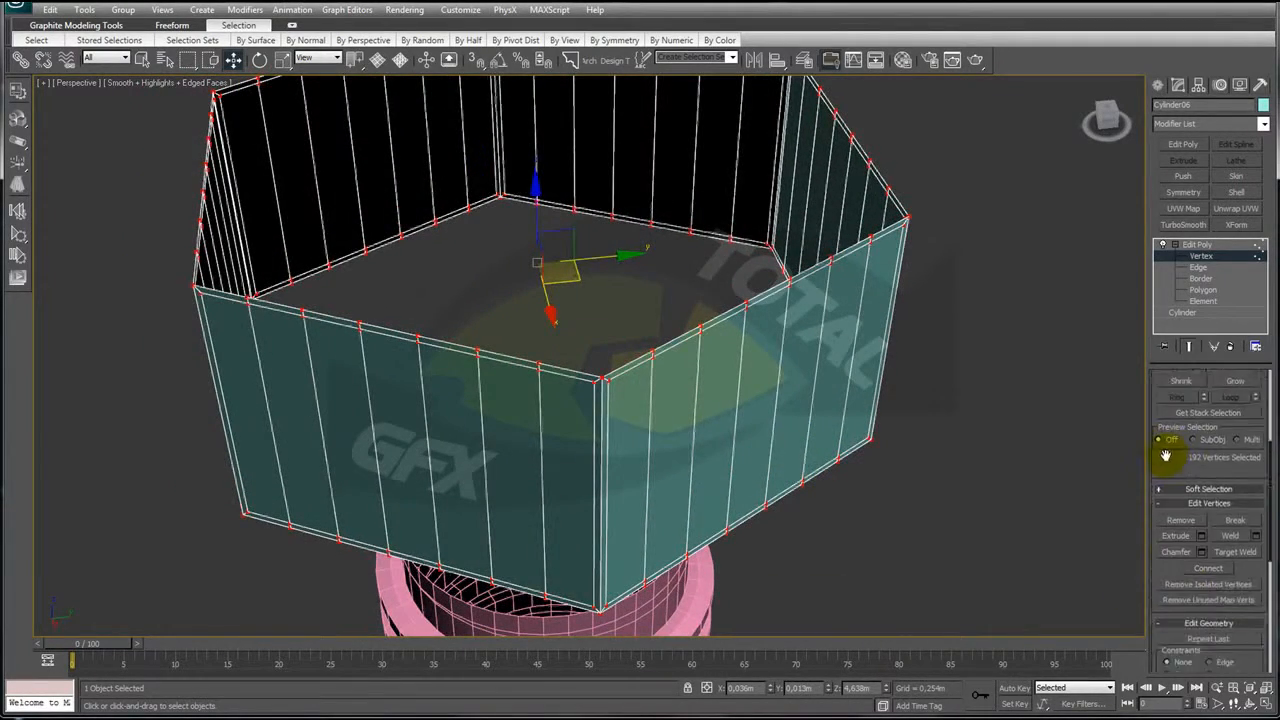
middle_click_drag(1100, 463, 941, 514, "alt")
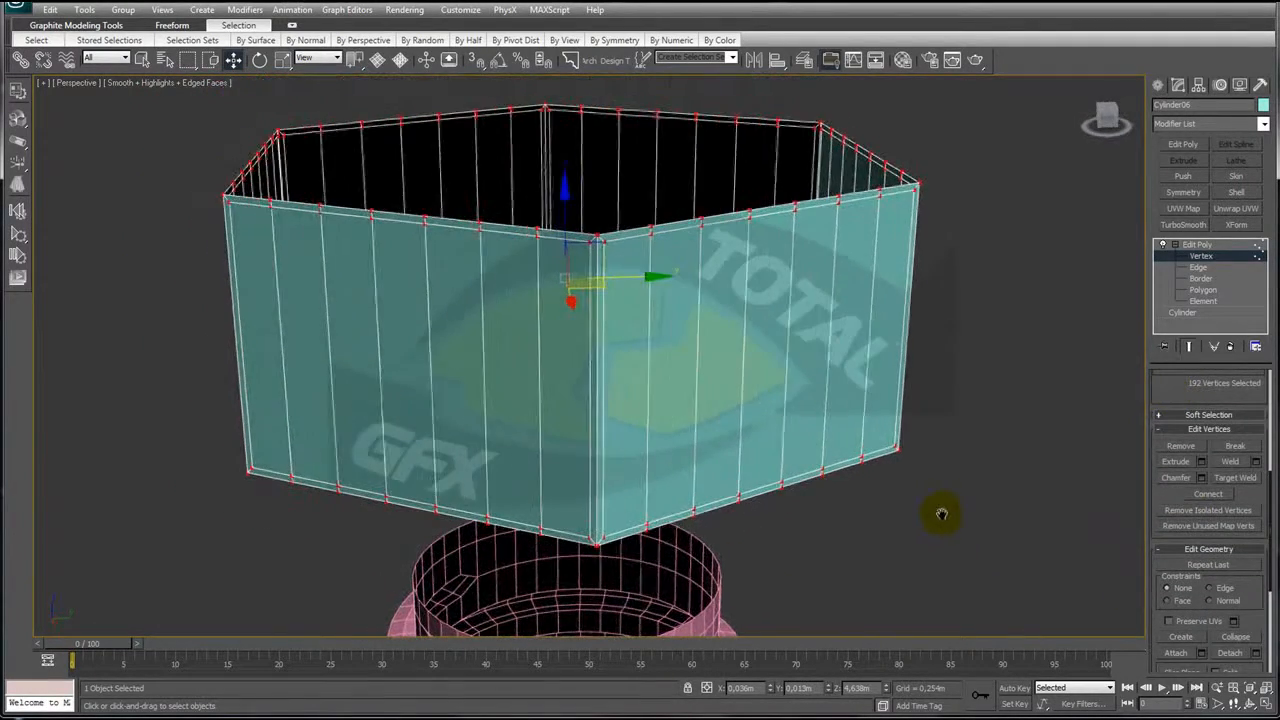
left_click(1233, 462)
middle_click_drag(857, 394, 932, 392, "alt")
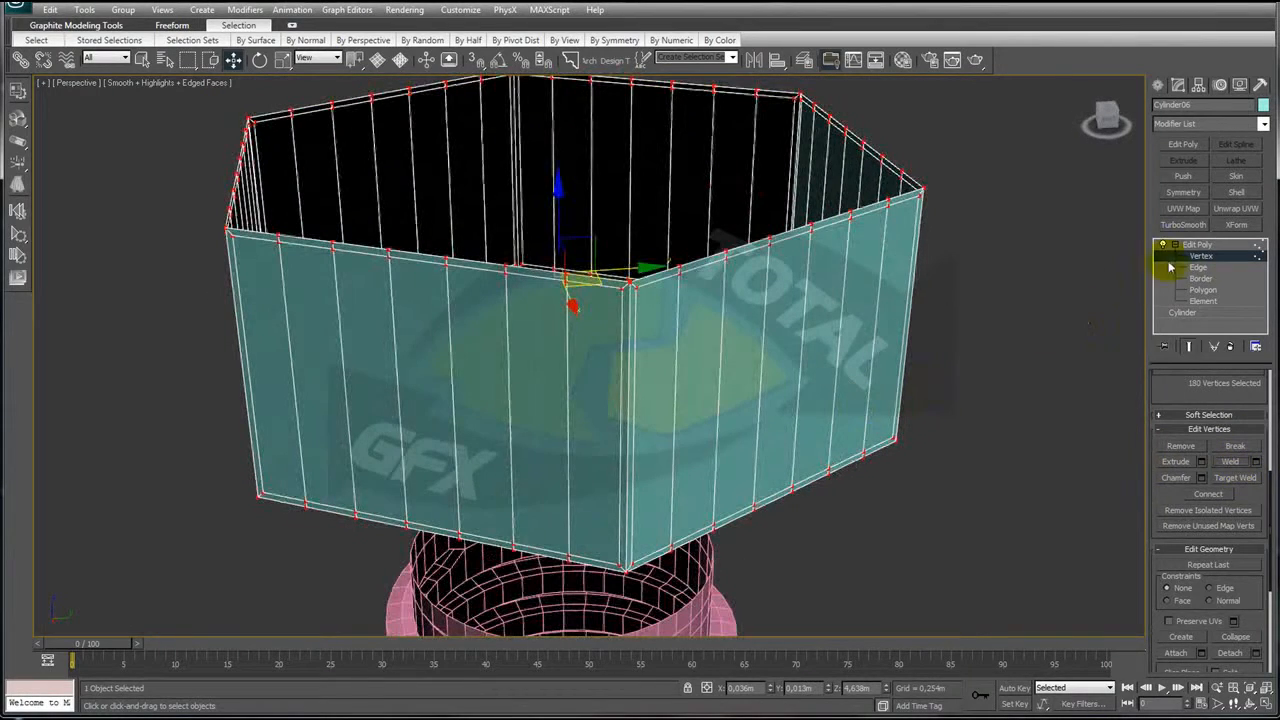
left_click(1195, 244)
- Select the head's top and bottom borders and extrude both inward with scaled copies, forming a narrow rim and a wider ring
scroll(928, 371, "down", 3)
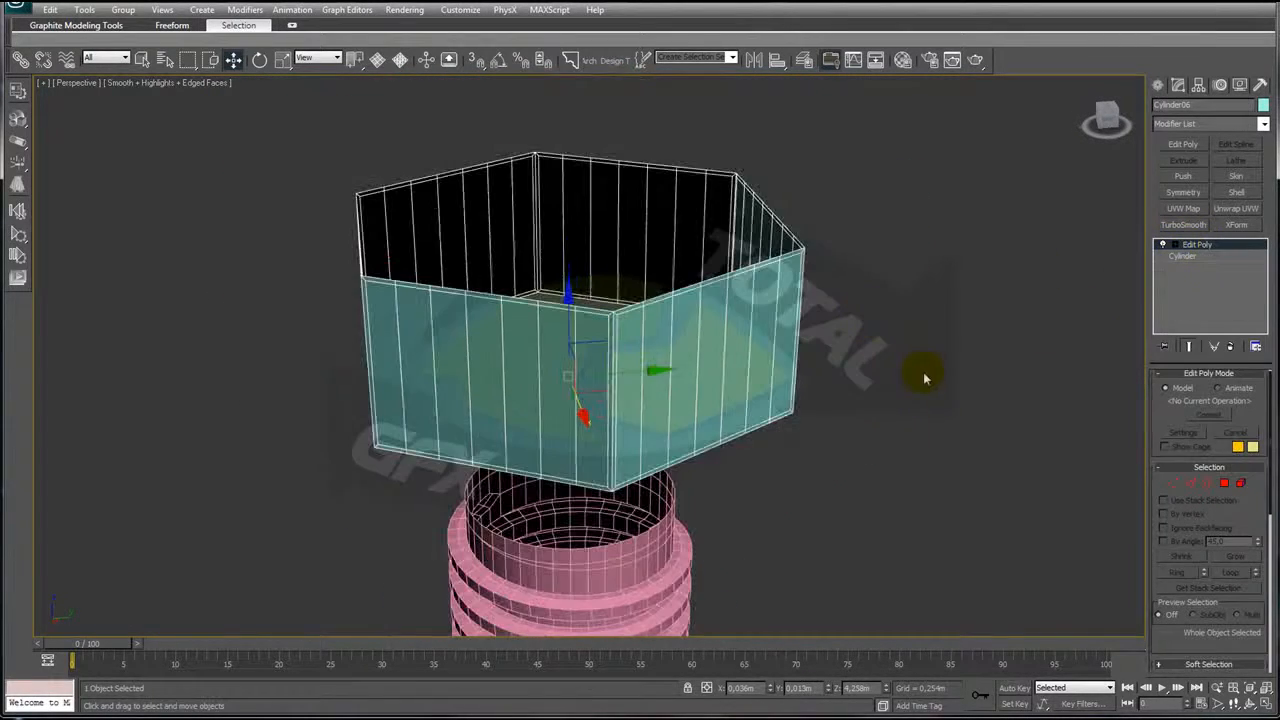
left_click(1205, 483)
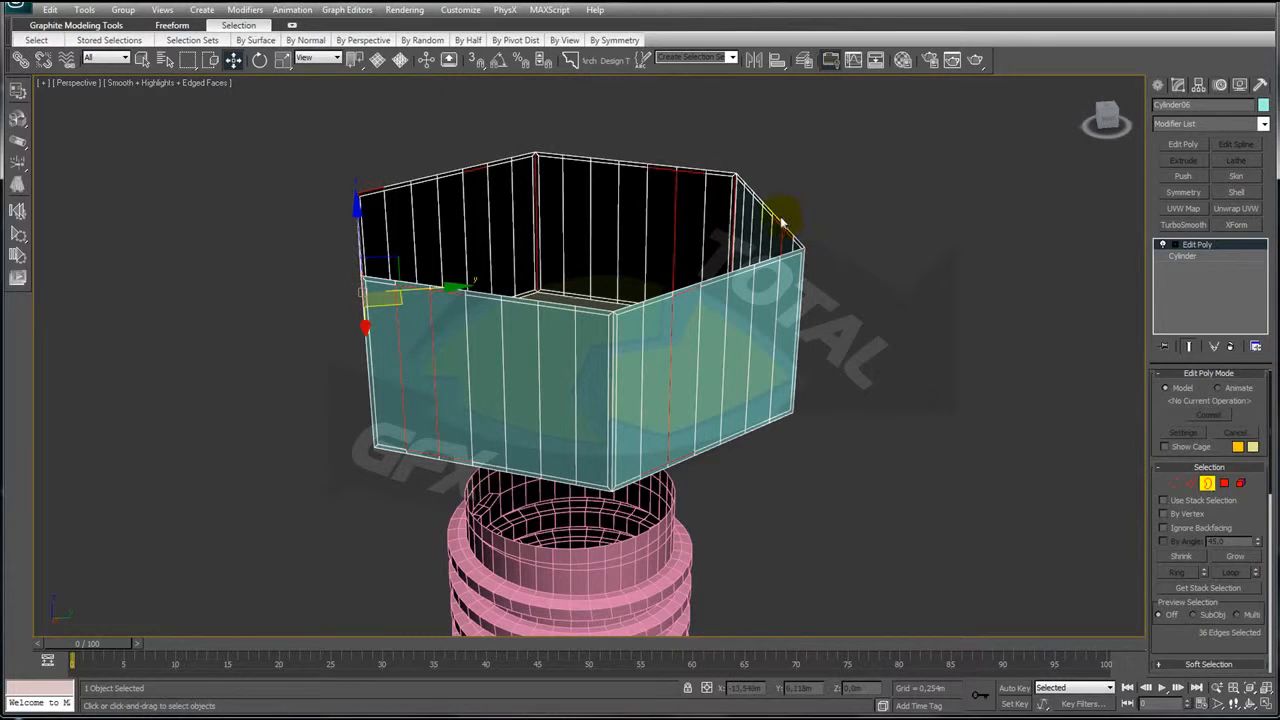
left_click(486, 161)
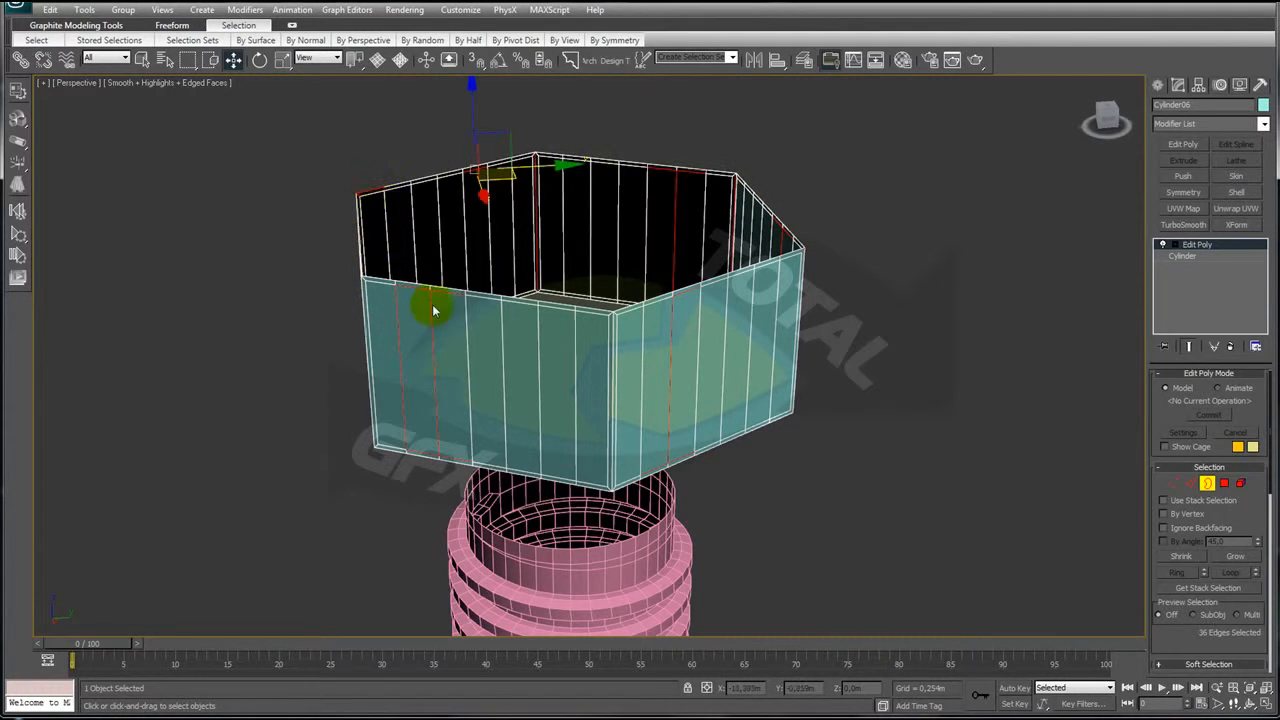
left_click(660, 294)
mouse_move(746, 325)
middle_mouse_down("alt")
mouse_move(755, 359)
mouse_move(738, 301)
middle_mouse_up("alt")
scroll(675, 306, "up", 3)
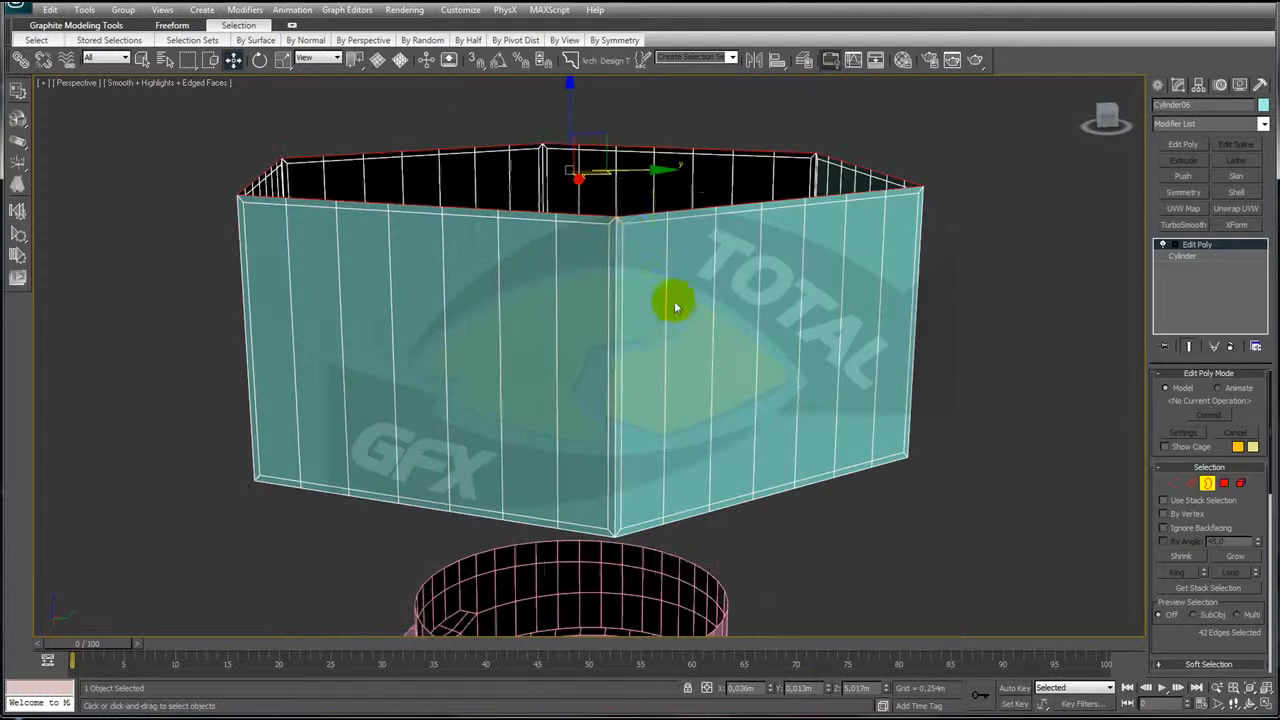
scroll(619, 421, "down", 3)
middle_click_drag(619, 421, 680, 429, "alt")
left_click_drag(863, 486, 689, 348, "ctrl")
middle_click_drag(689, 348, 846, 398, "alt")
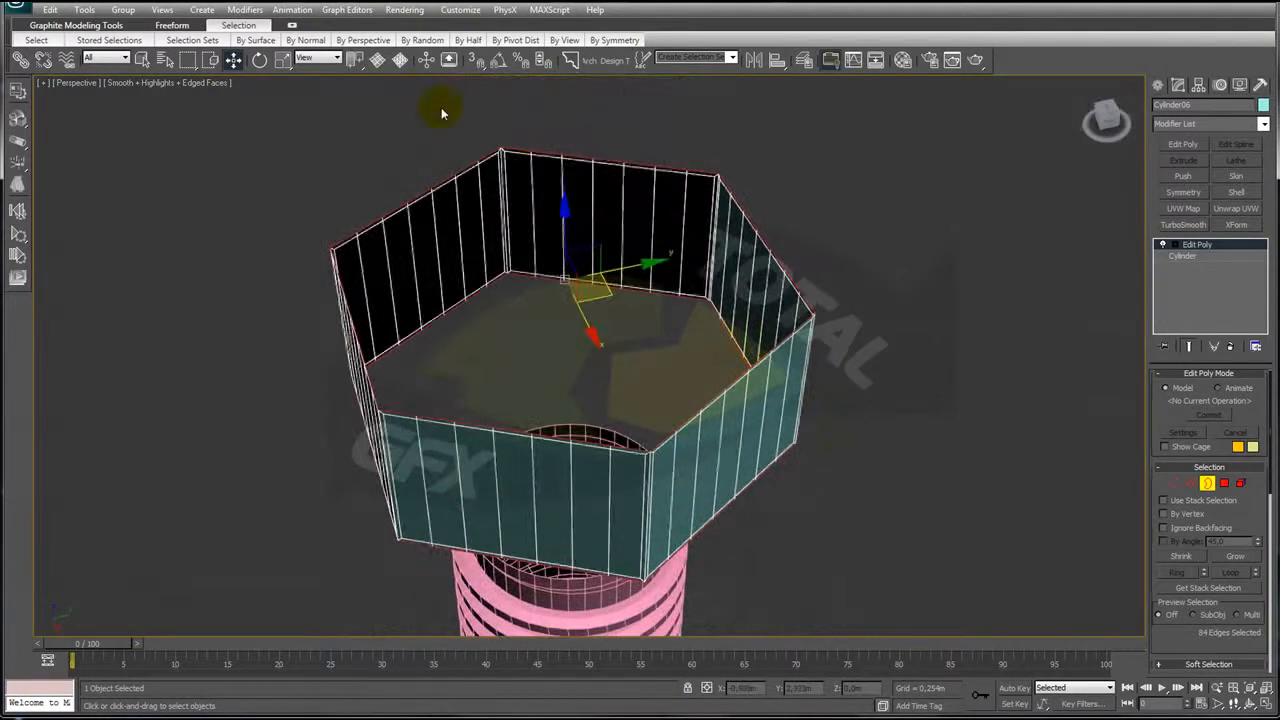
left_click(283, 59)
middle_click_drag(720, 440, 613, 367, "alt")
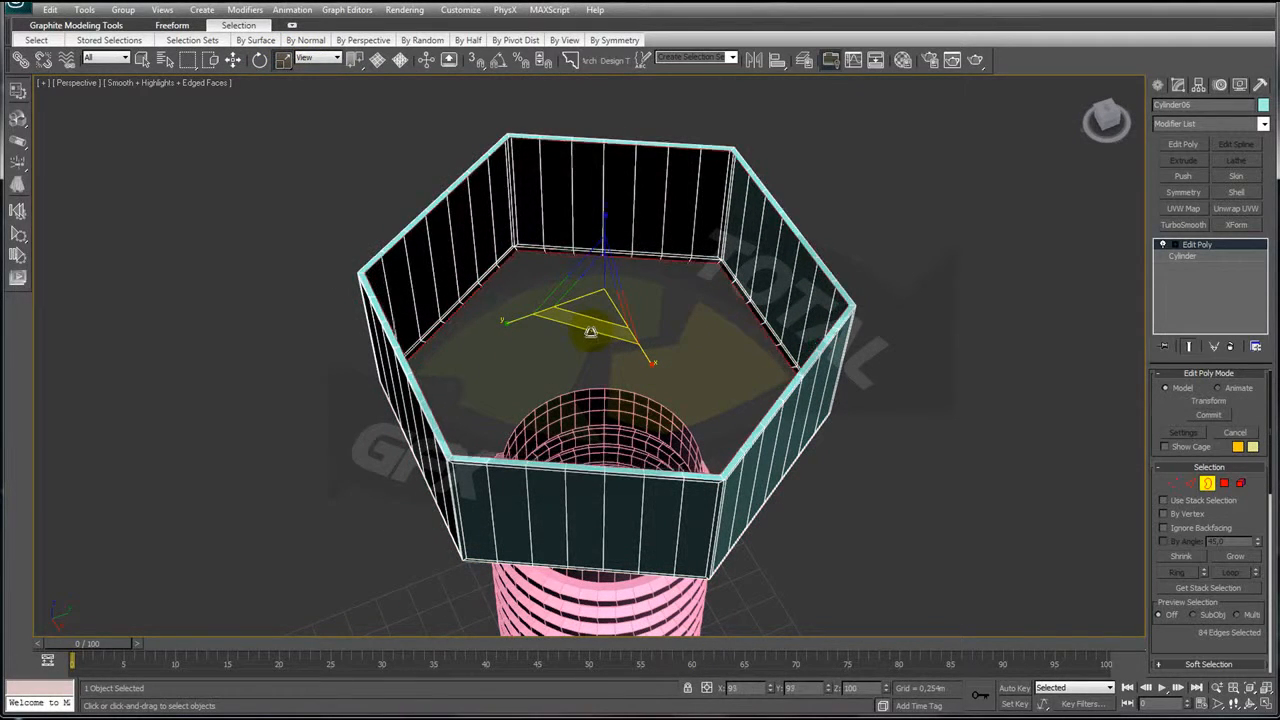
mouse_move(595, 364)
left_mouse_down("shift")
mouse_move(586, 329)
mouse_move(600, 327)
left_mouse_up("shift")
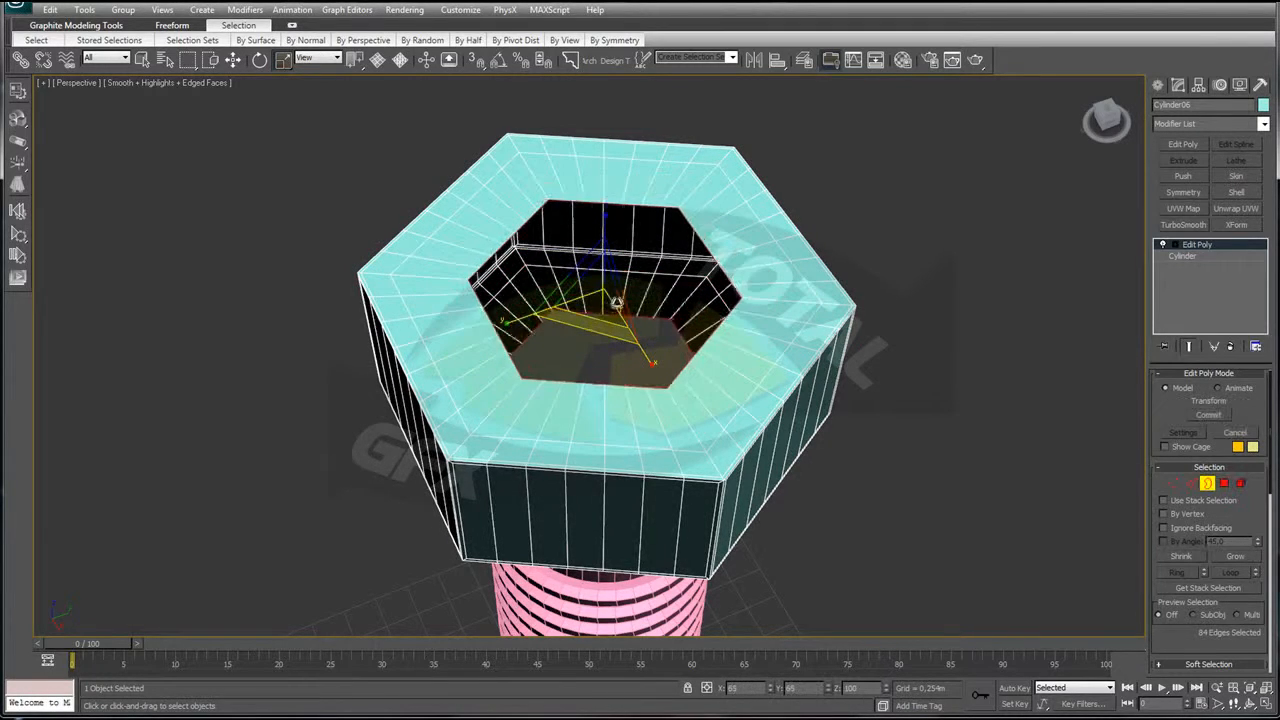
- Examine the head's hexagonal underside opening in relation to the threaded tube's upper end
middle_click_drag(718, 366, 710, 336, "alt")
middle_click_drag(706, 471, 672, 360, "alt")
scroll(628, 447, "down", 4)
middle_click_drag(643, 515, 638, 546, "alt")
middle_click_drag(690, 330, 743, 397)
scroll(684, 417, "up", 3)
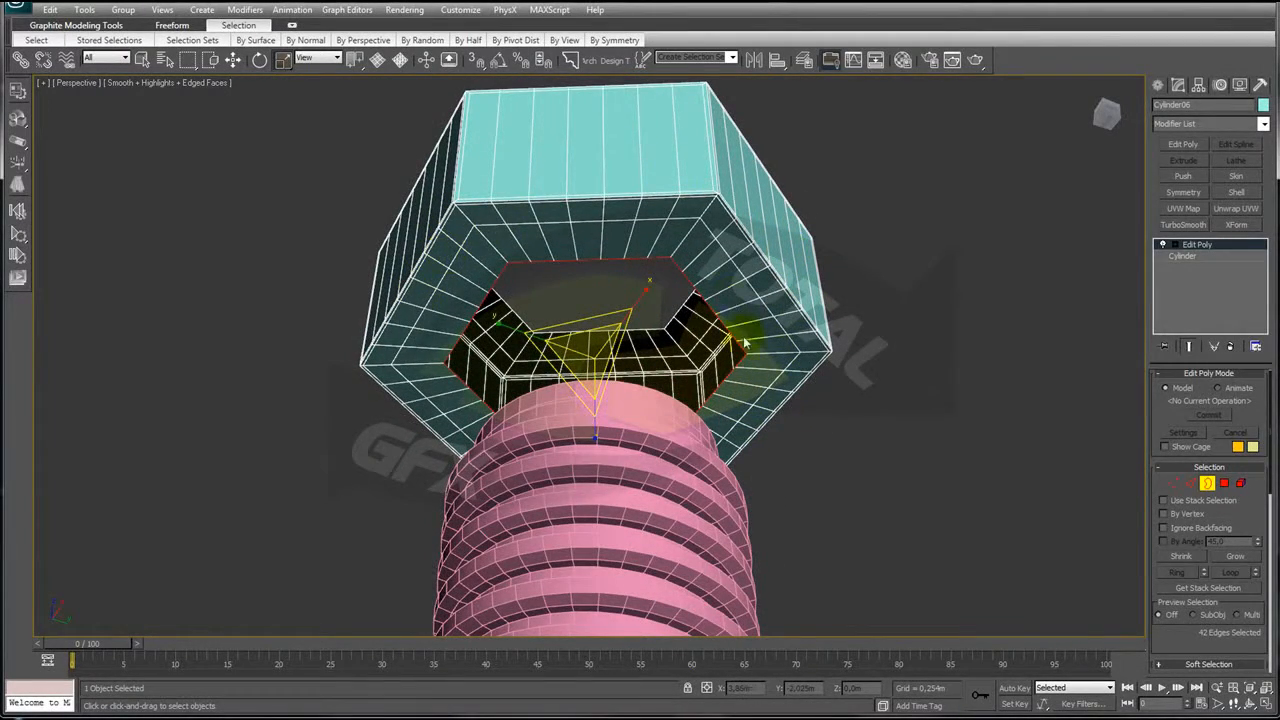
middle_click_drag(757, 307, 1104, 428, "alt")
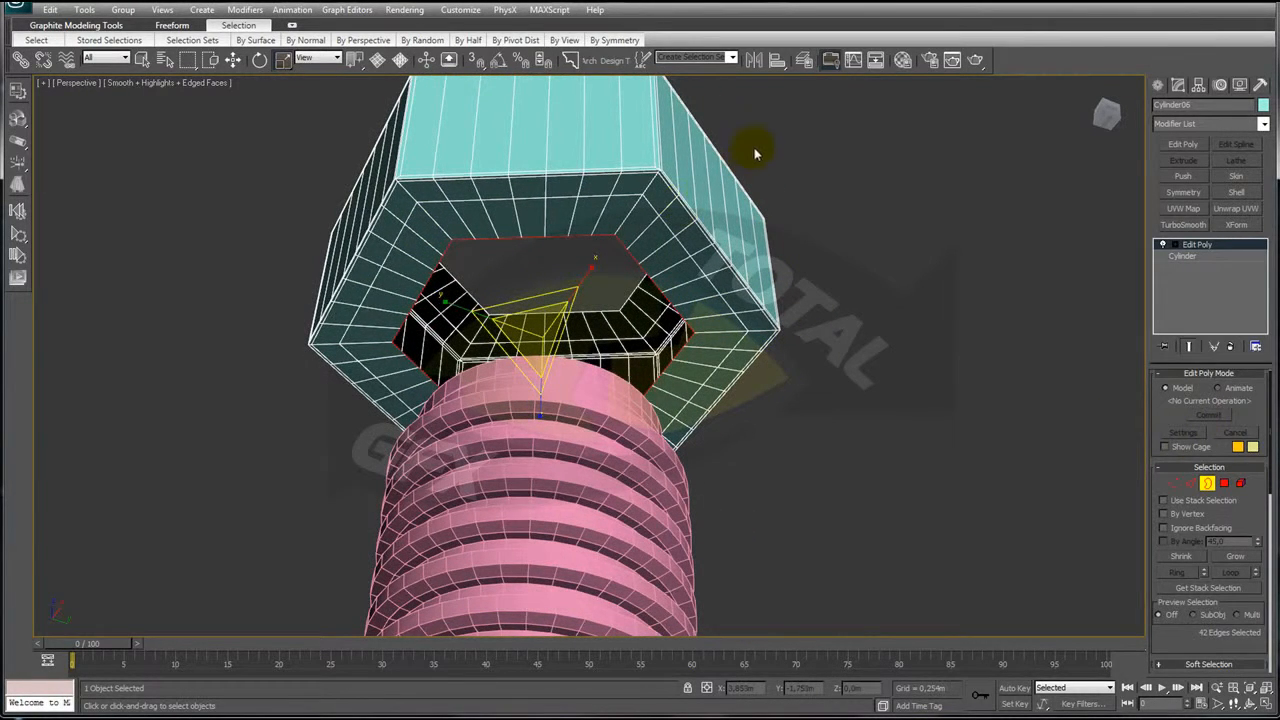
- Apply a Spherify modifier to the border of the head's top opening to make it round
scroll(766, 149, "down", 5)
middle_click_drag(766, 149, 832, 308, "alt")
scroll(742, 337, "up", 4)
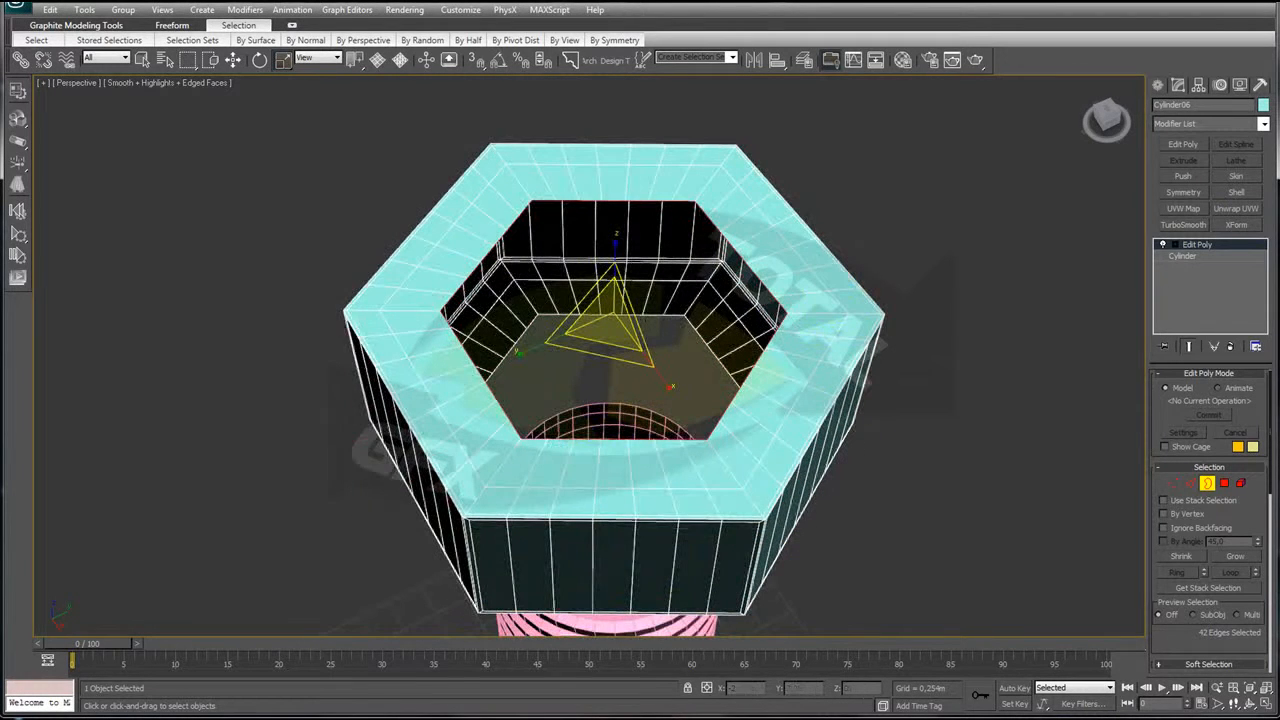
left_click(1265, 124)
scroll(1205, 400, "down", 10)
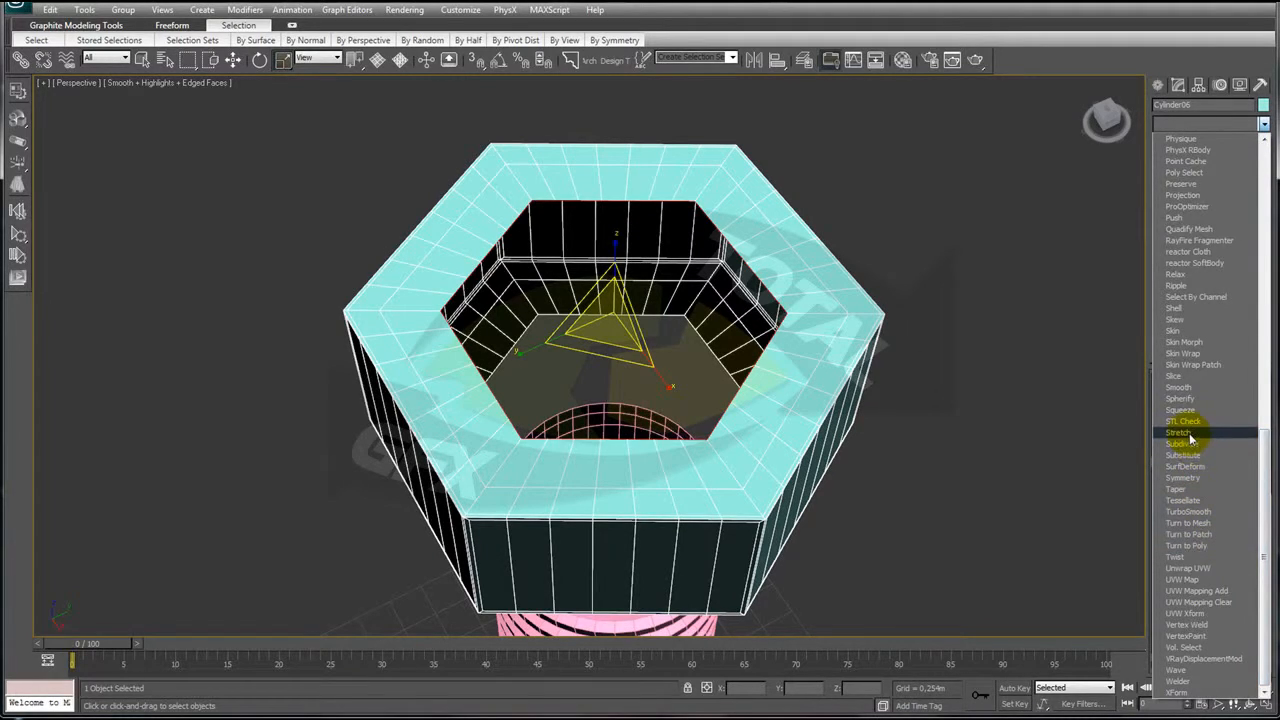
left_click(1180, 398)
middle_click_drag(925, 410, 912, 310, "alt")
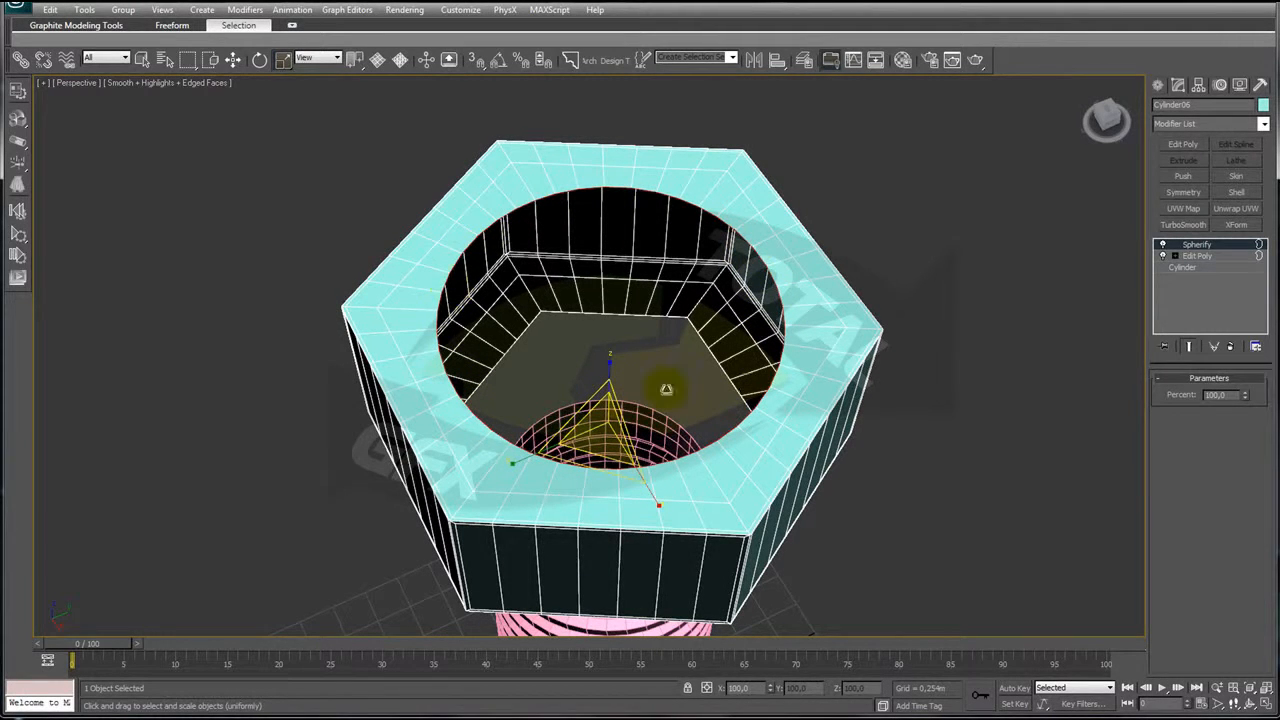
- Collapse the head's Spherify modifier into an editable poly and accept the warning
right_click(1195, 246)
left_click(1211, 371)
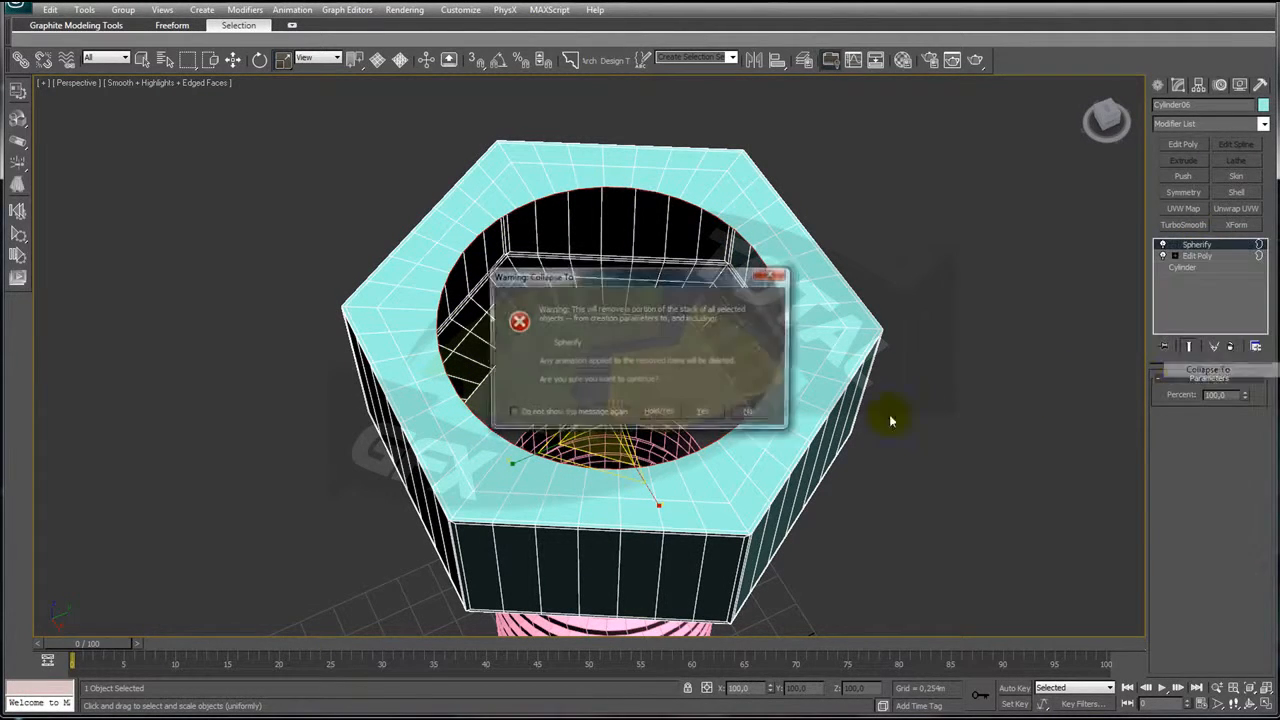
left_click(706, 413)
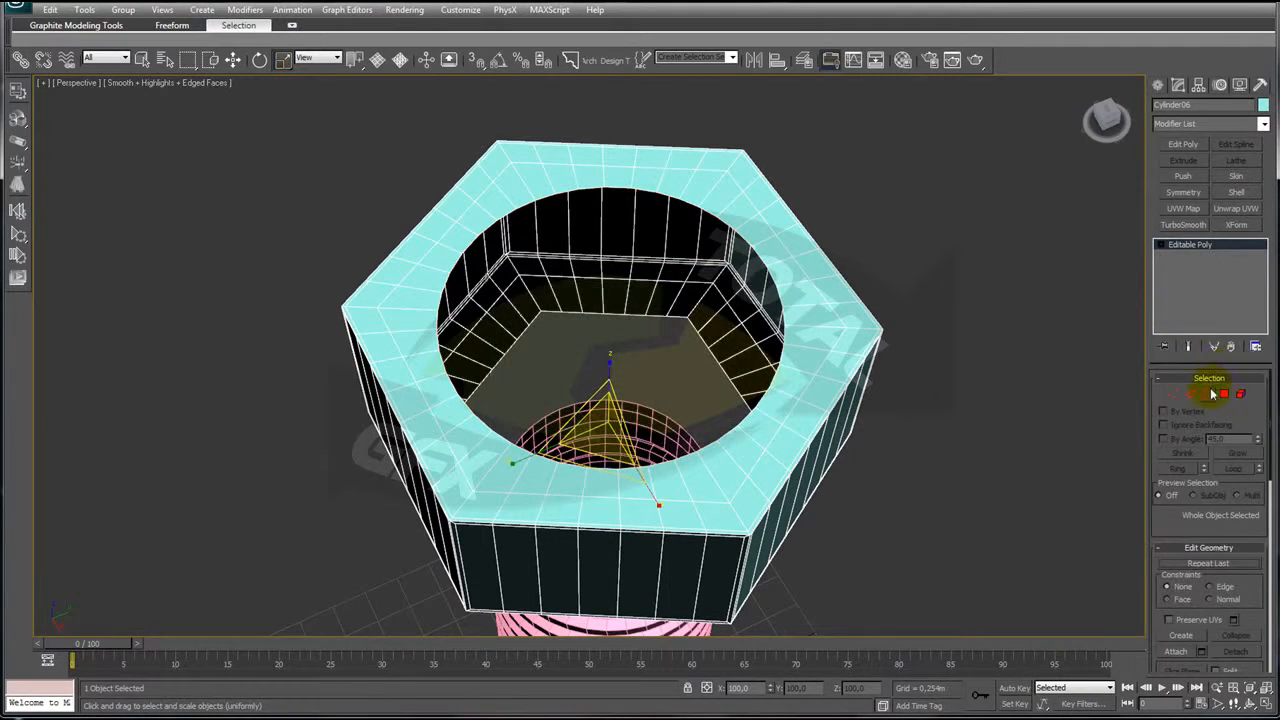
- Round the border of the head's underside opening with a Spherify modifier and collapse it into the editable poly
left_click(1209, 394)
left_click(703, 342)
middle_click_drag(917, 475, 870, 335, "alt")
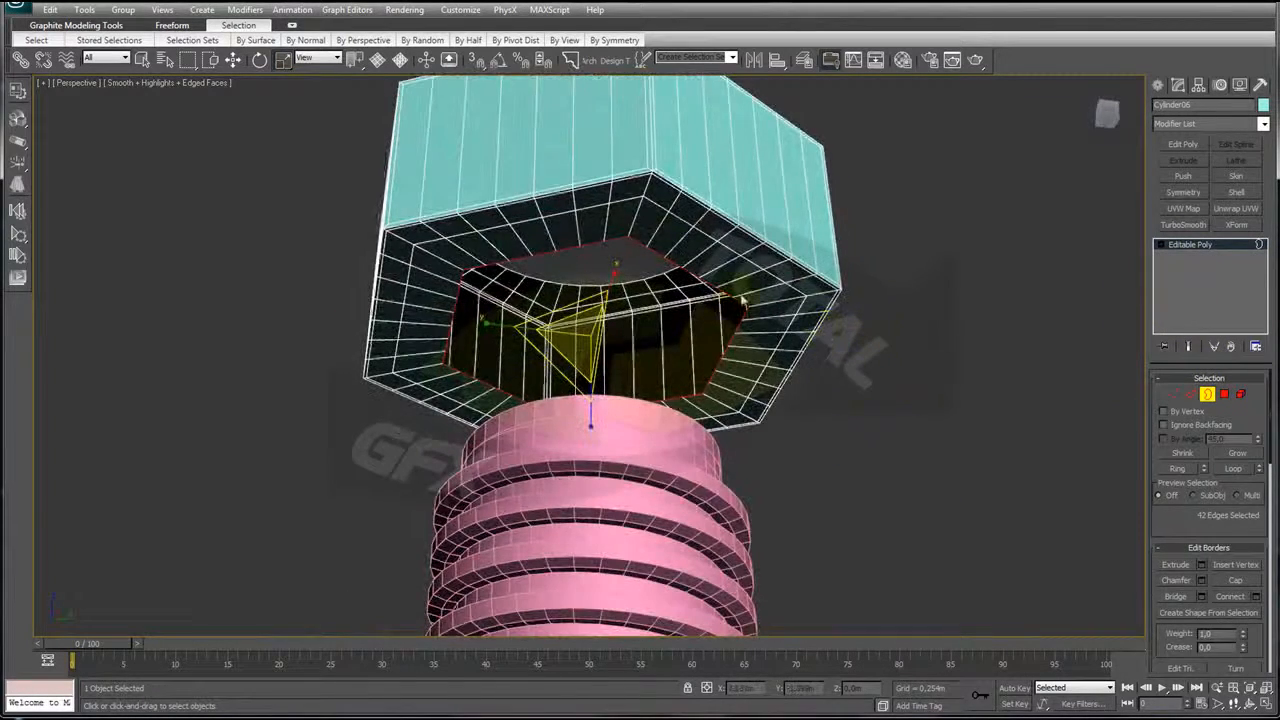
left_click(1262, 127)
left_click_drag(1264, 260, 1264, 550)
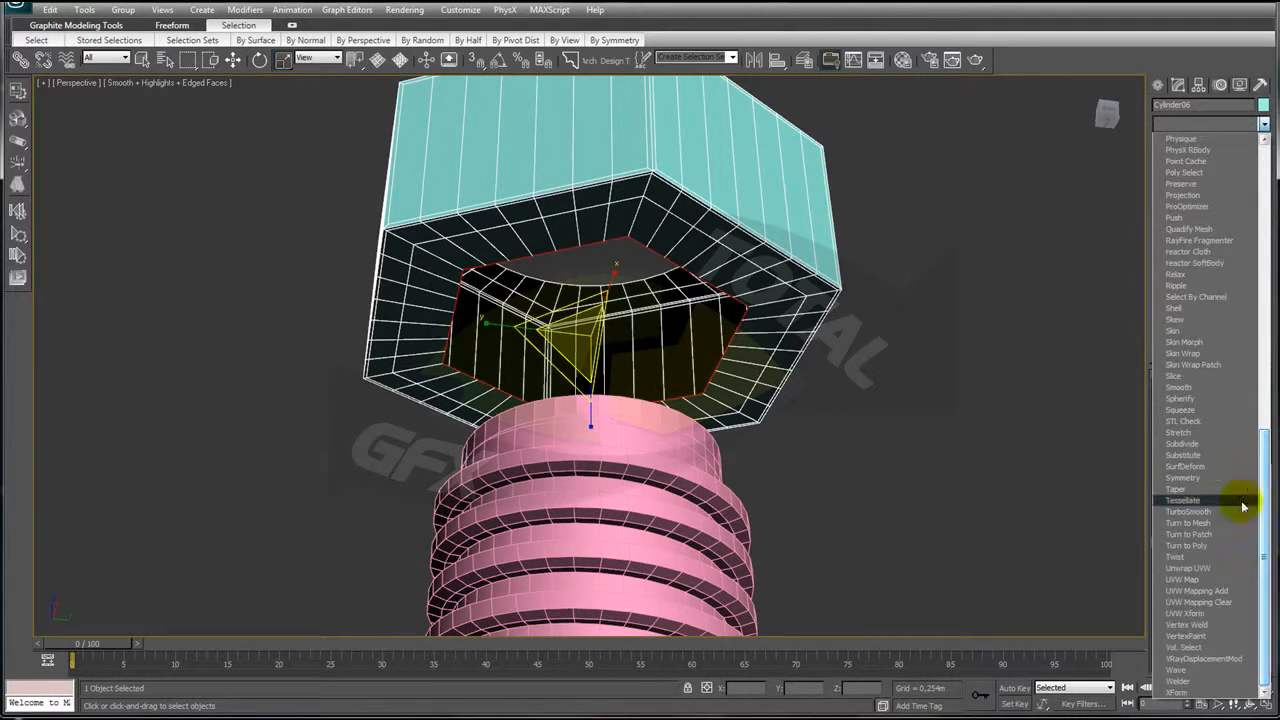
left_click(1195, 398)
middle_click_drag(923, 234, 925, 410, "alt")
right_click(1190, 256)
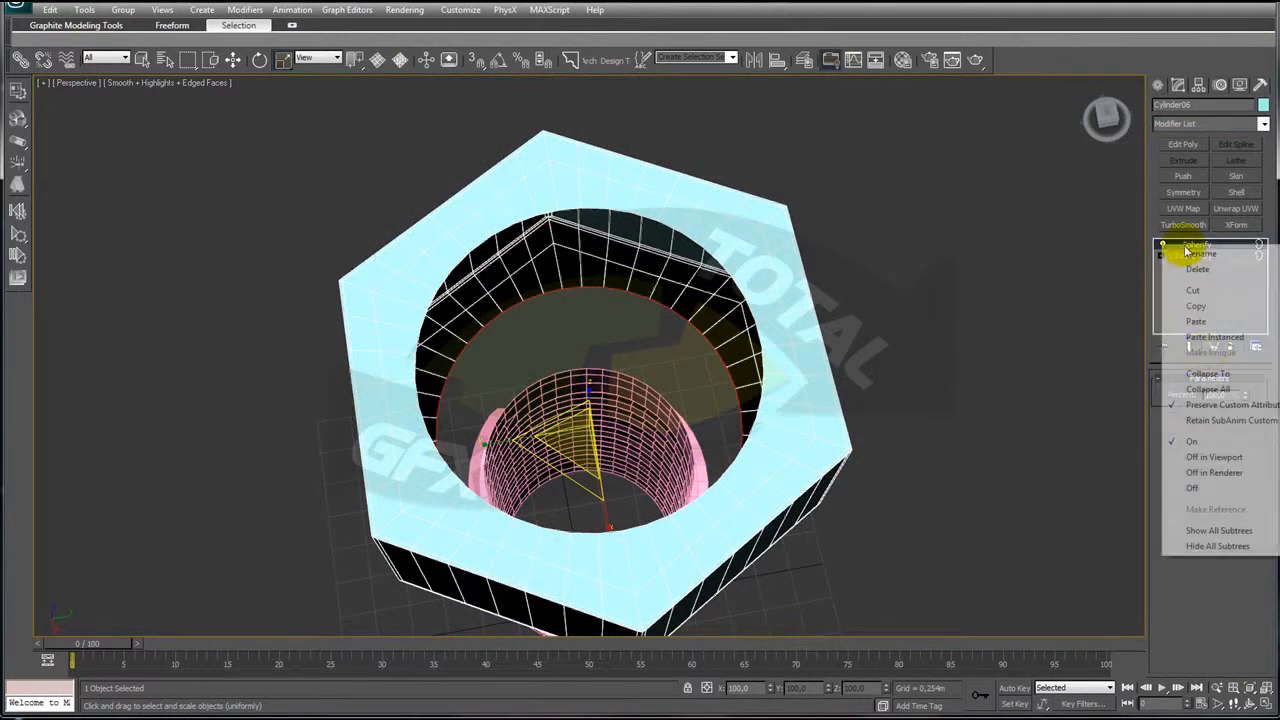
left_click(1204, 374)
left_click(712, 419)
- Select the borders of both round head openings and extrude them slightly inward with a scaled copy
middle_click_drag(776, 406, 814, 385)
scroll(814, 385, "down", 2)
left_click(1207, 396)
left_click_drag(938, 245, 656, 360)
mouse_move(722, 366)
middle_mouse_down("alt")
mouse_move(729, 387)
mouse_move(737, 371)
middle_mouse_up("alt")
scroll(733, 386, "up", 2)
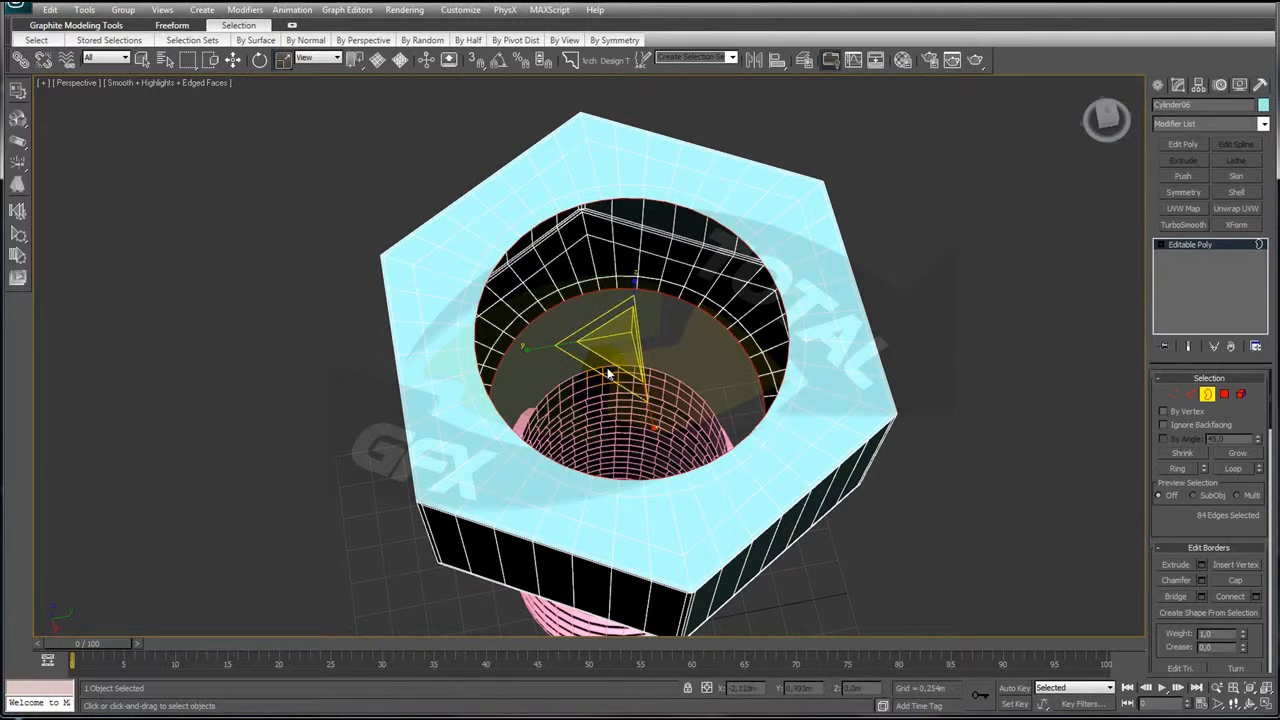
left_click_drag(698, 332, 688, 340)
left_click_drag(609, 367, 619, 364, "shift")
middle_click_drag(622, 365, 808, 428, "alt")
- Select the threaded tube and move it vertically so its upper end sits just below the head's underside opening
left_click(1224, 254)
middle_click_drag(894, 466, 886, 466, "alt")
left_click(665, 500)
left_click_drag(620, 565, 611, 409)
middle_click_drag(611, 409, 578, 378, "alt")
scroll(600, 400, "down", 6)
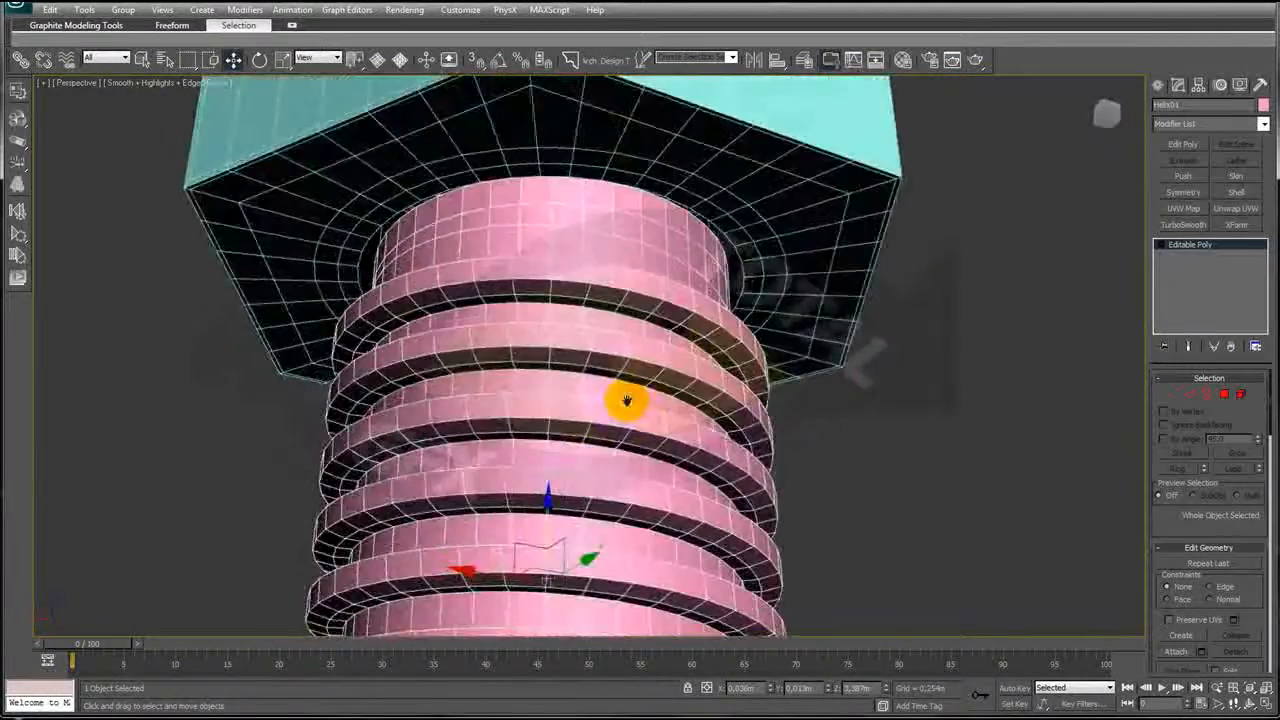
left_click_drag(572, 372, 571, 403)
middle_click_drag(596, 392, 581, 398, "alt")
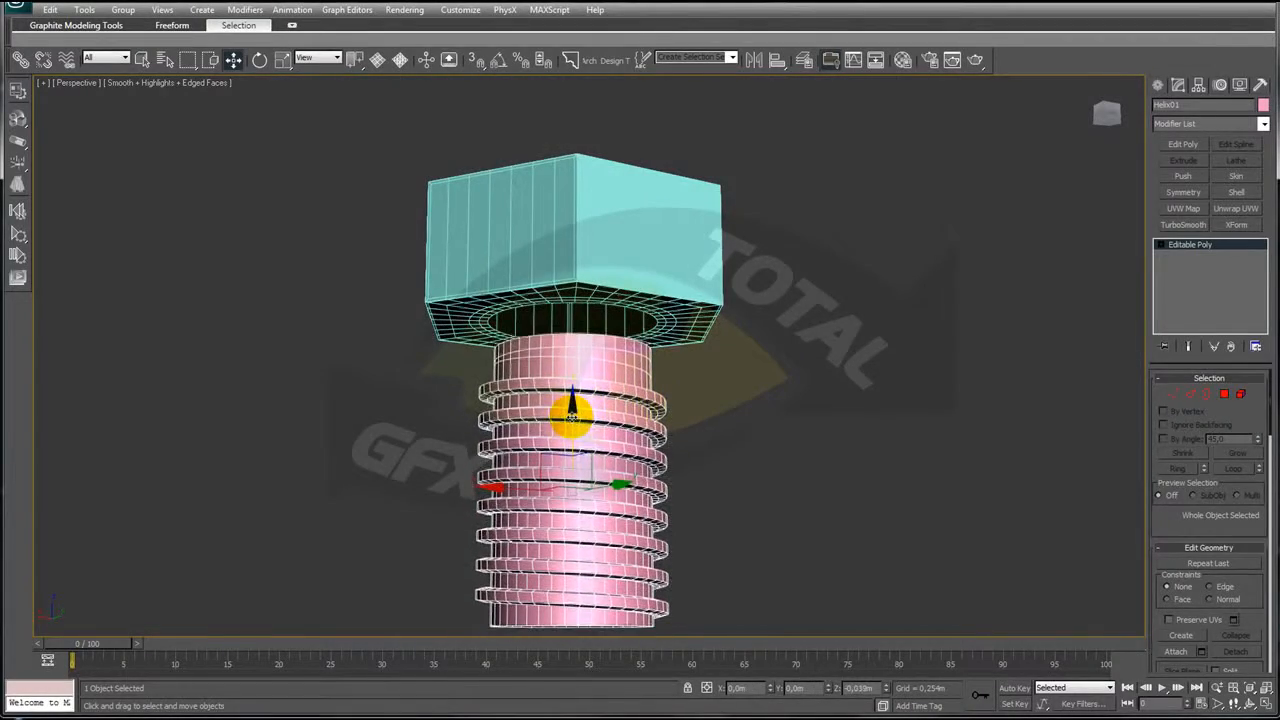
- Attach the hexagonal head to the threaded tube as one object and leave the Attach command
scroll(700, 420, "up", 6)
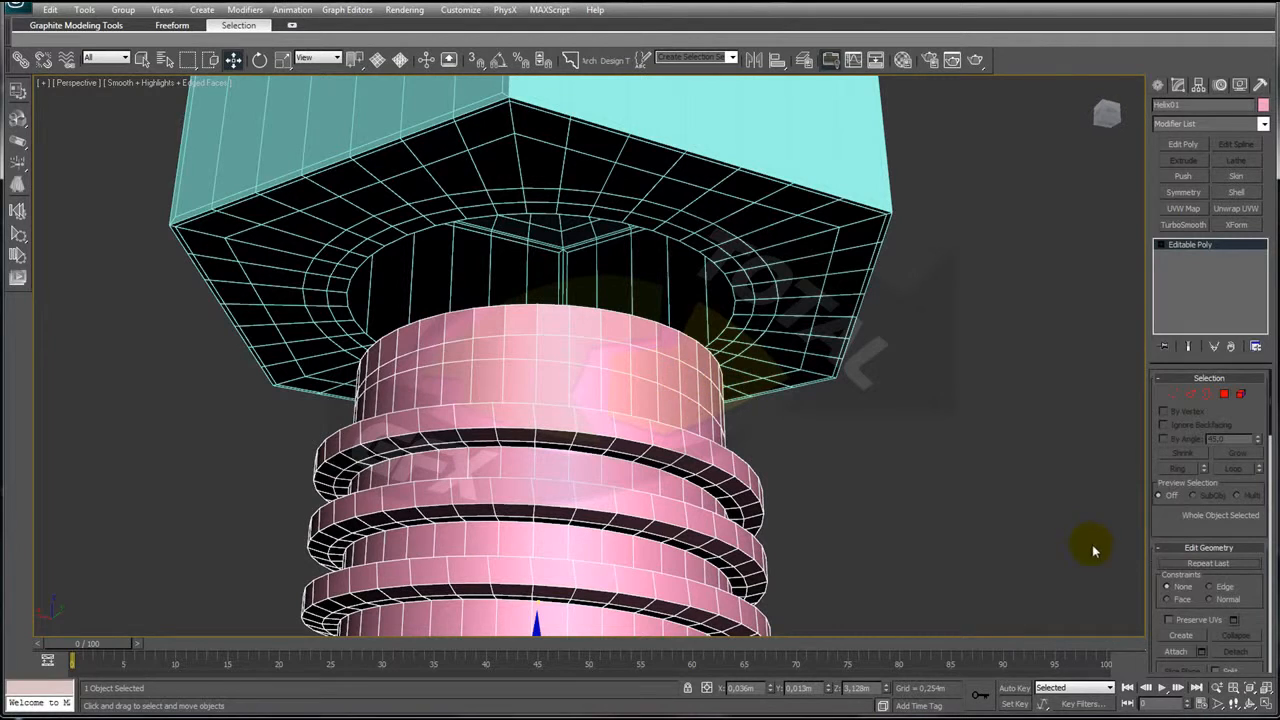
left_click_drag(1170, 527, 1155, 325)
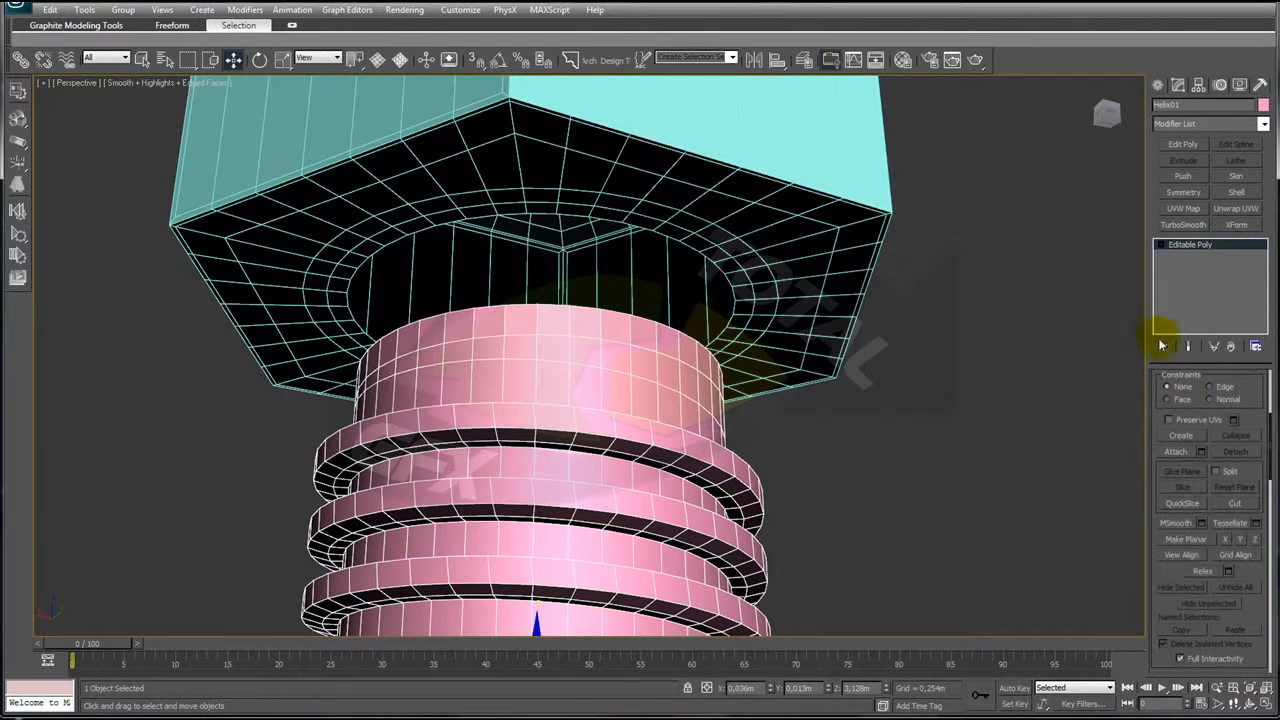
left_click(1182, 454)
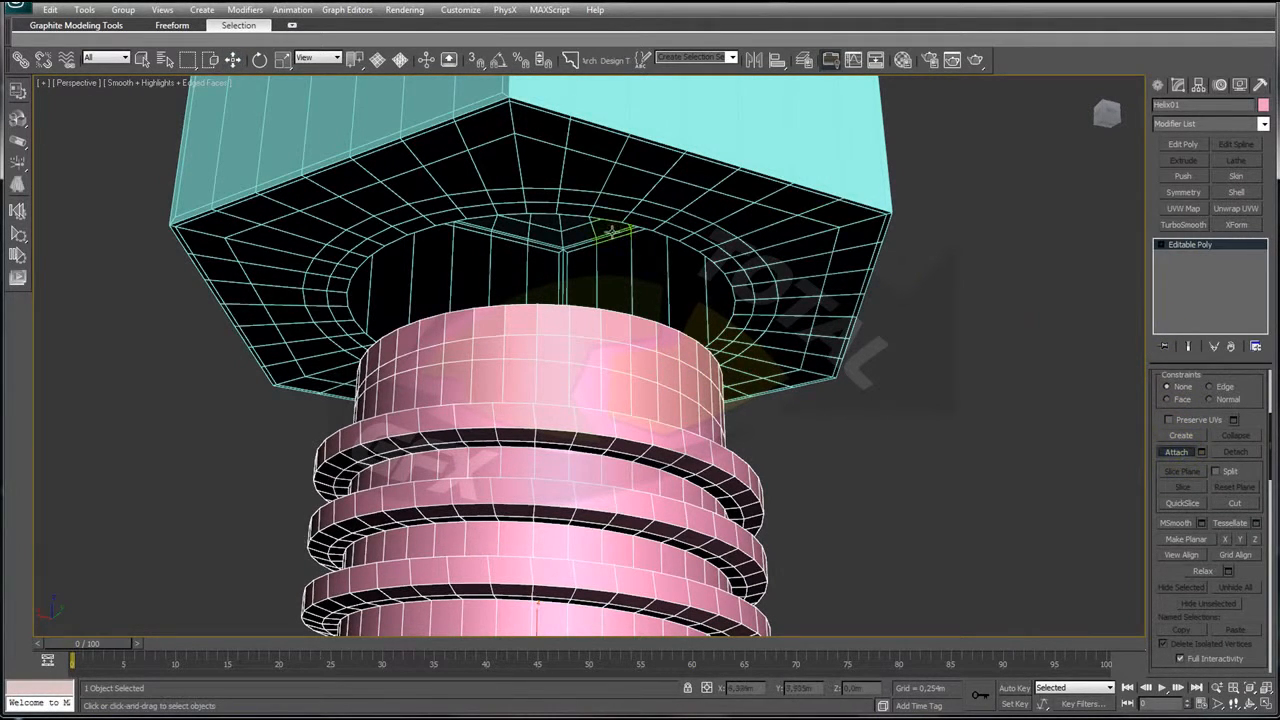
left_click(772, 264)
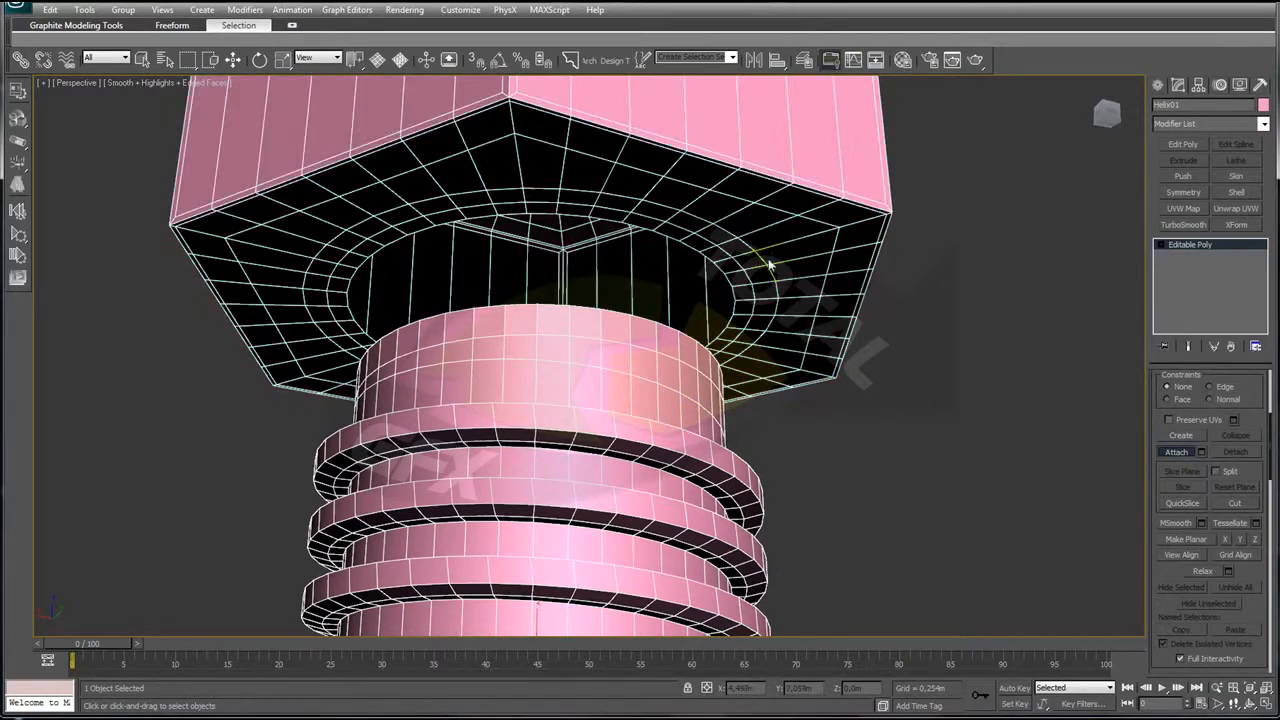
scroll(795, 338, "down", 6)
scroll(770, 370, "up", 5)
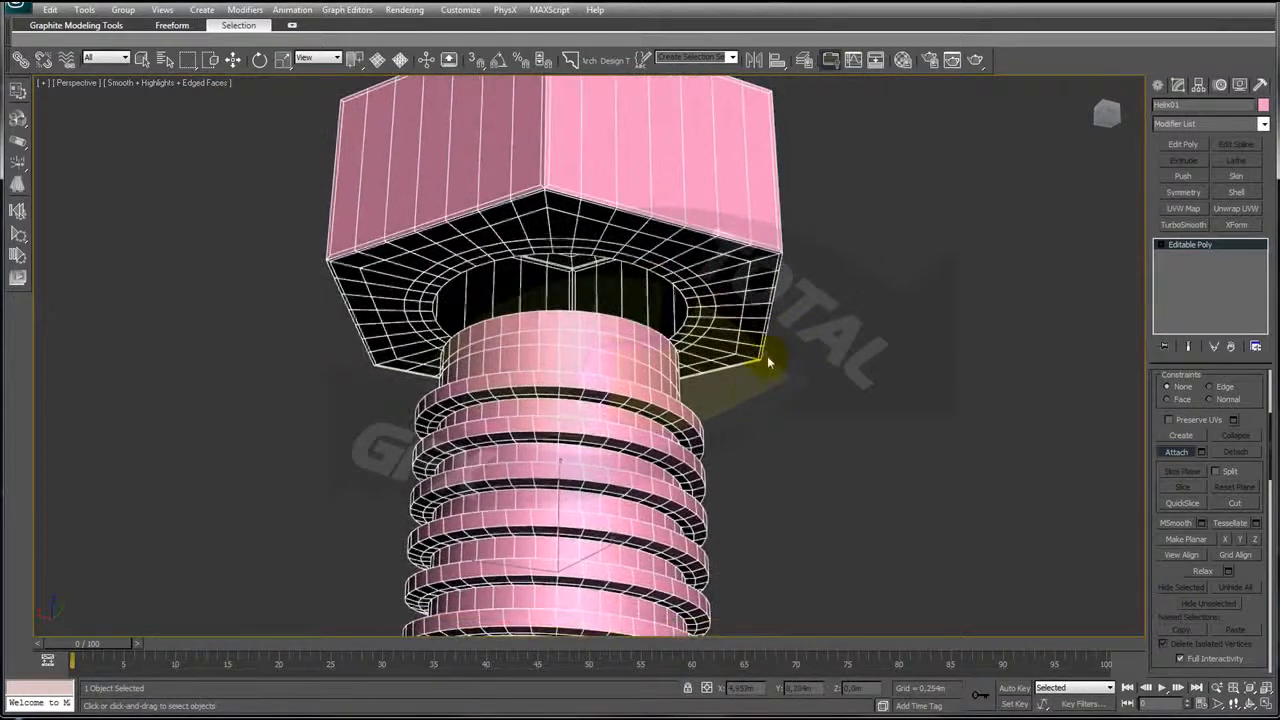
scroll(757, 382, "down", 3)
key("w")
mouse_move(560, 410)
middle_mouse_down("alt")
mouse_move(640, 537)
mouse_move(571, 409)
middle_mouse_up("alt")
scroll(760, 445, "up", 5)
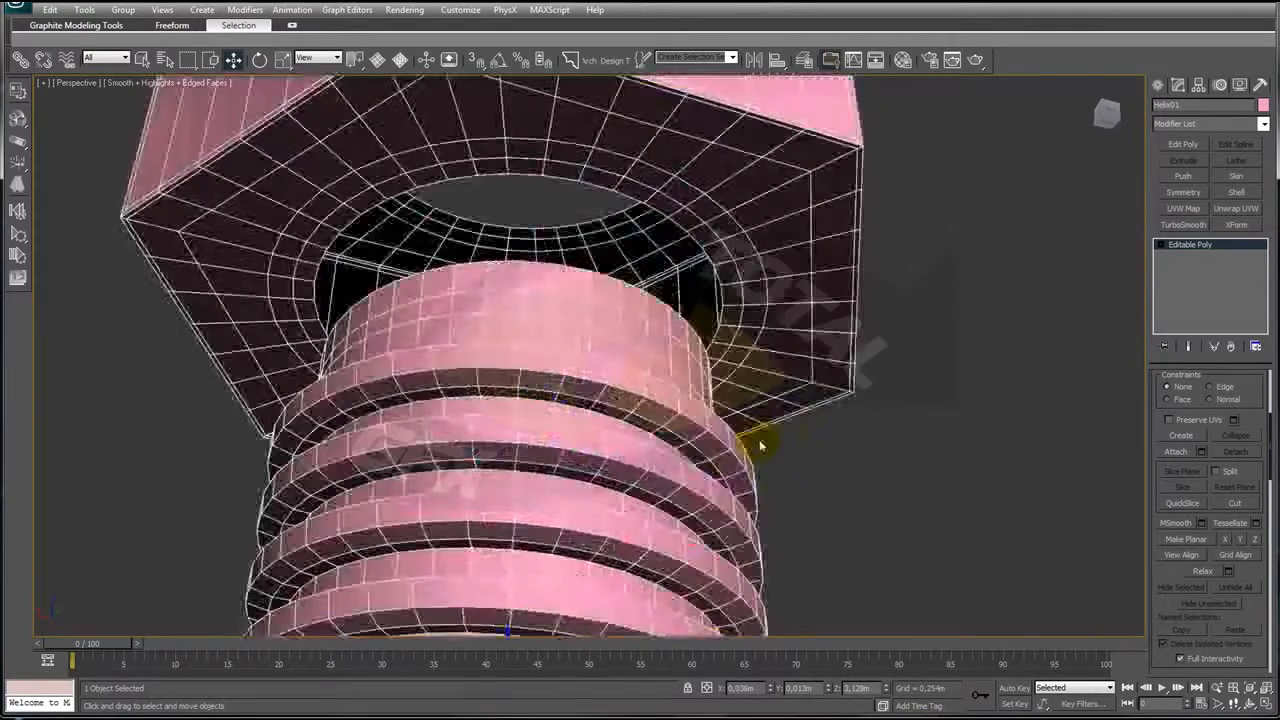
- Select the border of the head's underside opening together with the tube's upper border
left_click(1194, 279)
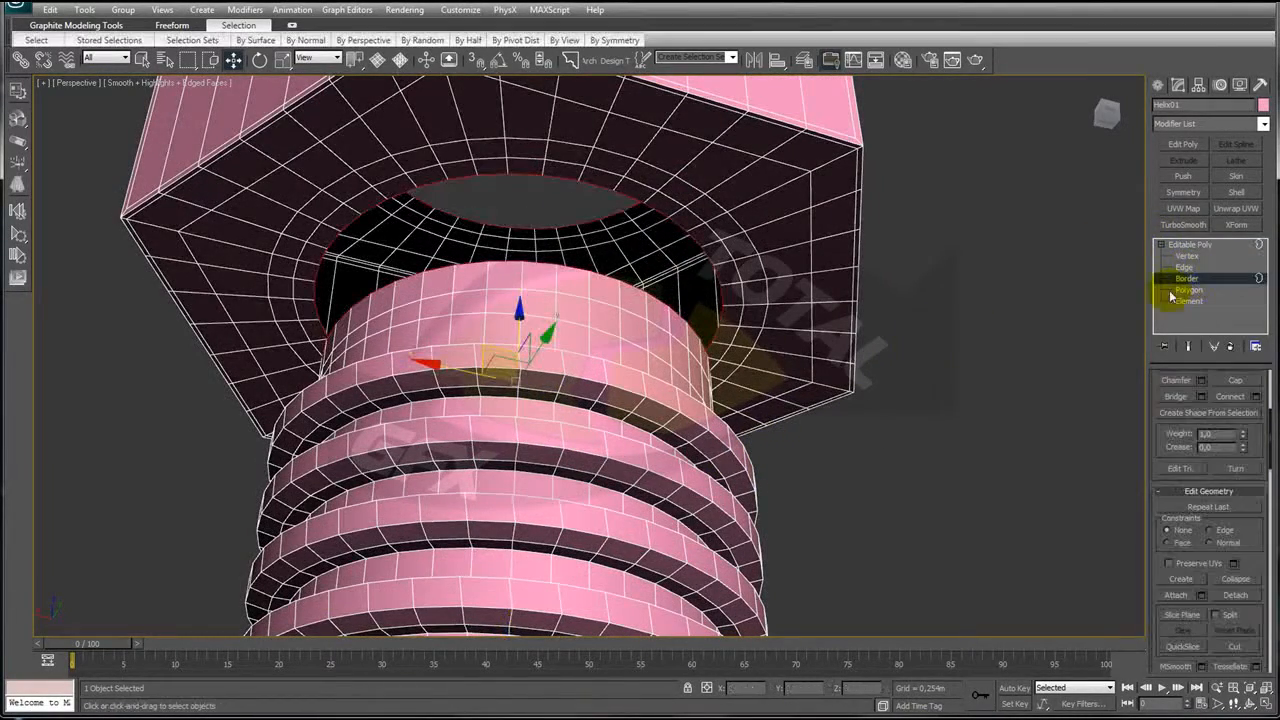
left_click(692, 238)
left_click(690, 300)
mouse_move(697, 296)
middle_mouse_down("alt")
mouse_move(705, 325)
mouse_move(703, 300)
middle_mouse_up("alt")
middle_click_drag(646, 346, 782, 397, "alt")
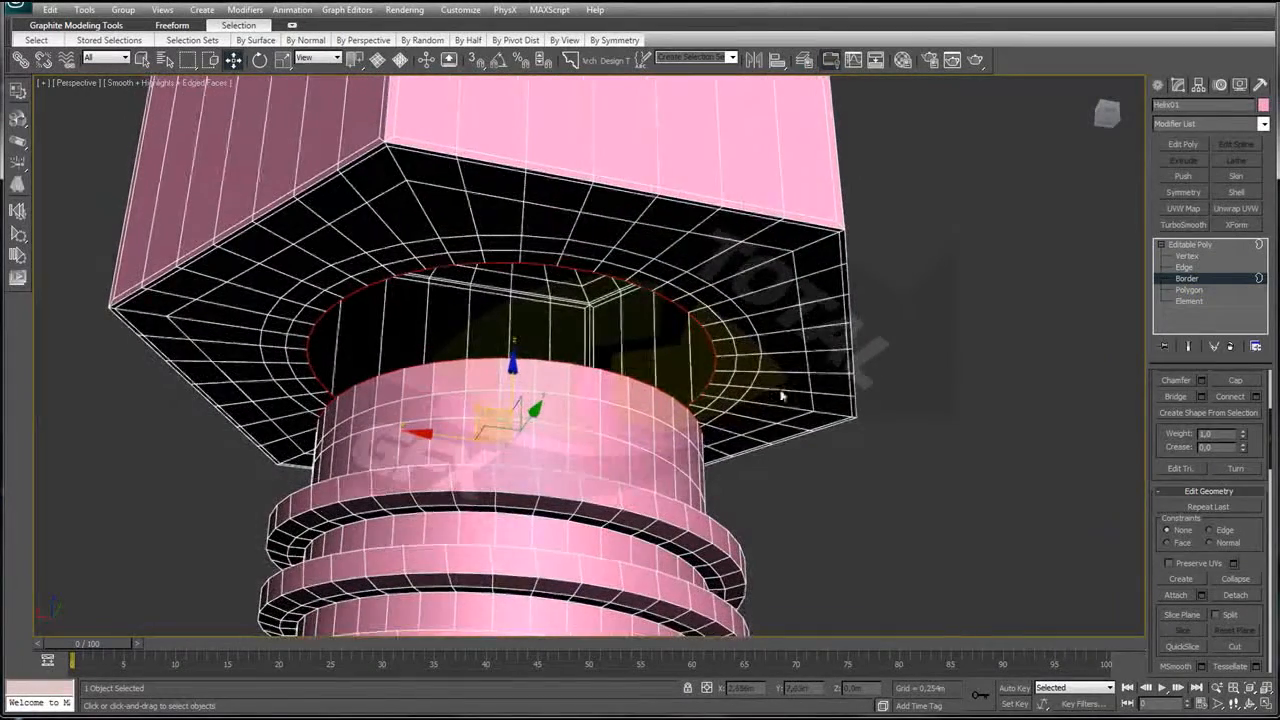
- Bridge the two selected borders with the Bridge settings open and inspect the connection from several sides
scroll(1160, 447, "up", 3)
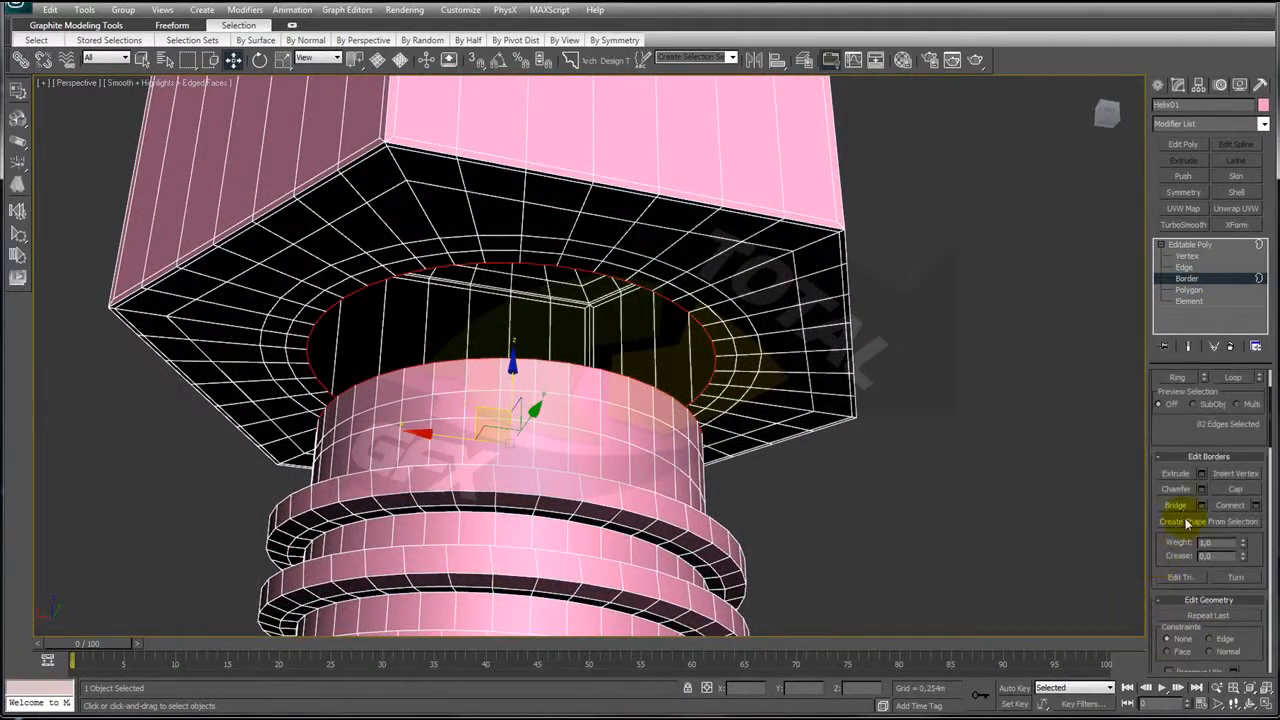
left_click(1202, 505)
left_click_drag(663, 286, 972, 272)
middle_click_drag(755, 378, 600, 425, "alt")
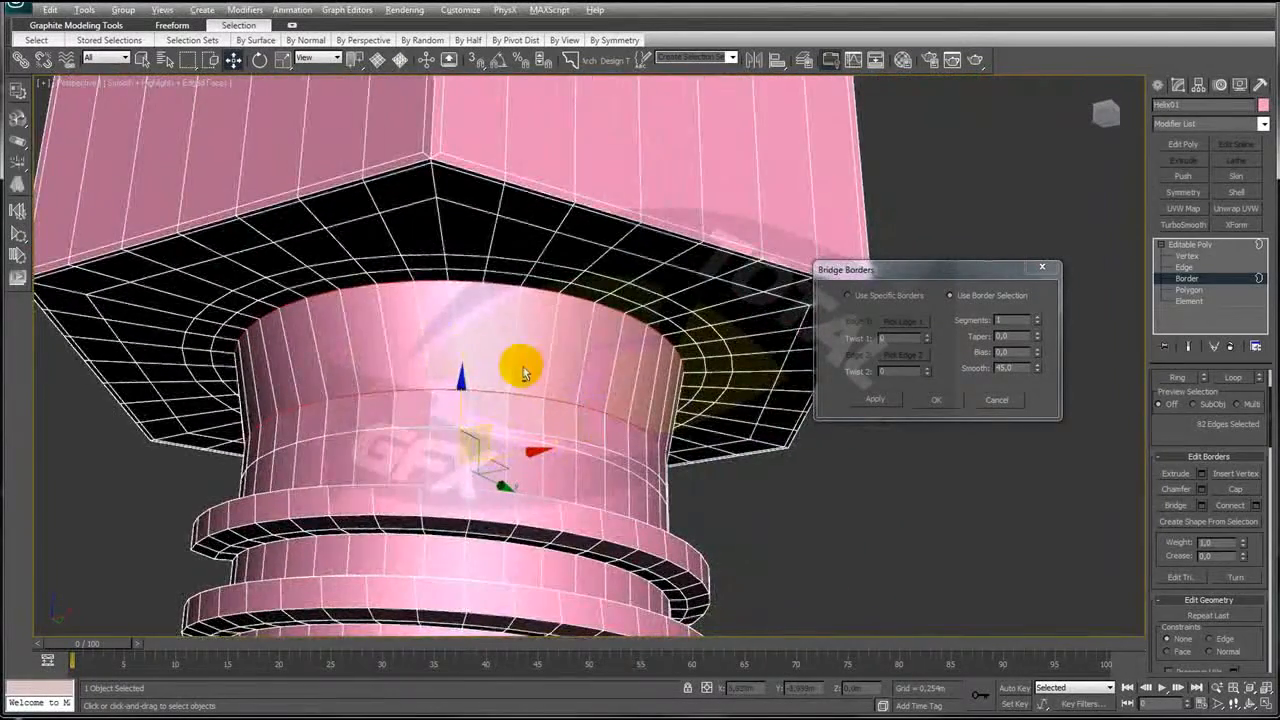
middle_click_drag(523, 368, 520, 368, "alt")
scroll(541, 344, "up", 2)
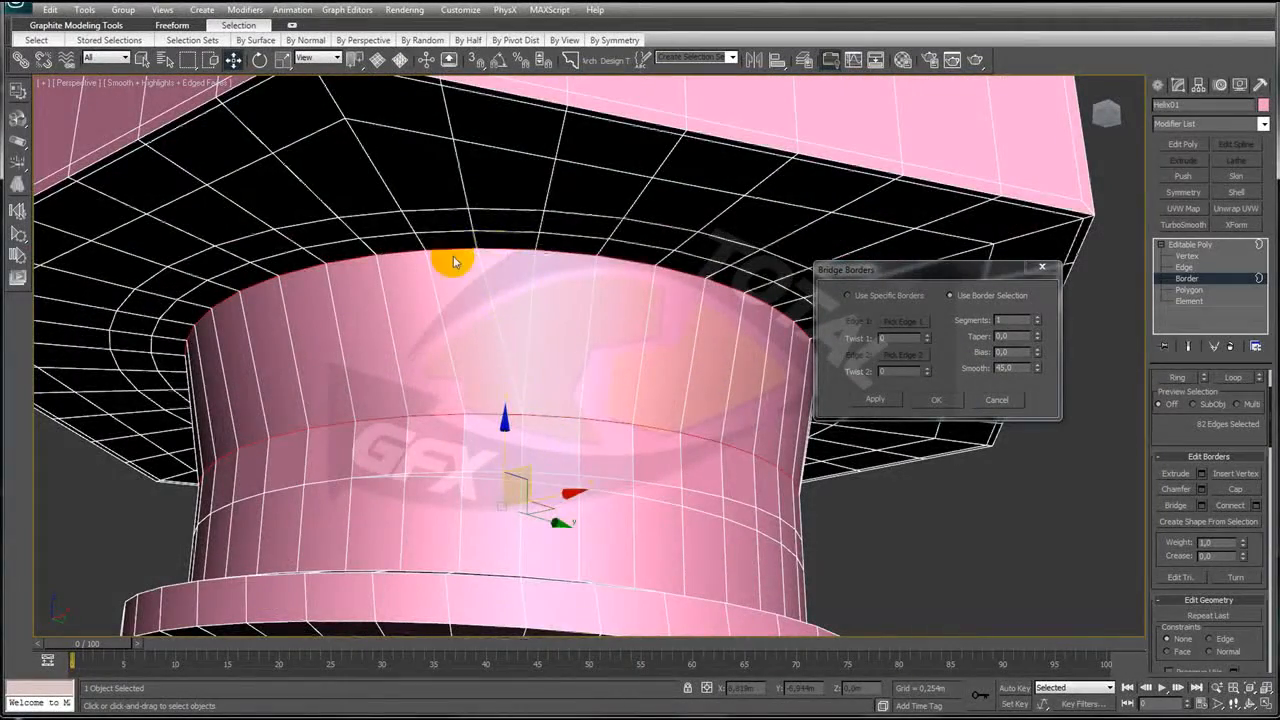
scroll(626, 440, "down", 2)
middle_click_drag(690, 472, 591, 475, "alt")
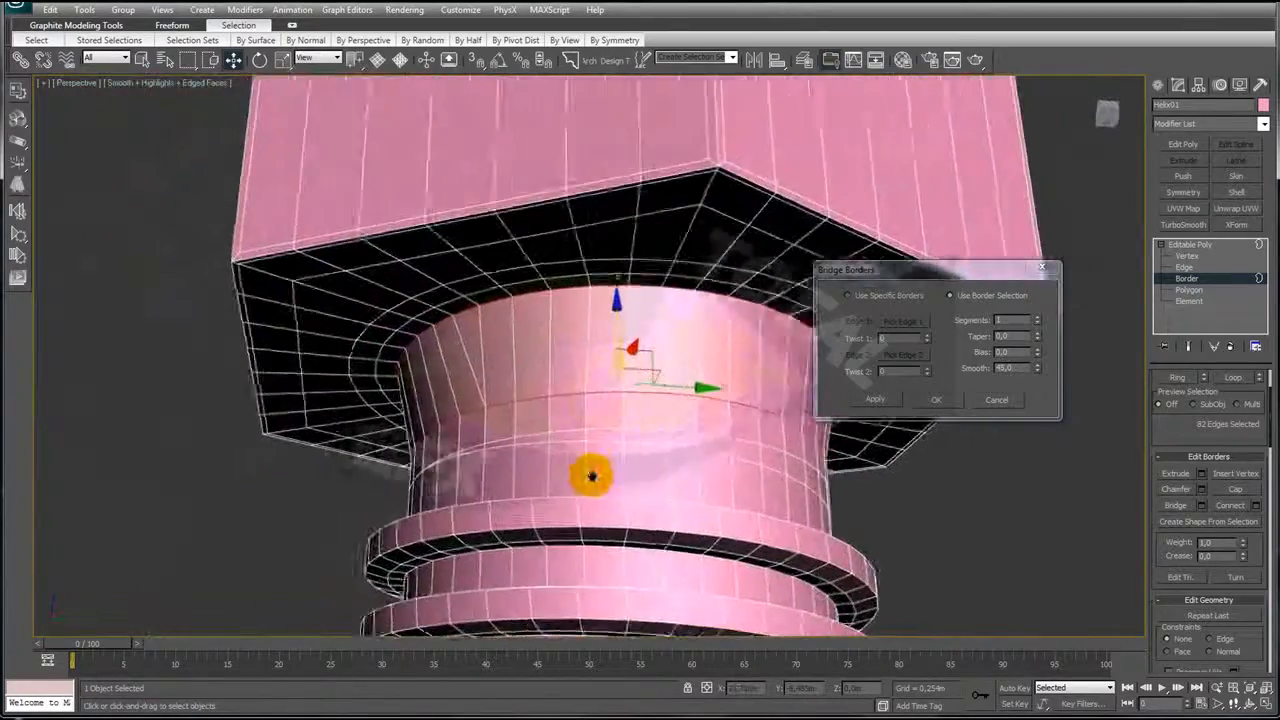
scroll(600, 462, "down", 2)
middle_click_drag(541, 202, 652, 247, "alt")
middle_click_drag(365, 277, 666, 242, "alt")
scroll(635, 272, "up", 3)
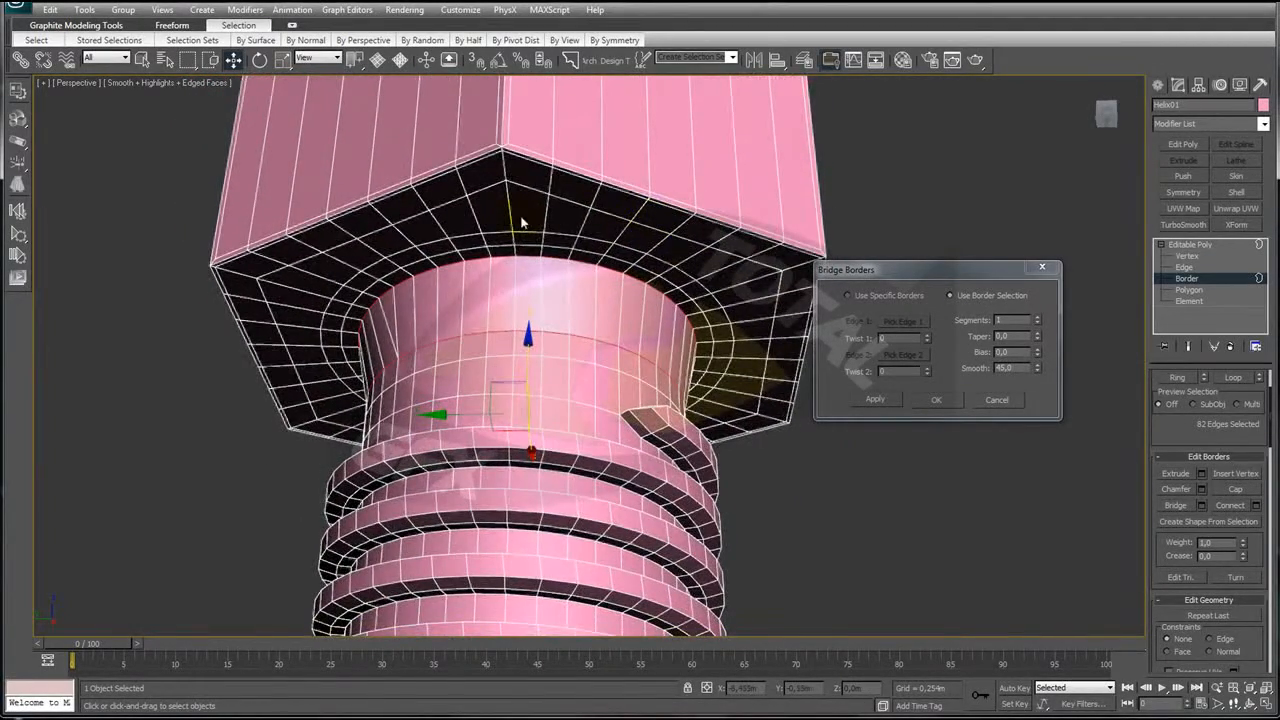
middle_click_drag(566, 229, 580, 258, "alt")
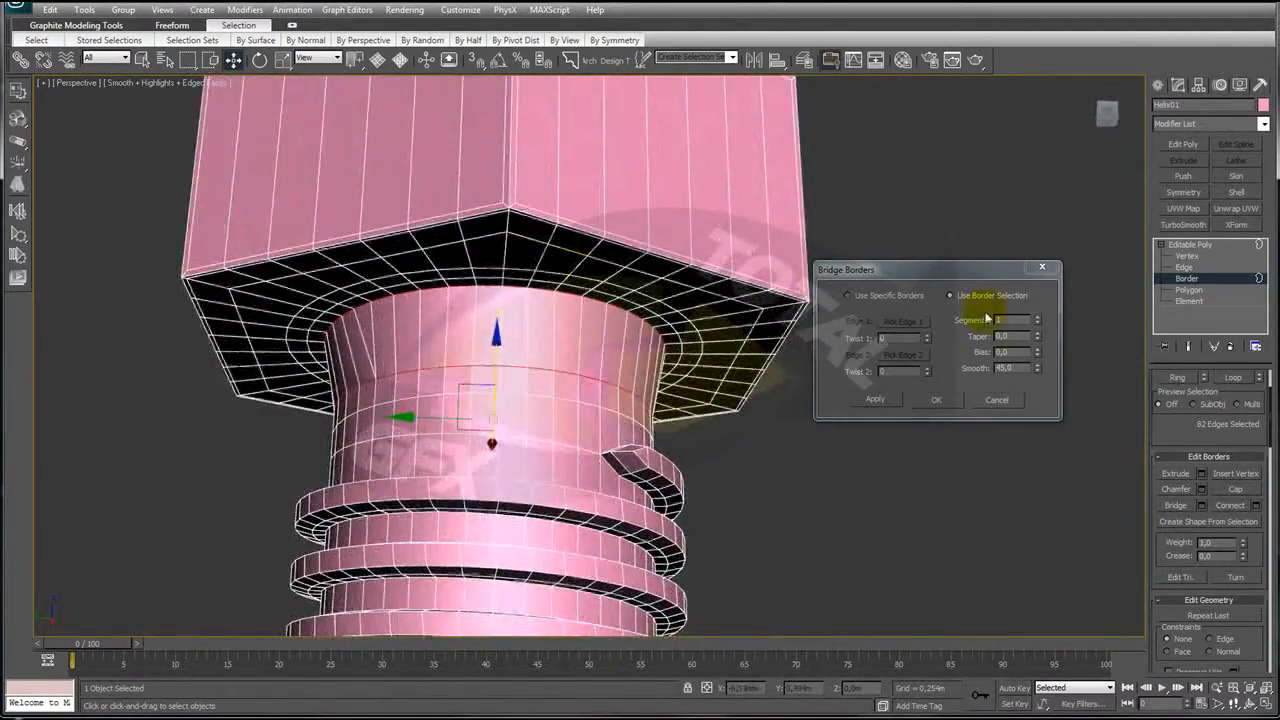
- Set the border bridge to 4 segments and accept it
left_click(1040, 320)
middle_click_drag(722, 412, 700, 370, "alt")
mouse_move(1040, 344)
left_mouse_down()
mouse_move(1037, 294)
mouse_move(1040, 363)
mouse_move(1035, 291)
mouse_move(1035, 355)
mouse_move(1034, 309)
mouse_move(1034, 326)
left_mouse_up()
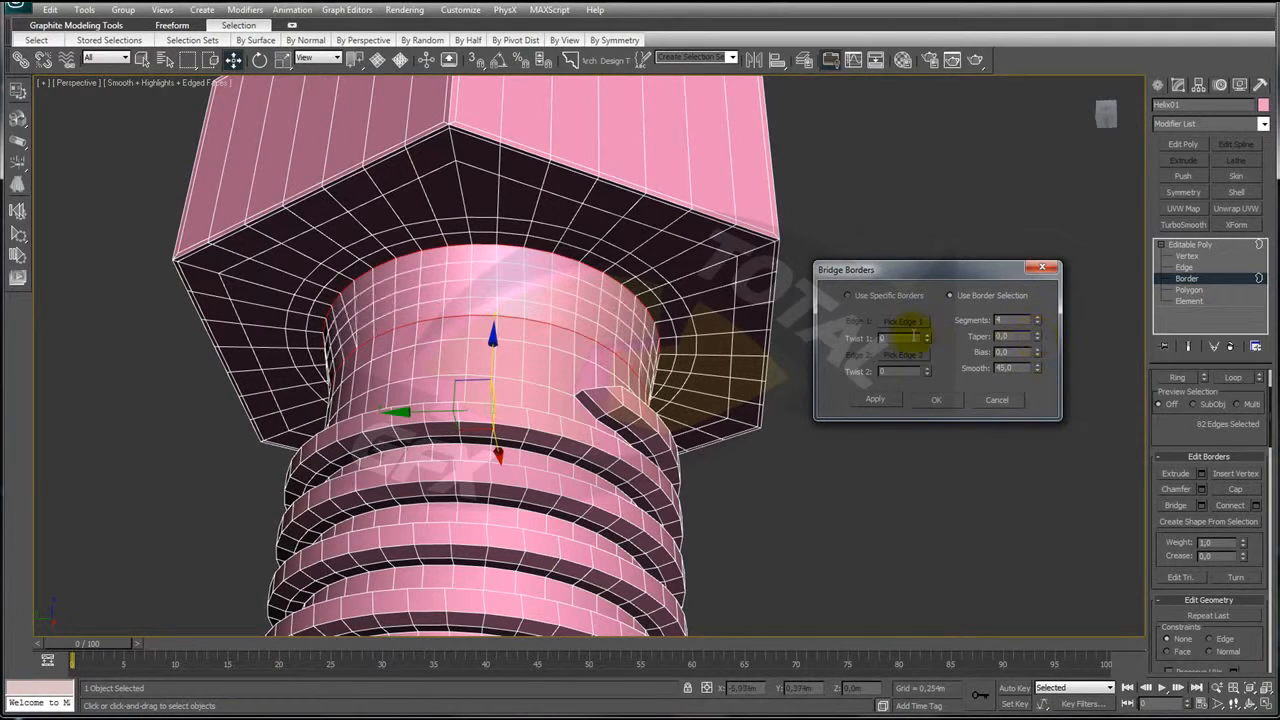
left_click(930, 400)
- Select the border at the threaded tube's free end and extrude it slightly inward with a scaled copy, forming a thin rim
scroll(757, 343, "down", 5)
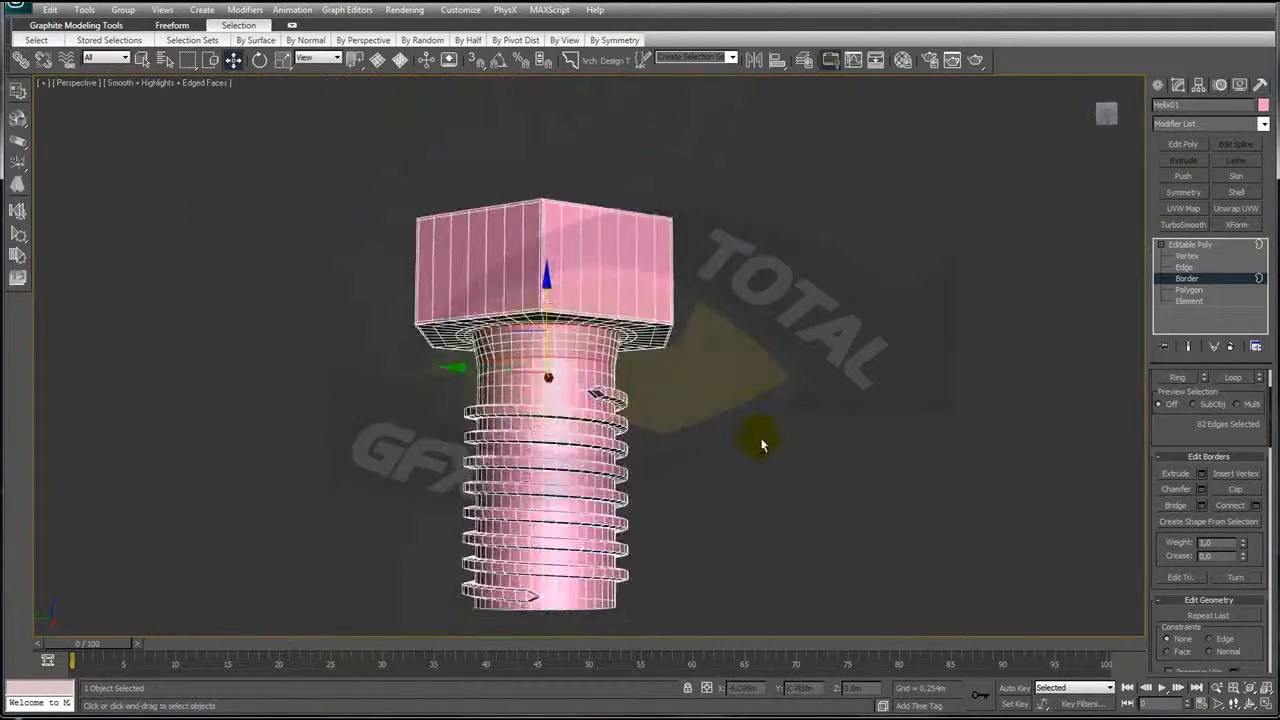
left_click(1188, 267)
left_click(1202, 281)
left_click_drag(891, 417, 620, 590)
middle_click_drag(608, 531, 610, 356, "alt")
scroll(655, 425, "up", 5)
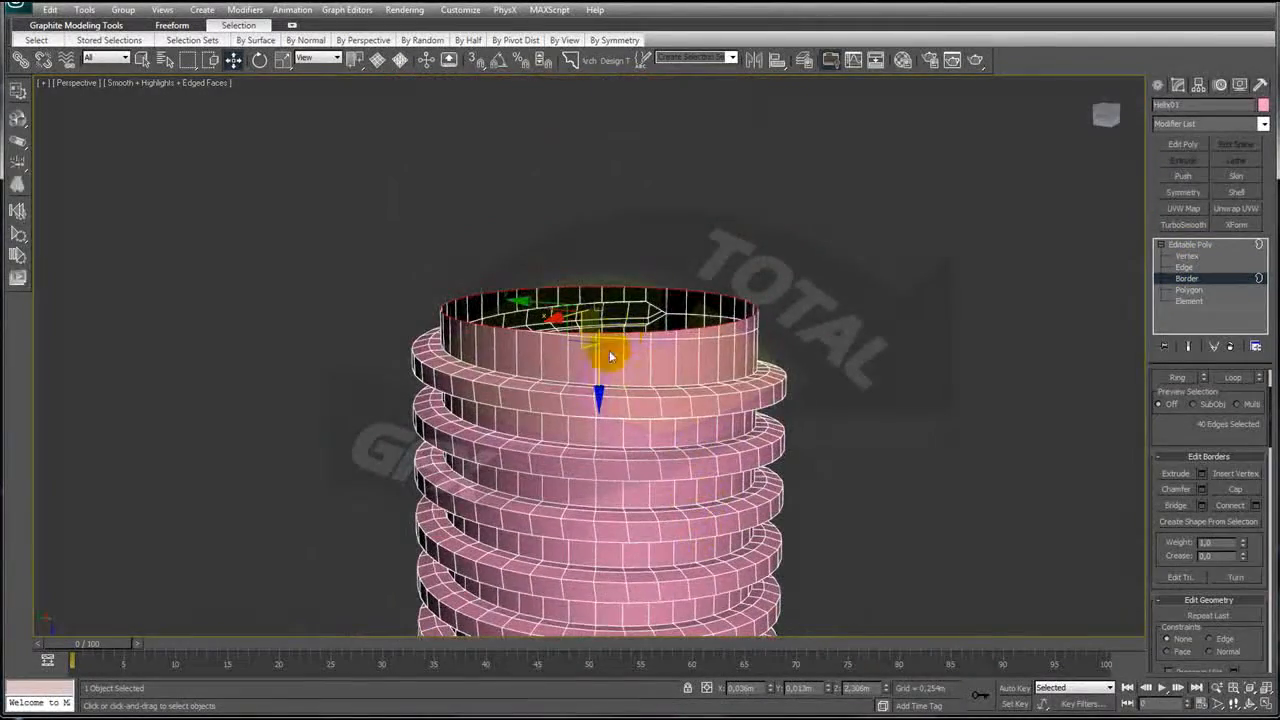
key("r")
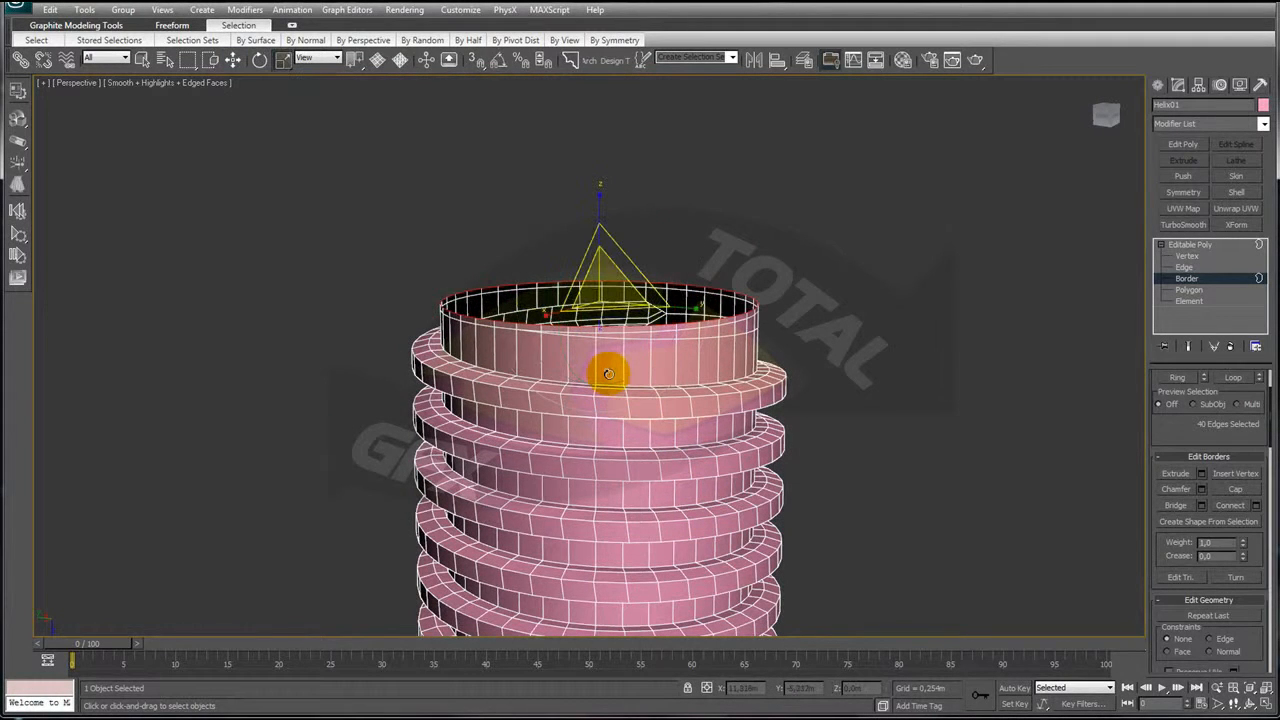
left_click_drag(603, 300, 605, 297)
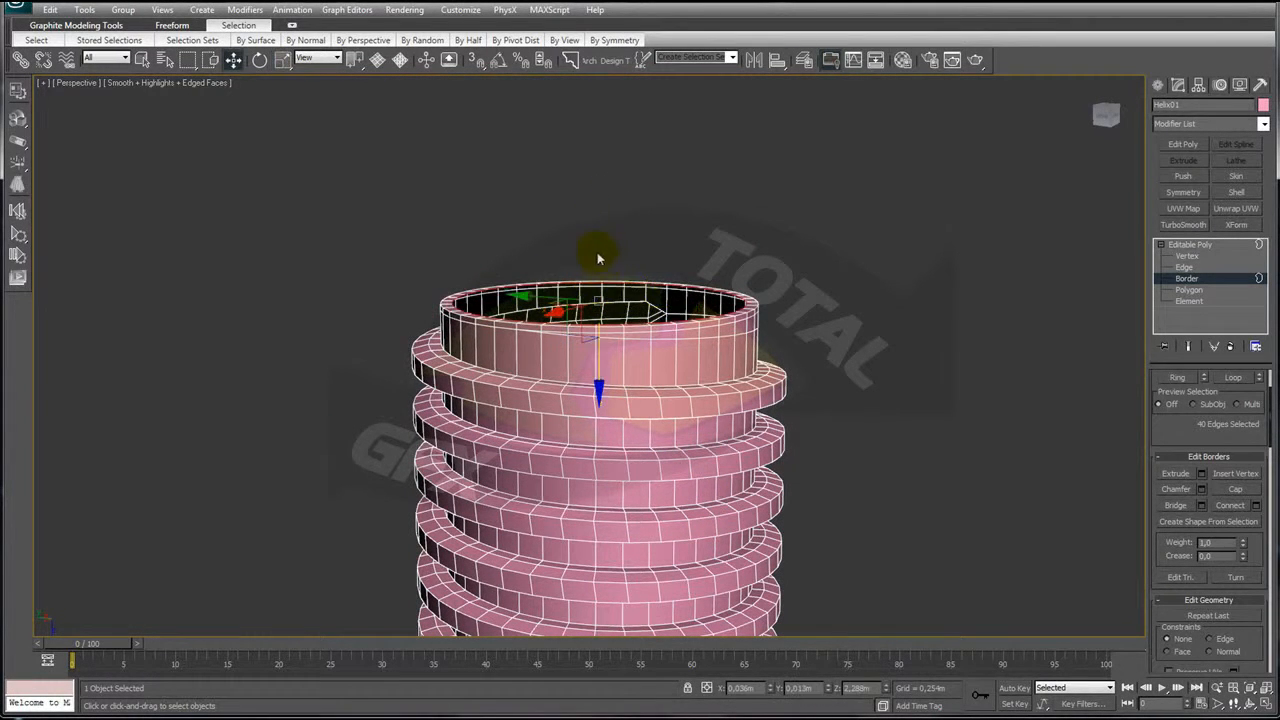
- Extrude the end border outward into a tapered bevel, extend it inward as a flat ring, and push its inner border in as a shallow recess
left_click_drag(600, 371, 598, 338)
key("r")
left_click_drag(604, 284, 607, 281)
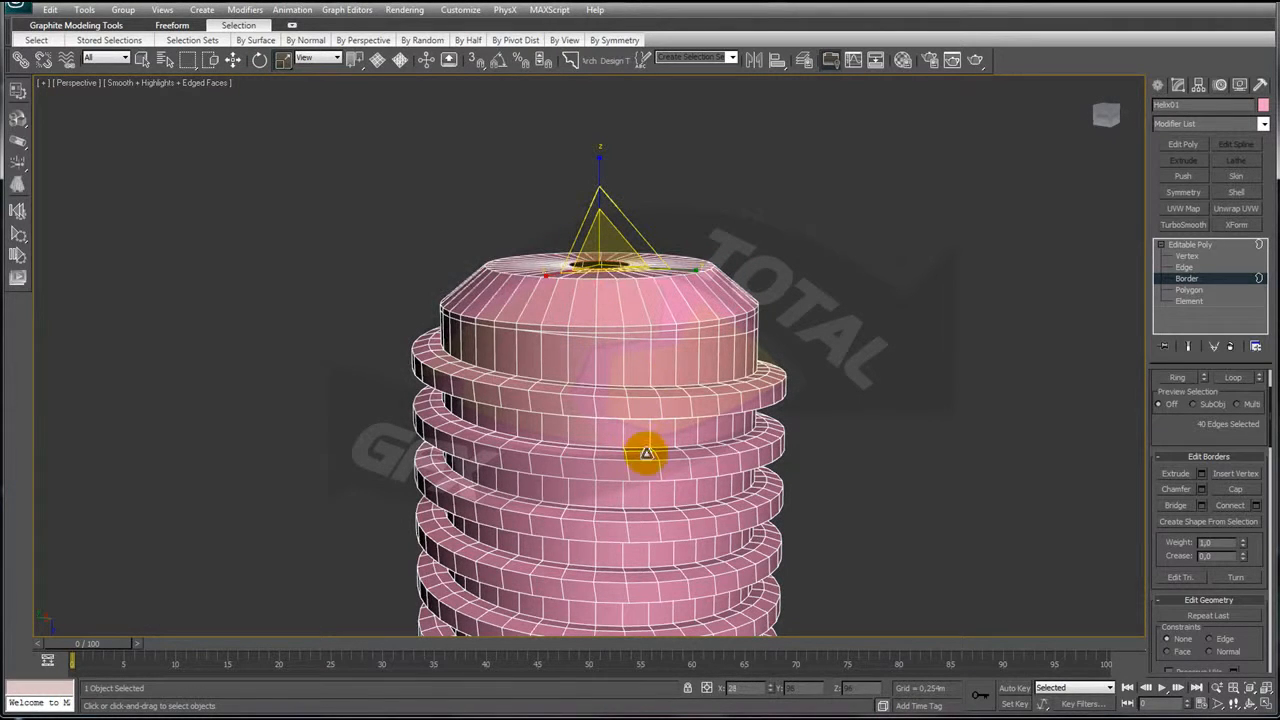
key("w")
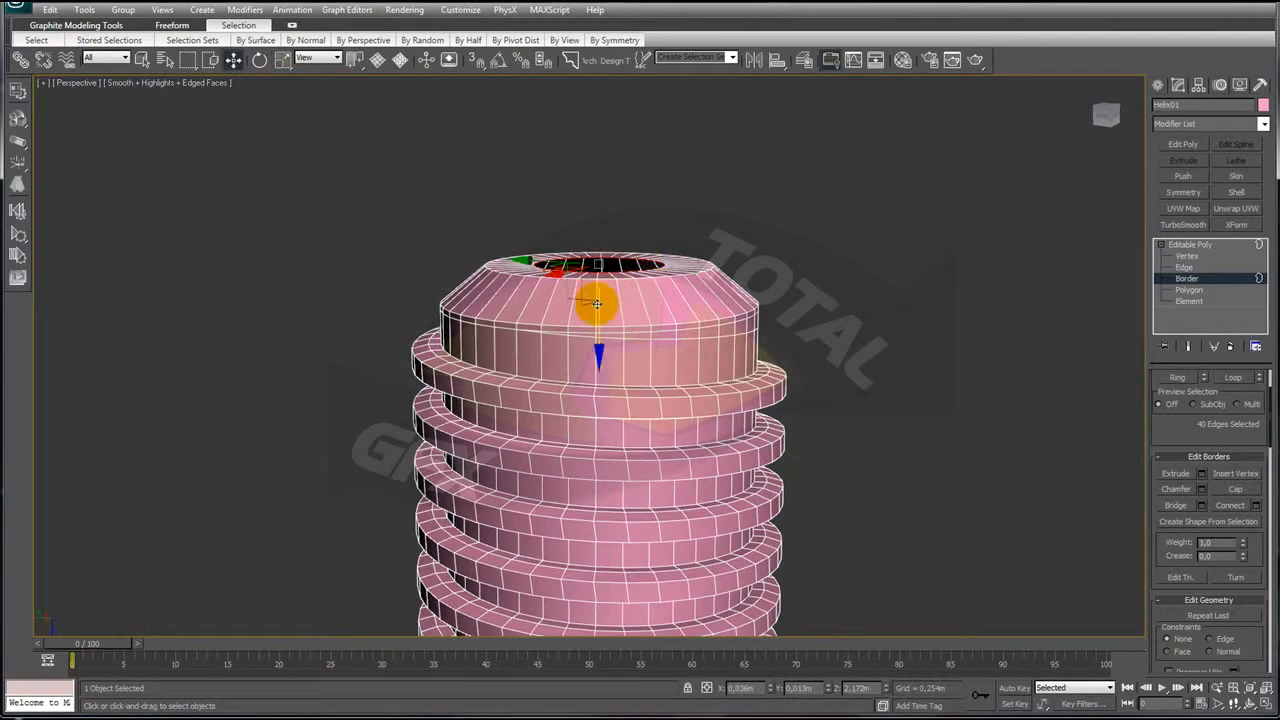
left_click_drag(598, 343, 600, 350)
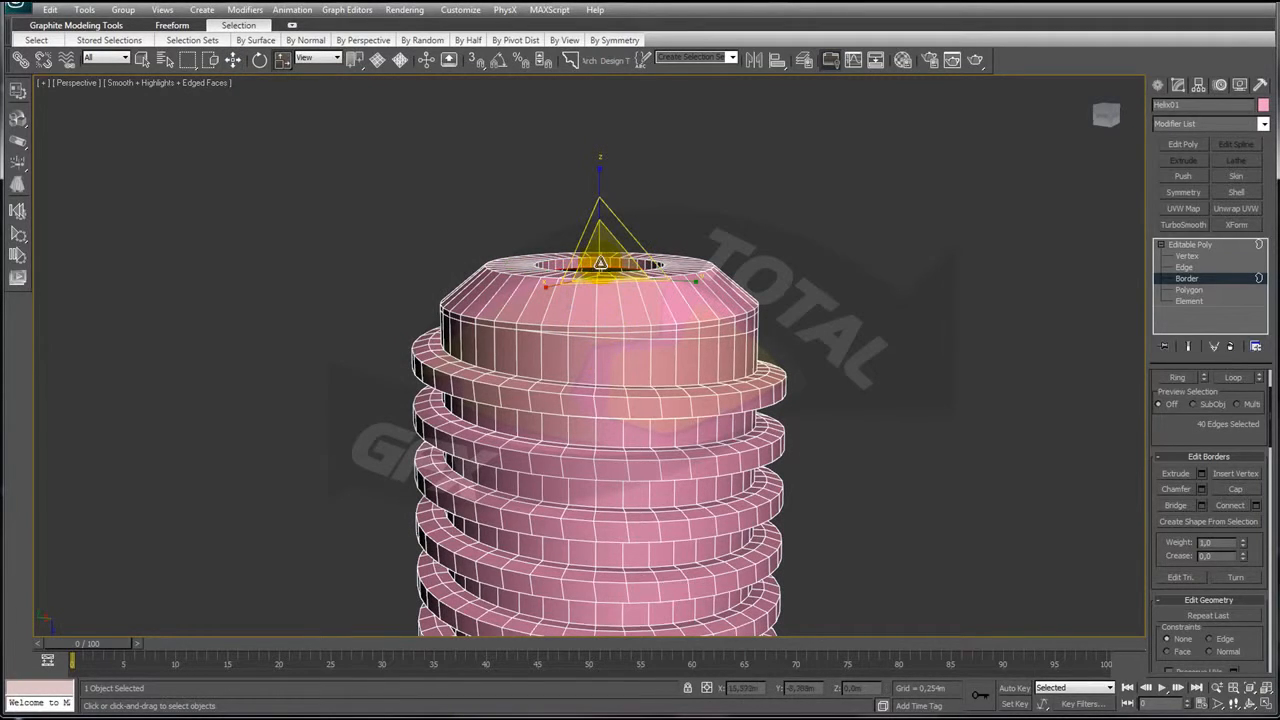
- Extrude the recess's inner border with a copy scaled down to the centre, undoing the mistaken outward scaling
left_click_drag(651, 543, 688, 500, "shift")
middle_click_drag(728, 351, 660, 380, "alt")
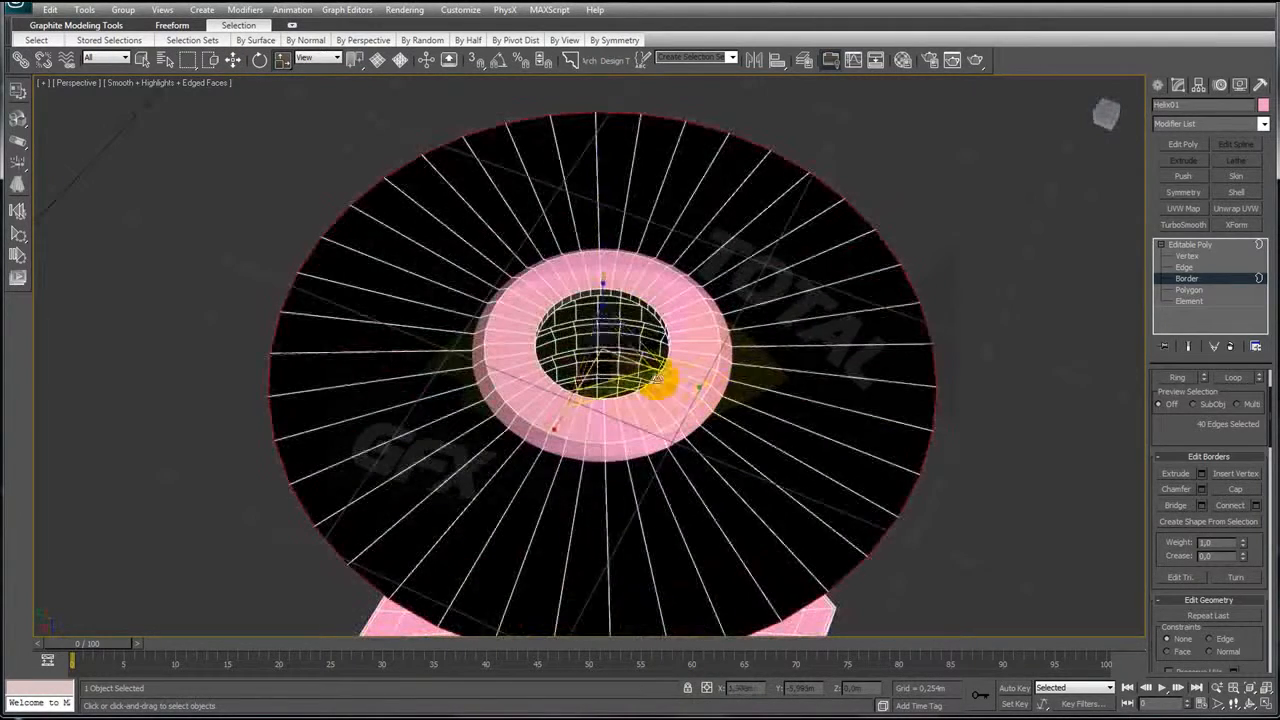
key("ctrl+z")
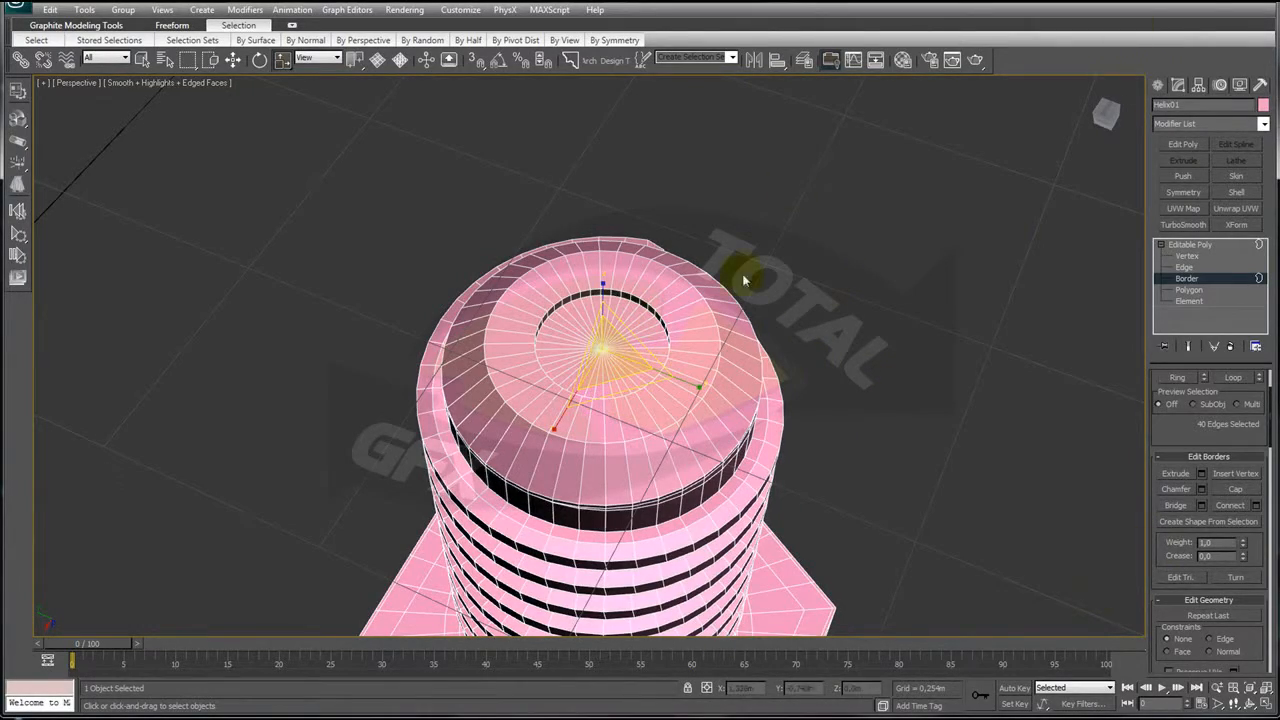
- Convert the scaled-down border at the centre of the bolt tip into its vertices and collapse them into a single vertex
scroll(723, 306, "up", 5)
middle_click_drag(766, 343, 780, 429, "alt")
left_click_drag(1180, 437, 1200, 635)
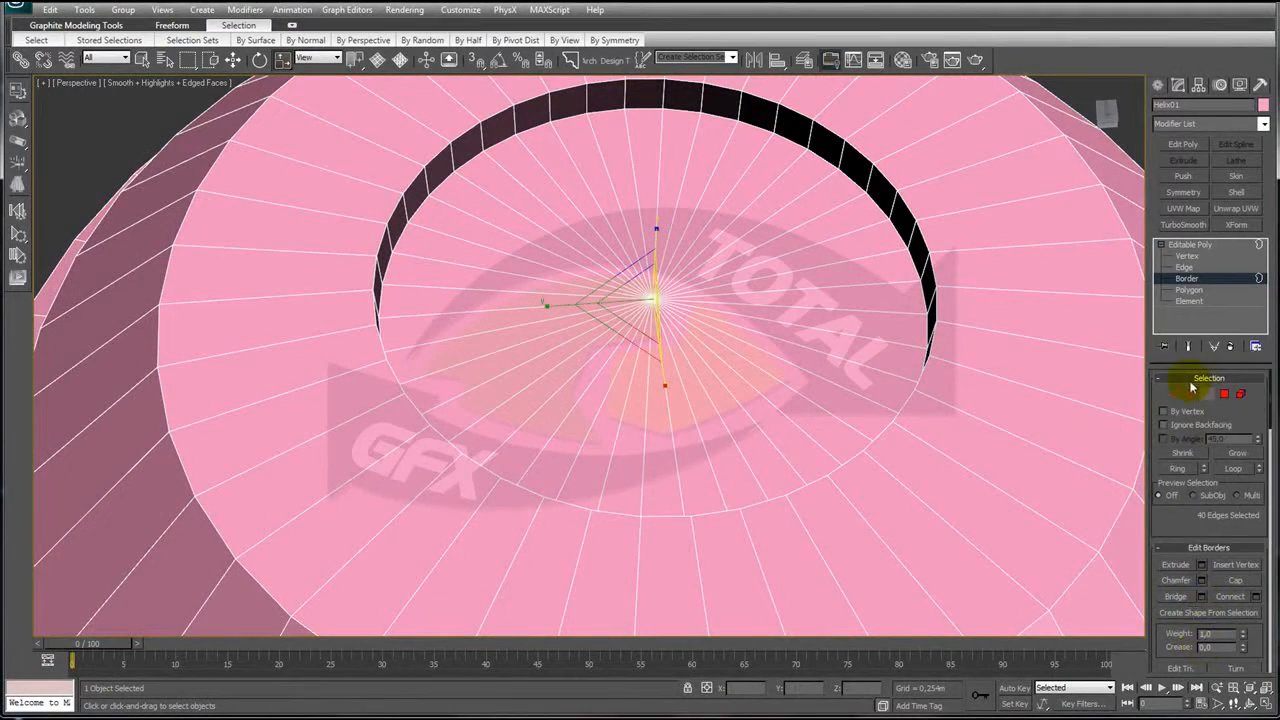
left_click(1175, 394, "ctrl")
middle_click_drag(854, 359, 829, 373)
left_click_drag(1180, 527, 1180, 319)
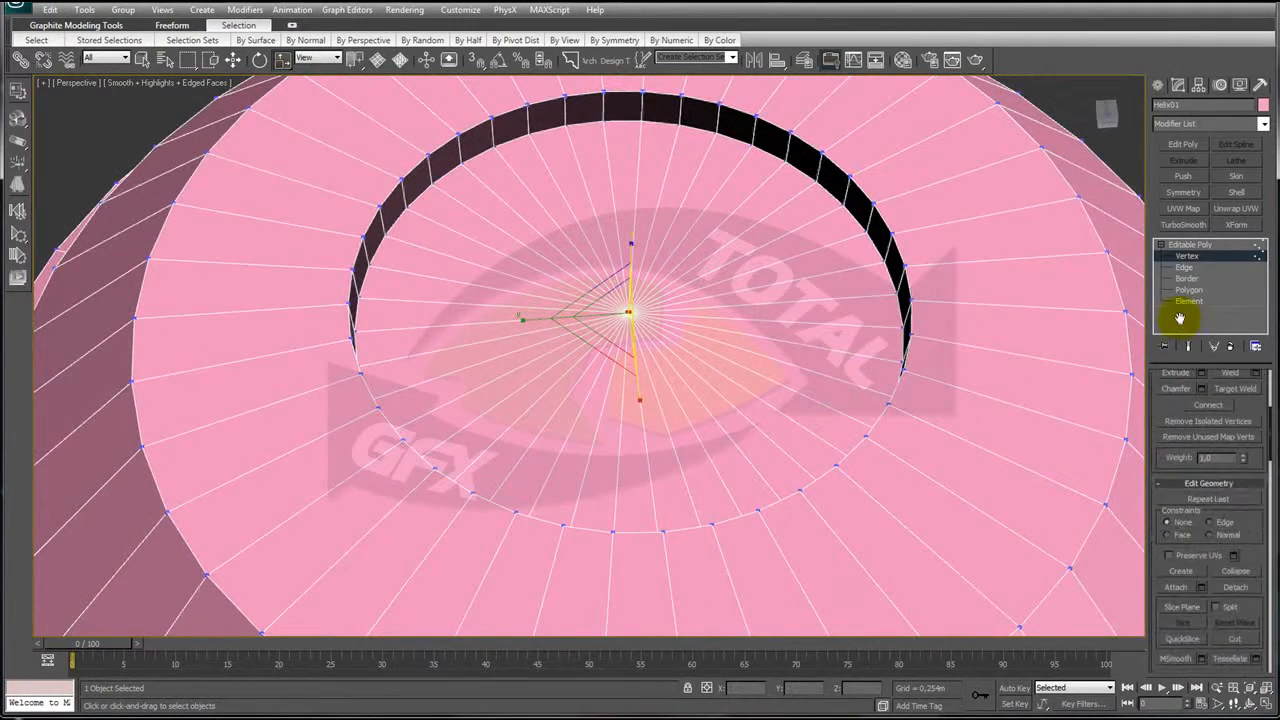
left_click_drag(1258, 530, 1255, 408)
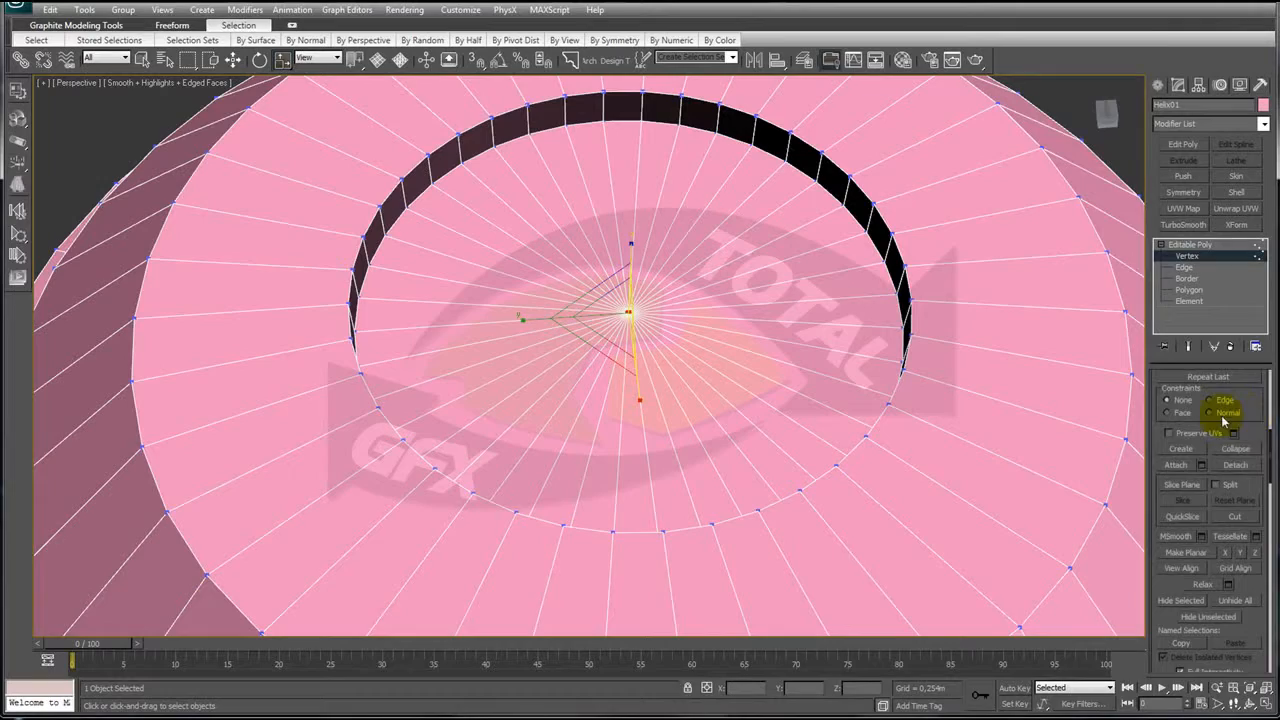
scroll(858, 368, "down", 6)
- Select the full rings of radial edges on the tip's bevel and flat ring, leaving out the stray edge in the recess
left_click(1184, 267)
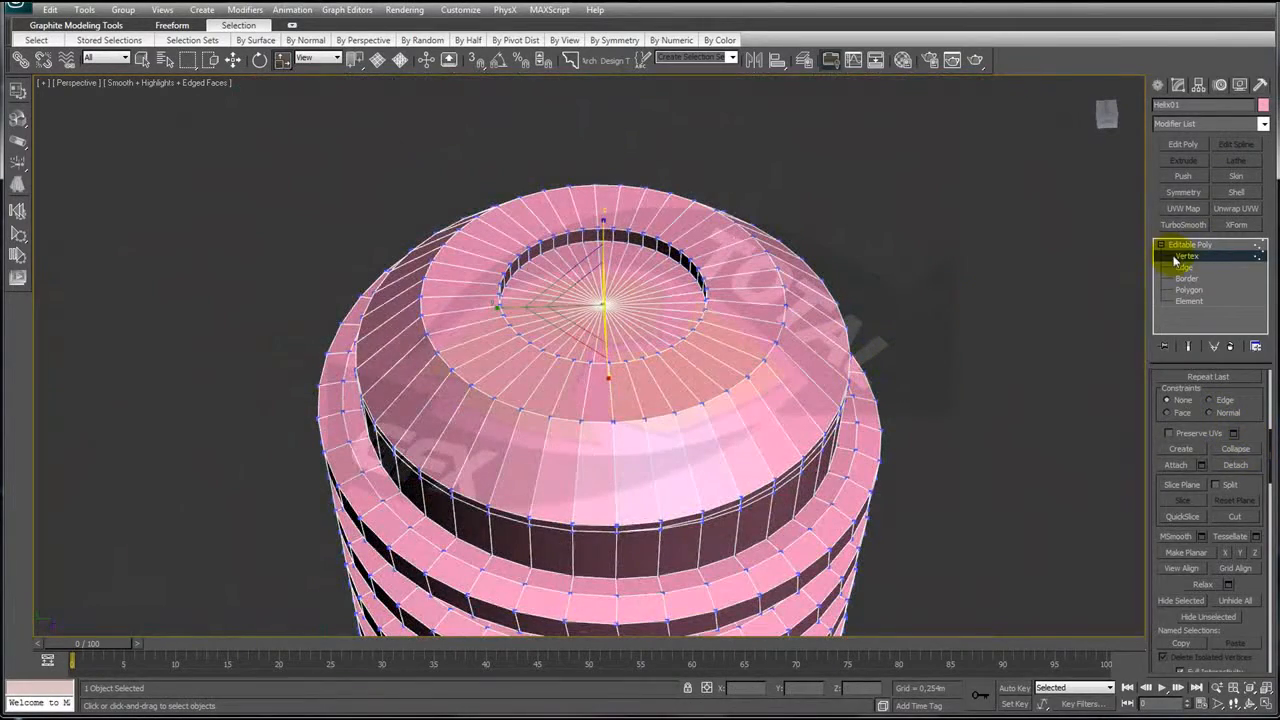
left_click(719, 446)
middle_click_drag(689, 371, 682, 330, "alt")
left_click(645, 334, "ctrl")
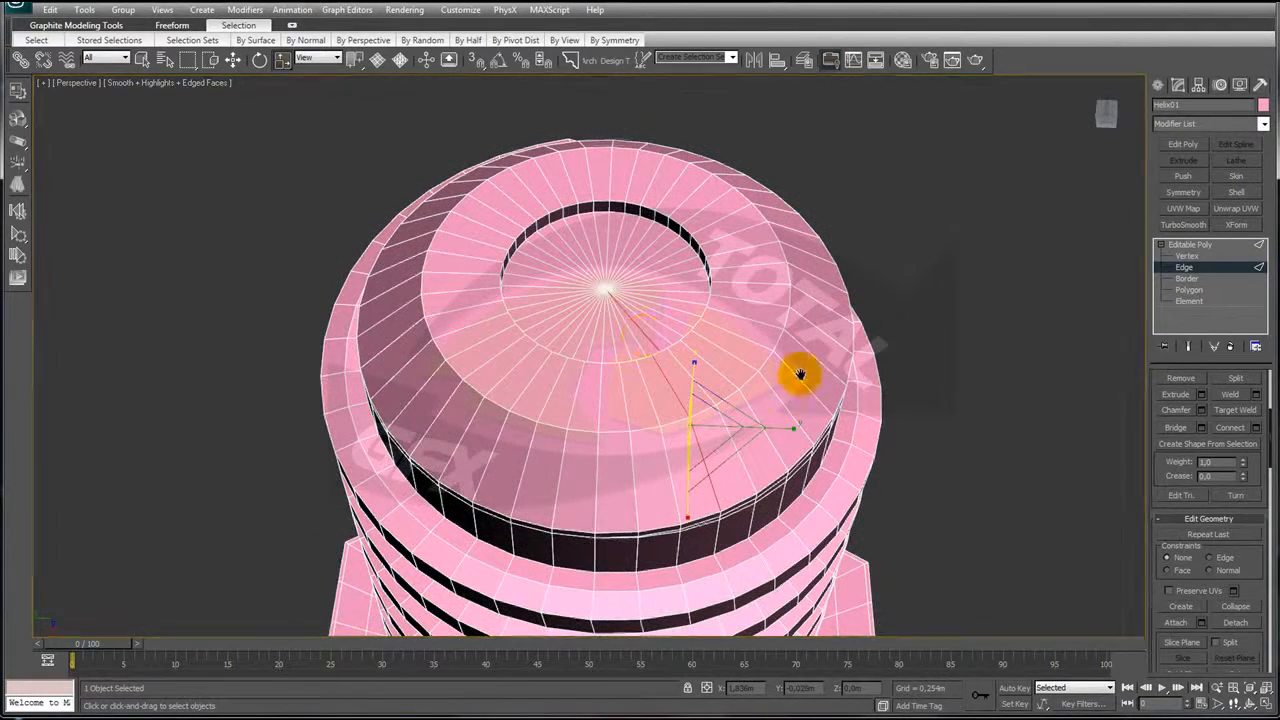
middle_click_drag(800, 374, 813, 358)
left_click_drag(1155, 427, 1160, 590)
left_click(1180, 468)
middle_click_drag(858, 420, 900, 400)
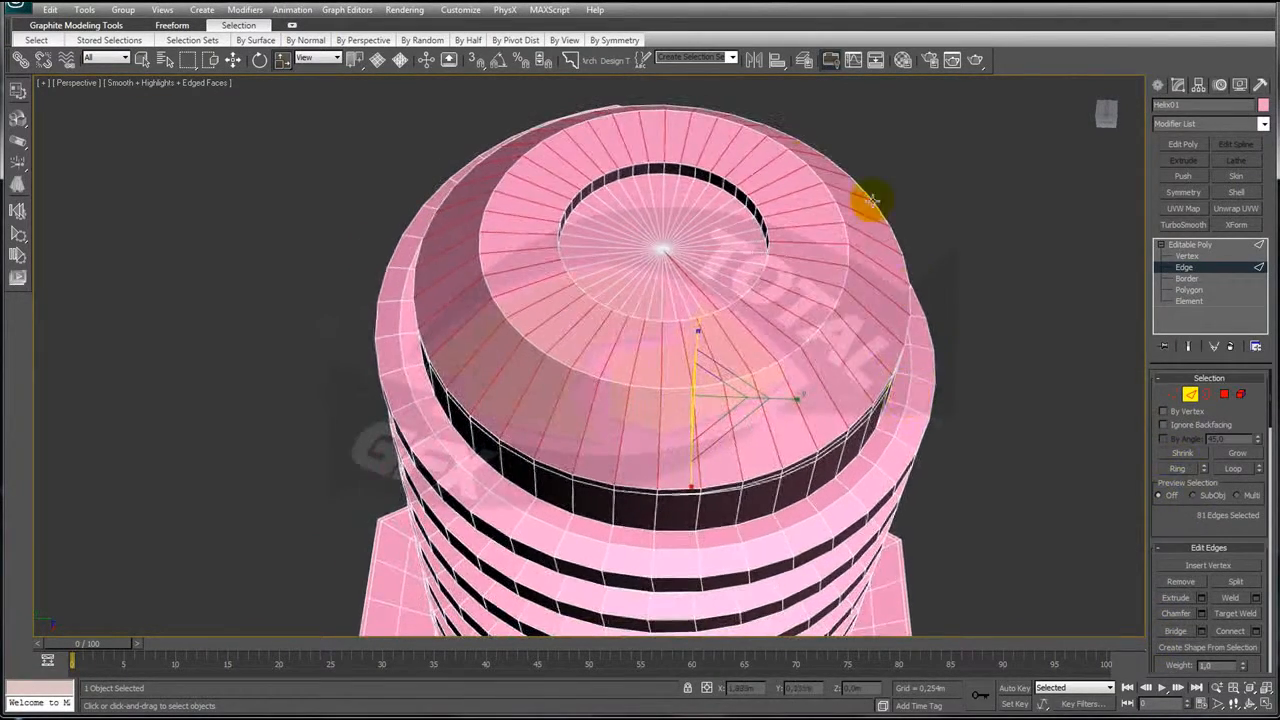
left_click(690, 281, "alt")
middle_click_drag(770, 415, 782, 466, "alt")
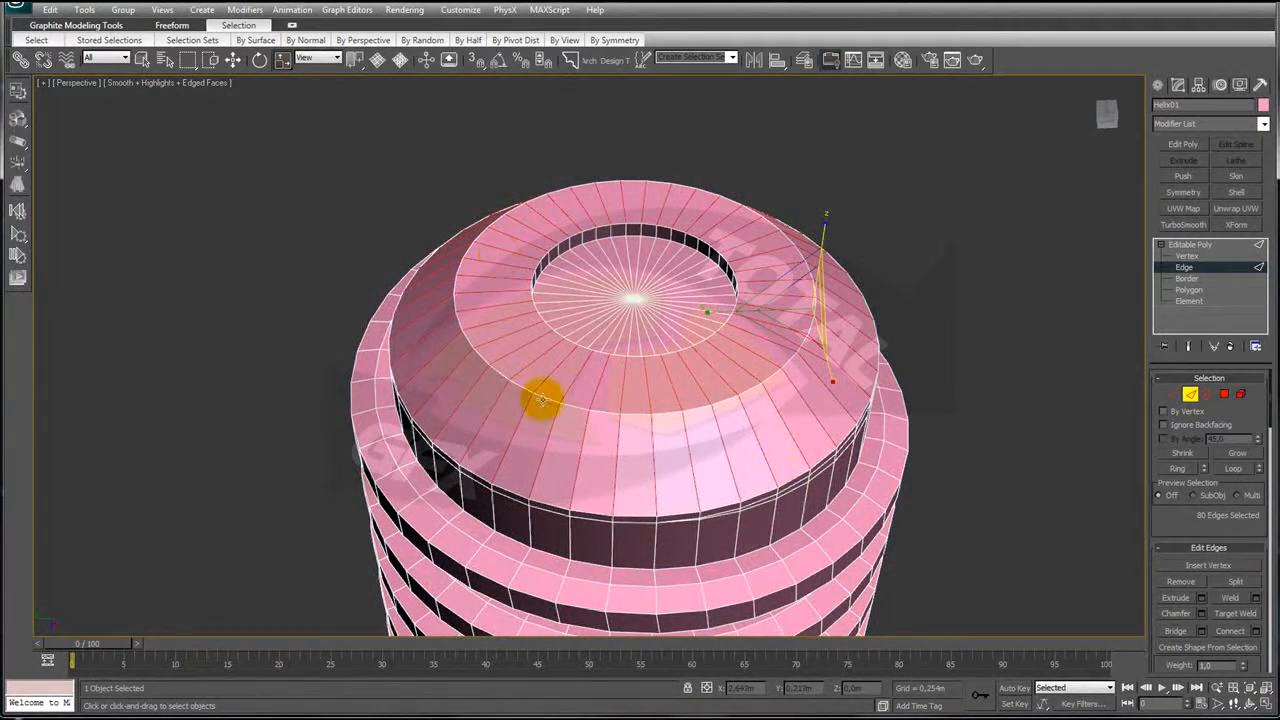
- Connect the selected tip edges with 2 segments pinched outward towards the neighbouring edge loops, and leave edge editing
scroll(1169, 527, "down", 3)
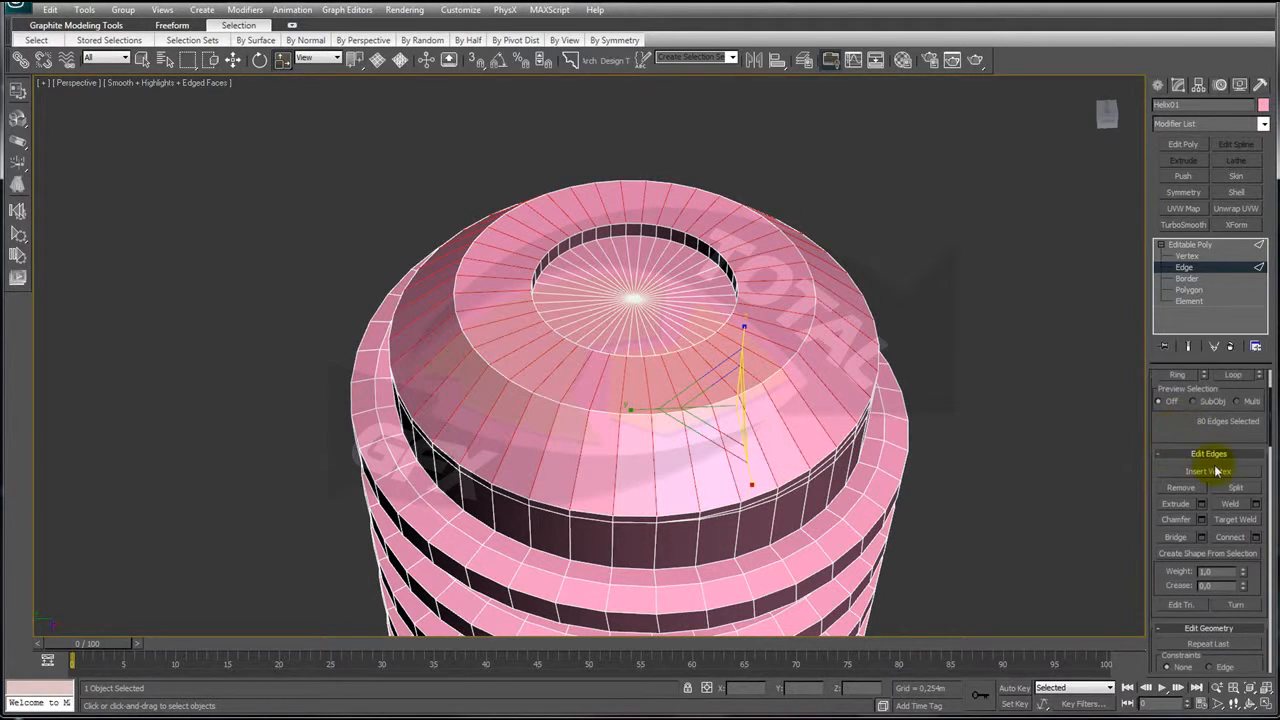
left_click(1255, 536)
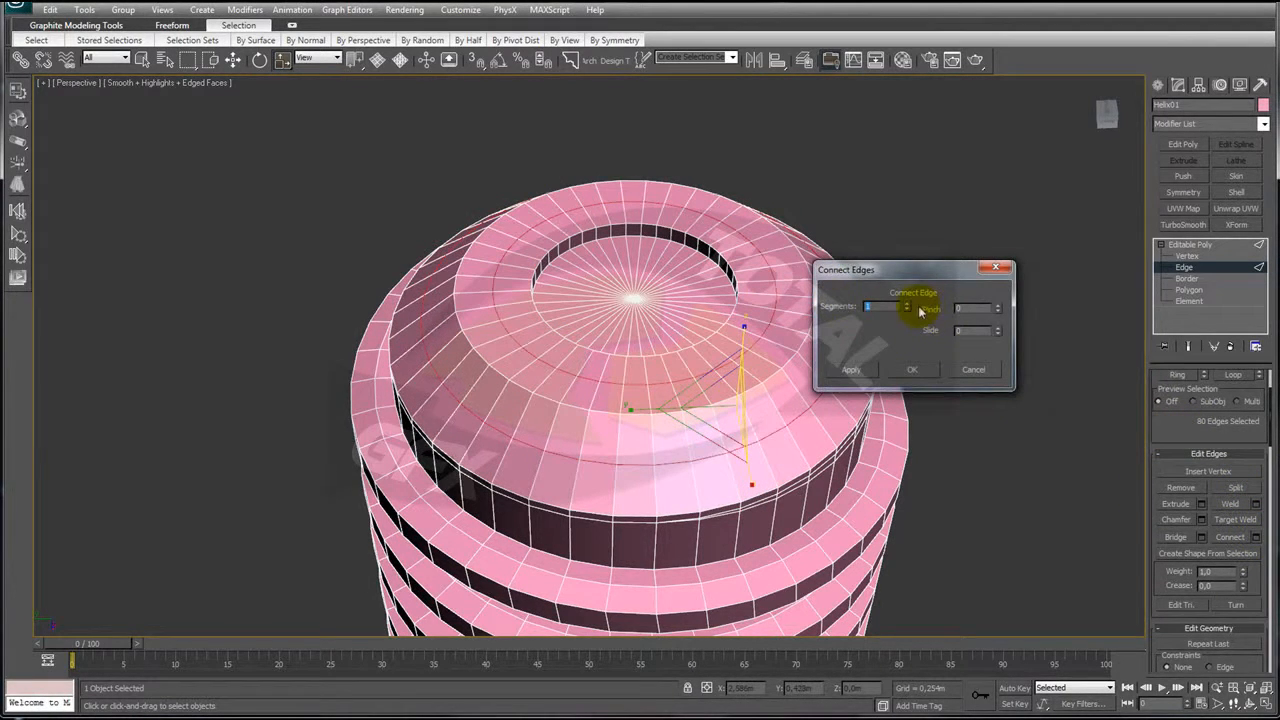
left_click(907, 305)
left_click_drag(998, 306, 987, 190)
middle_click_drag(719, 471, 700, 383, "alt")
left_click(912, 369)
left_click(1188, 245)
- Select the border of the head's opening, extrude it slightly down into the head, and scale a copy inward as a flat ring
middle_click_drag(935, 357, 733, 493, "alt")
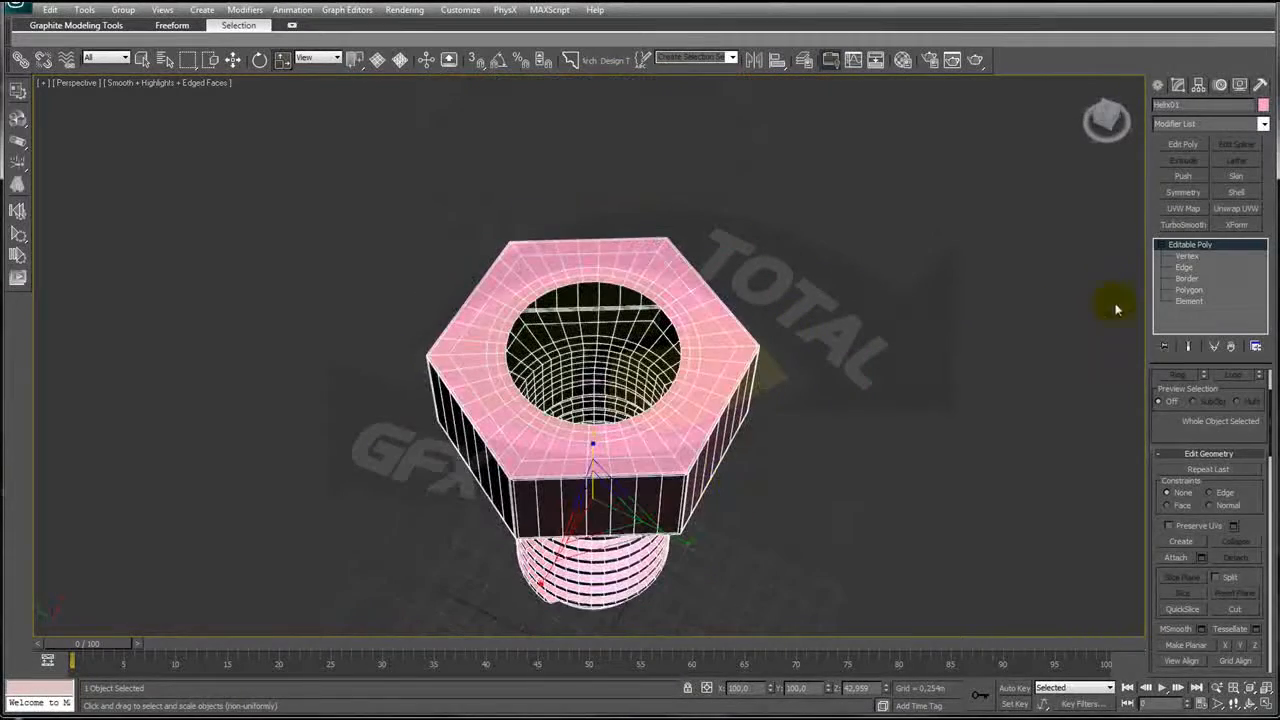
left_click(1192, 281)
left_click_drag(837, 272, 669, 344)
middle_click_drag(669, 344, 672, 364, "alt")
key("w")
scroll(607, 320, "up", 3)
left_click_drag(608, 300, 608, 316)
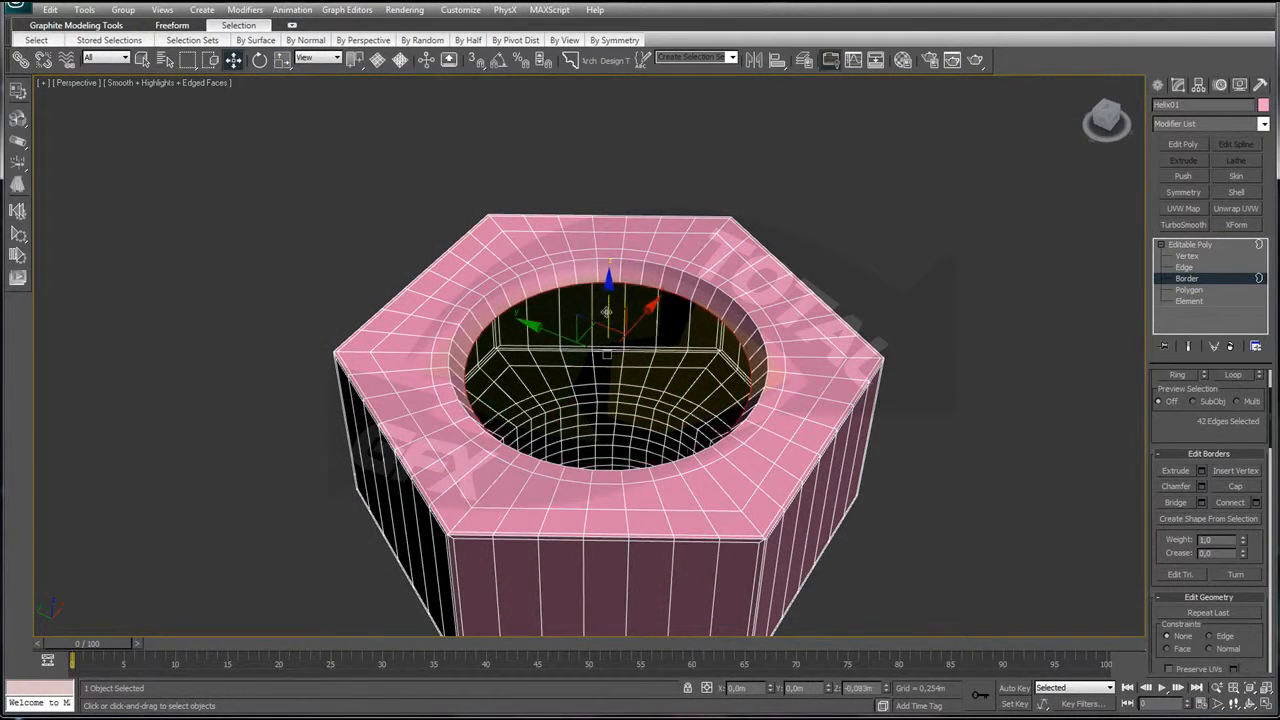
key("e")
left_click_drag(606, 371, 608, 420)
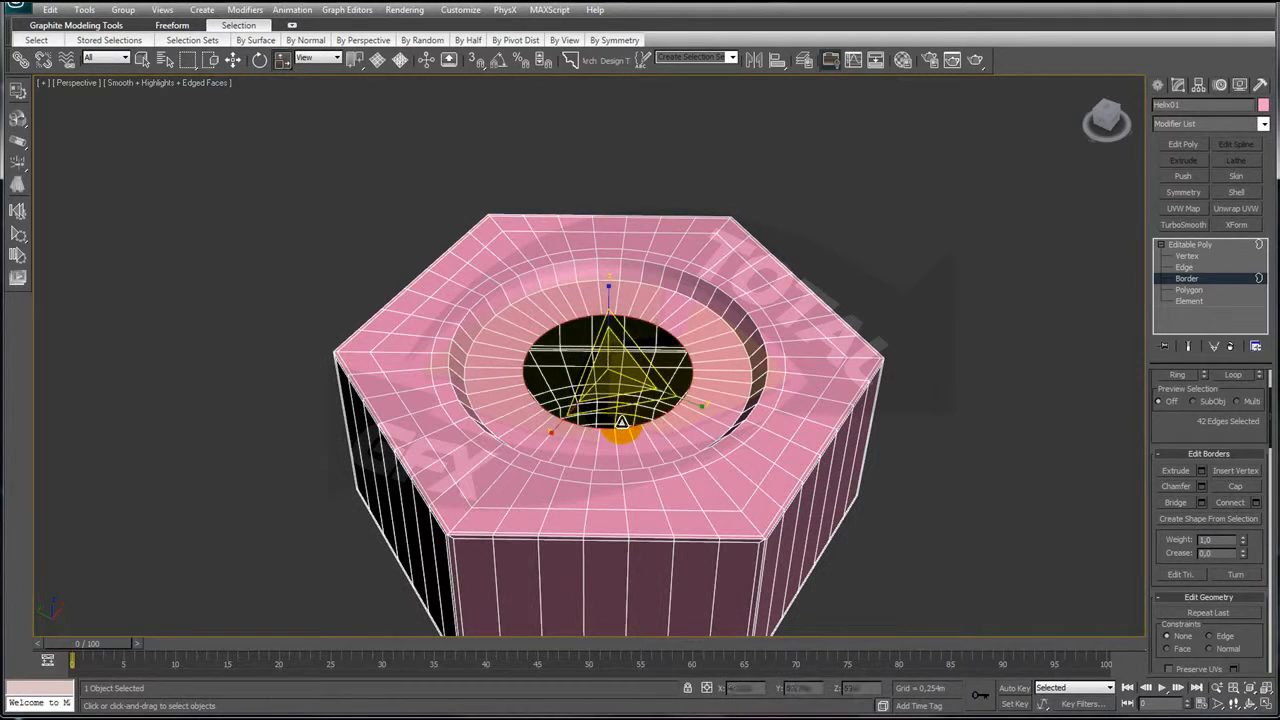
- Extrude the inner border into two small raised concentric steps, scaling the last copy down to the centre of the head
key("w")
key("e")
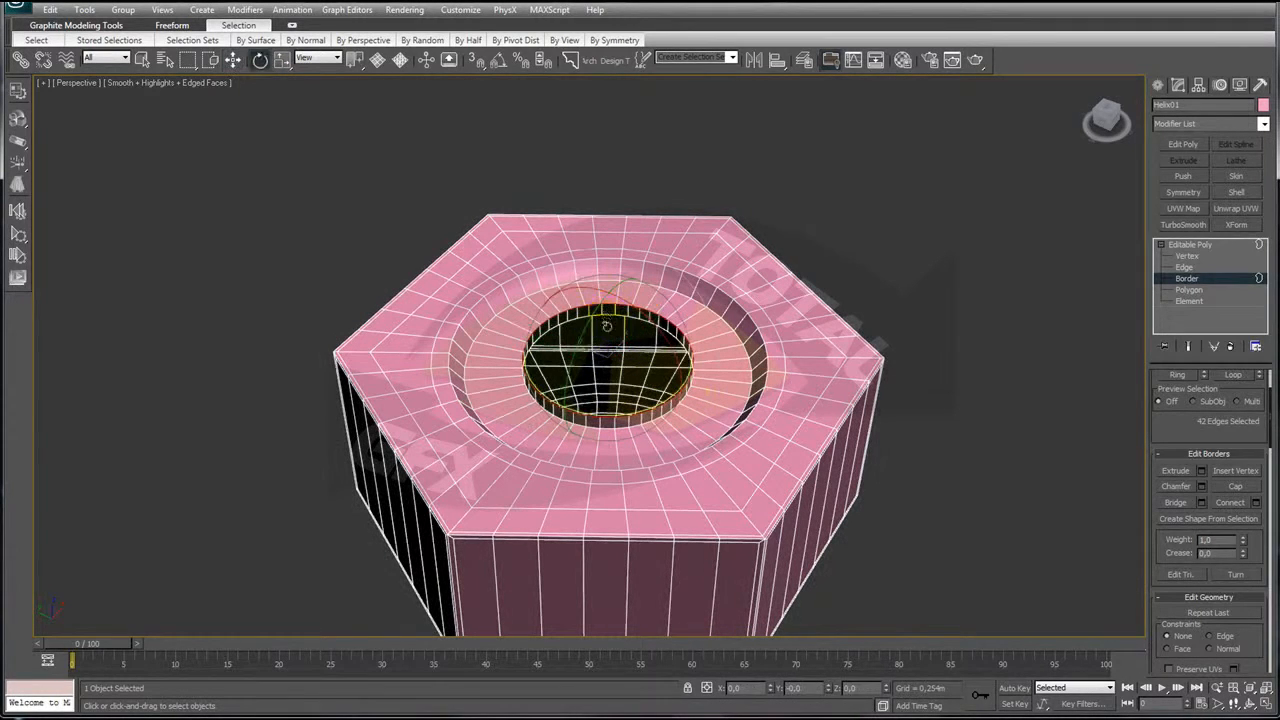
left_click_drag(614, 364, 631, 430, "shift")
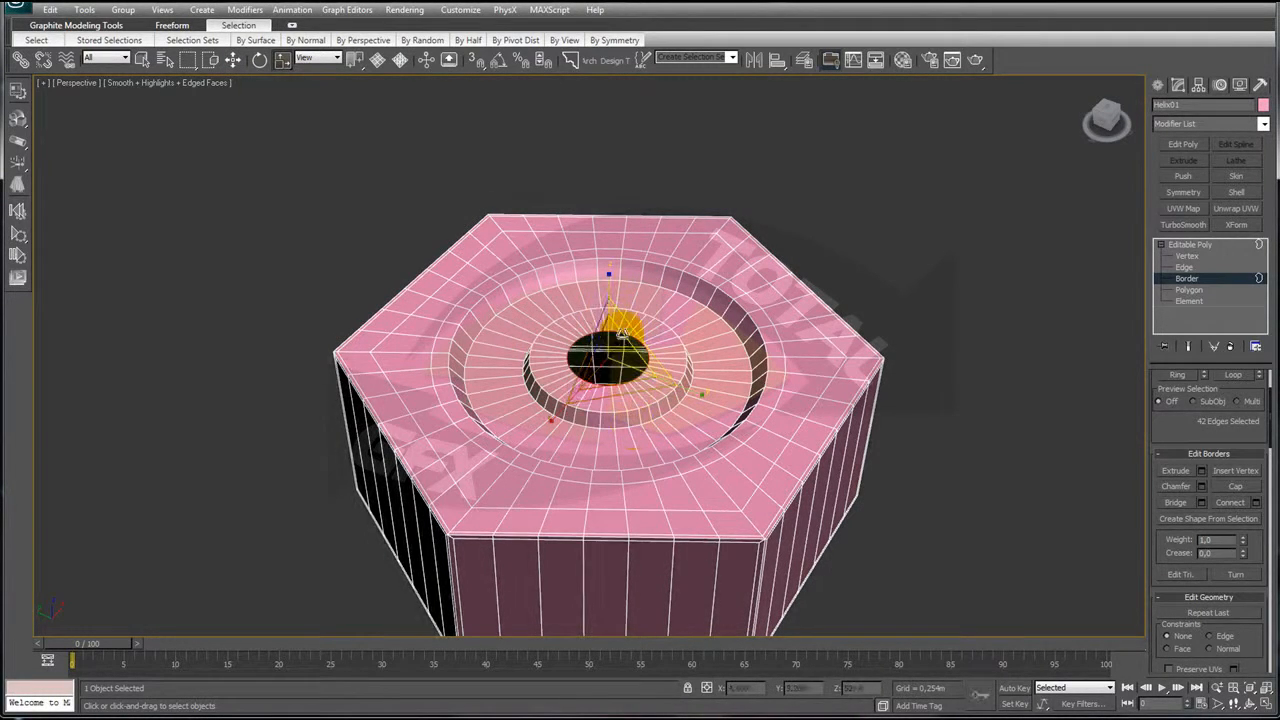
key("w")
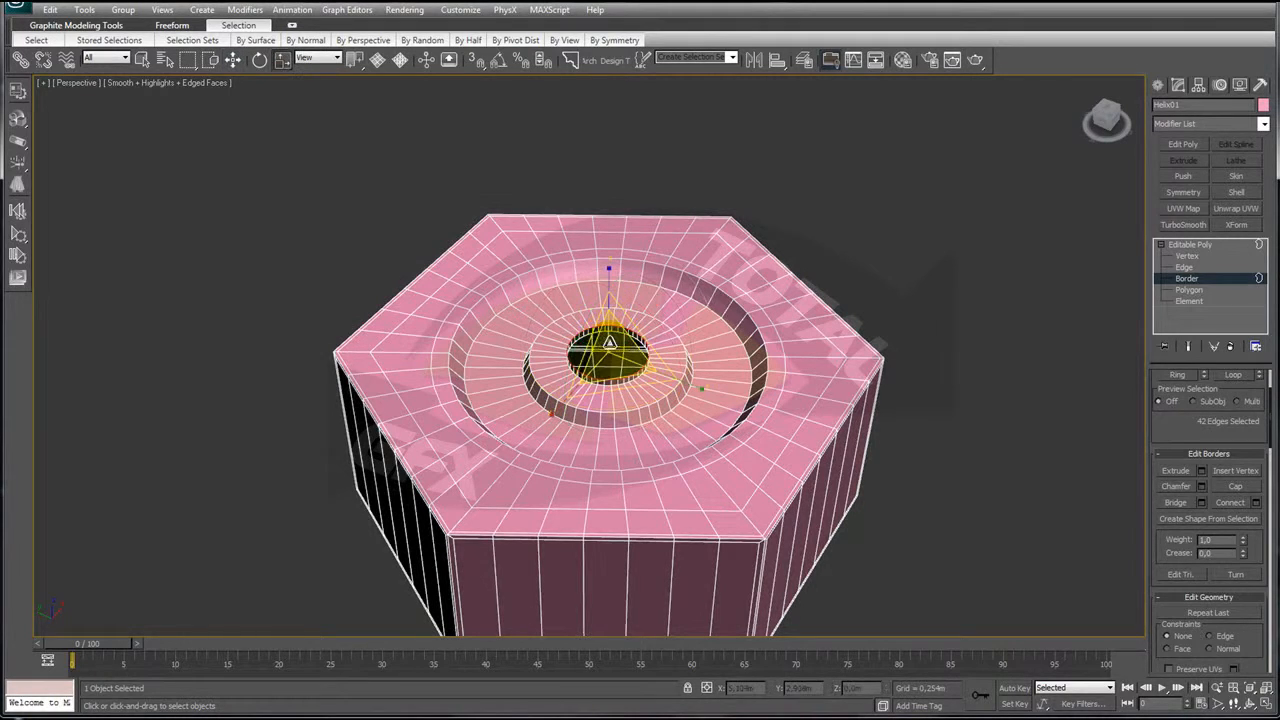
left_click_drag(609, 343, 758, 632)
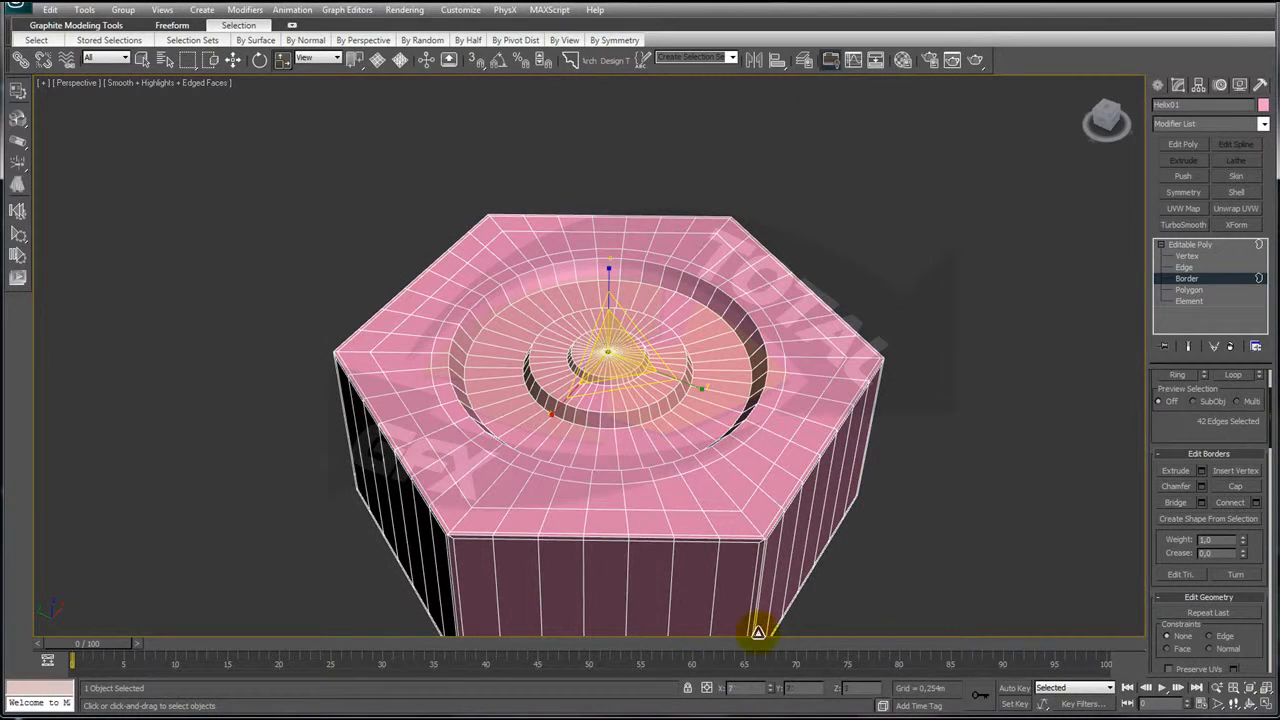
- Convert the border at the head's centre into its vertices and collapse them into a single vertex
left_click_drag(1262, 551, 1237, 414)
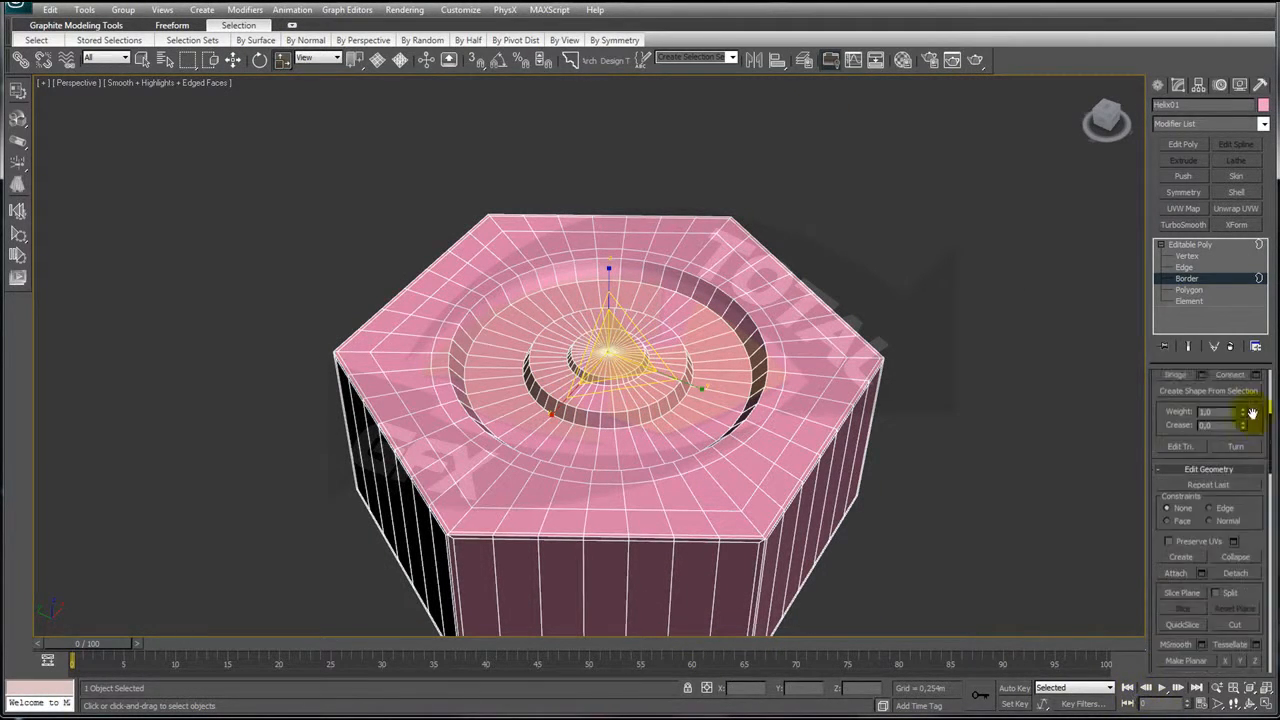
scroll(1262, 490, "up", 5)
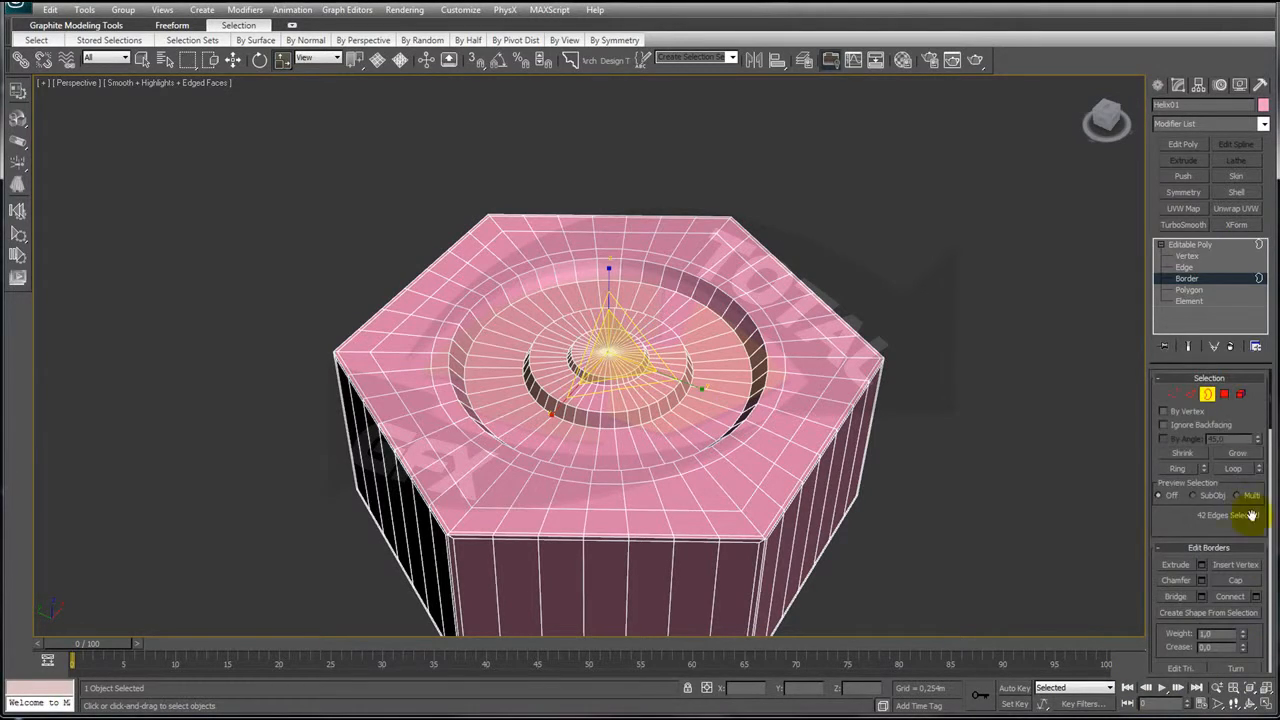
left_click(1176, 395)
scroll(700, 350, "up", 5)
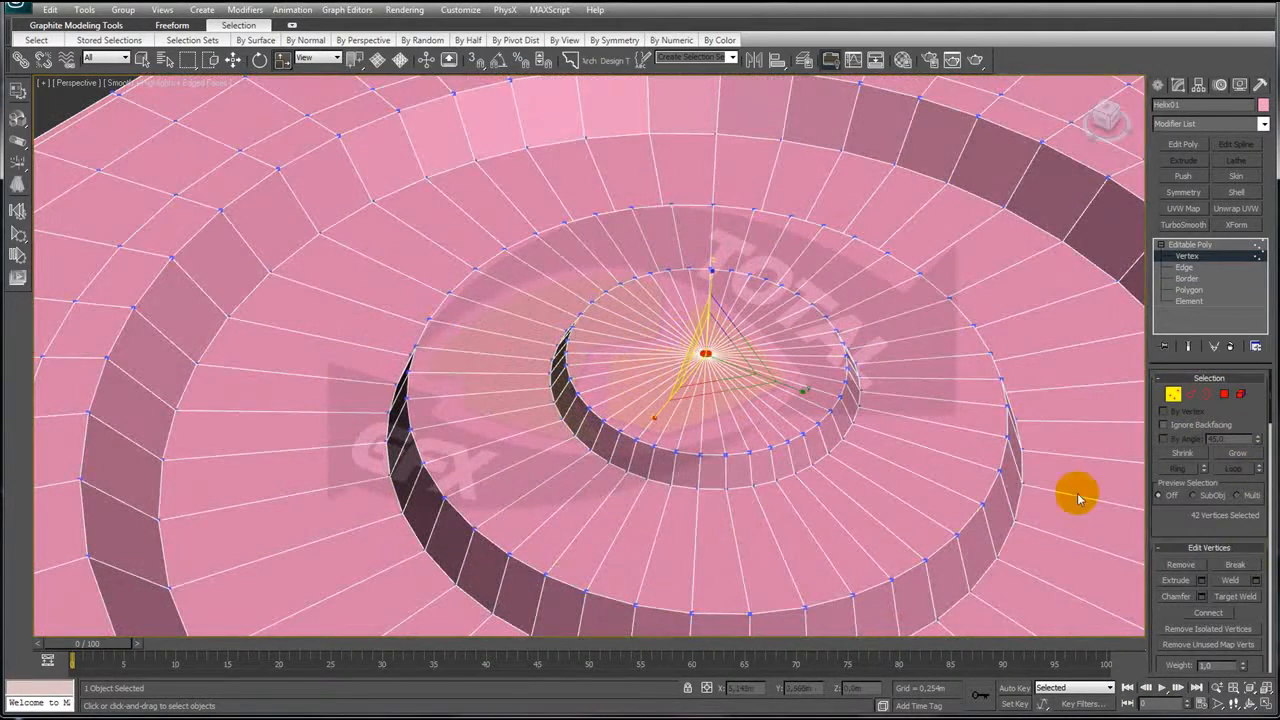
left_click_drag(1243, 617, 1248, 348)
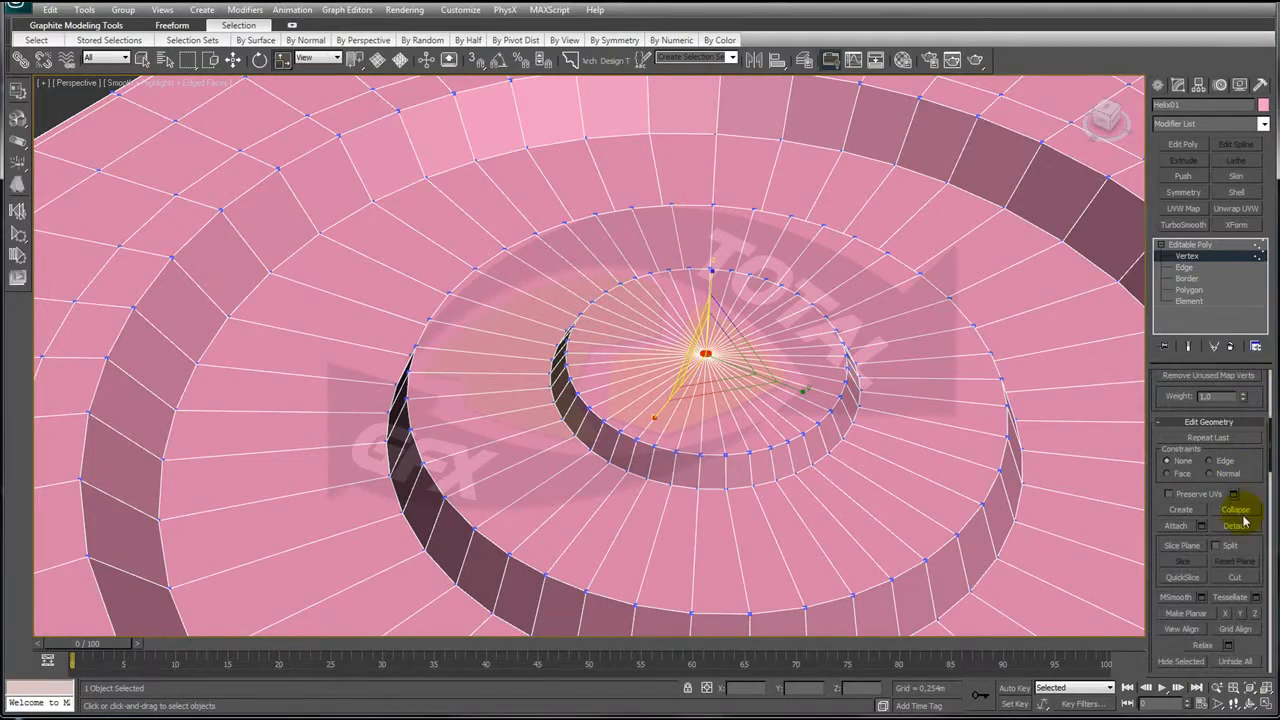
- Select the radial edge rings on the head's recess floor and lower raised step, and connect them with 2 pinched segments
scroll(891, 395, "down", 5)
left_click(1192, 268)
middle_click_drag(742, 450, 726, 403, "alt")
scroll(726, 403, "up", 6)
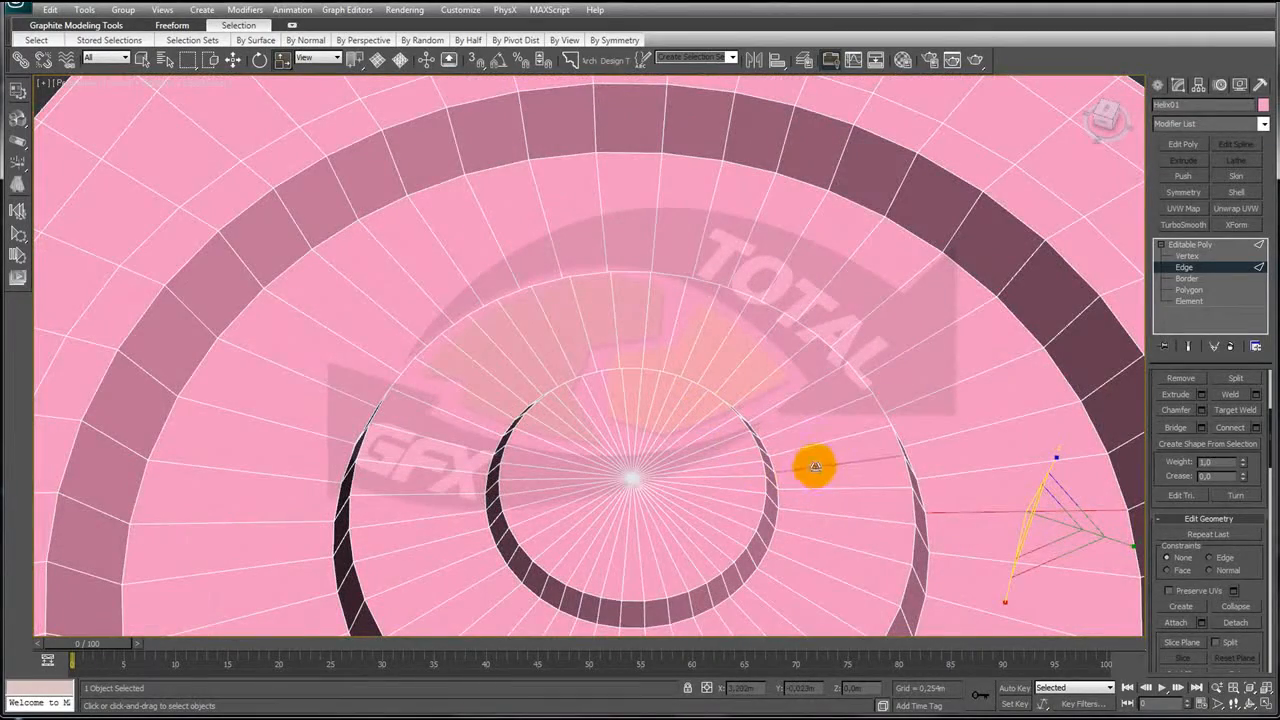
scroll(1012, 424, "down", 5)
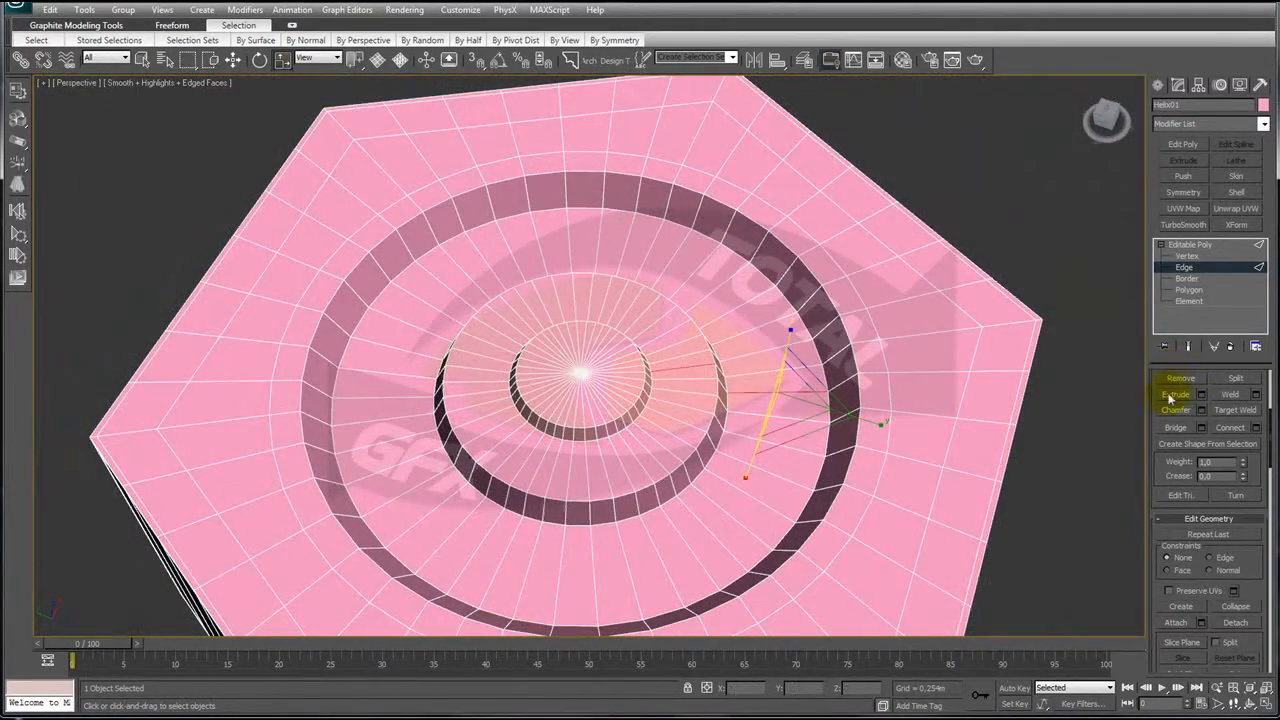
left_click_drag(1153, 388, 1167, 535)
left_click(1178, 468)
scroll(1166, 443, "down", 2)
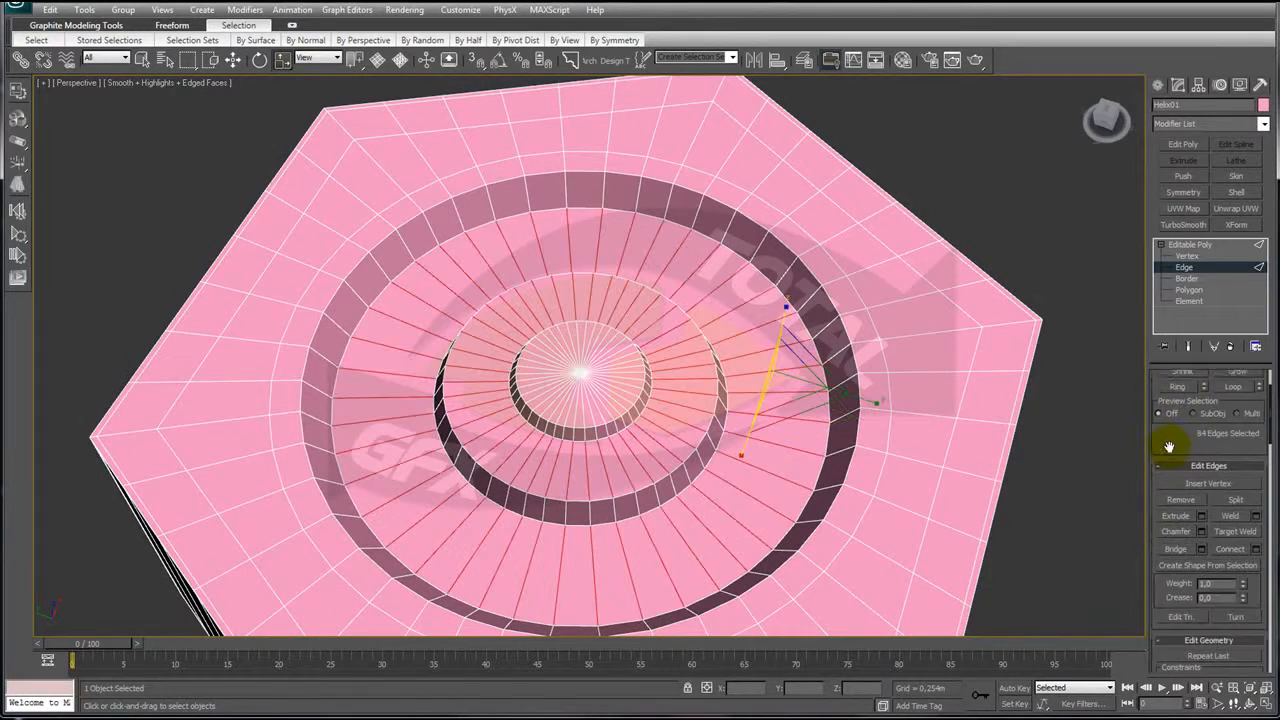
left_click(1256, 547)
left_click(936, 376)
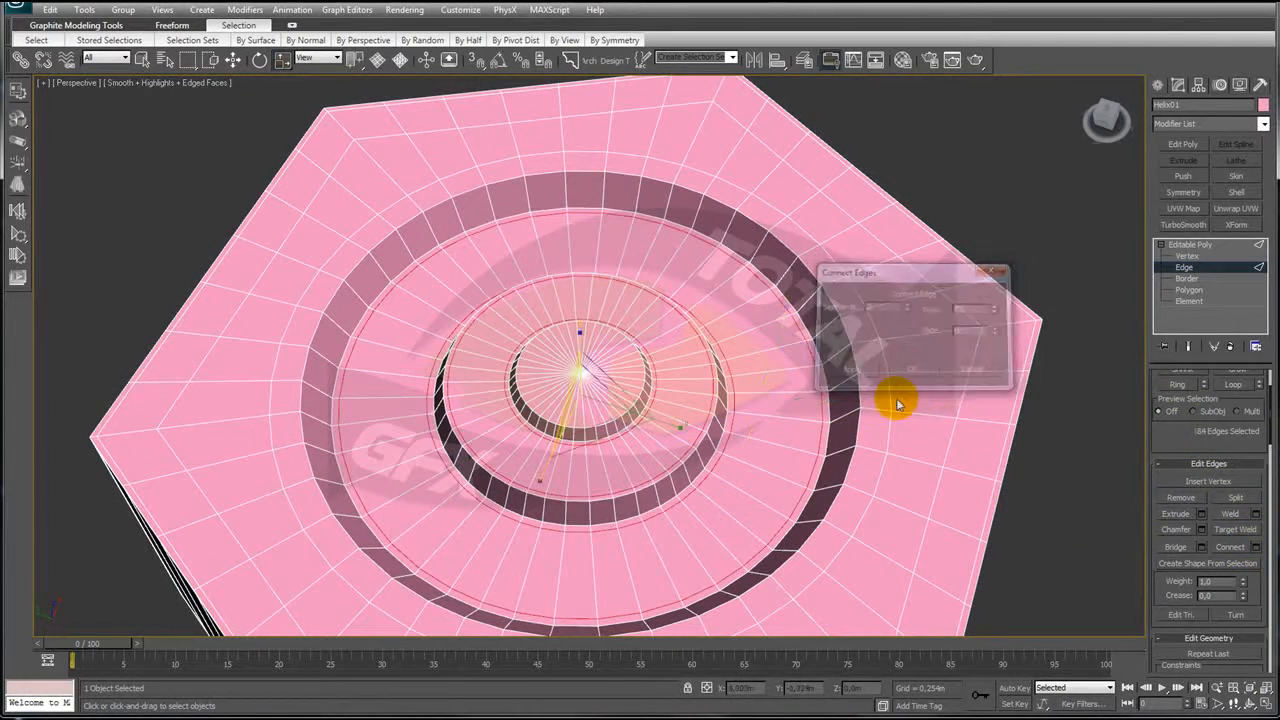
- Select the edge ring around the recess's outer wall, connect it with 2 segments and pinch 43, and leave edge editing
left_click(834, 323)
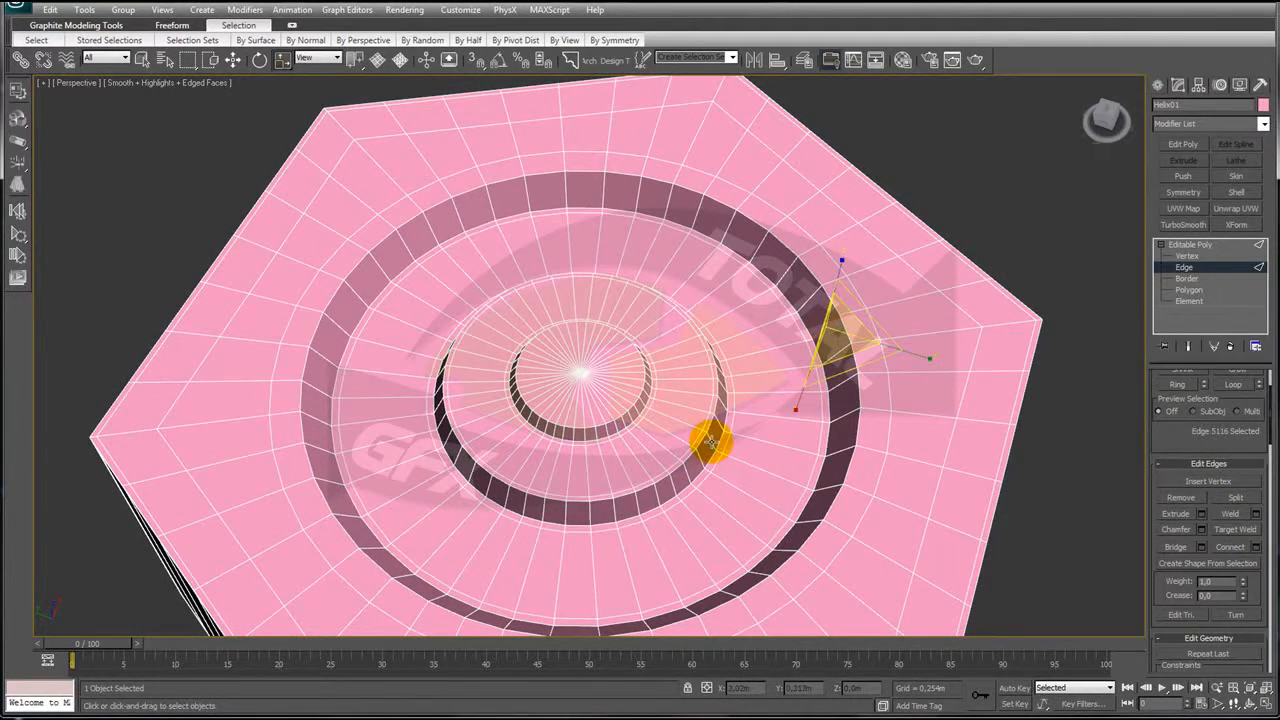
left_click(1177, 386)
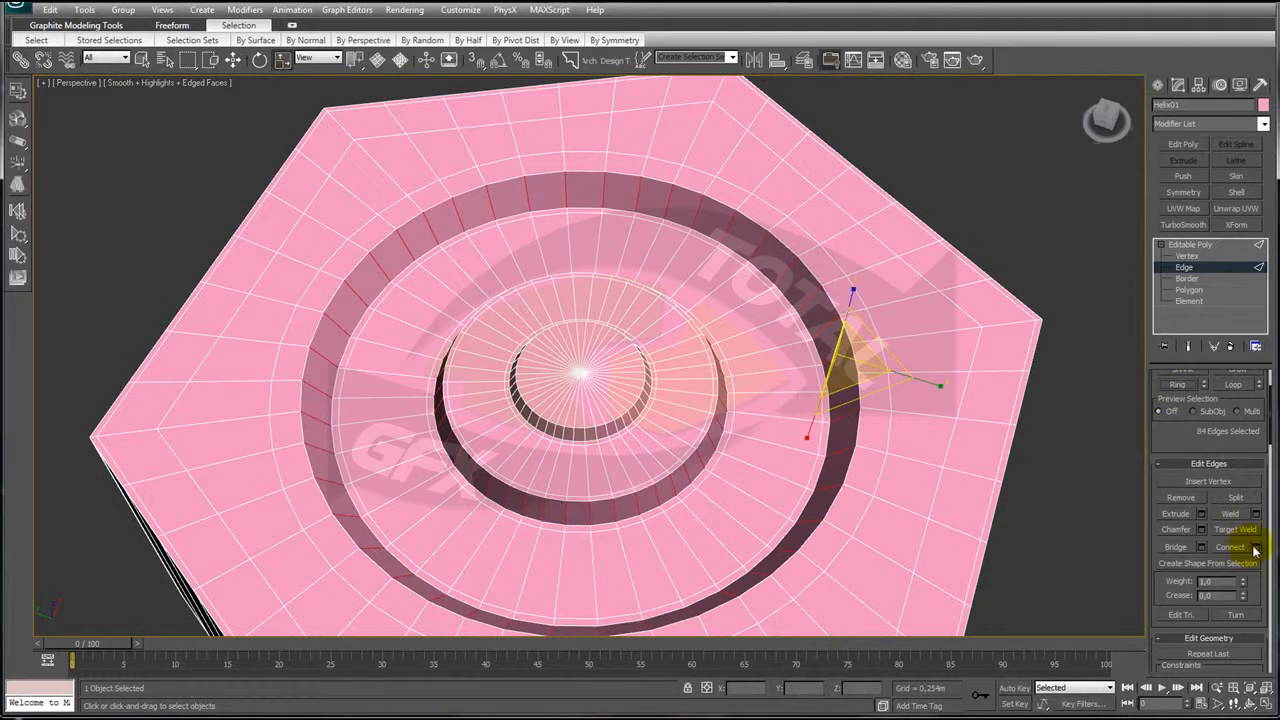
left_click(1256, 547)
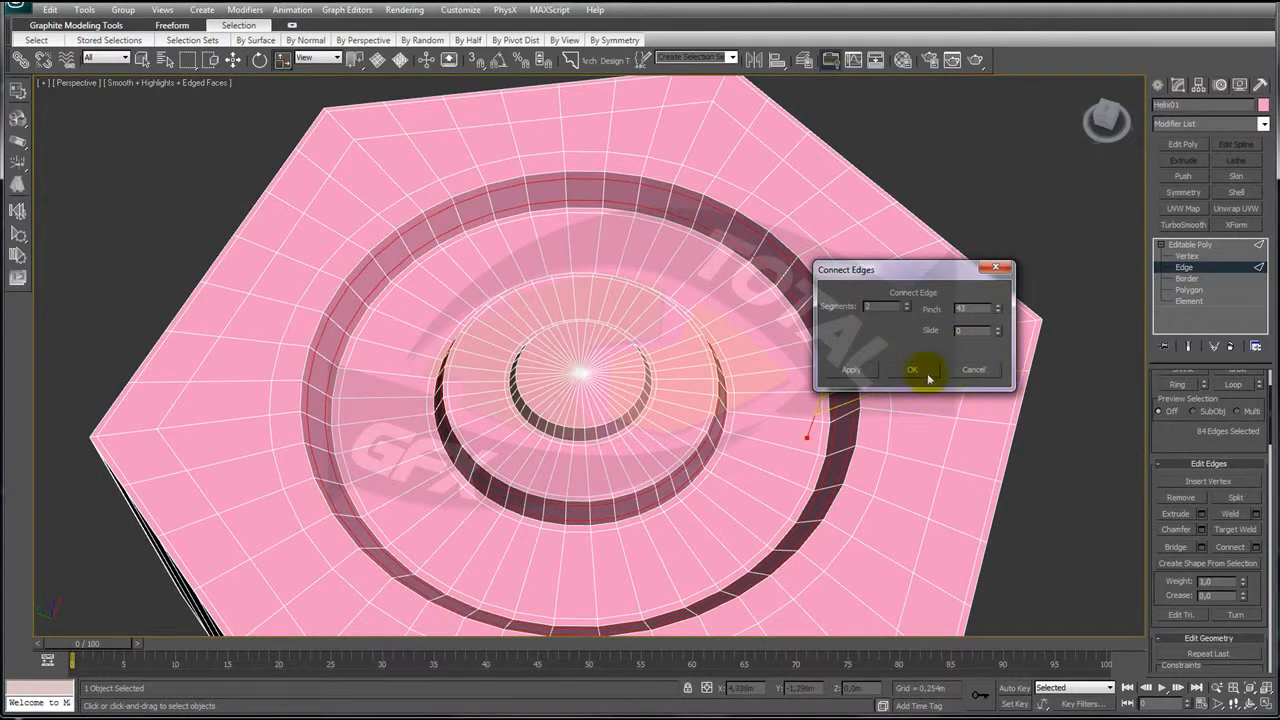
left_click(911, 369)
left_click(1165, 244)
left_click(1162, 245)
- Hide the edge display and apply TurboSmooth to the bolt with 3 iterations and isoline display
scroll(897, 308, "down", 8)
middle_click_drag(834, 410, 1100, 282, "alt")
scroll(835, 334, "up", 3)
key("F4")
scroll(807, 390, "down", 3)
left_click(1200, 226)
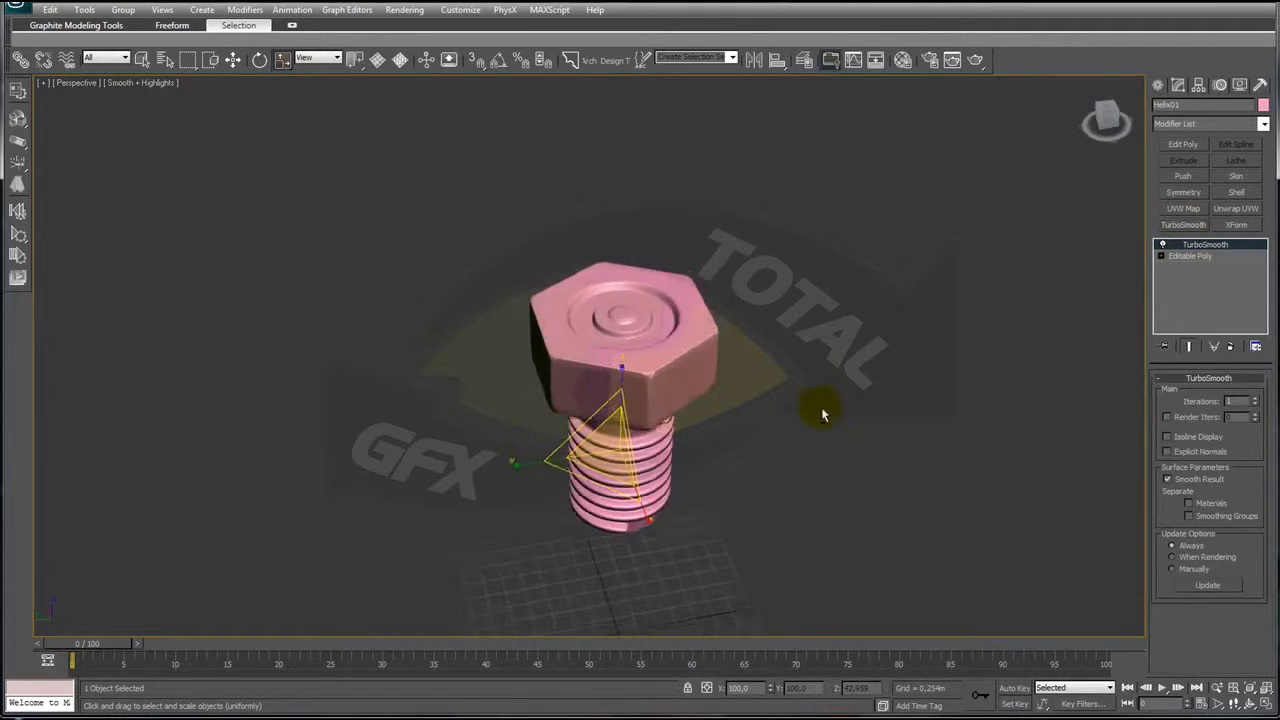
left_click(1256, 401)
left_click(1256, 400)
- Copy the smoothed bolt about 2.8 m along the negative X axis
middle_click_drag(835, 392, 826, 314, "alt")
middle_click_drag(788, 312, 767, 330, "alt")
scroll(710, 390, "up", 6)
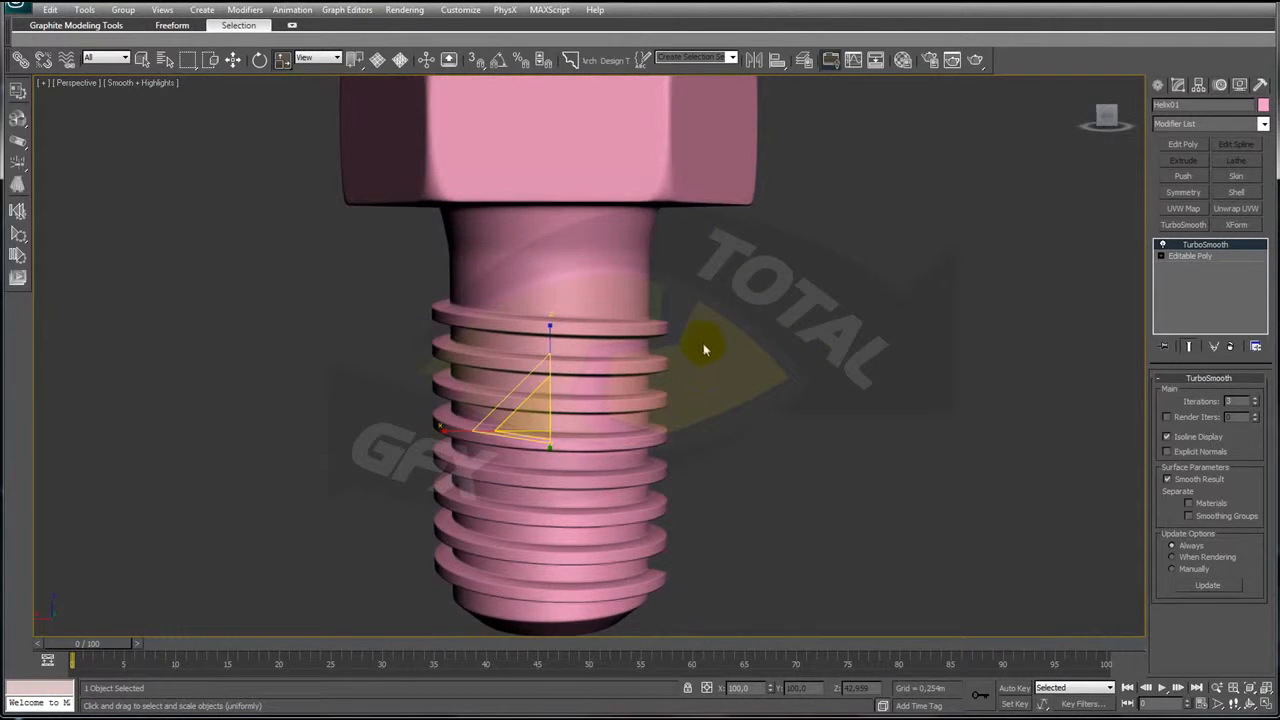
scroll(696, 366, "down", 2)
scroll(700, 368, "down", 4)
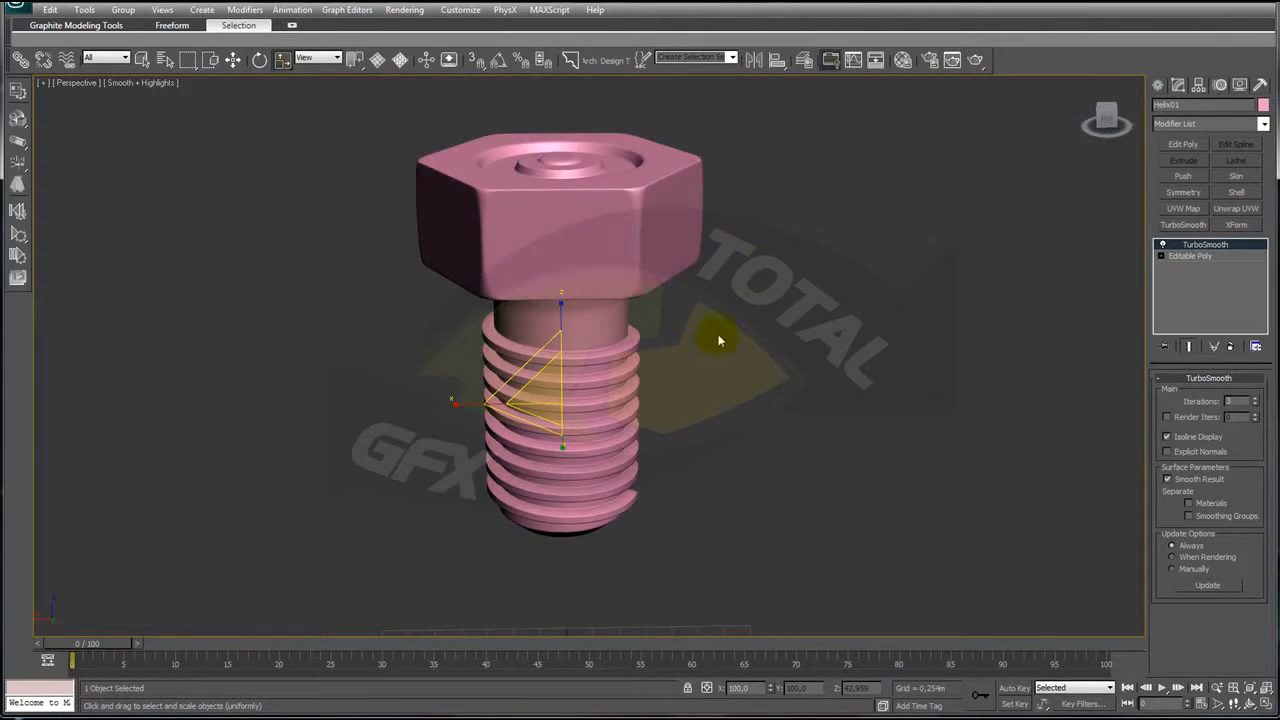
middle_click_drag(429, 177, 655, 351, "alt")
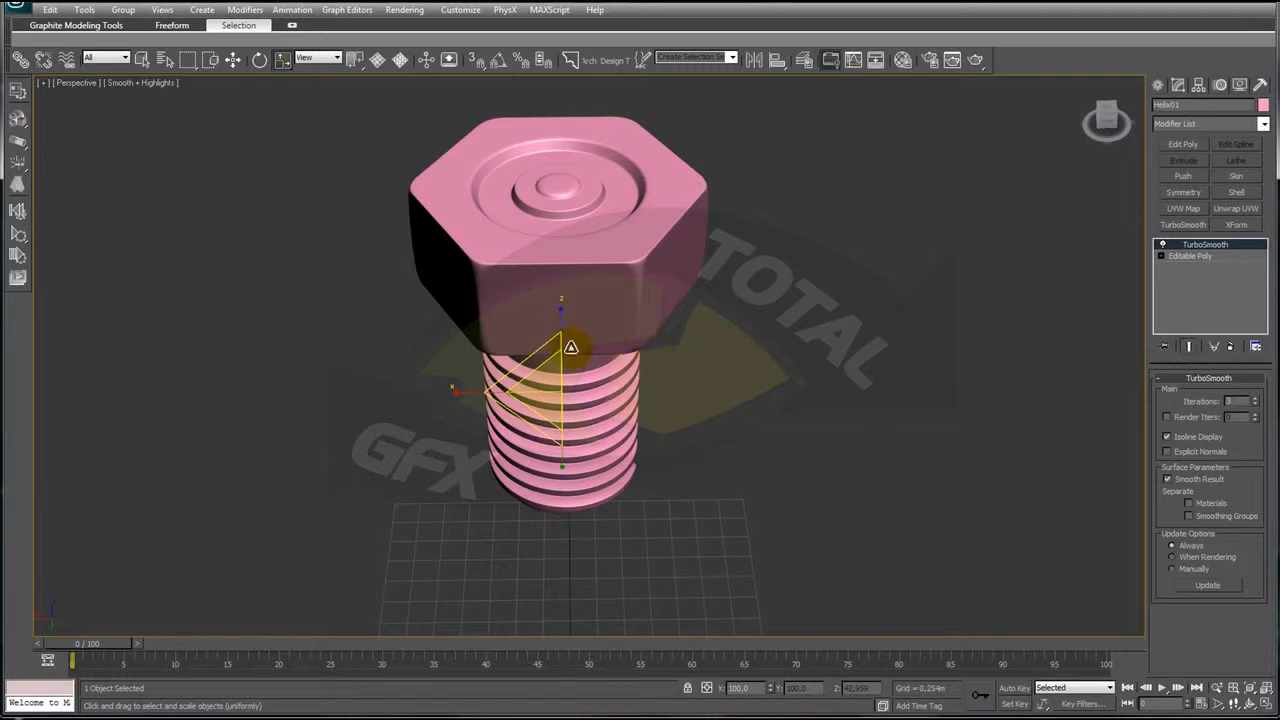
left_click(233, 60)
left_click_drag(492, 395, 856, 395)
left_click(640, 415)
- Remove the TurboSmooth modifier from both the original and the copied bolt
mouse_move(600, 420)
middle_mouse_down("alt")
mouse_move(571, 423)
mouse_move(614, 409)
mouse_move(600, 386)
mouse_move(236, 225)
middle_mouse_up("alt")
left_click(236, 225)
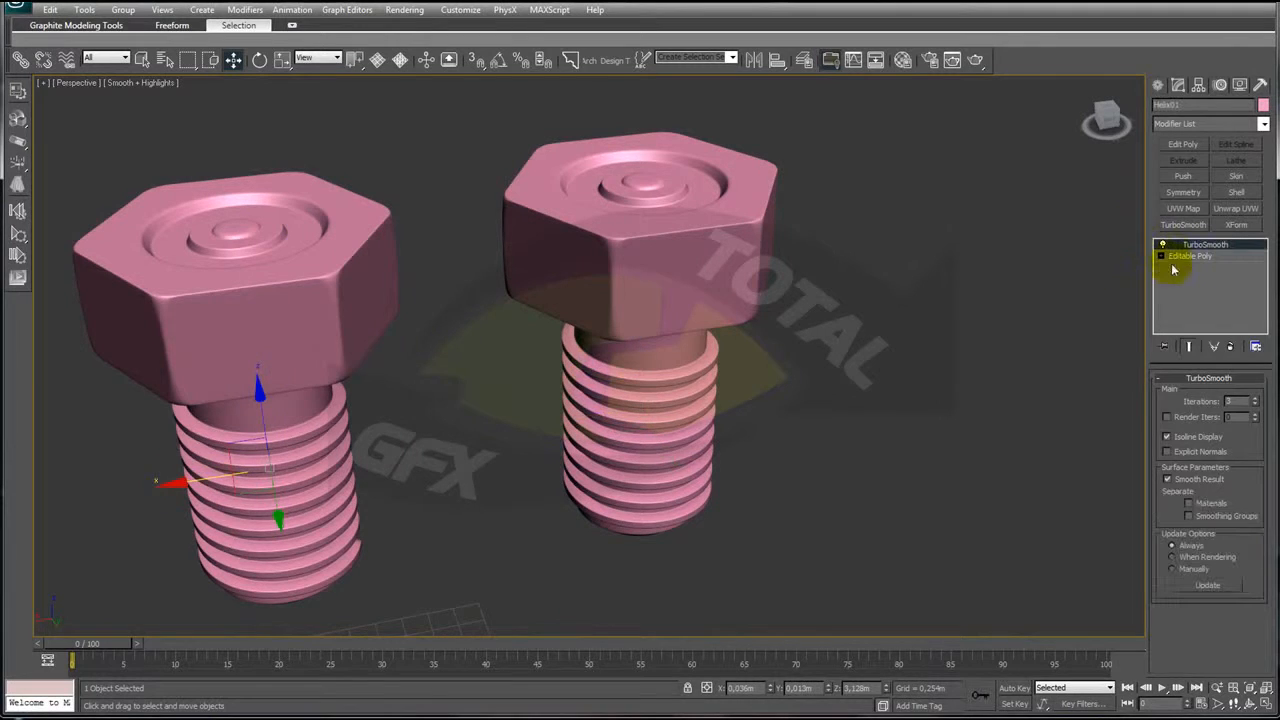
left_click(1232, 348)
left_click(694, 246)
left_click(1231, 346)
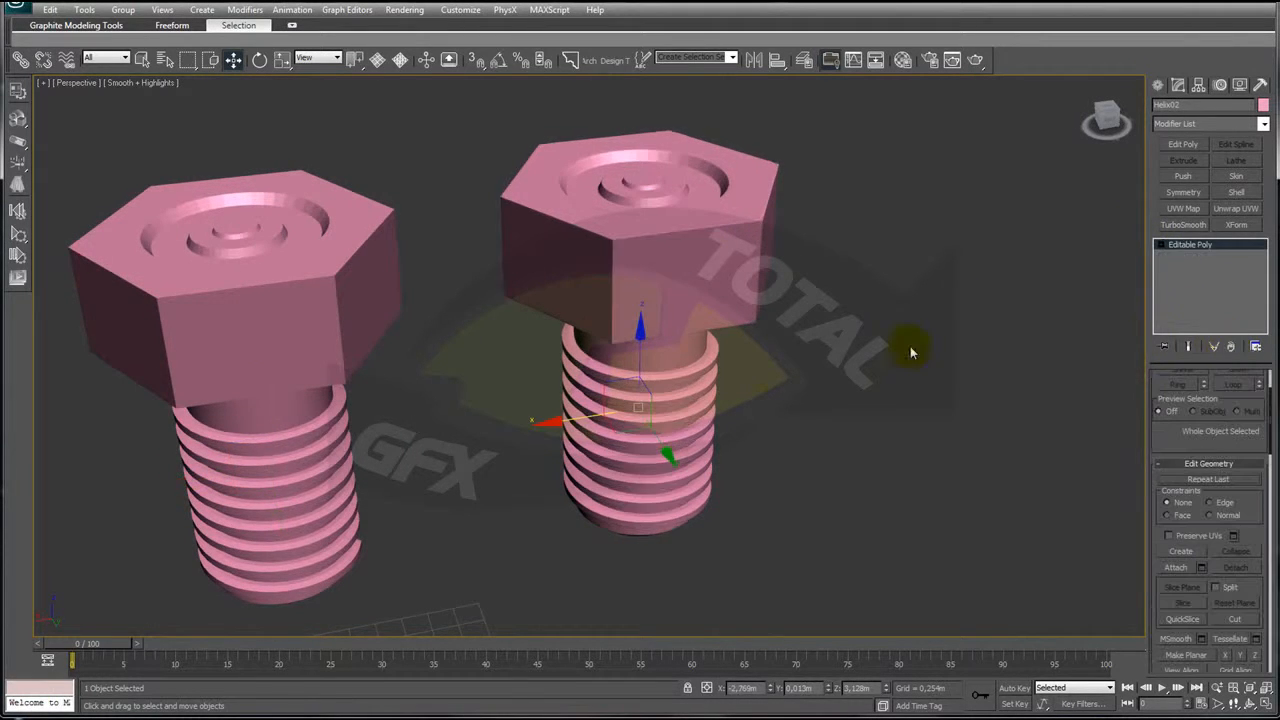
- Change the copied bolt's object colour to blue and display the edges on the shaded models
middle_click_drag(753, 357, 751, 346, "alt")
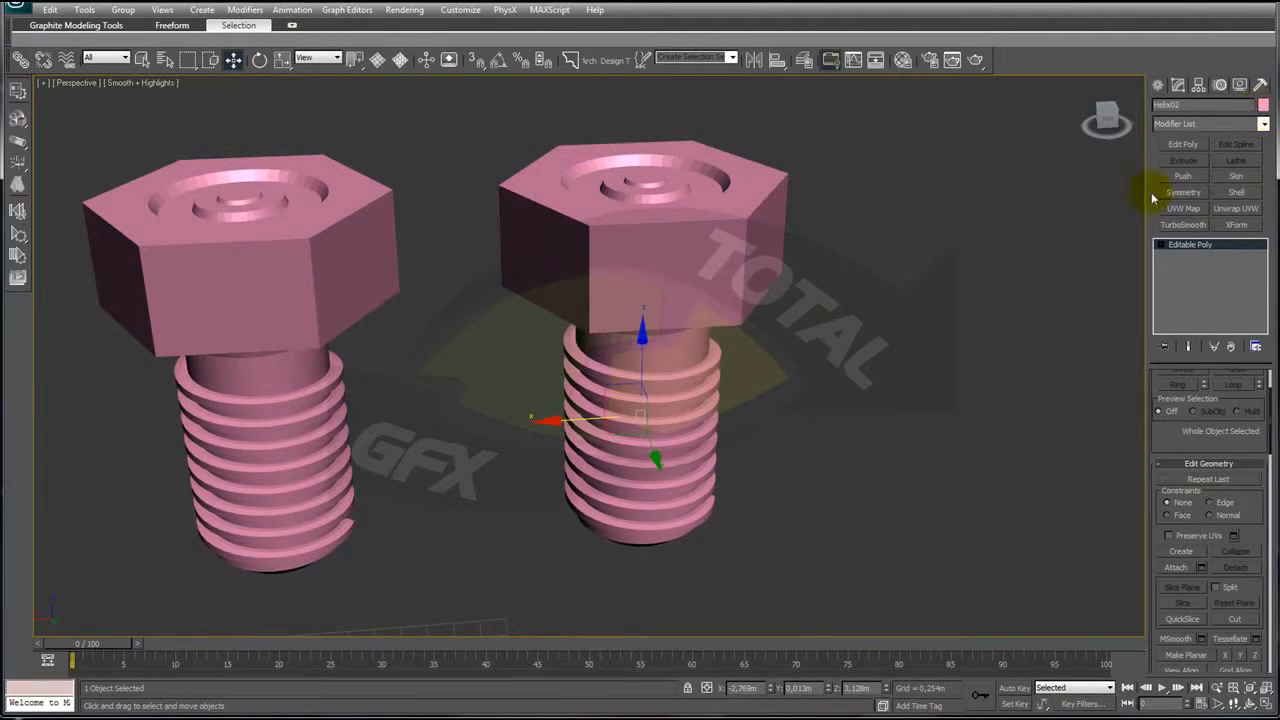
left_click(711, 433)
left_click(894, 380)
middle_click_drag(894, 380, 831, 371, "alt")
left_click(614, 329)
middle_click_drag(614, 329, 757, 387)
key("F4")
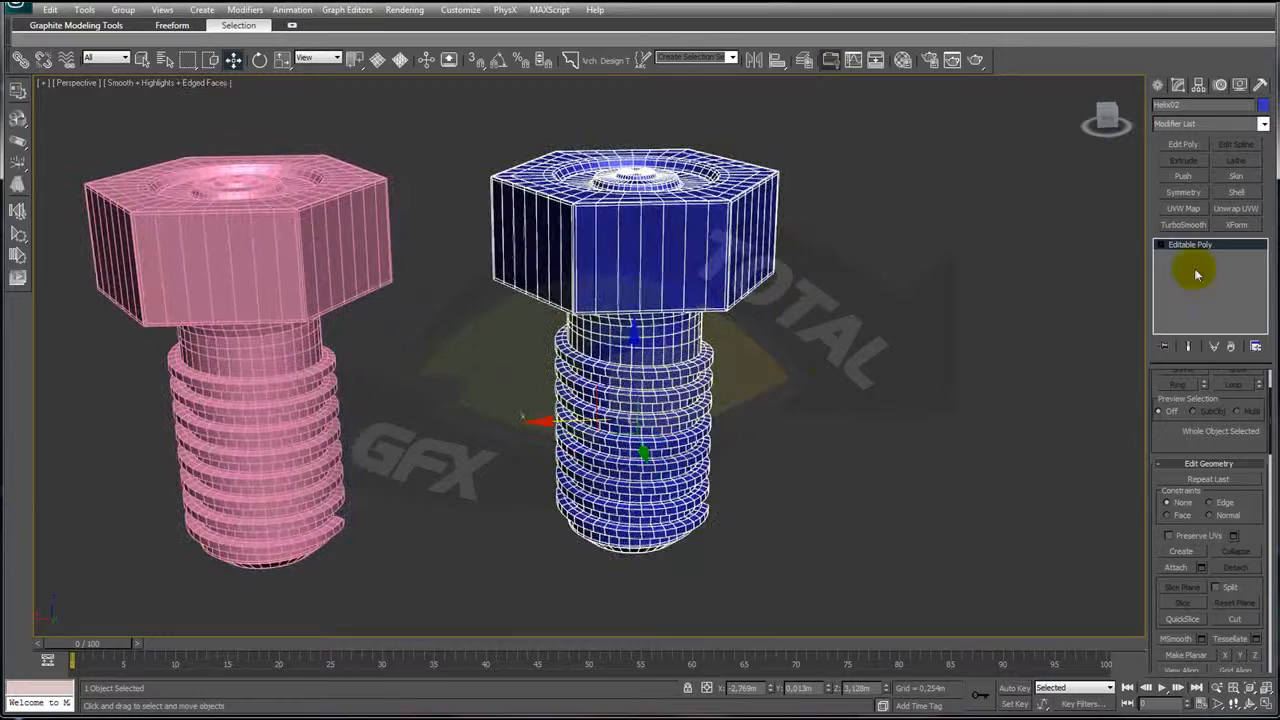
- Apply a Slice modifier to the blue bolt, lower its slice plane about 0.4 m, and remove the part below it
left_click(1263, 123)
left_click_drag(1260, 163, 1248, 550)
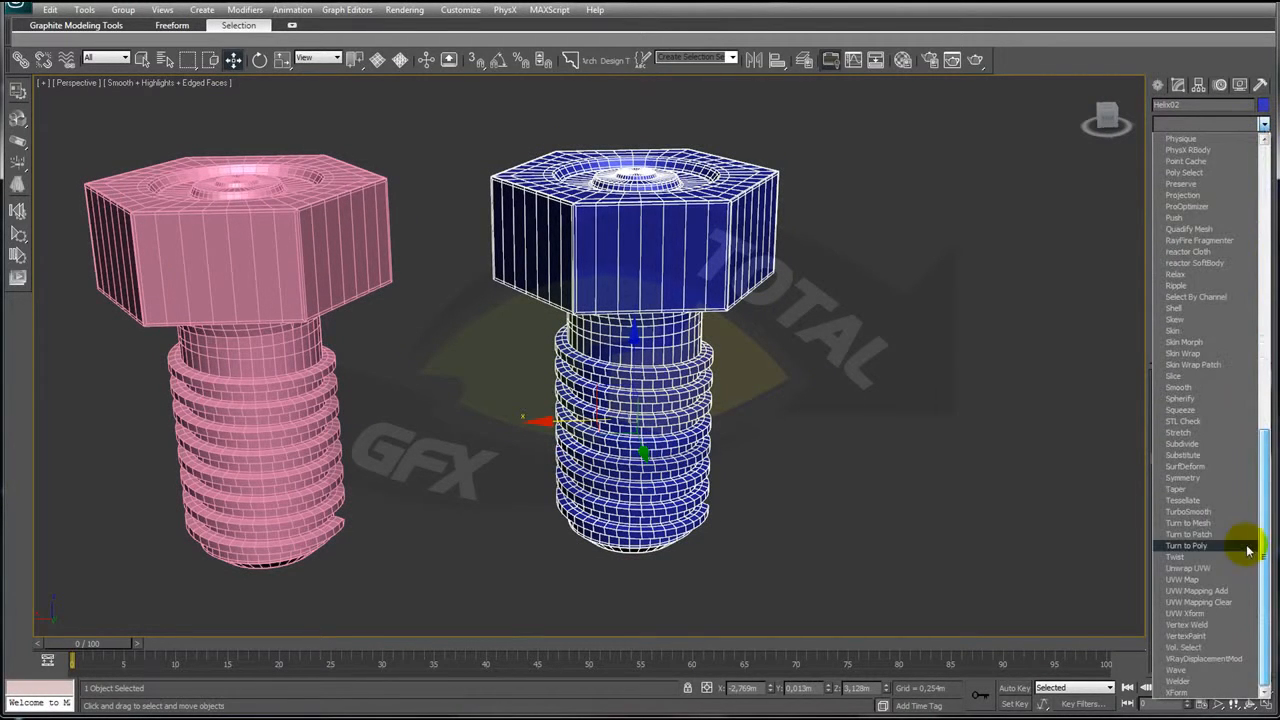
left_click(1185, 376)
middle_click_drag(928, 504, 689, 304, "alt")
scroll(889, 366, "up", 3)
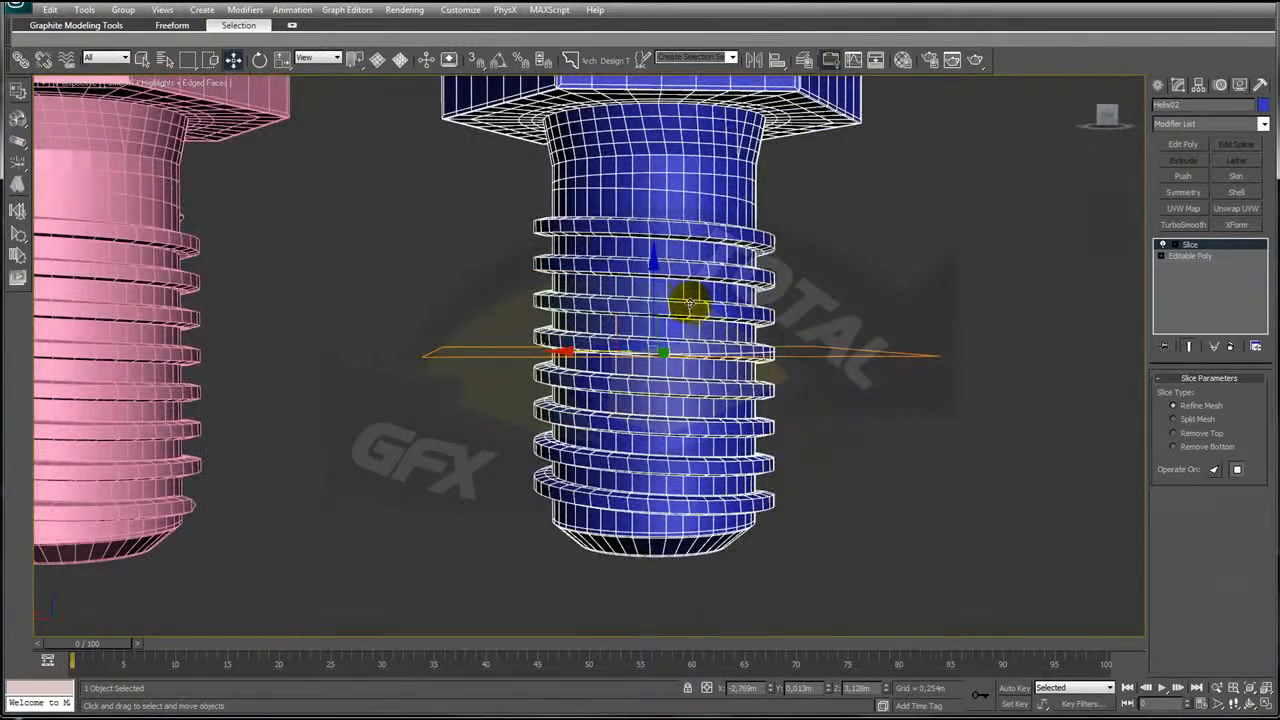
left_click(1204, 256)
left_click_drag(650, 285, 660, 366)
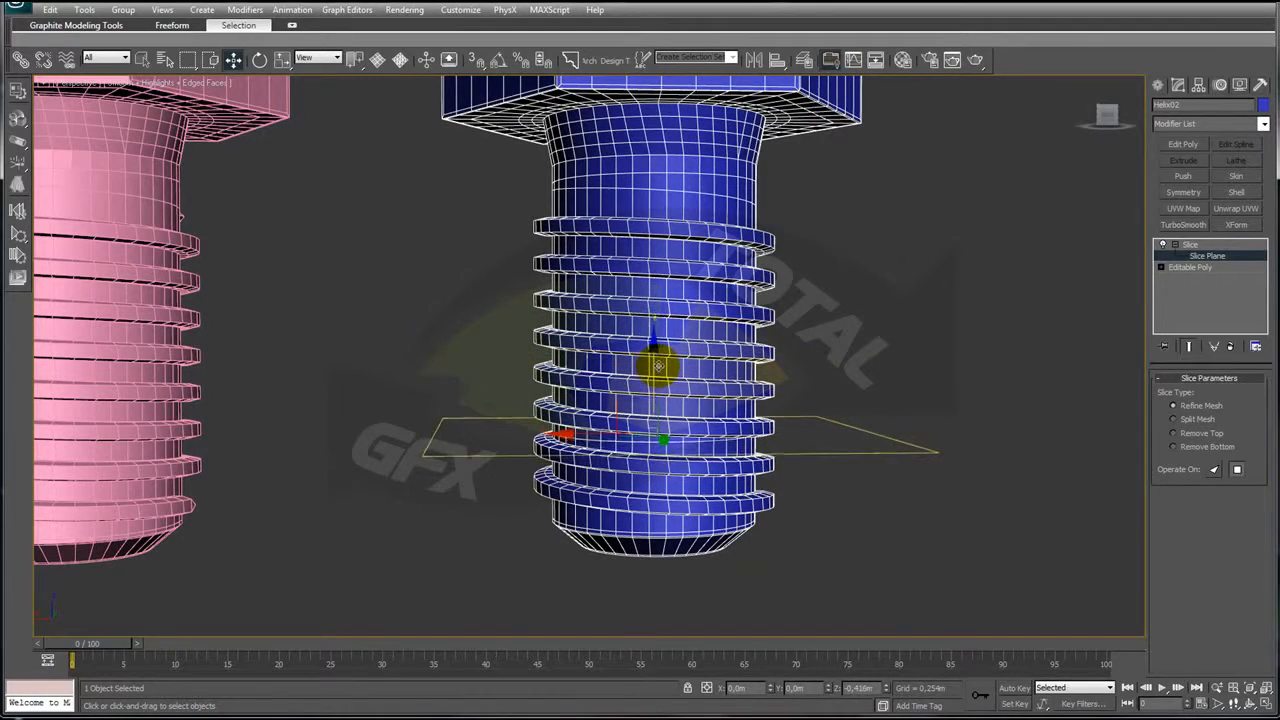
left_click(1176, 447)
middle_click_drag(835, 330, 845, 390, "alt")
- Duplicate the Slice modifier, place the copy's plane about 0.27 m above the bolt's pivot, and remove the part above it
right_click(1180, 250)
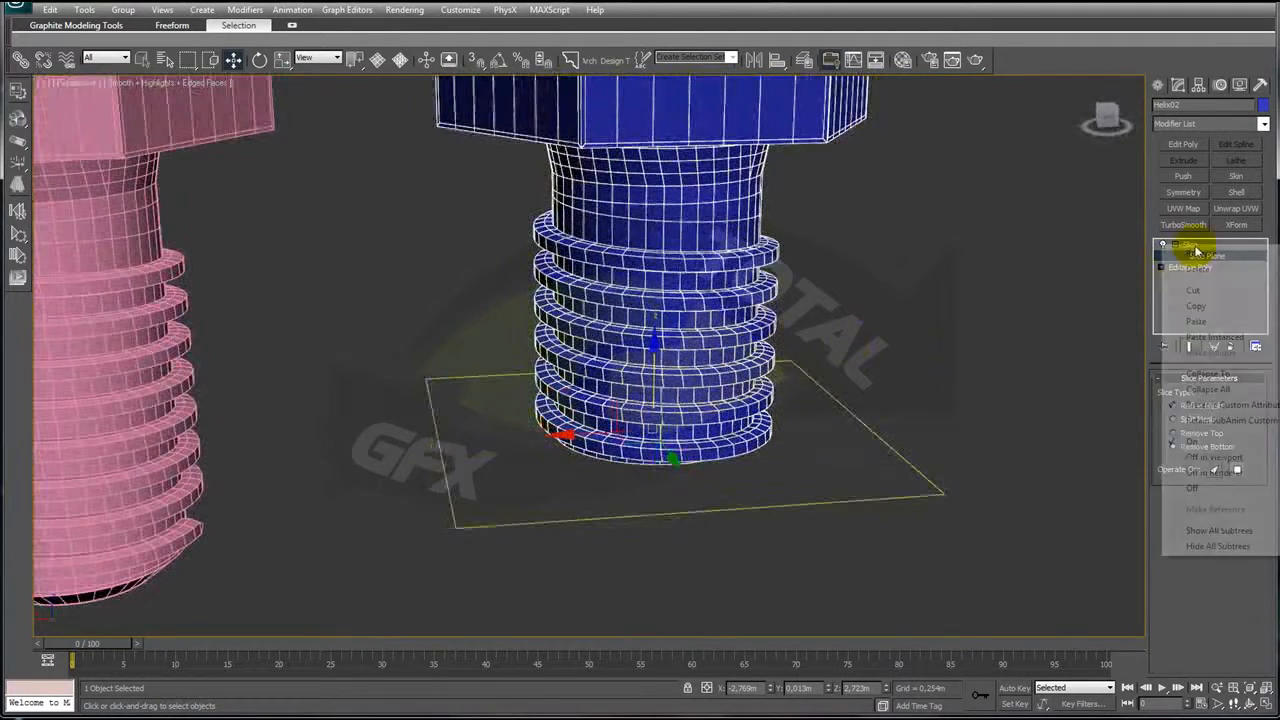
left_click(1196, 305)
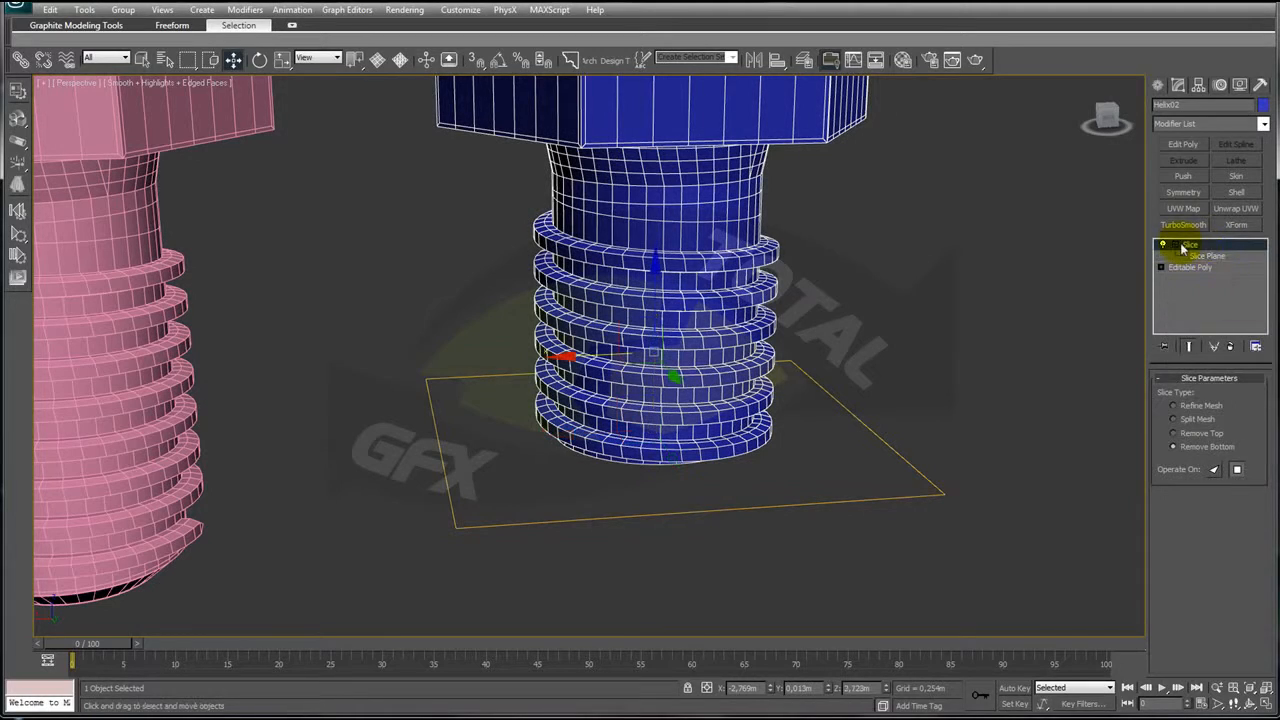
right_click(1186, 247)
left_click(1196, 318)
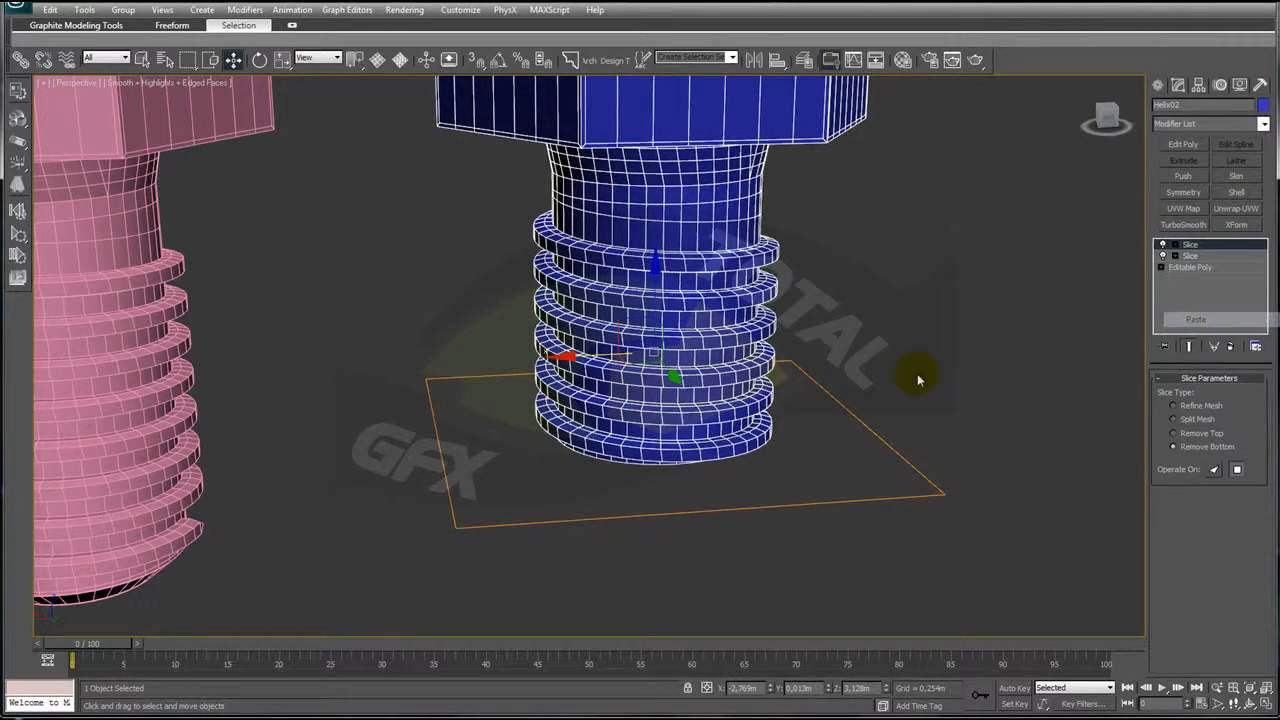
left_click_drag(653, 380, 652, 200)
left_click(1175, 433)
middle_click_drag(1050, 440, 712, 240, "alt")
left_click_drag(651, 216, 651, 239)
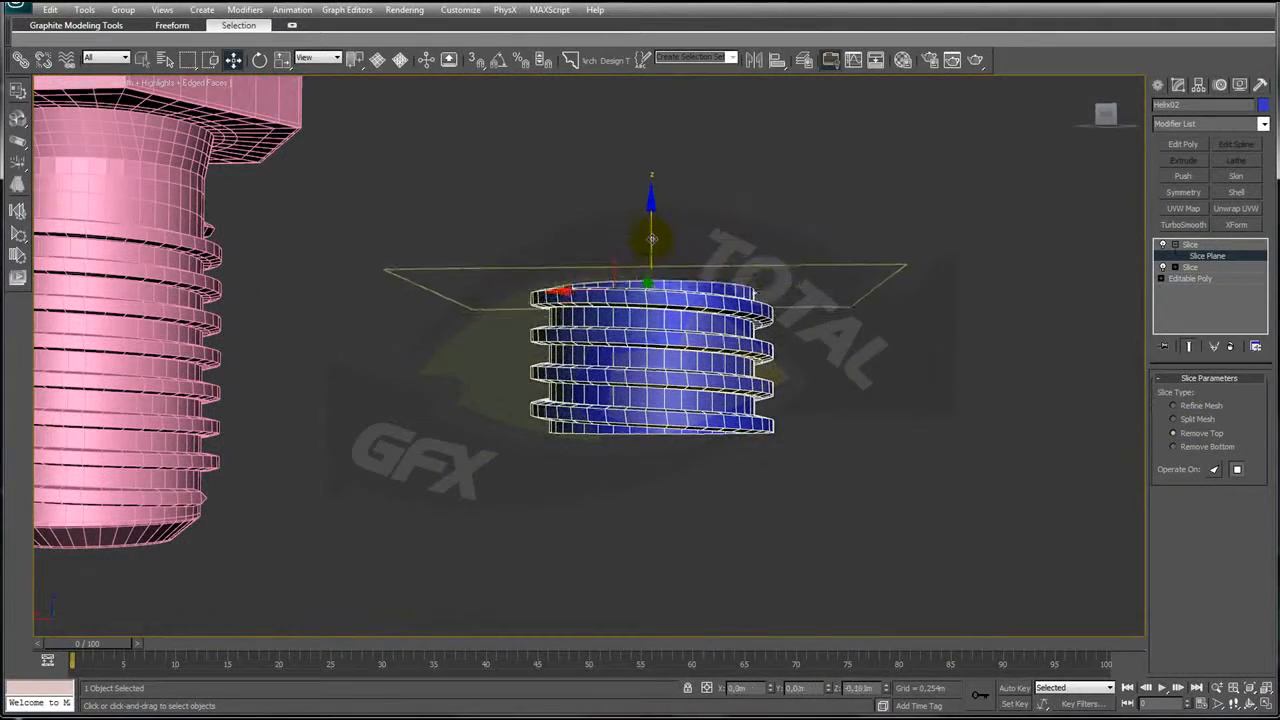
- Add an Edit Poly modifier and extend the thread ring's open top border upward and outward into a flared rim
middle_click_drag(651, 247, 819, 381, "alt")
scroll(819, 381, "down", 3)
scroll(791, 414, "up", 6)
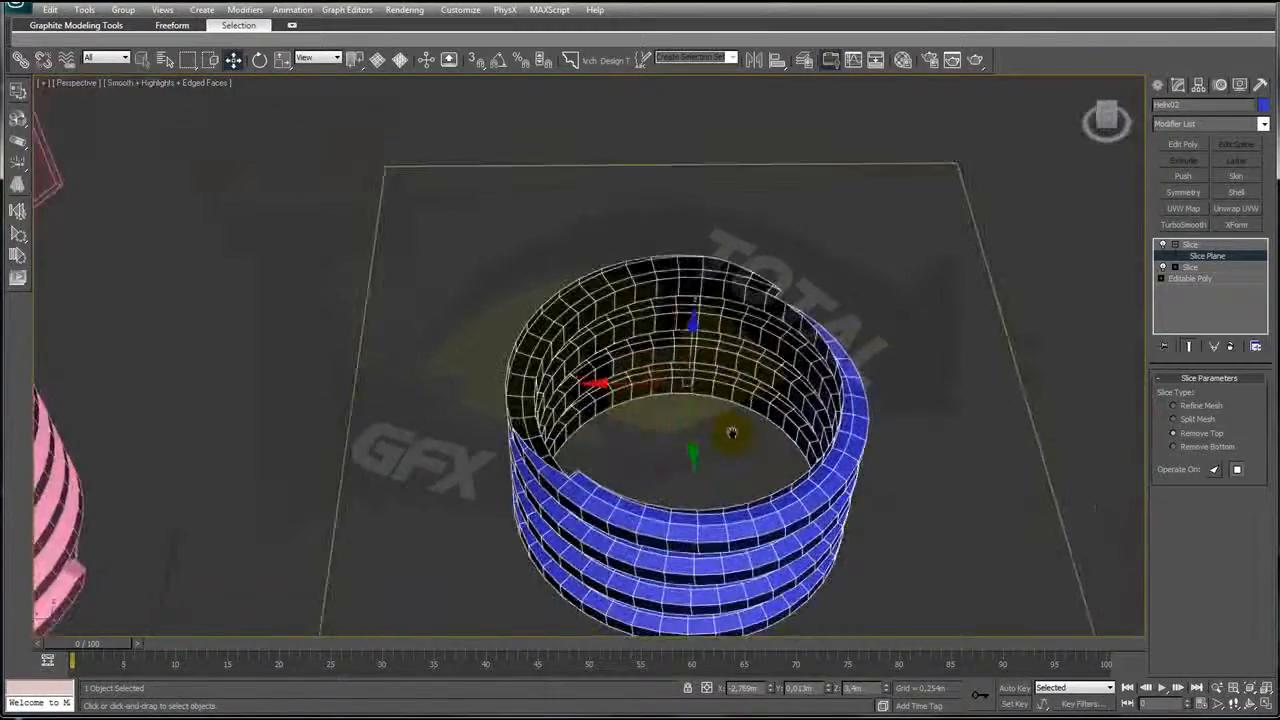
mouse_move(742, 441)
middle_mouse_down("alt")
mouse_move(771, 420)
mouse_move(766, 437)
mouse_move(740, 417)
middle_mouse_up("alt")
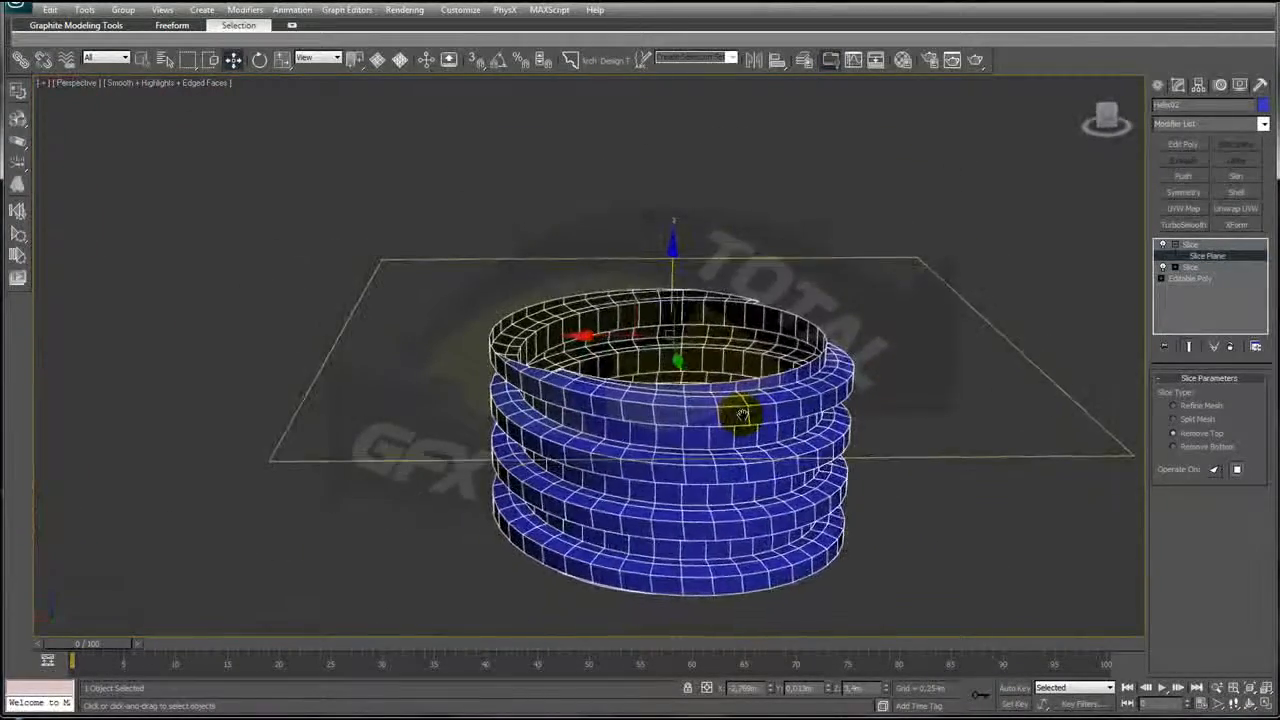
scroll(796, 373, "down", 4)
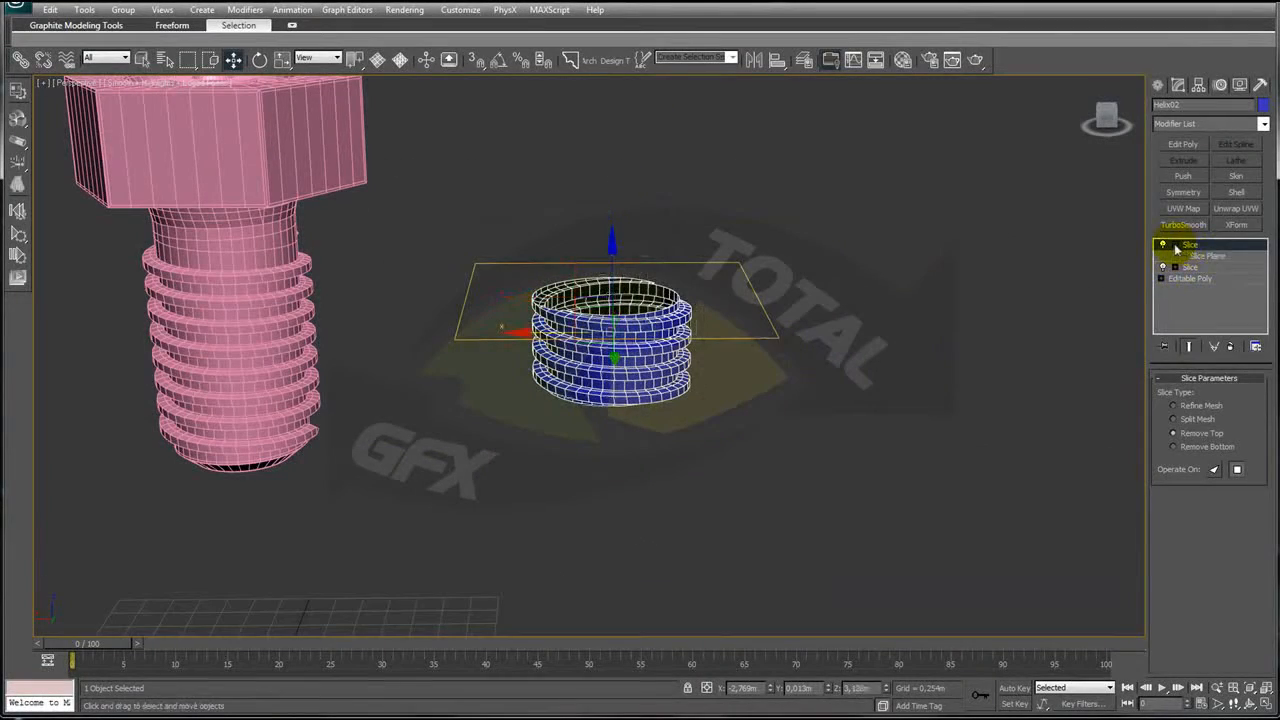
left_click(1185, 146)
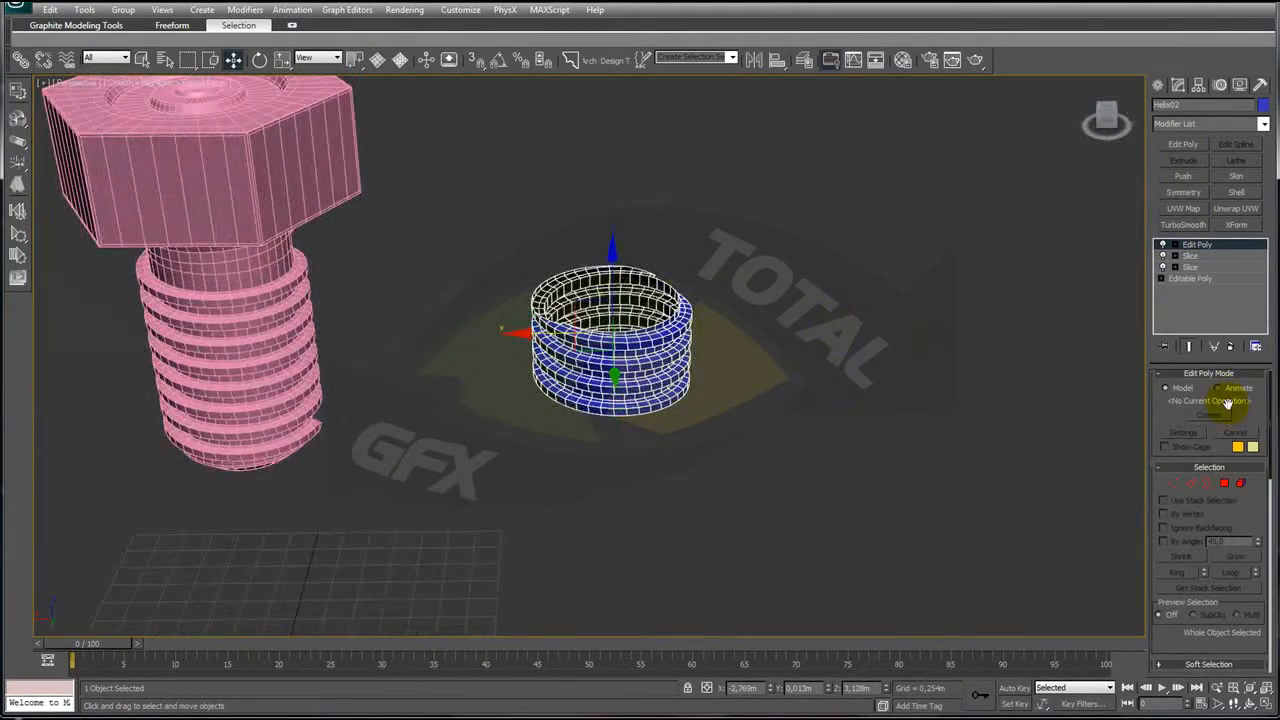
scroll(862, 376, "up", 5)
middle_click_drag(779, 500, 684, 309, "alt")
key("e")
key("w")
left_click_drag(684, 309, 684, 306)
middle_click_drag(684, 300, 700, 360, "alt")
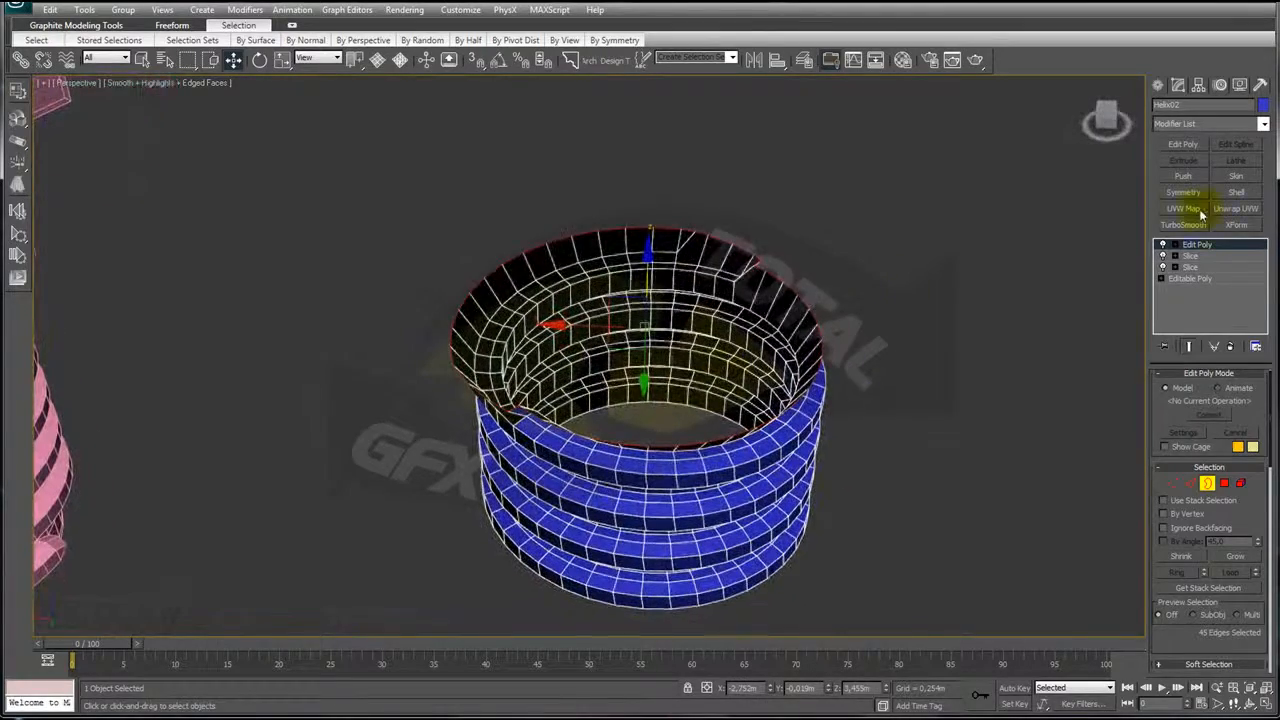
- Apply a Spherify modifier at 100 percent to the selected top border to round it
left_click(1264, 124)
left_click_drag(1266, 376, 1268, 563)
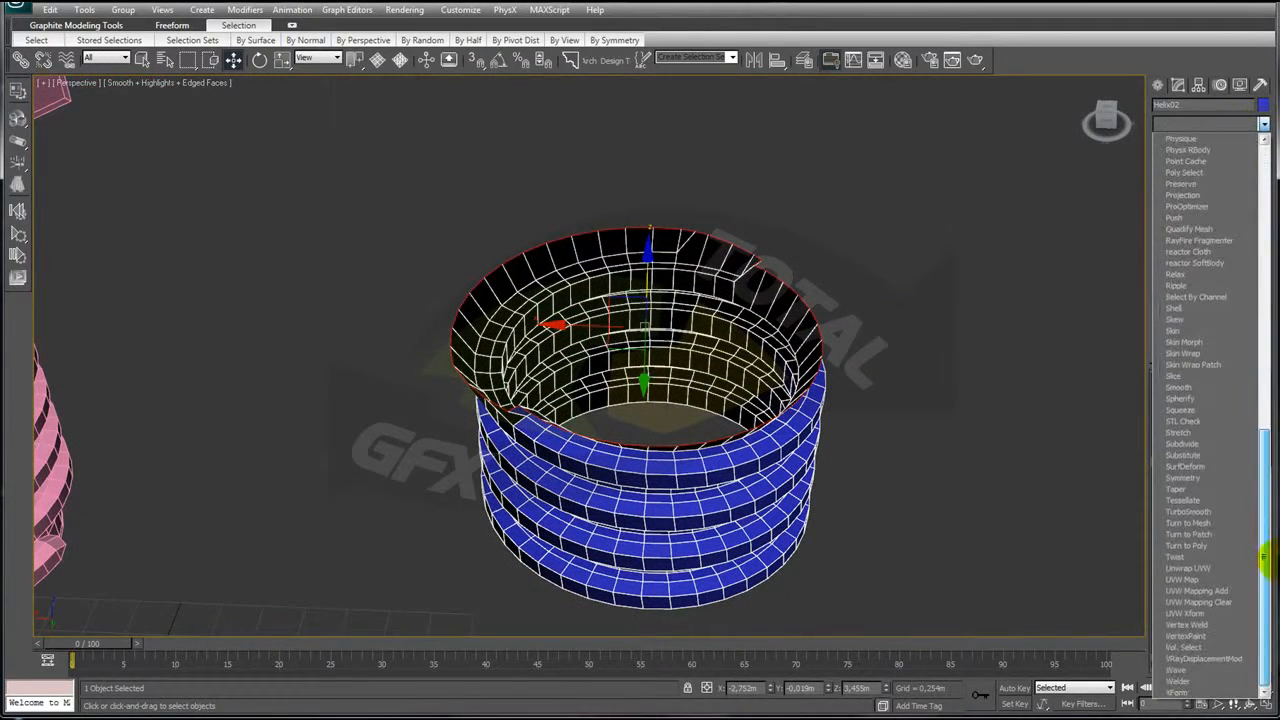
left_click(1183, 399)
mouse_move(971, 371)
middle_mouse_down("alt")
mouse_move(937, 349)
mouse_move(980, 296)
mouse_move(923, 406)
mouse_move(917, 449)
mouse_move(920, 360)
mouse_move(974, 366)
middle_mouse_up("alt")
scroll(917, 358, "up", 3)
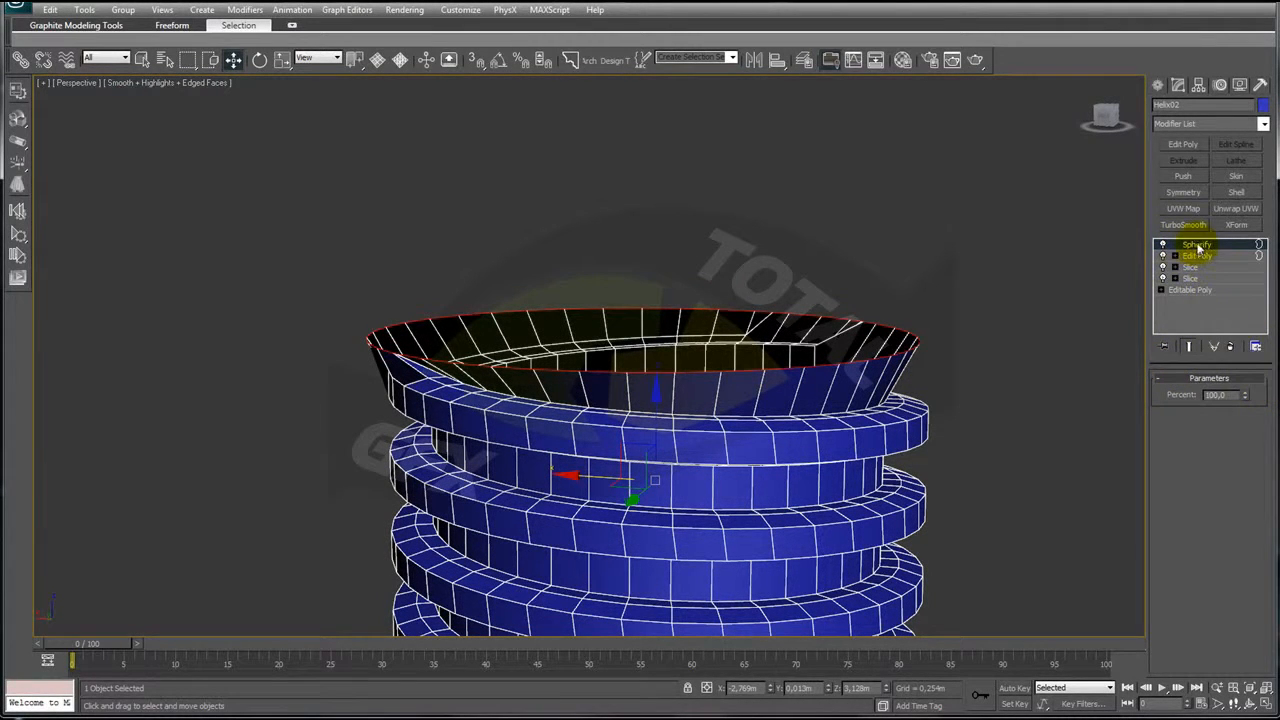
- Add another Edit Poly modifier, select the top rim's open border, and convert the selection to vertices
left_click(1183, 143)
middle_click_drag(1000, 330, 985, 300, "alt")
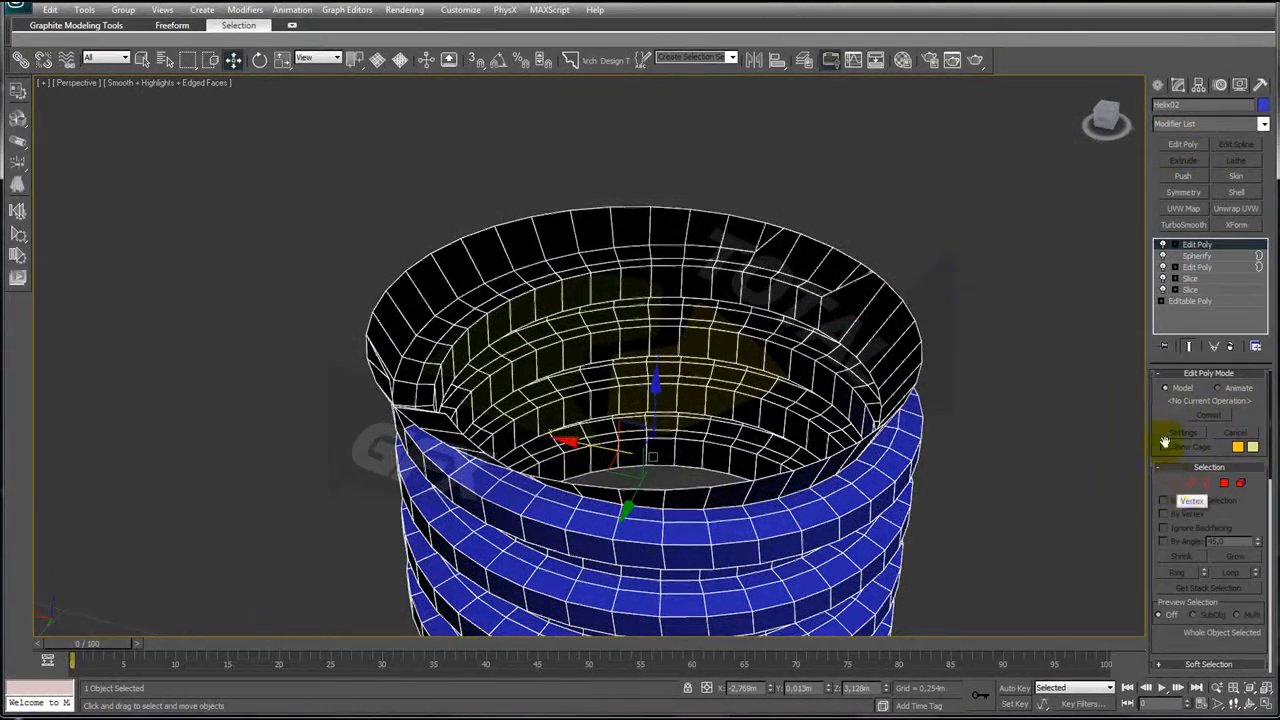
left_click(1208, 485)
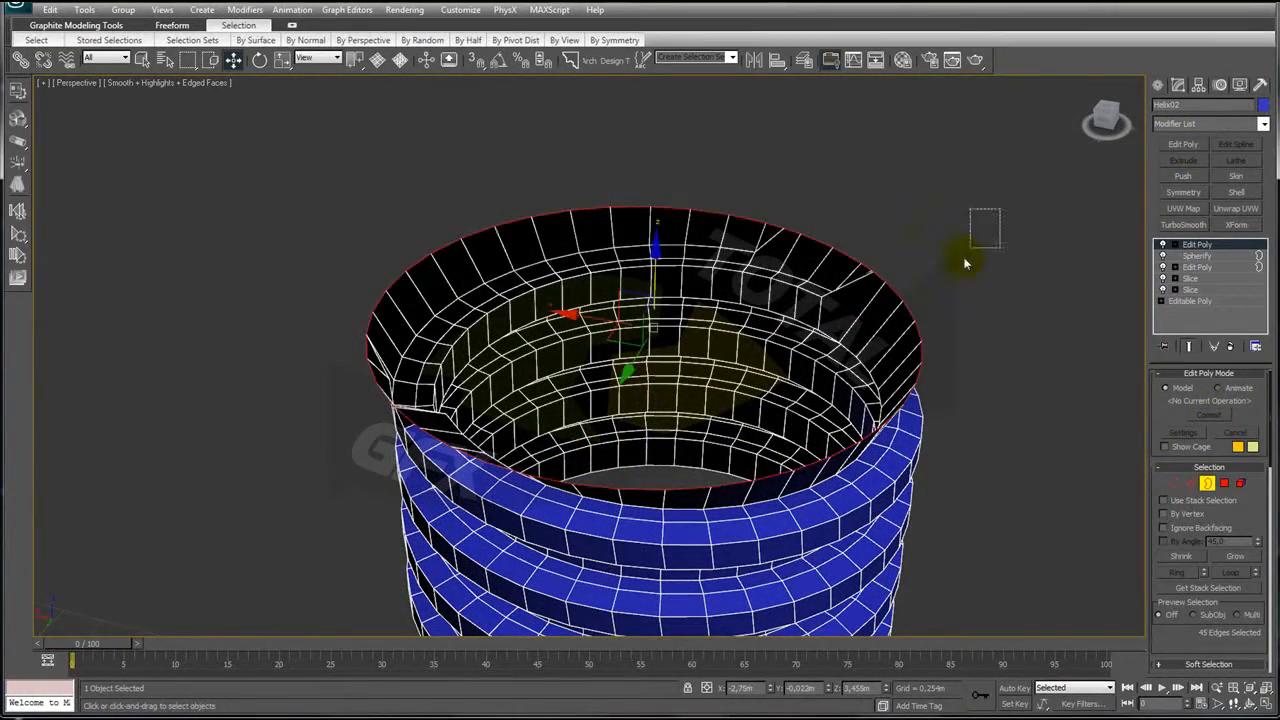
middle_click_drag(1006, 451, 975, 405, "alt")
left_click(1174, 483, "ctrl")
left_click_drag(1217, 529, 1252, 467)
scroll(1252, 467, "down", 5)
middle_click_drag(958, 305, 967, 334, "alt")
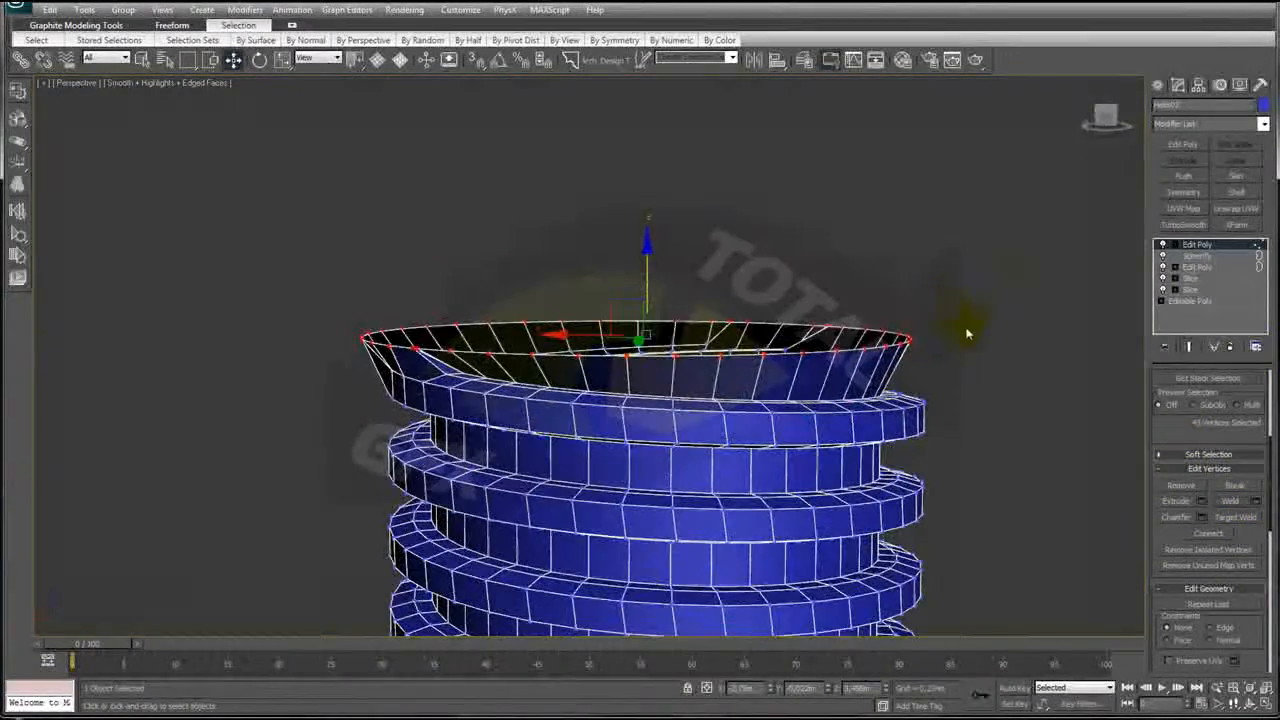
- Select the flared top rim's border in the uppermost Edit Poly modifier and extrude it slightly upward
left_click(1183, 246)
left_click(1175, 245)
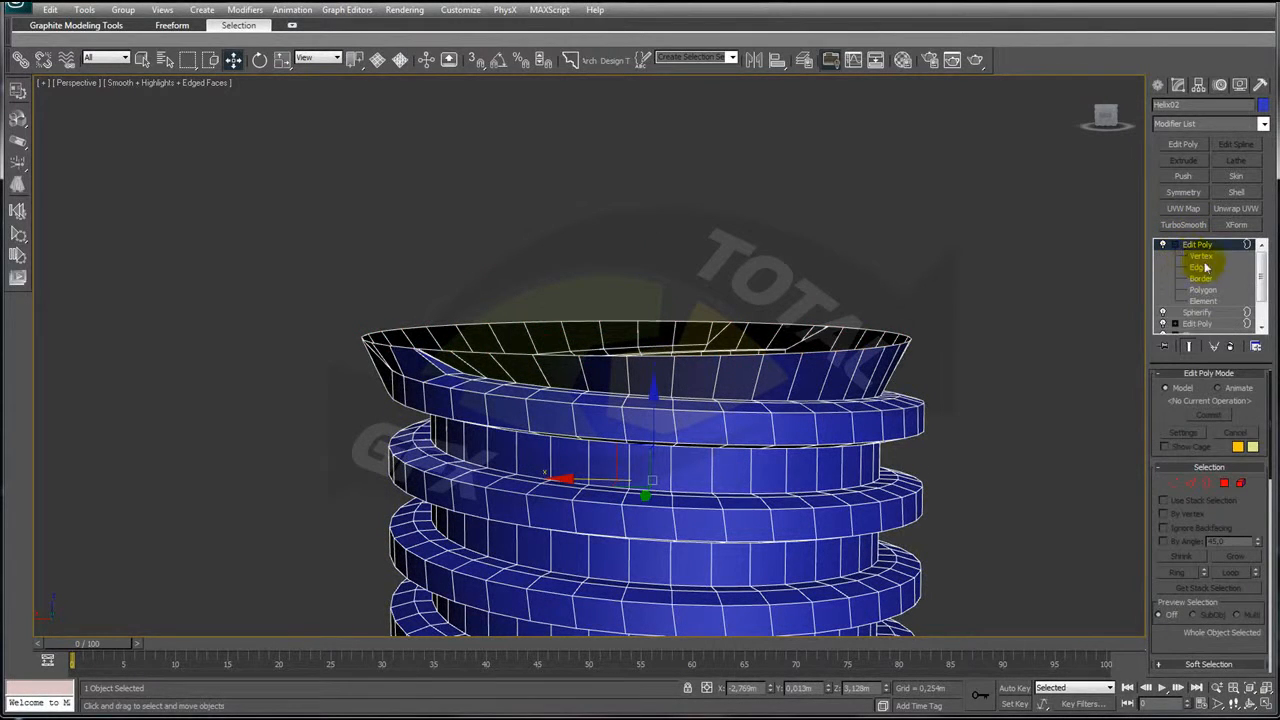
left_click(1202, 278)
left_click(679, 322)
left_click_drag(649, 277, 646, 270)
middle_click_drag(815, 421, 851, 429, "alt")
middle_click_drag(800, 525, 839, 320, "alt")
- Collapse the blue object's whole modifier stack into a single Editable Poly
left_click(1196, 245)
left_click(1175, 245)
right_click(1190, 246)
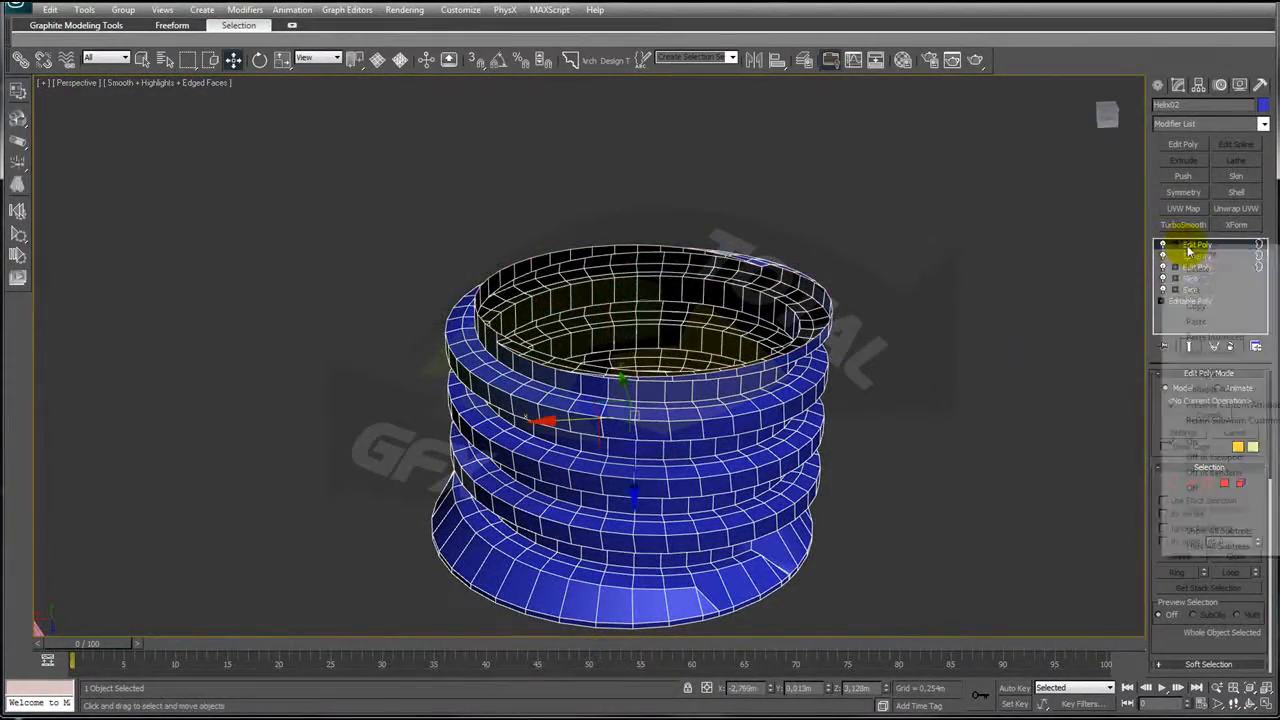
left_click(1208, 389)
left_click(702, 394)
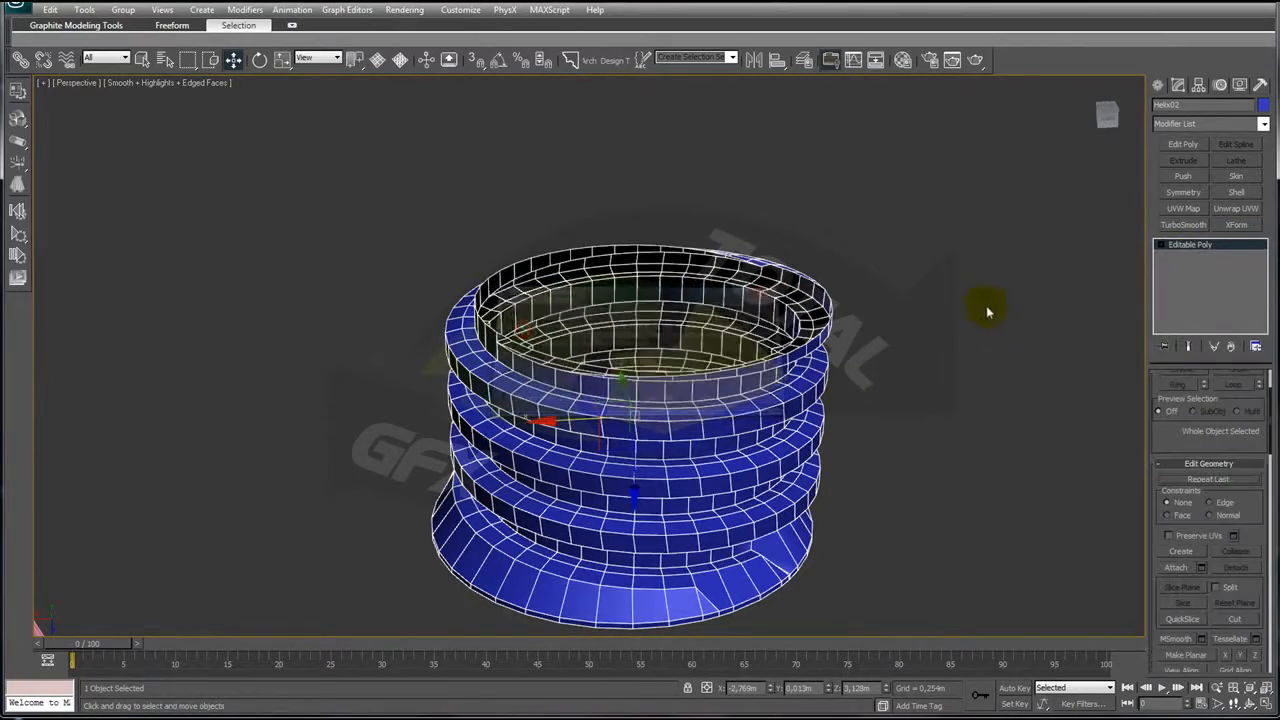
- Select the open border at the thread ring's unflared bottom end and apply a Spherify modifier at 100 percent
middle_click_drag(1043, 271, 1010, 290, "alt")
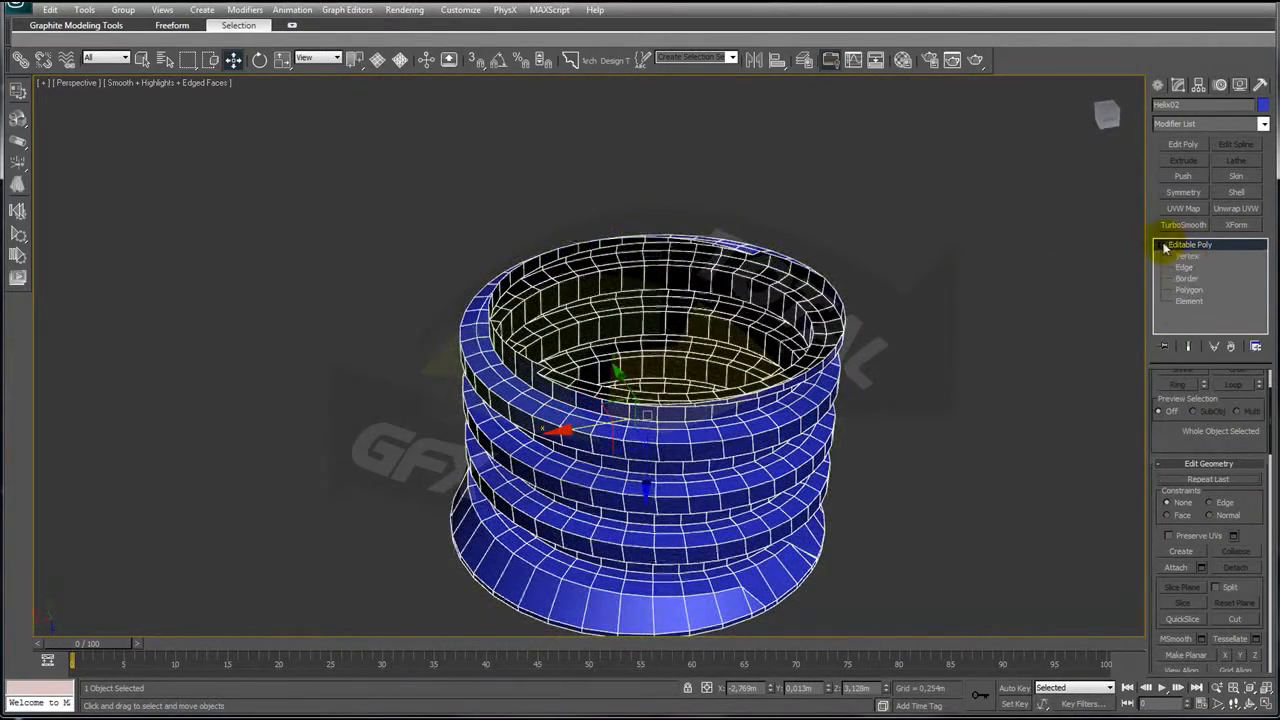
left_click(1186, 278)
middle_click_drag(948, 237, 911, 381, "alt")
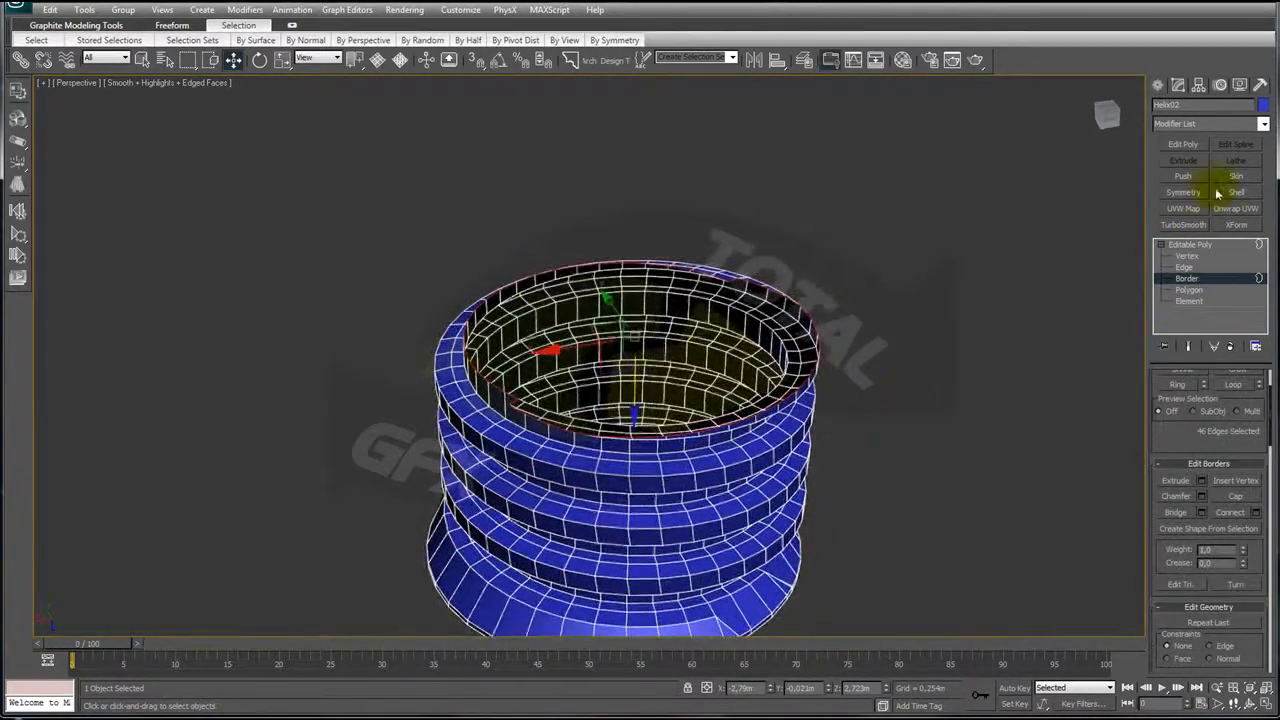
left_click(1264, 125)
scroll(1248, 591, "down", 10)
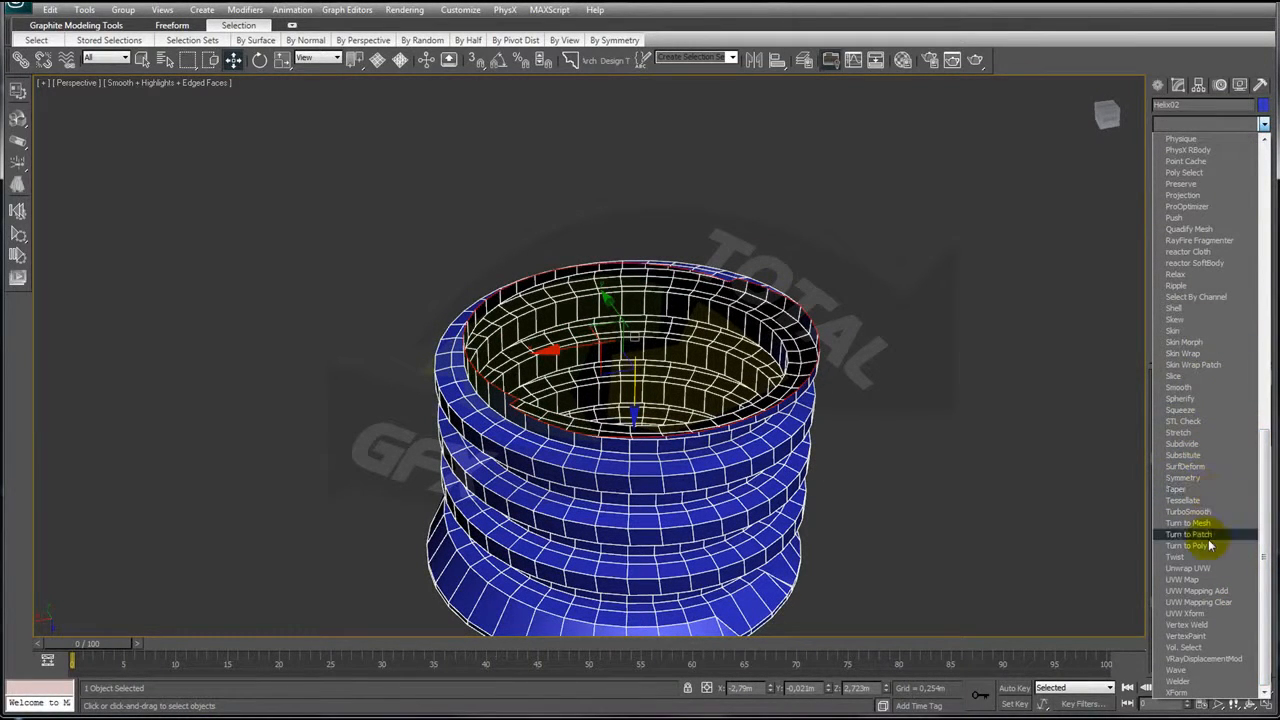
left_click(1200, 400)
middle_click_drag(838, 460, 1121, 289, "alt")
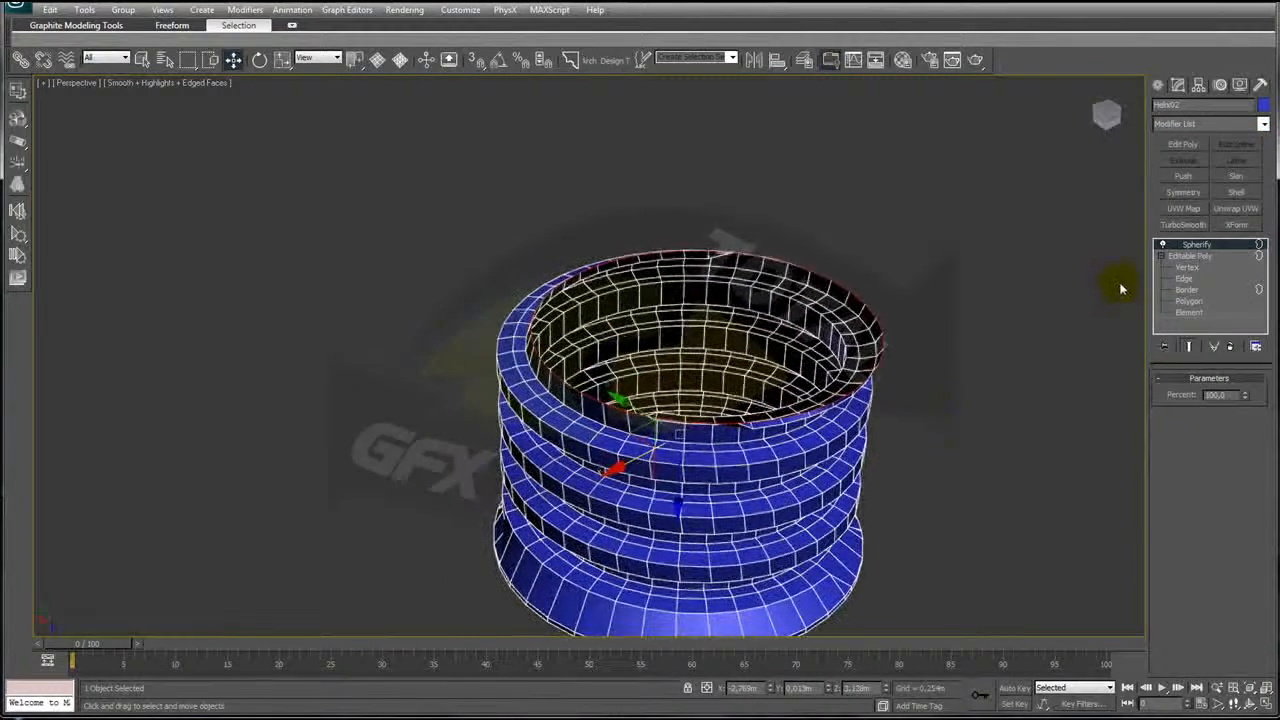
- Add an Edit Poly modifier, extrude the bottom border about 0.07 m downward, and scale it outward into a flare
right_click(1185, 246)
left_click(1188, 146)
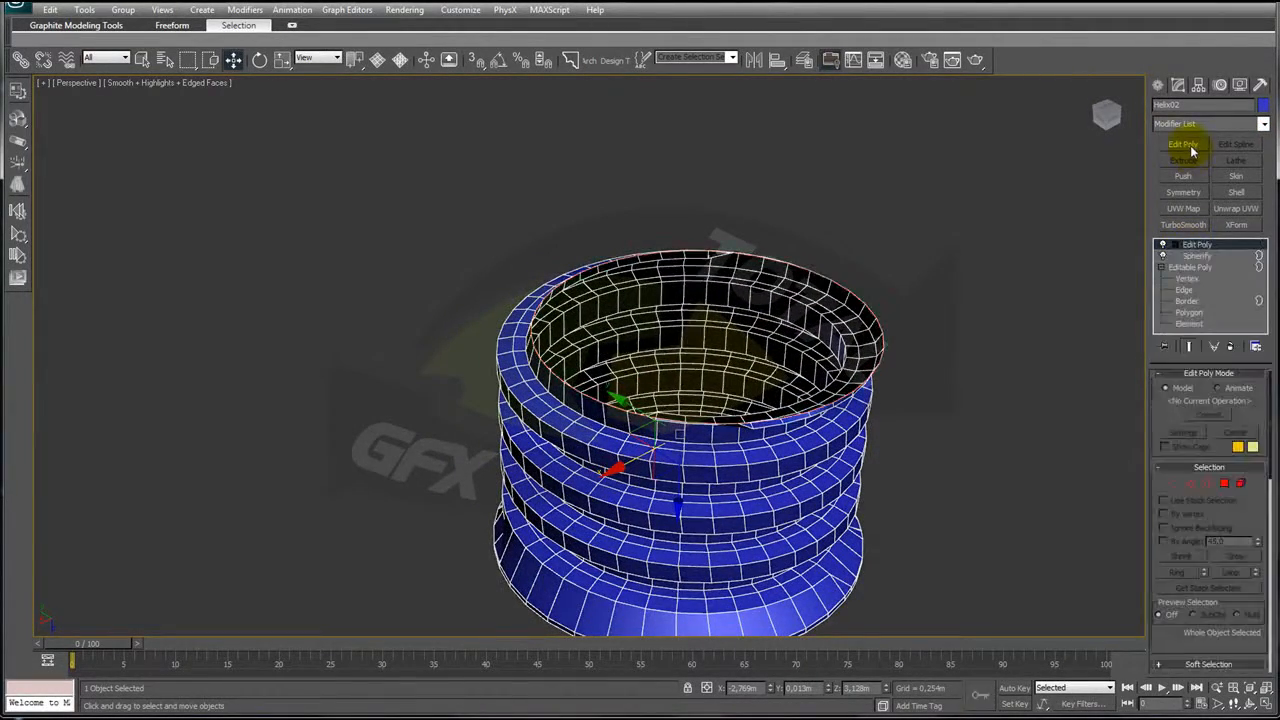
middle_click_drag(812, 352, 834, 331, "alt")
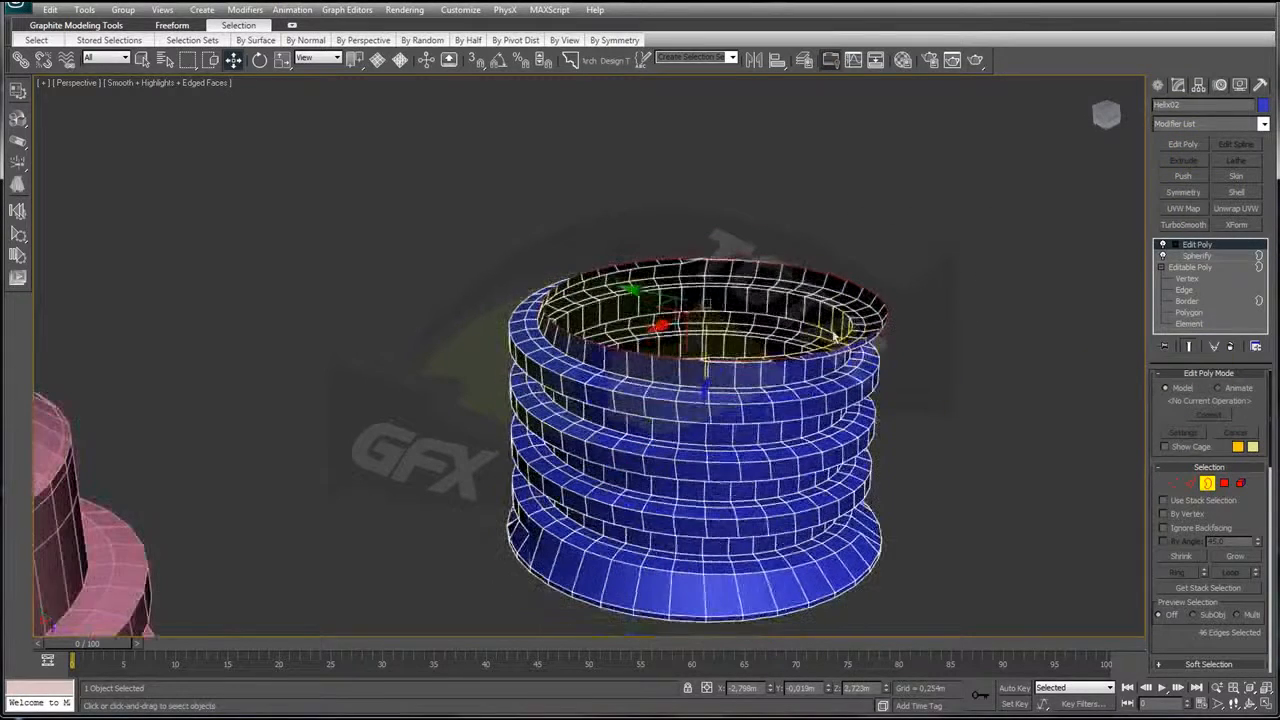
left_click_drag(710, 378, 710, 360, "shift")
key("e")
middle_click_drag(740, 342, 742, 370, "alt")
key("r")
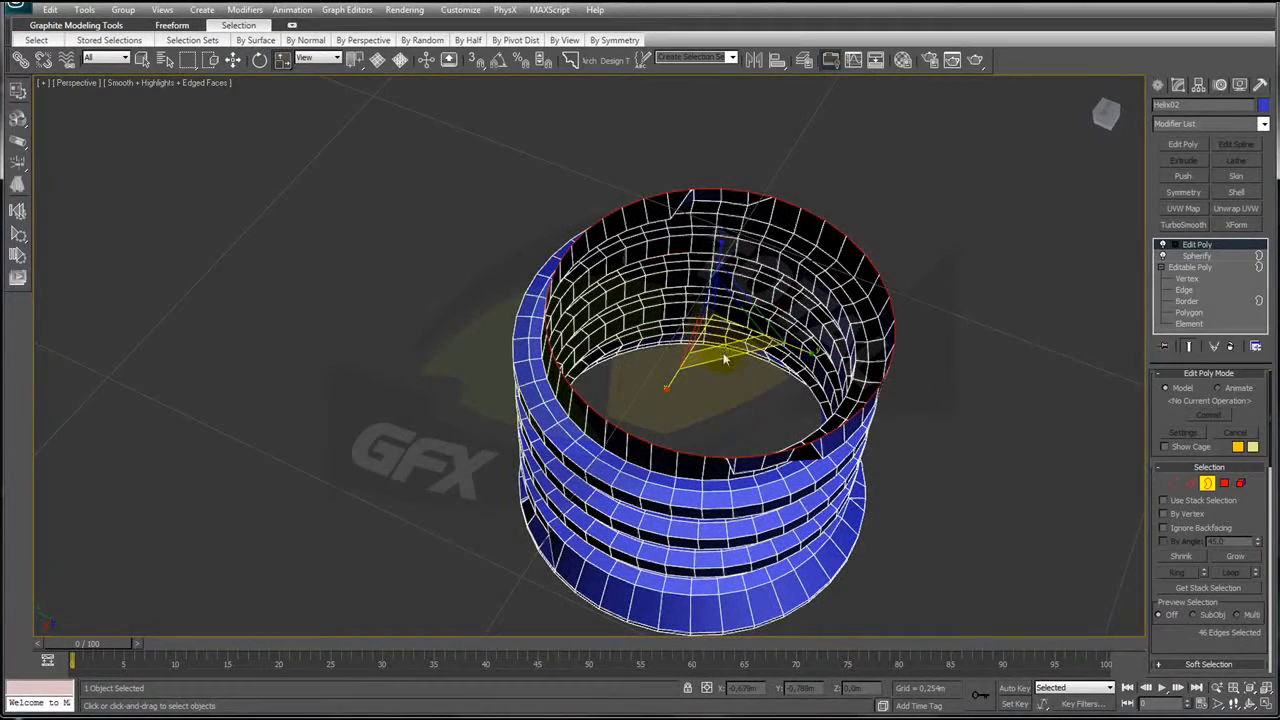
left_click_drag(718, 332, 717, 311)
- Reposition the flared bottom border horizontally in the top view to centre it on the threaded ring
key("w")
middle_click_drag(672, 325, 729, 483, "alt")
key("t")
scroll(749, 443, "up", 4)
middle_click_drag(486, 384, 724, 428)
key("w")
left_click_drag(556, 349, 563, 356)
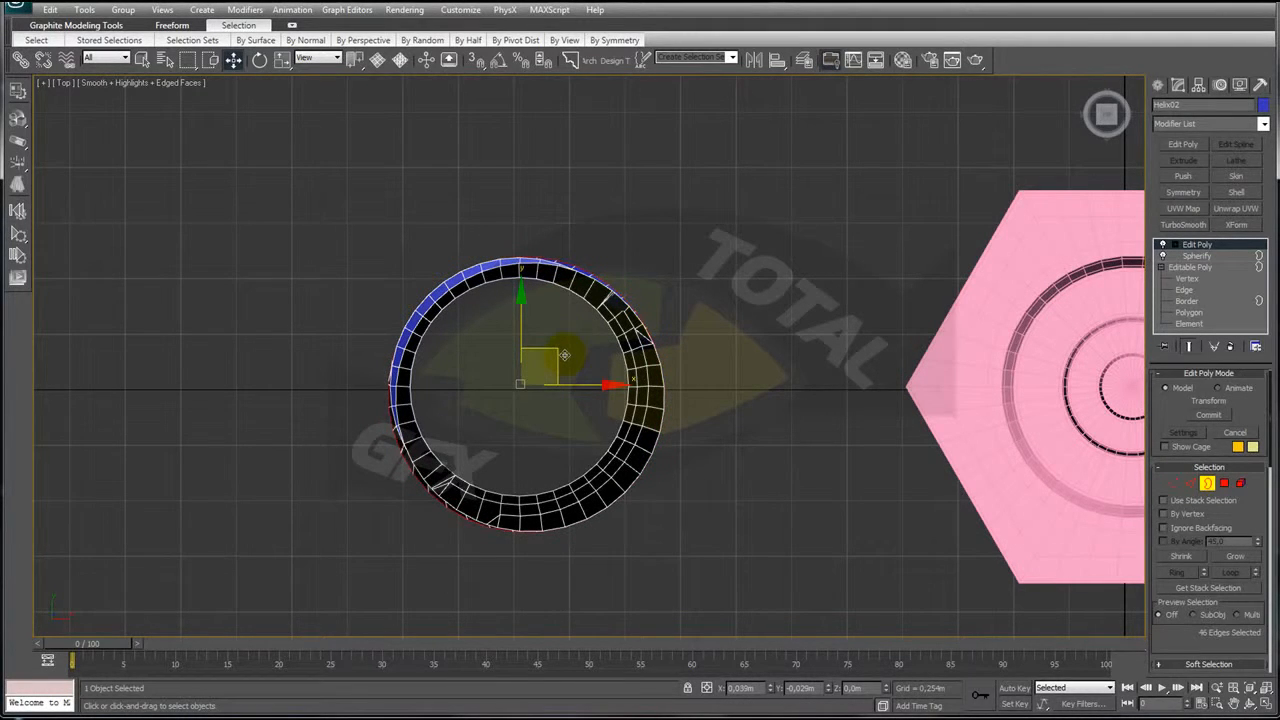
left_click_drag(563, 354, 564, 354)
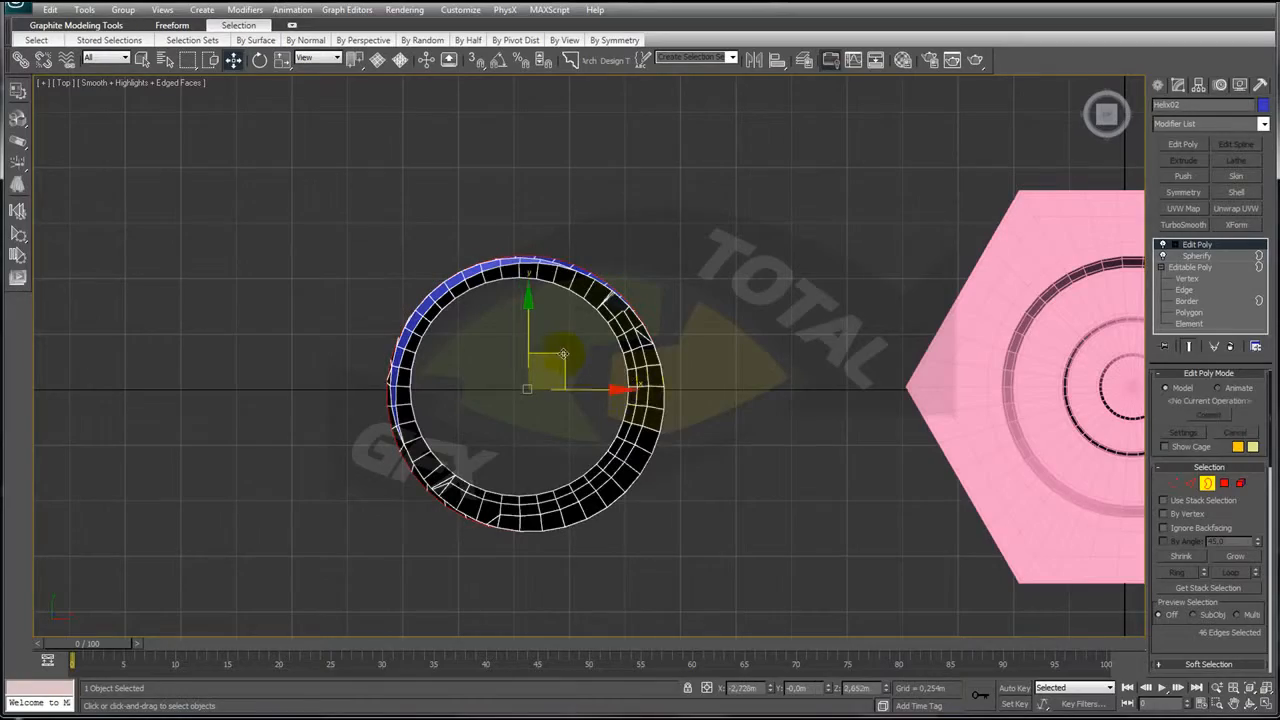
- Return to the perspective view and convert the flared bottom rim's border selection to vertices
key("p")
scroll(700, 395, "down", 5)
middle_click_drag(706, 449, 737, 395, "alt")
key("z")
scroll(716, 350, "down", 7)
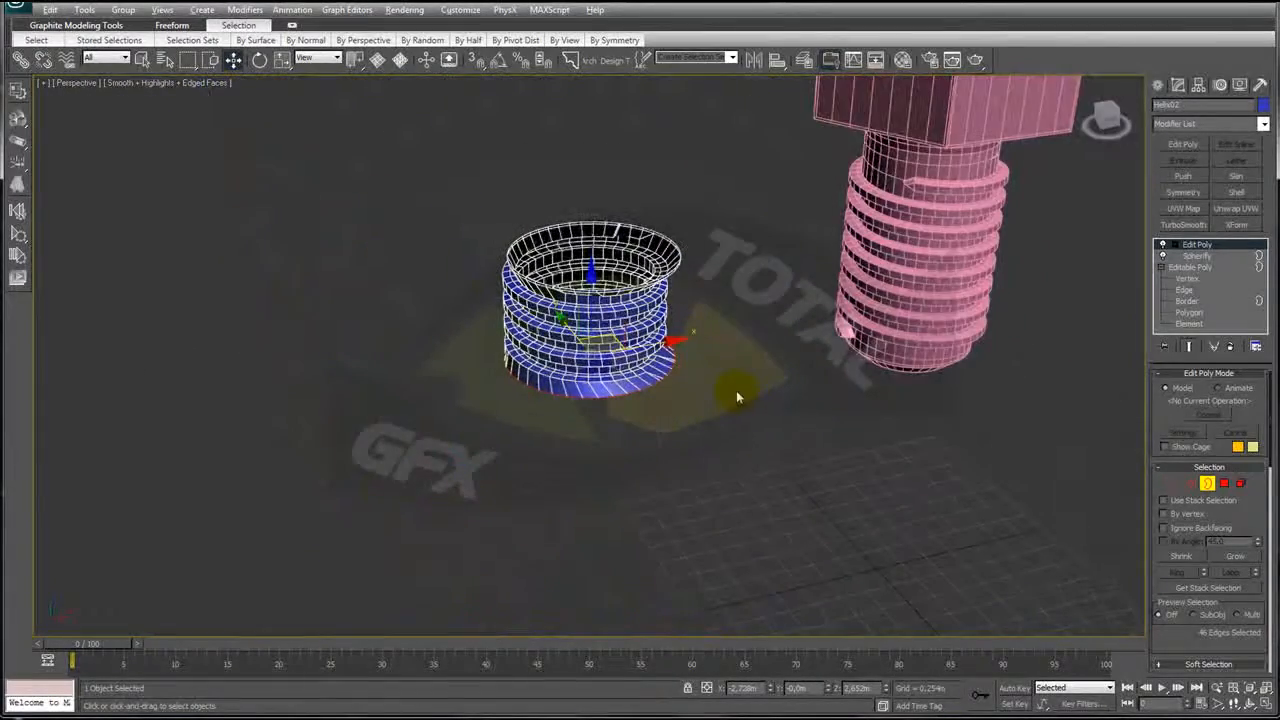
key("z")
middle_click_drag(749, 463, 697, 386, "alt")
left_click_drag(646, 346, 643, 350)
middle_click_drag(738, 364, 775, 350, "alt")
middle_click_drag(886, 370, 886, 414, "alt")
left_click(1173, 483, "ctrl")
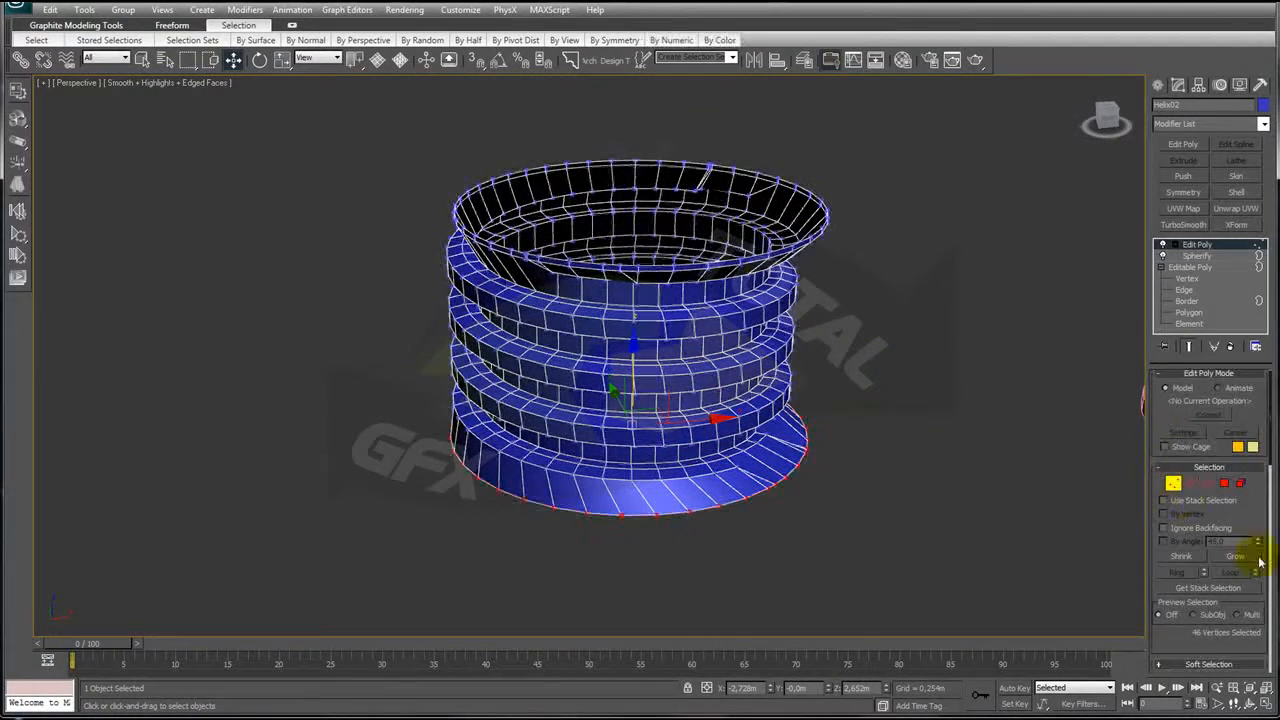
left_click_drag(1173, 638, 1158, 405)
middle_click_drag(938, 471, 934, 440, "alt")
- Return to Border level in the top Edit Poly modifier, extend the ring's flared bottom border about 0.03 m downward, and leave sub-object editing
left_click(1186, 290, "ctrl")
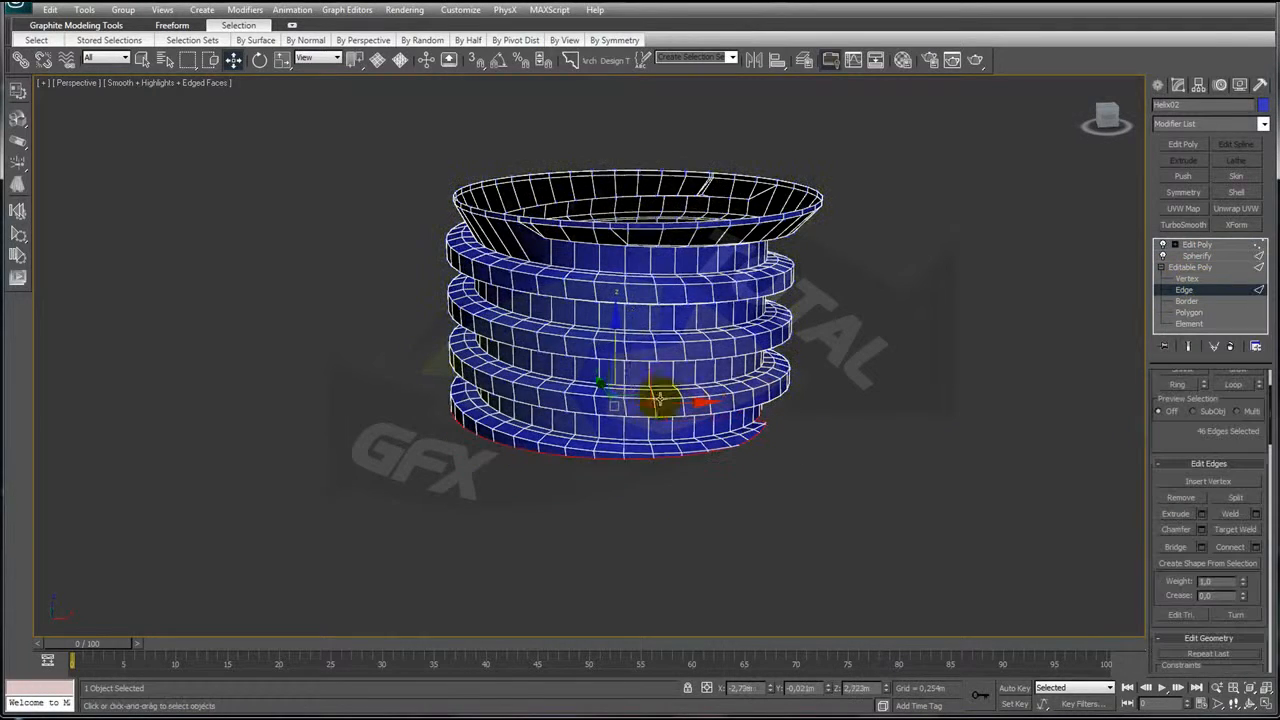
left_click(1181, 278, "ctrl")
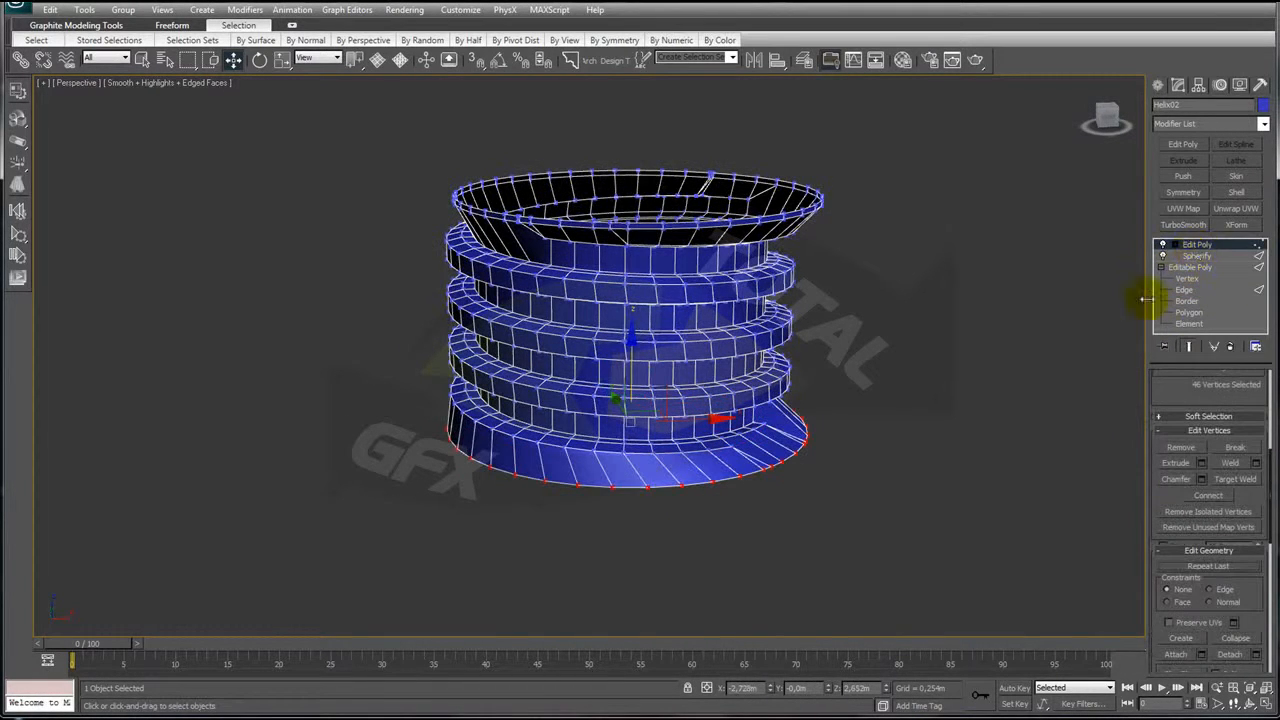
left_click(1176, 245)
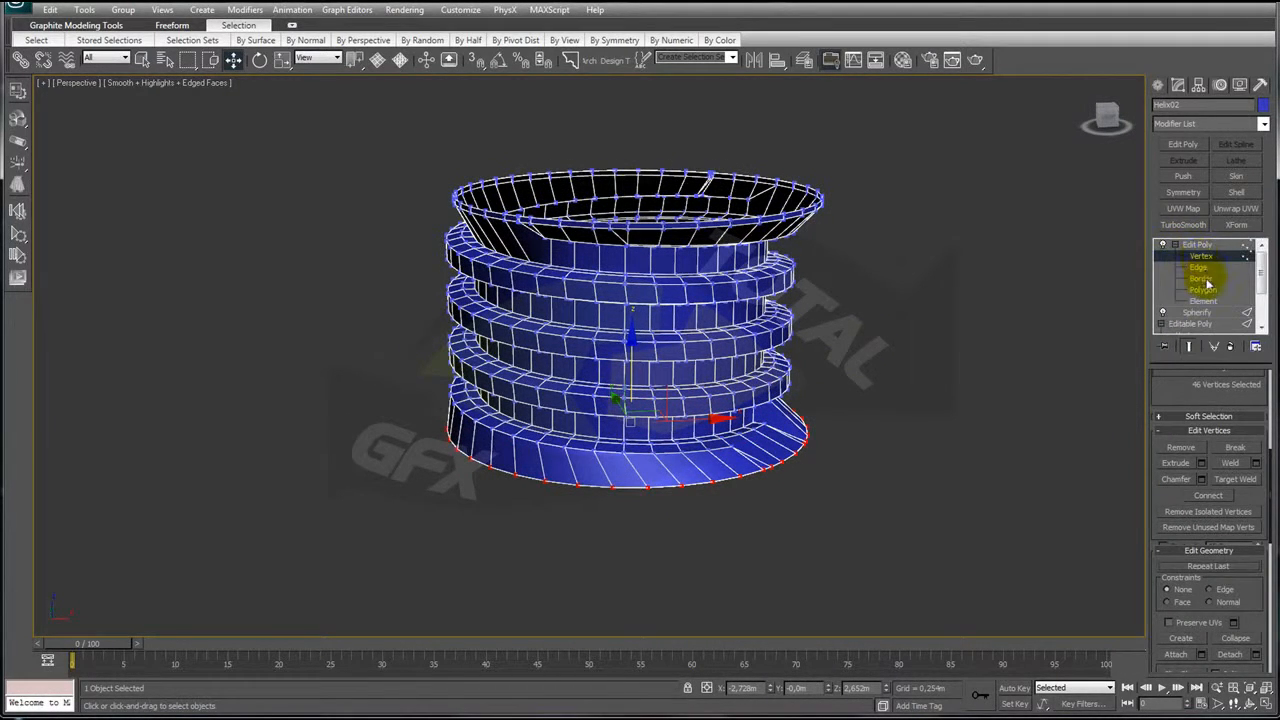
left_click(1200, 279, "ctrl")
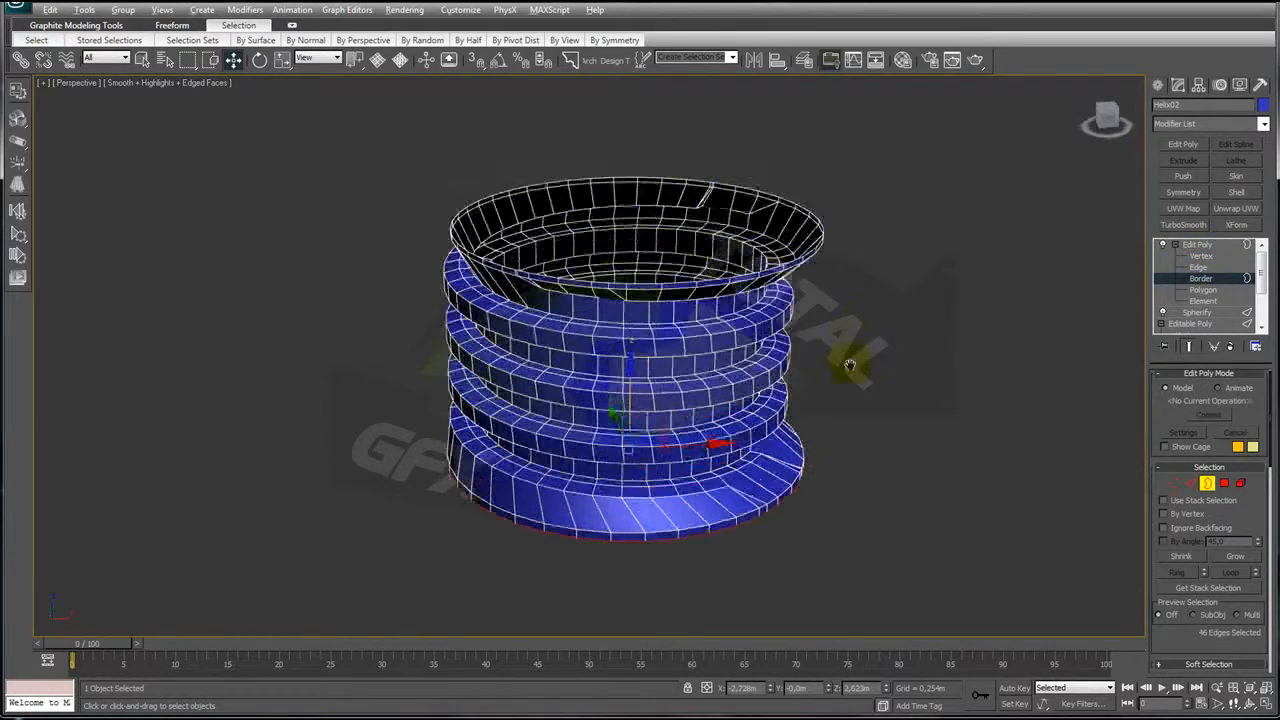
left_click(1198, 245)
left_click(1176, 245)
- Select the pink hex bolt and clone it about 3.97 m in the negative X direction, past the blue thread ring
scroll(757, 277, "down", 4)
mouse_move(757, 277)
middle_mouse_down("alt")
mouse_move(728, 407)
mouse_move(723, 346)
mouse_move(771, 266)
middle_mouse_up("alt")
left_click(771, 266)
middle_click_drag(829, 229, 873, 397, "alt")
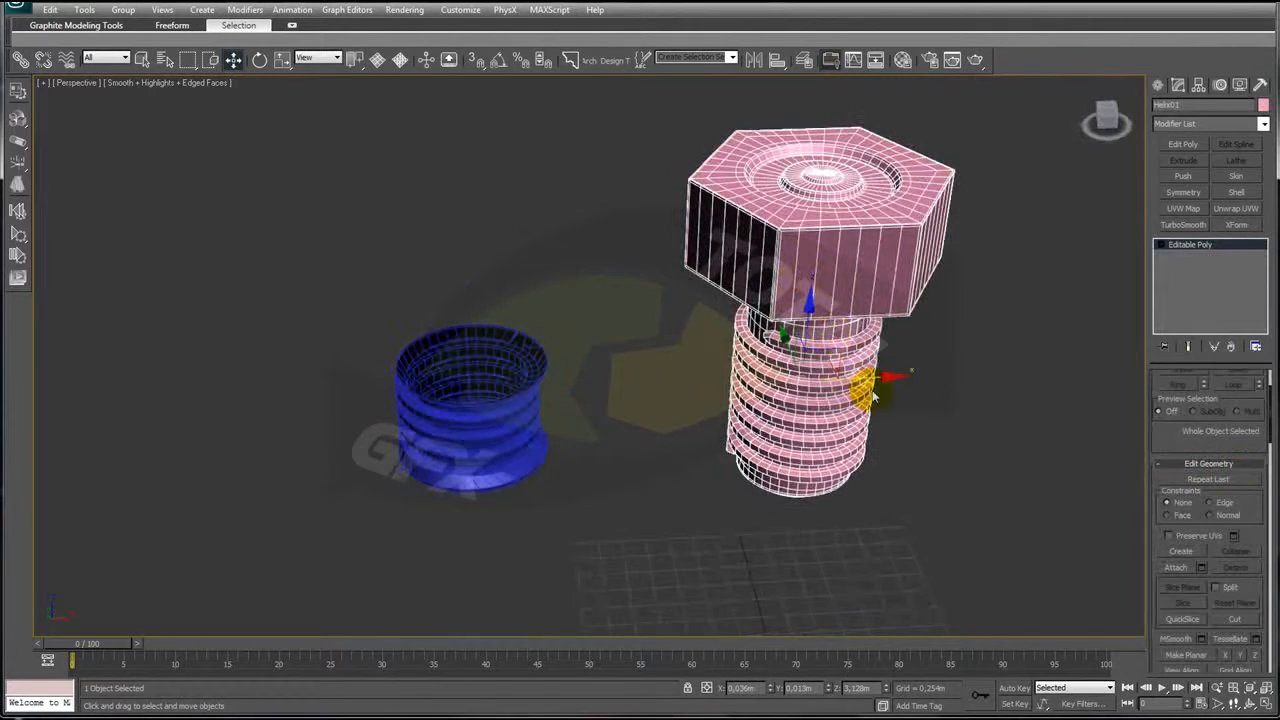
left_click_drag(436, 398, 822, 428)
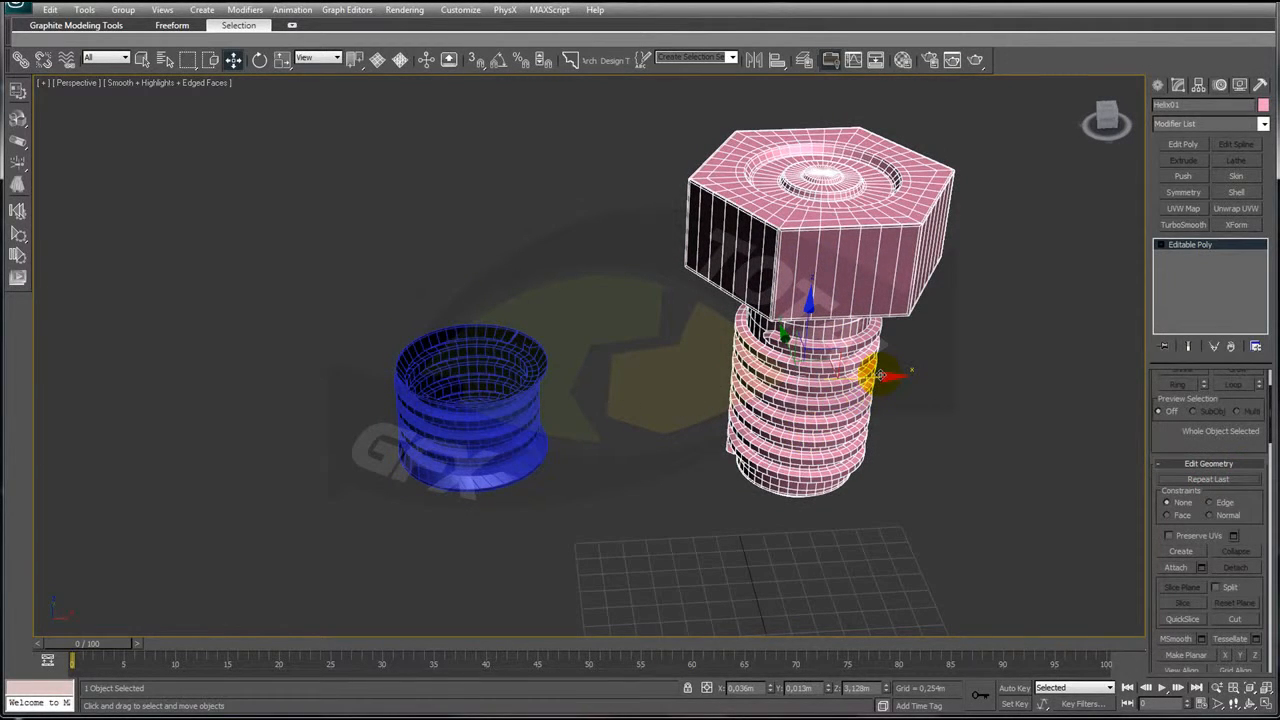
left_click_drag(878, 375, 352, 378, "shift")
left_click(650, 418)
mouse_move(650, 418)
middle_mouse_down("alt")
mouse_move(618, 396)
mouse_move(722, 402)
middle_mouse_up("alt")
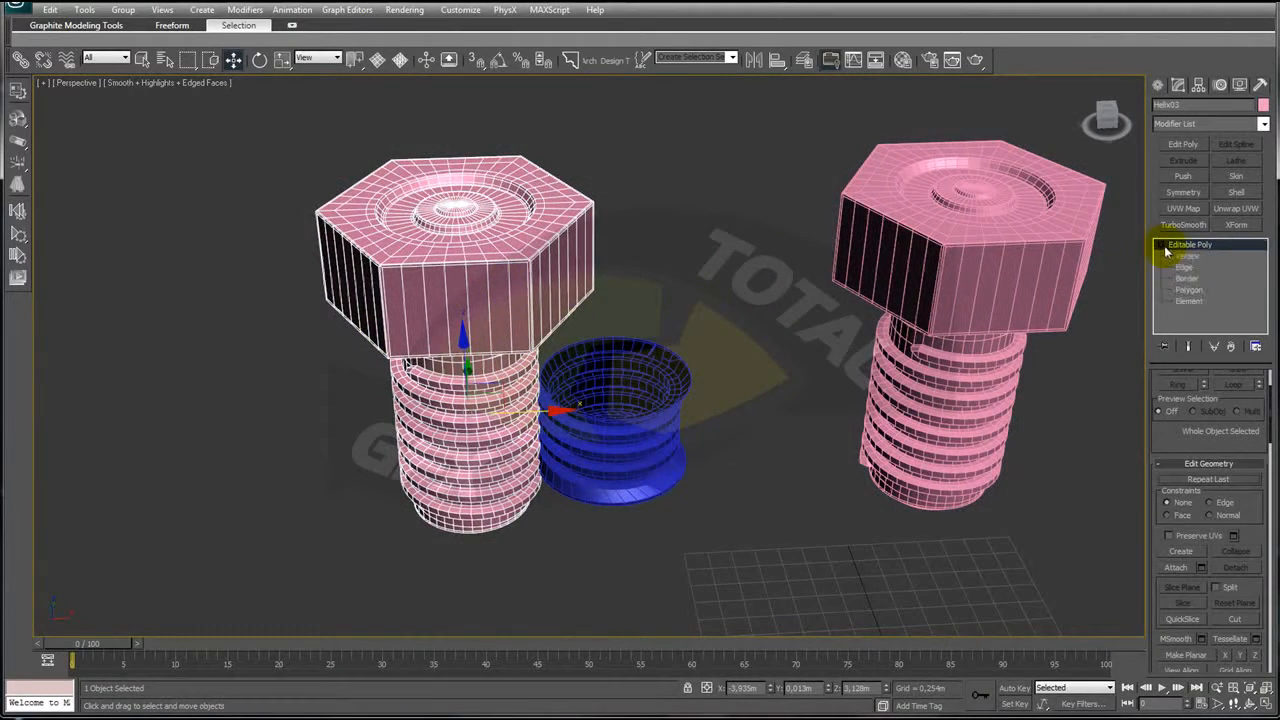
- Delete the threaded shank element from the copied bolt
left_click(1198, 280)
middle_click_drag(943, 434, 932, 372, "alt")
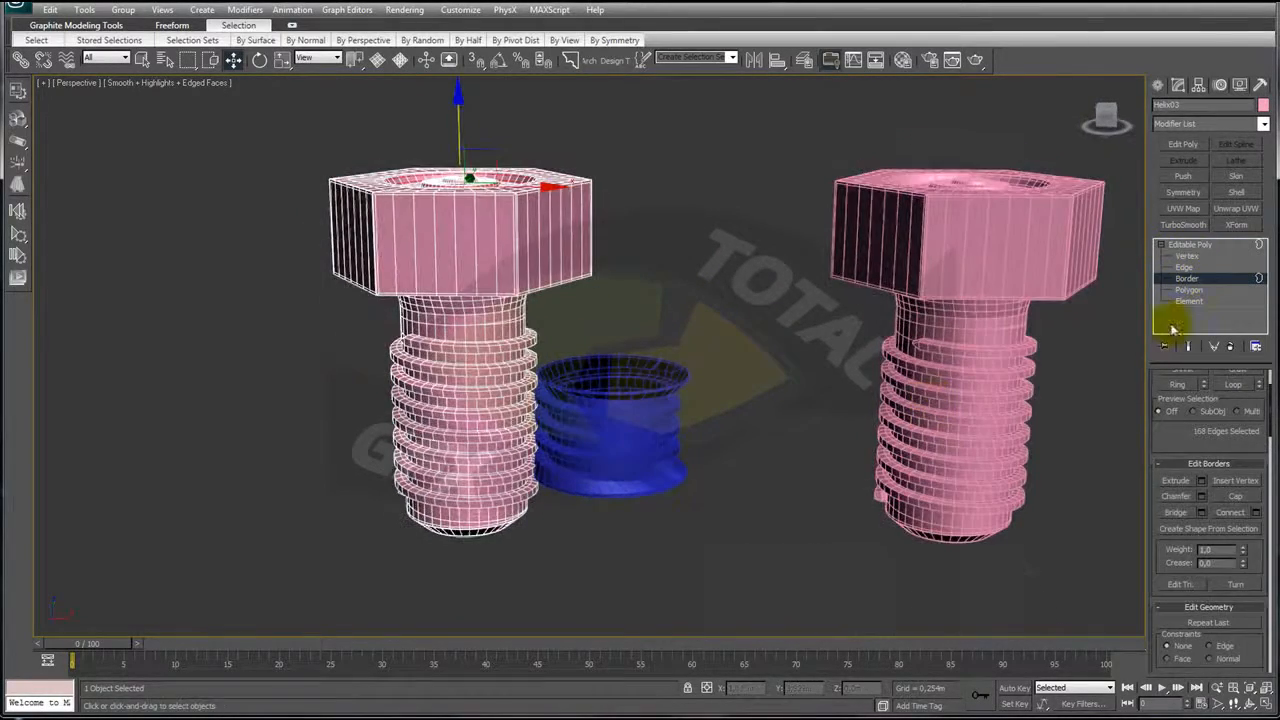
left_click(1190, 290)
middle_click_drag(686, 455, 707, 413, "alt")
left_click(707, 413)
key("5")
left_click(541, 390)
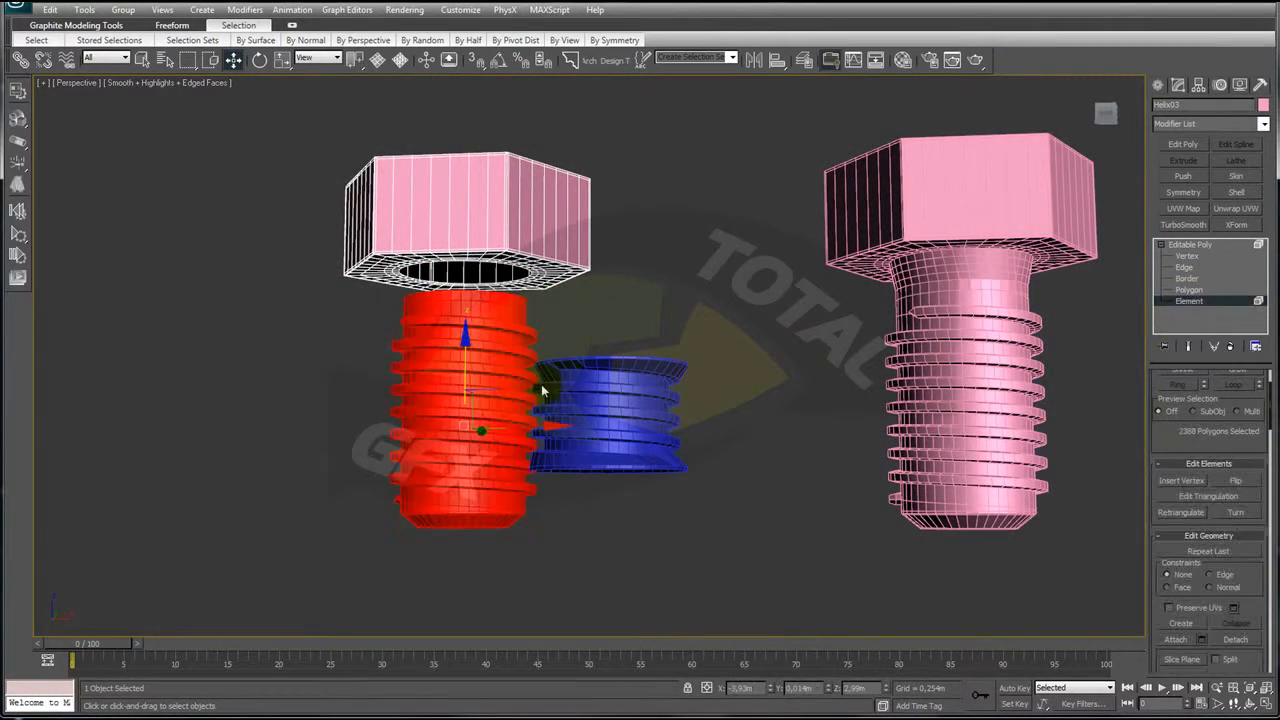
key("Delete")
- Select the centre vertex on the copied hex head's top face and convert it to a selection of the surrounding polygons
scroll(680, 380, "up", 3)
middle_click_drag(680, 380, 970, 330, "alt")
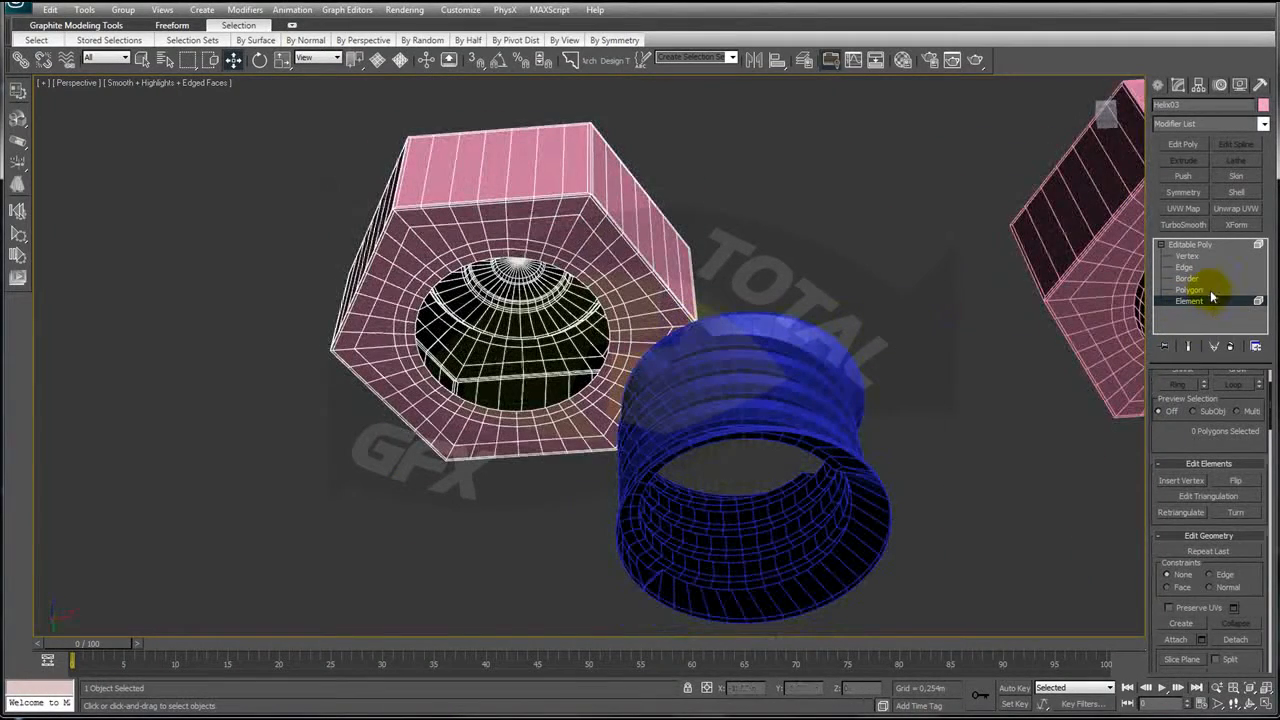
left_click(1188, 278)
left_click(641, 345)
left_click(738, 268)
middle_click_drag(738, 266, 768, 424)
scroll(768, 424, "up", 3)
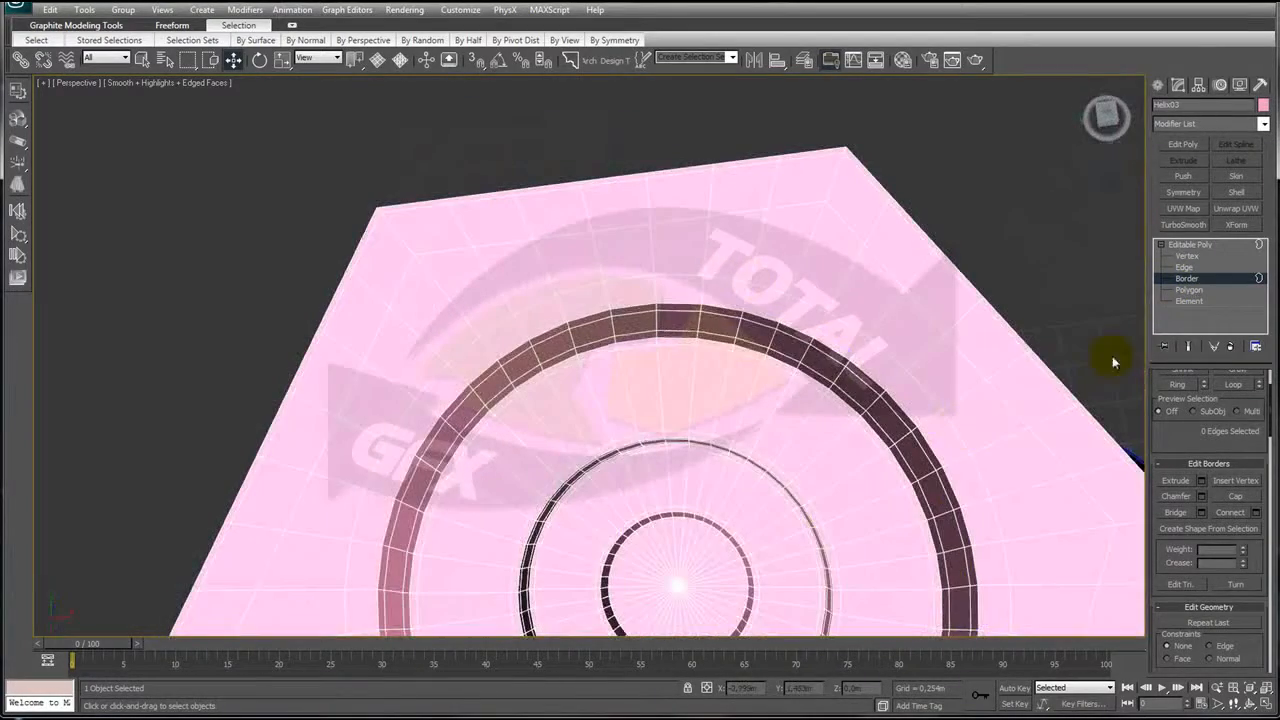
left_click(1190, 257)
middle_click_drag(851, 449, 560, 457, "alt")
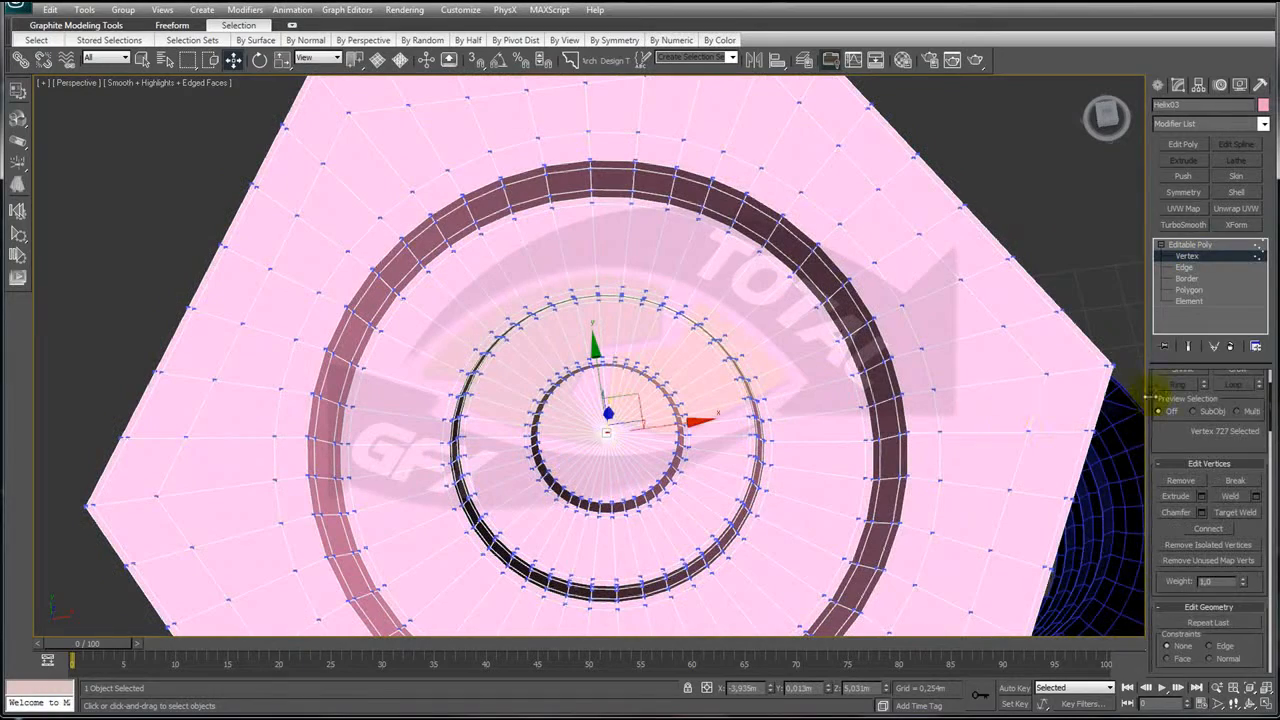
left_click_drag(1167, 440, 1197, 588)
left_click(1224, 394)
- Grow the polygon selection to cover the head's entire circular recess, delete it, and leave Polygon level
scroll(786, 457, "down", 5)
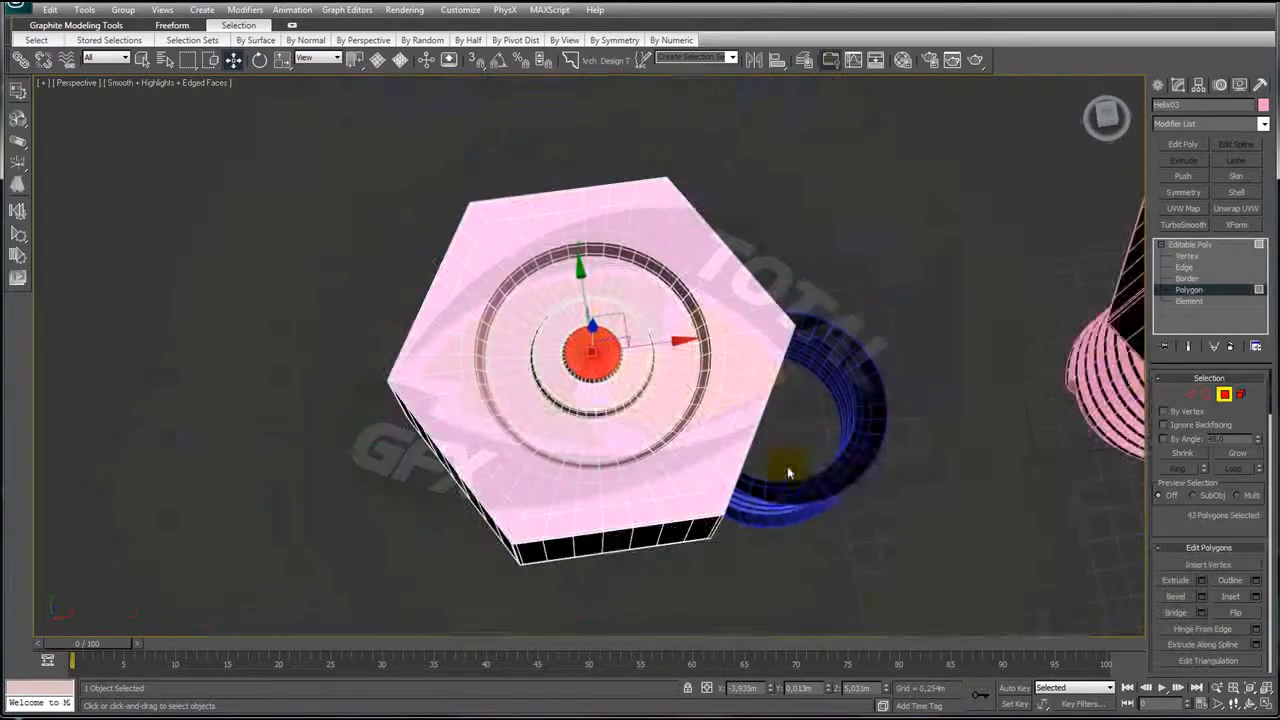
middle_click_drag(786, 457, 823, 451, "alt")
left_click(1240, 455)
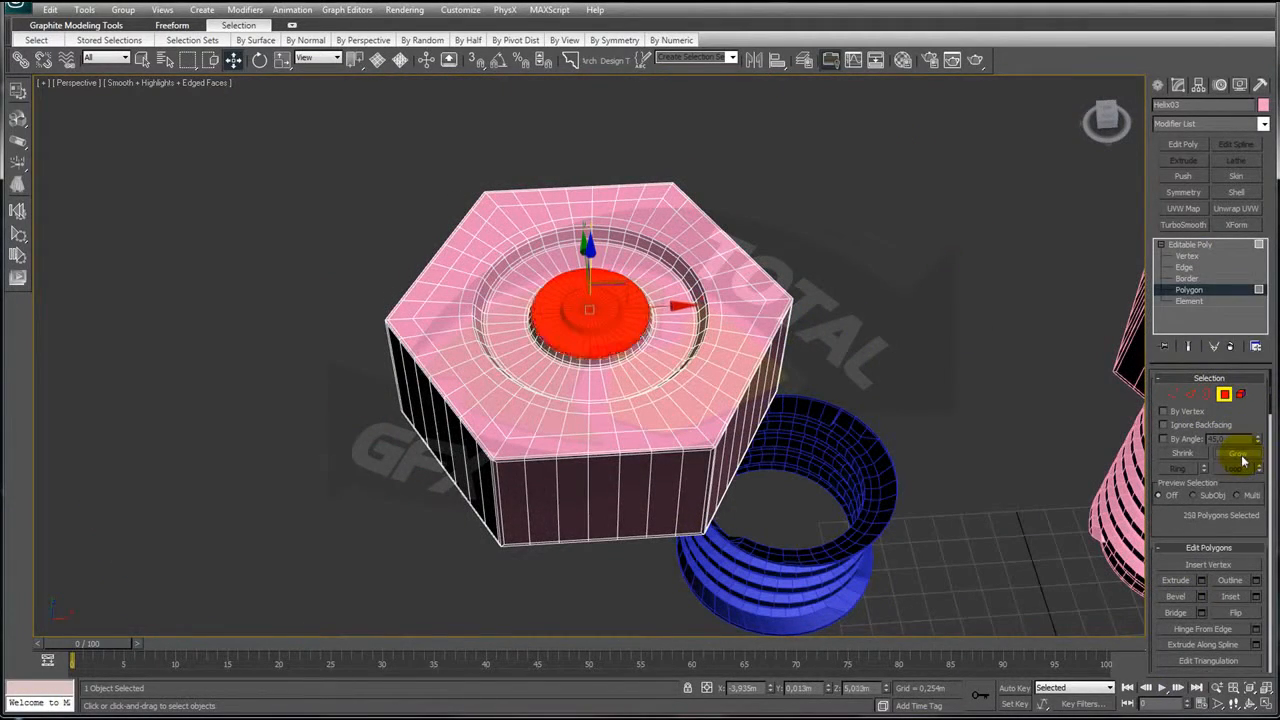
left_click(1240, 456)
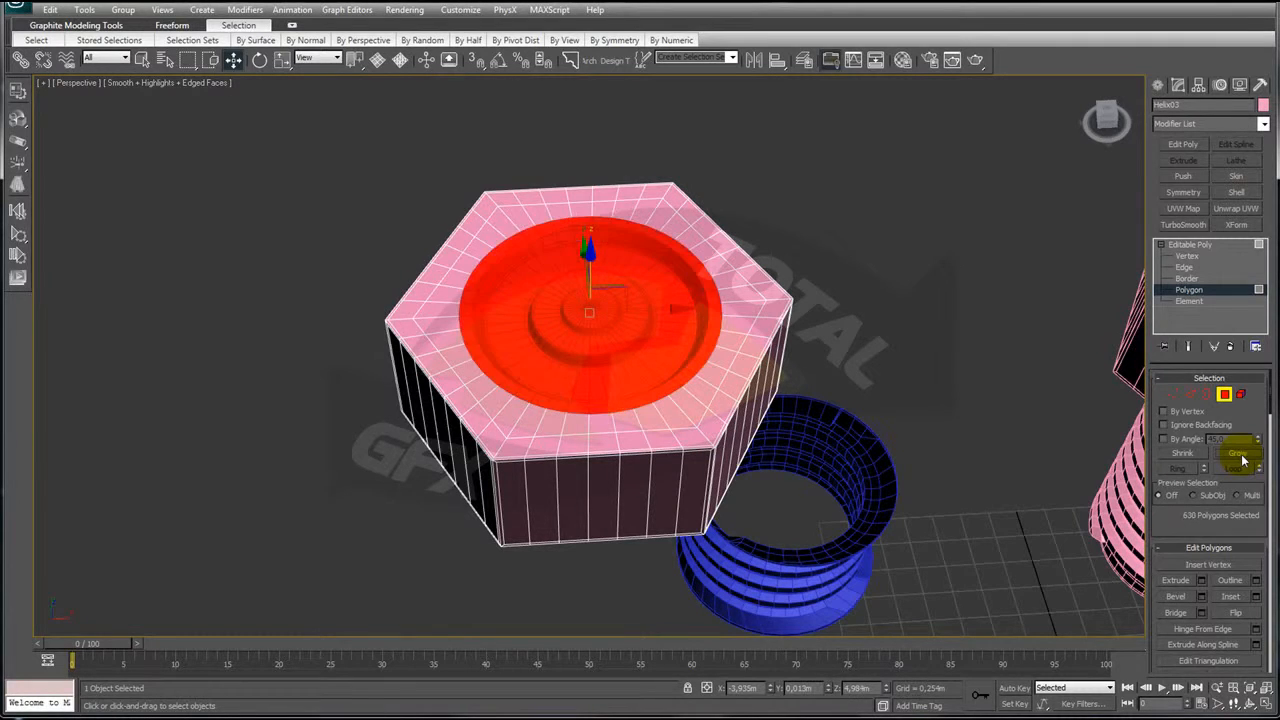
key("Delete")
left_click(1195, 246)
- Align the blue thread ring centre to centre with the hollow hex head in the X, Y and Z positions
middle_click_drag(829, 363, 659, 442, "alt")
key("alt+a")
left_click(651, 443)
left_click(656, 467)
left_click(680, 451)
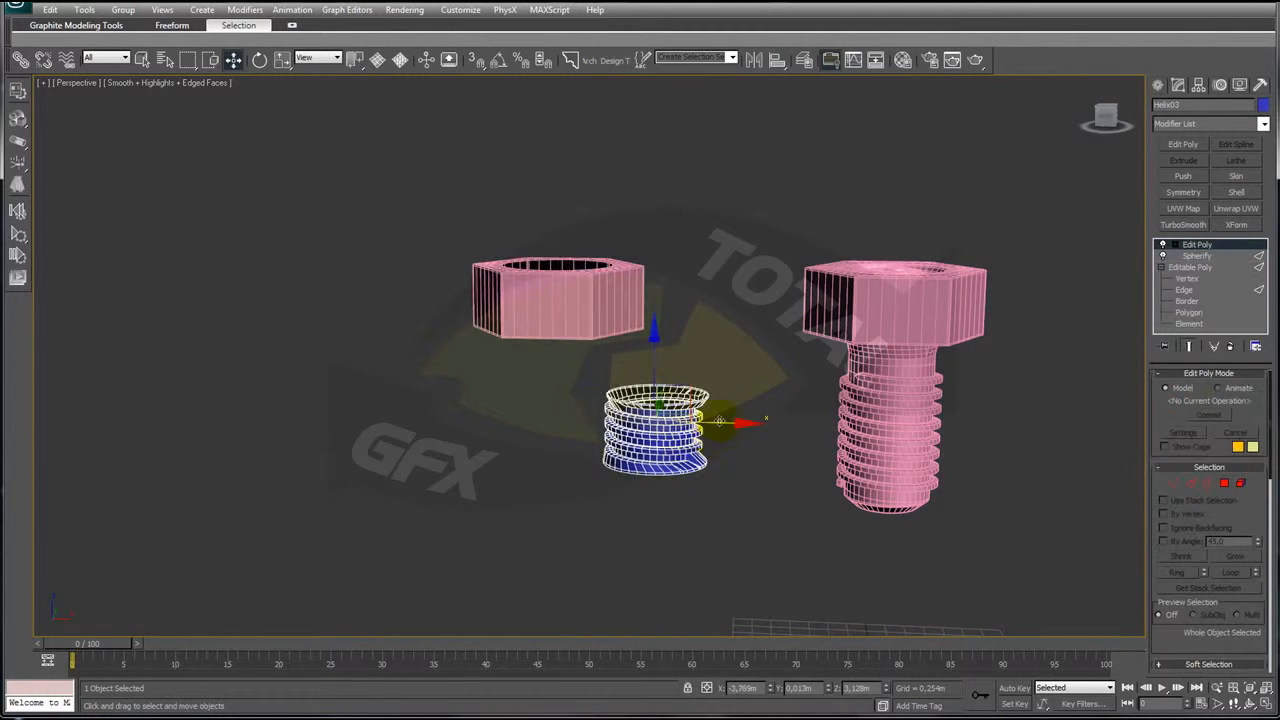
key("alt+a")
left_click(580, 317)
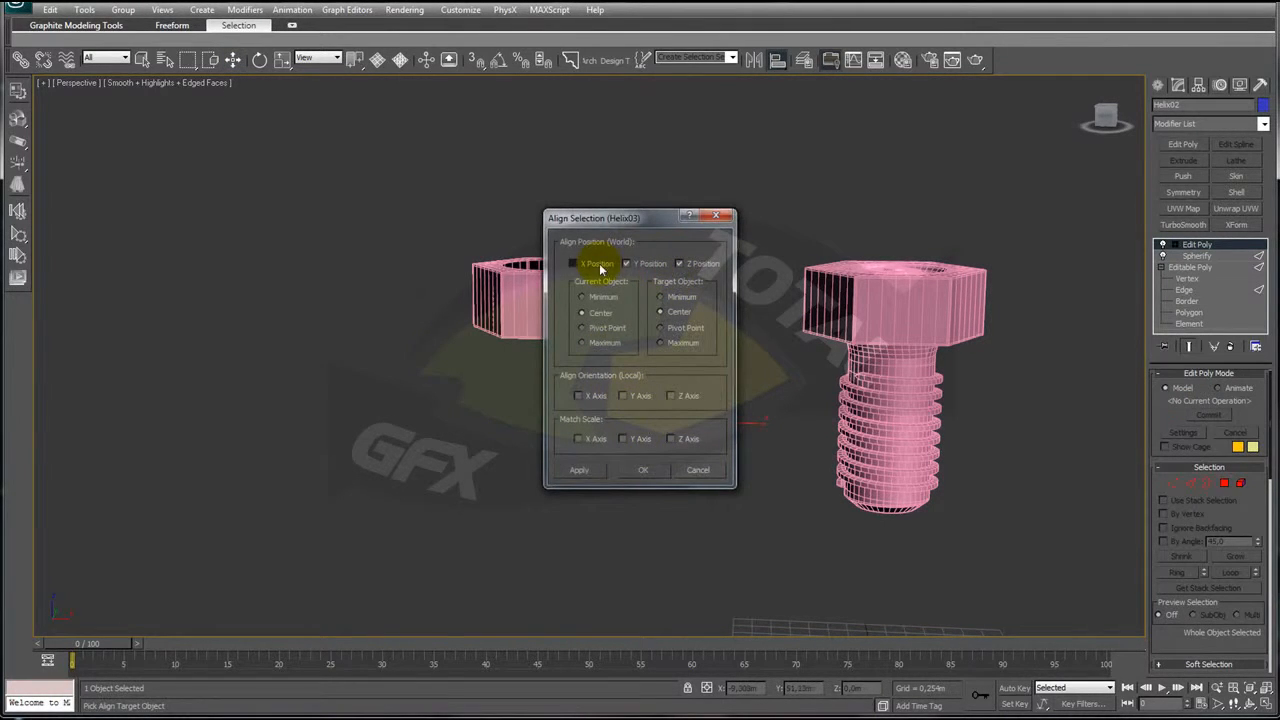
left_click(641, 469)
- Select the hex head together with the thread ring and centre both objects' pivots on their geometry
middle_click_drag(641, 469, 676, 389, "alt")
key("z")
scroll(676, 389, "down", 4)
left_click(672, 290)
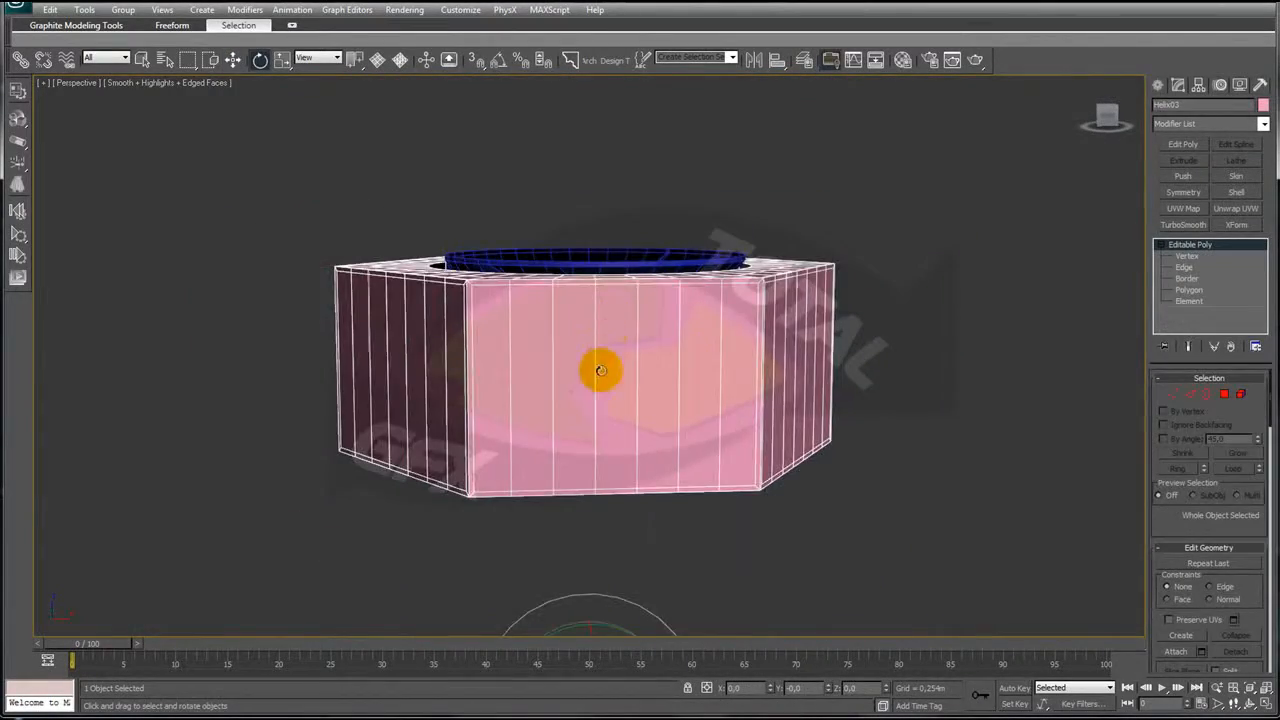
scroll(600, 371, "down", 4)
middle_click_drag(620, 354, 651, 320, "alt")
key("ctrl+a")
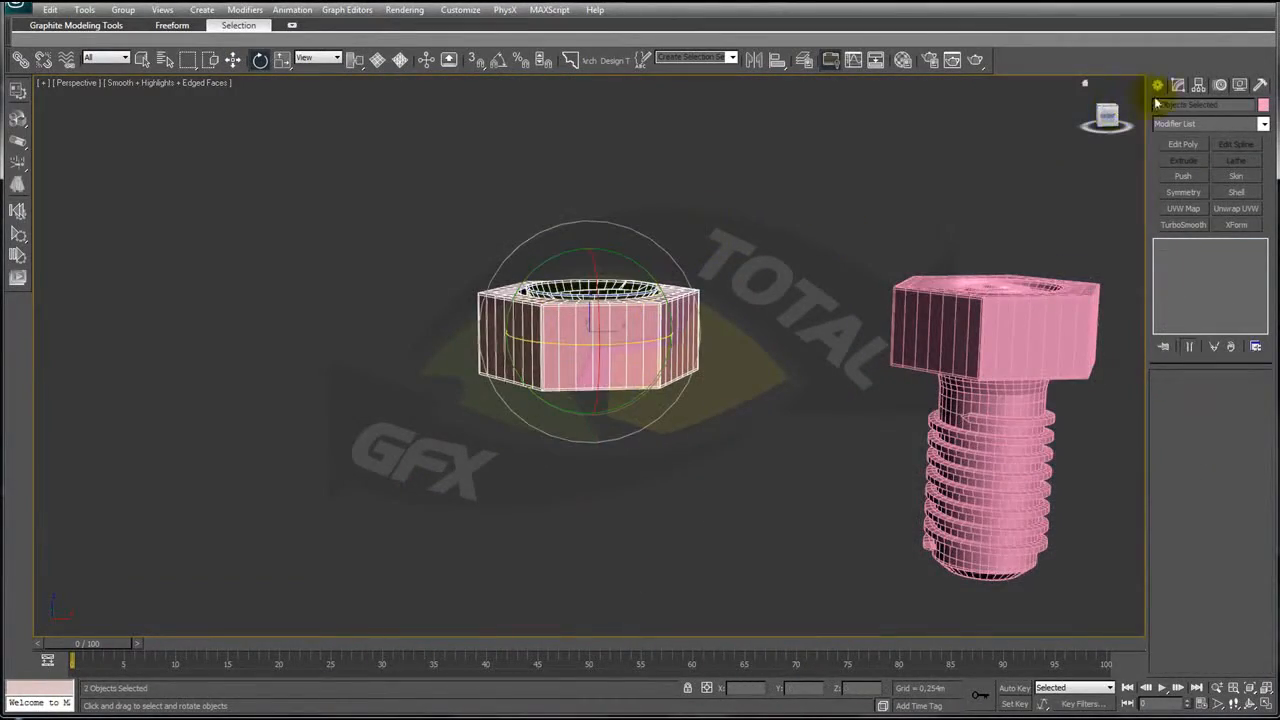
left_click(1199, 85)
left_click(1209, 175)
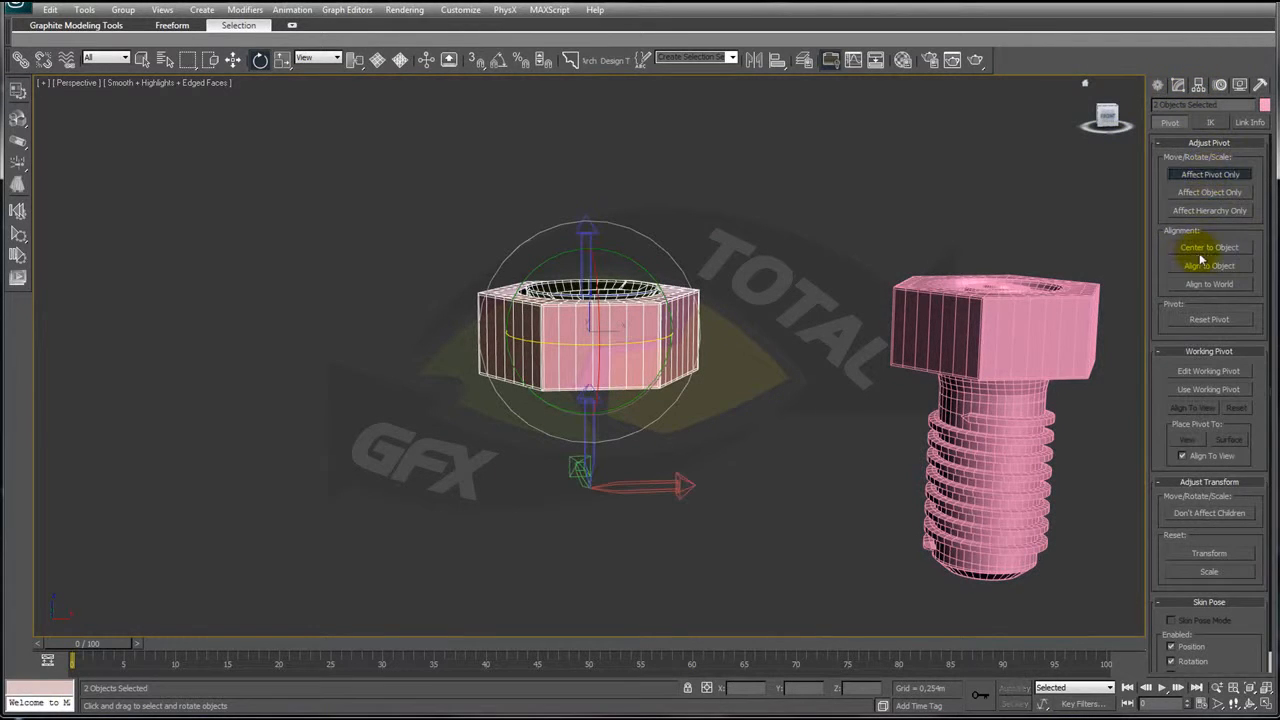
left_click(1207, 173)
- Scale the hex head non-uniformly along its vertical axis until its height slightly encloses the thread ring
middle_click_drag(677, 251, 664, 330, "alt")
left_click(584, 271)
key("r")
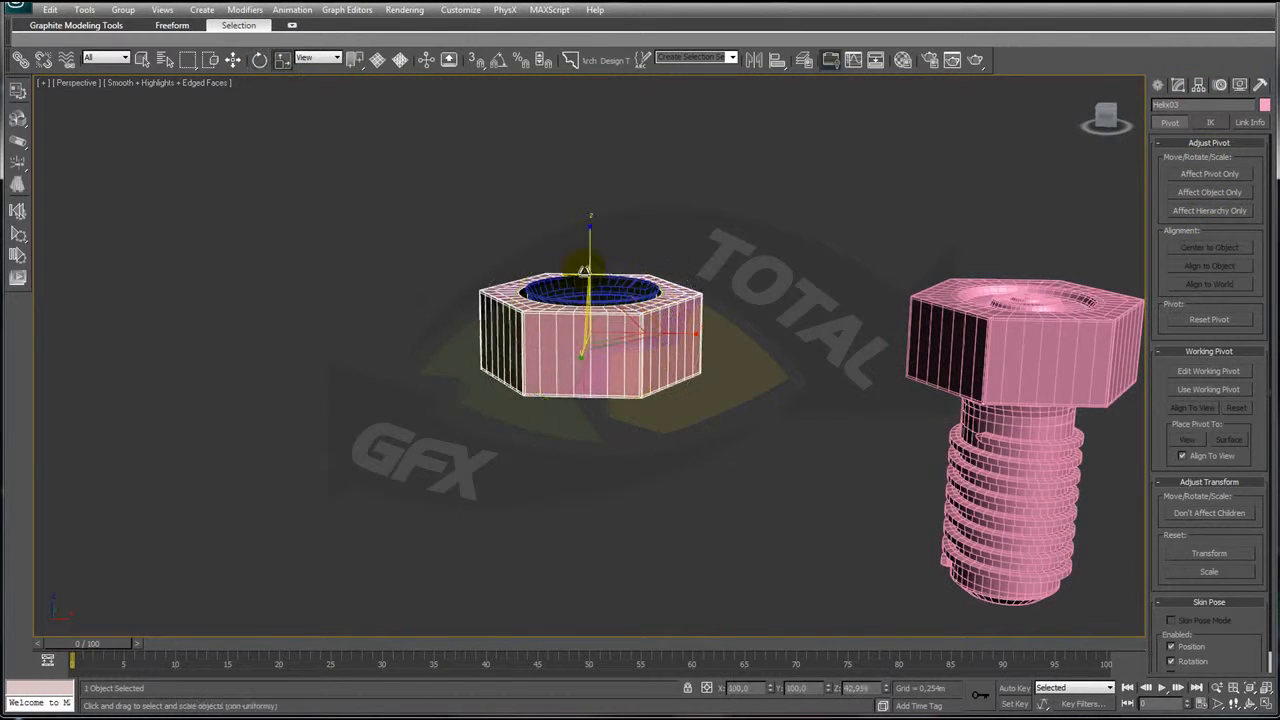
middle_click_drag(651, 228, 730, 400, "alt")
key("ctrl+e")
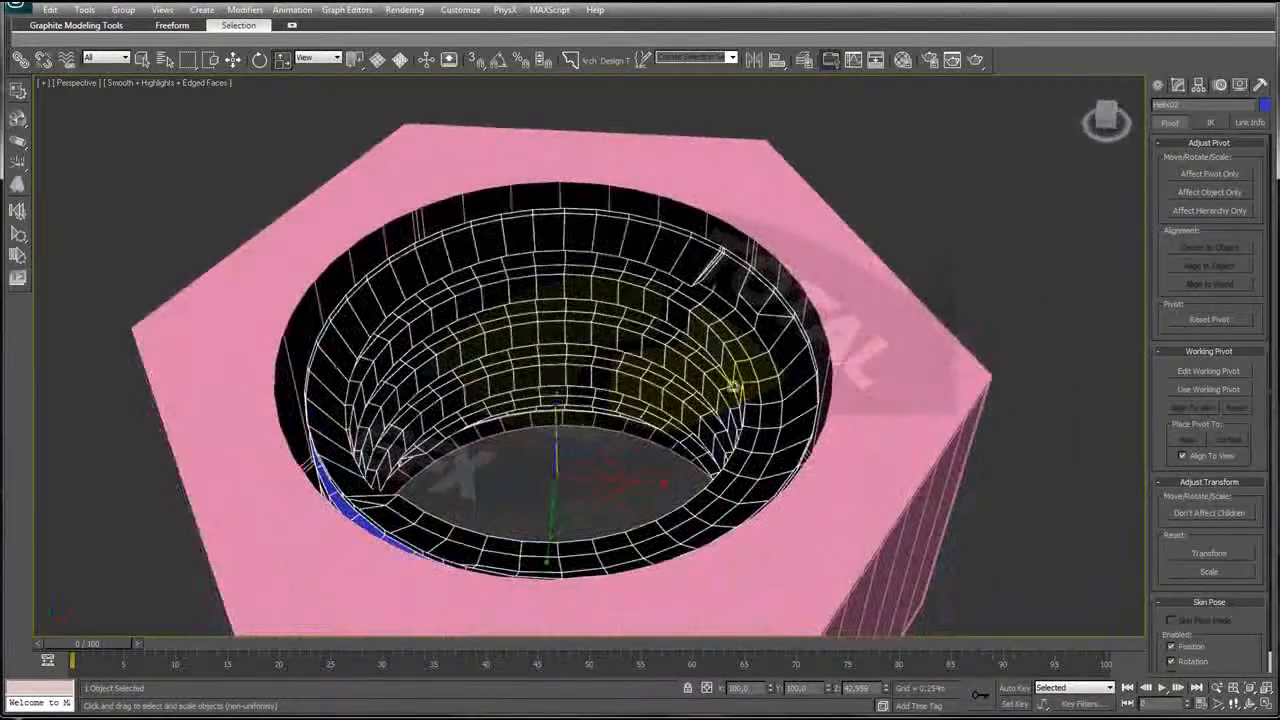
- Select the whole thread ring at Element level and flip its normals to face inward
left_click(1178, 84)
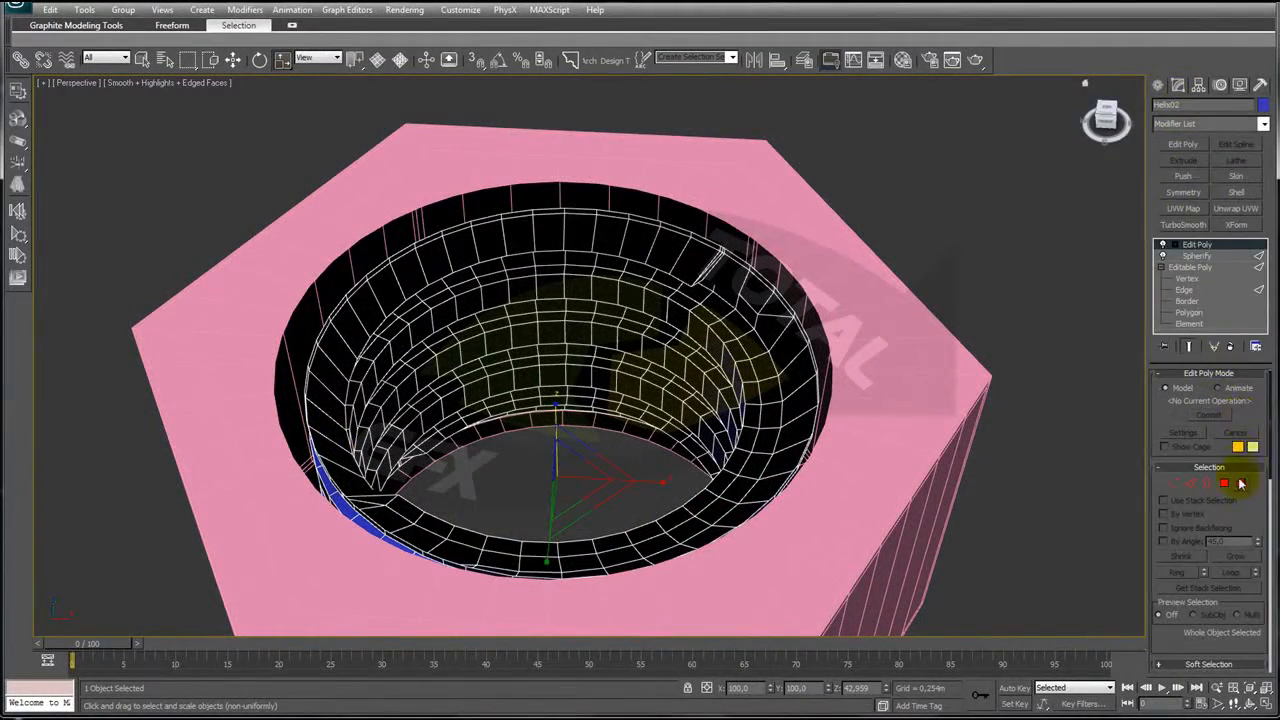
left_click(1240, 484)
left_click(653, 299)
left_click_drag(1253, 535, 1248, 380)
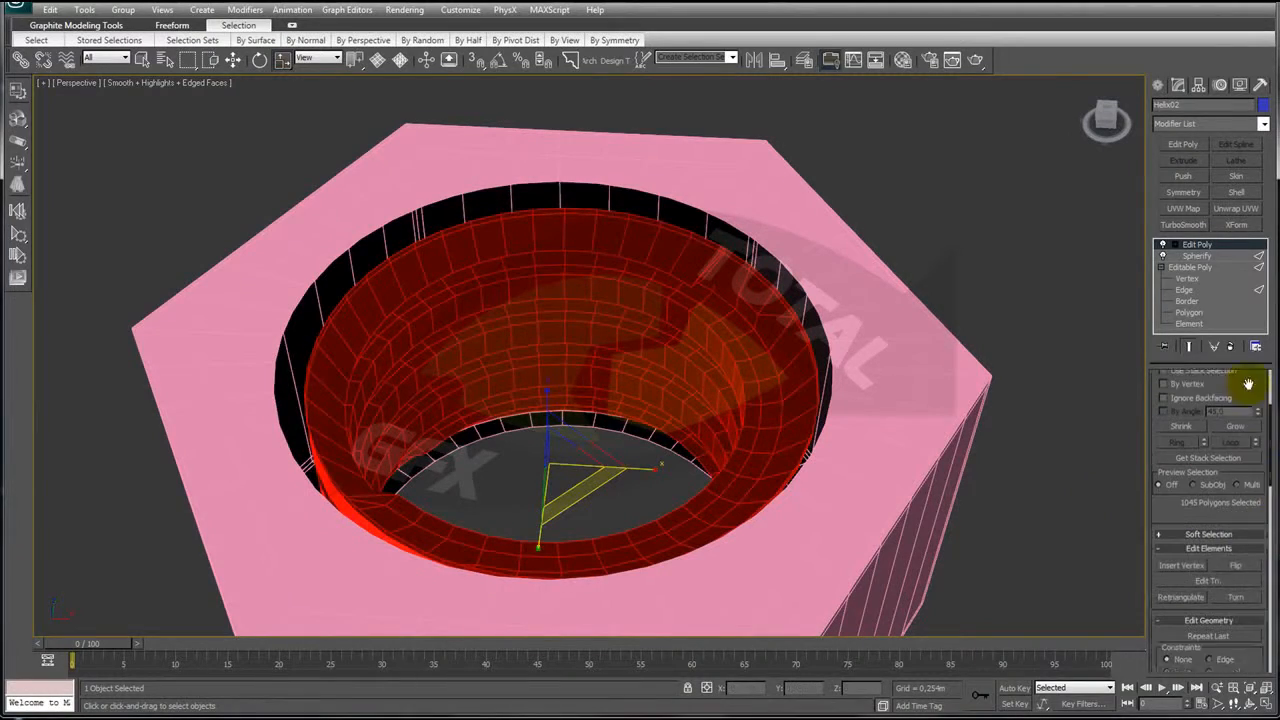
left_click(1237, 543)
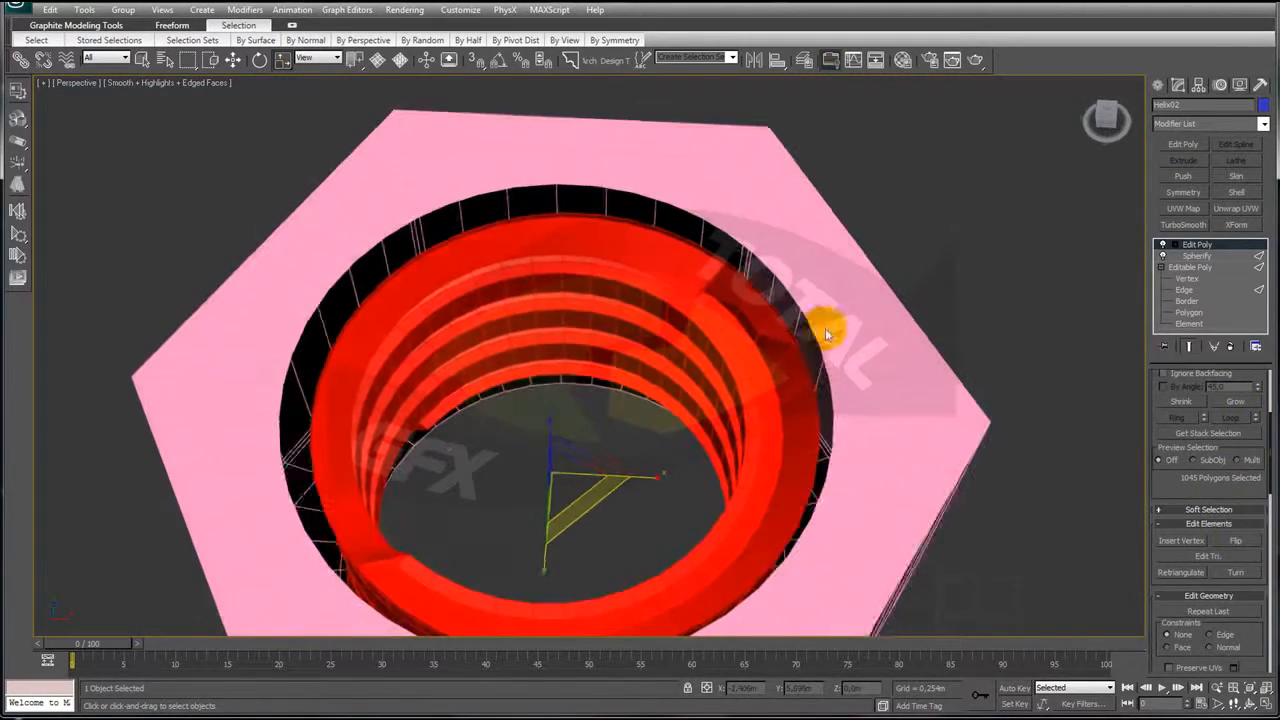
left_click(1200, 246)
- Attach the pink hex head to the blue thread ring
scroll(745, 290, "down", 4)
middle_click_drag(757, 329, 1207, 513, "alt")
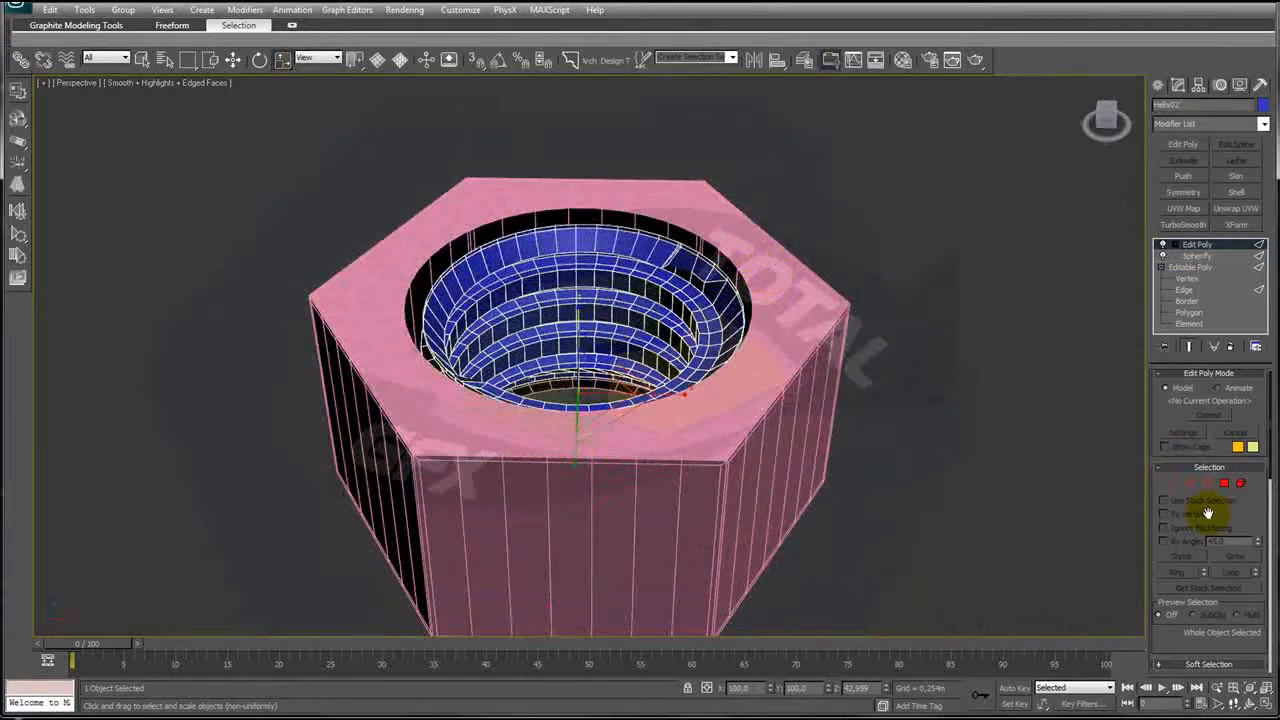
left_click_drag(1169, 635, 1176, 416)
left_click(1179, 465)
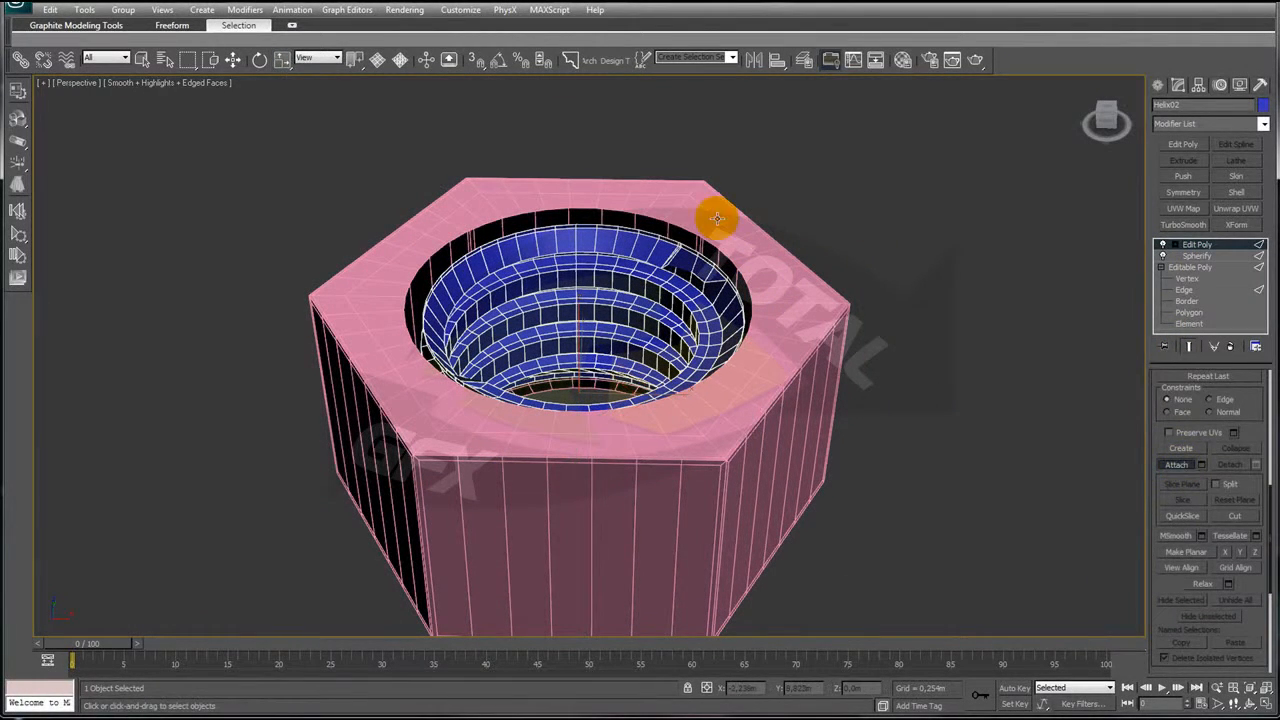
left_click(785, 280)
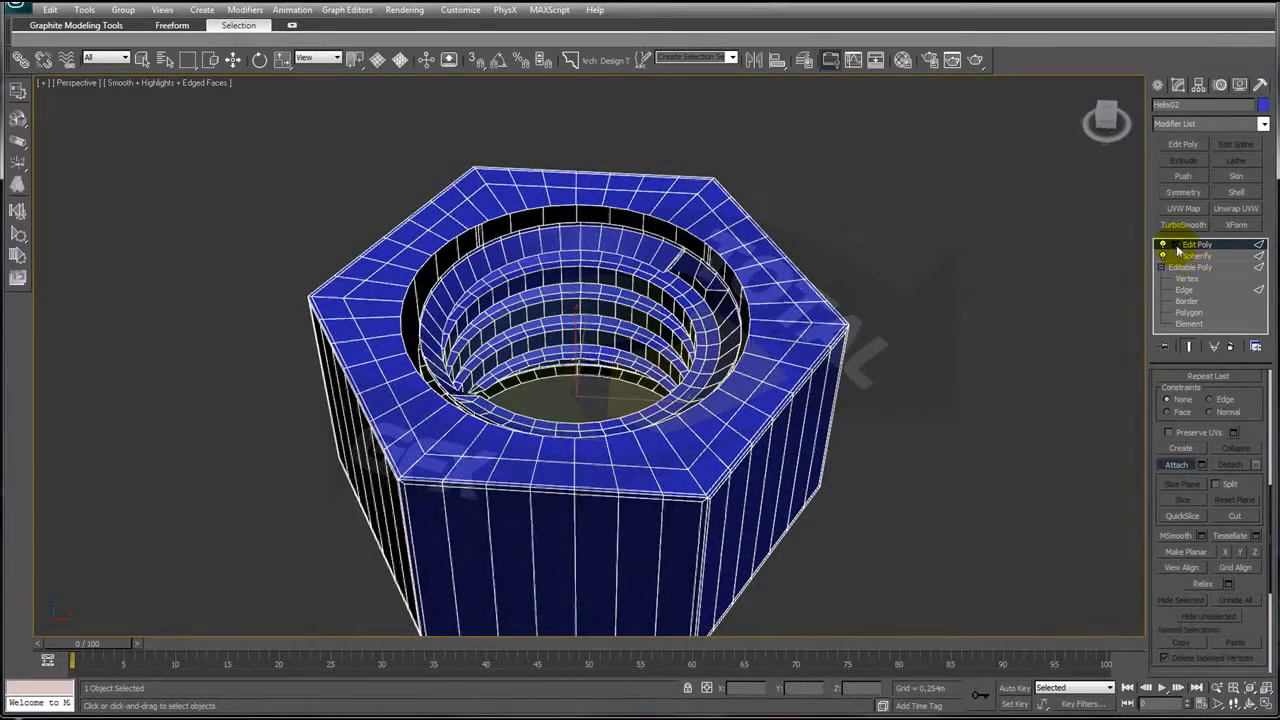
- Select the top borders of the thread ring and the hex hole and bridge them with additional segments
left_click(1173, 245)
left_click(1205, 279)
left_click(728, 262)
left_click(730, 264, "ctrl")
scroll(791, 314, "up", 3)
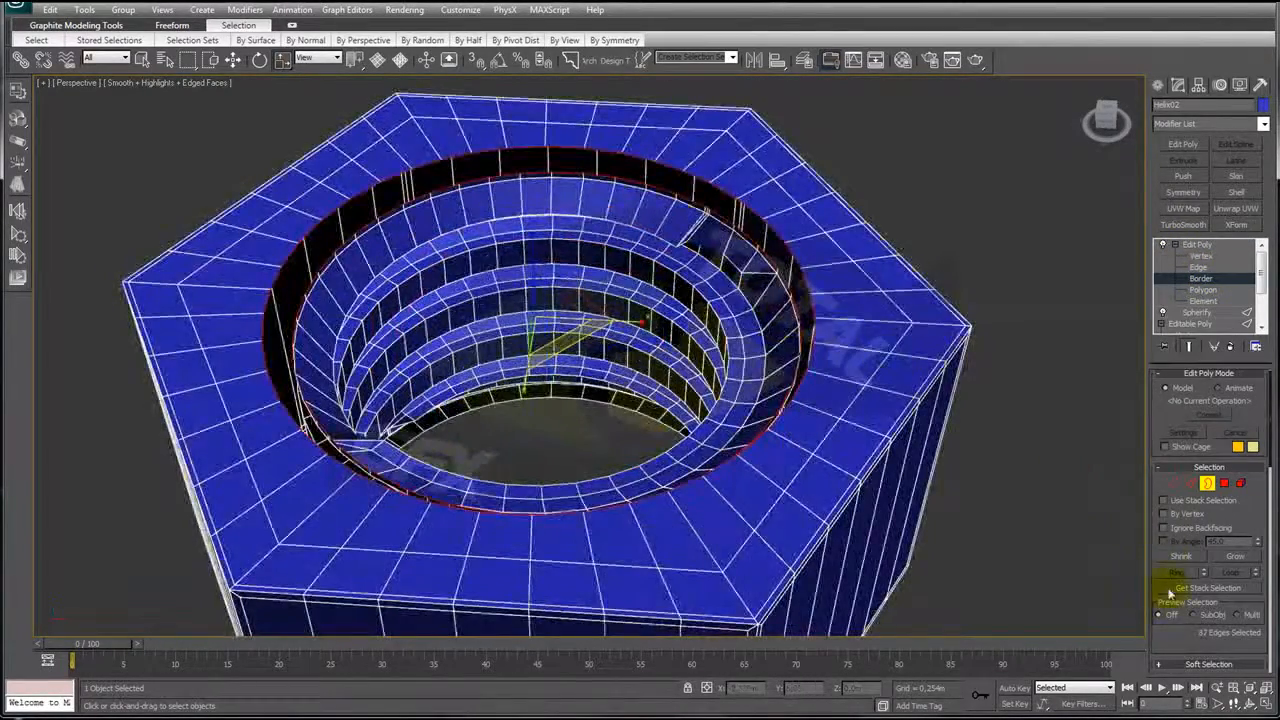
left_click_drag(1166, 631, 1185, 428)
left_click(1202, 491)
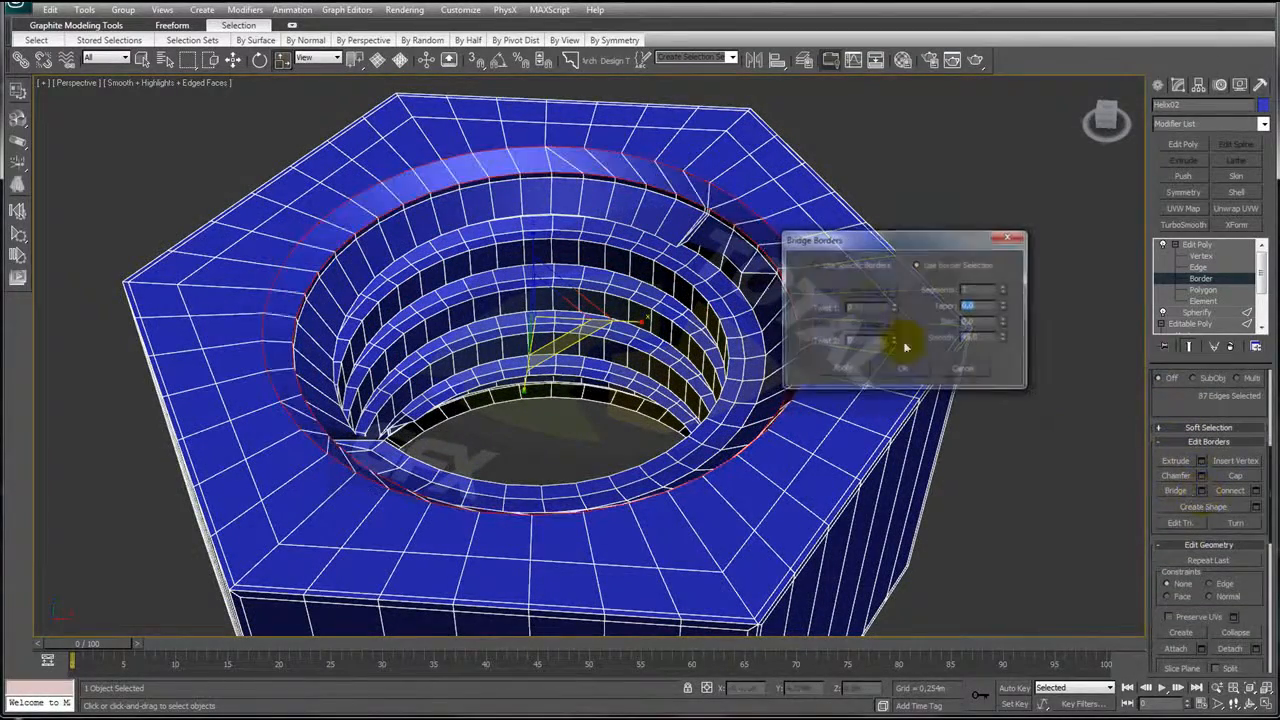
left_click_drag(1006, 300, 1007, 294)
left_click(1005, 287)
left_click(1005, 287)
left_click(1005, 287)
left_click(906, 370)
- Select the narrow polygon strip at the thread ring's bottom rim and scale it slightly in the horizontal plane
middle_click_drag(929, 443, 775, 432, "alt")
middle_click_drag(763, 383, 752, 408, "alt")
left_click_drag(1170, 417, 1177, 631)
left_click(1226, 466, "ctrl")
middle_click_drag(831, 414, 812, 298, "alt")
left_click_drag(666, 258, 650, 258)
middle_click_drag(647, 257, 712, 290, "alt")
left_click_drag(619, 203, 617, 201)
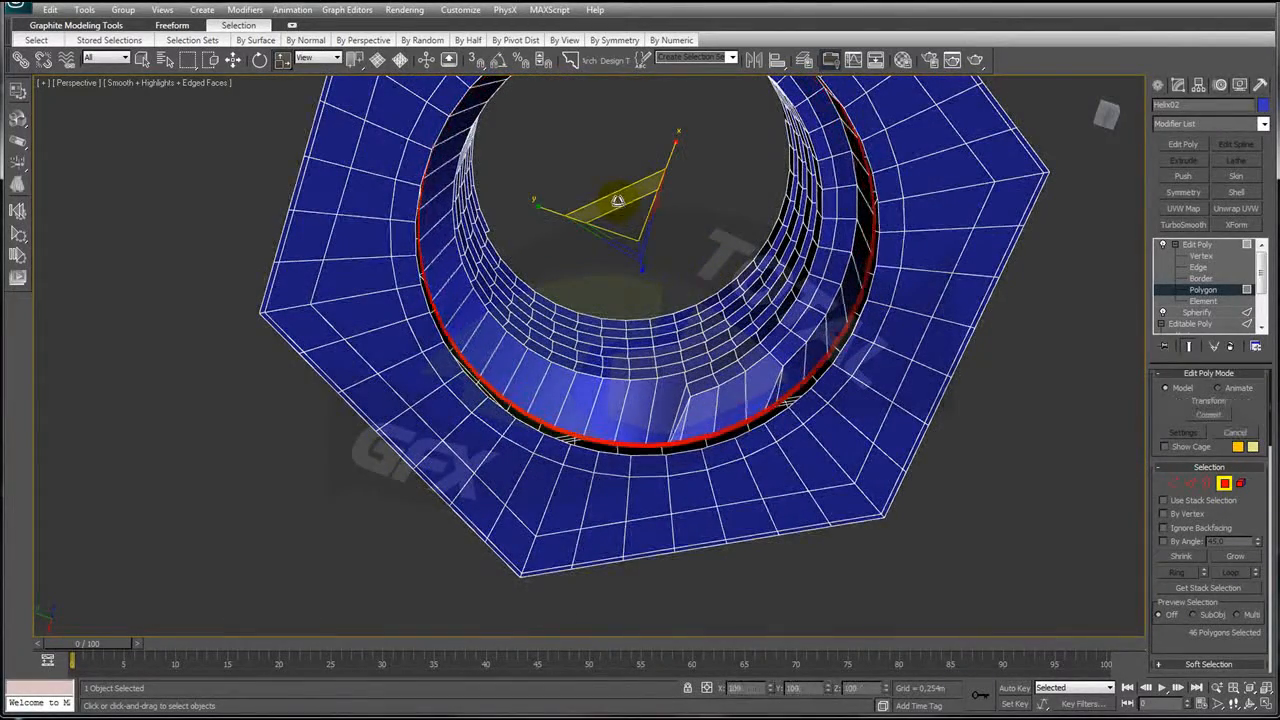
middle_click_drag(617, 201, 640, 230, "alt")
- Bridge the bottom borders of the thread ring and the hex hole, and leave Border level
left_click(1201, 278)
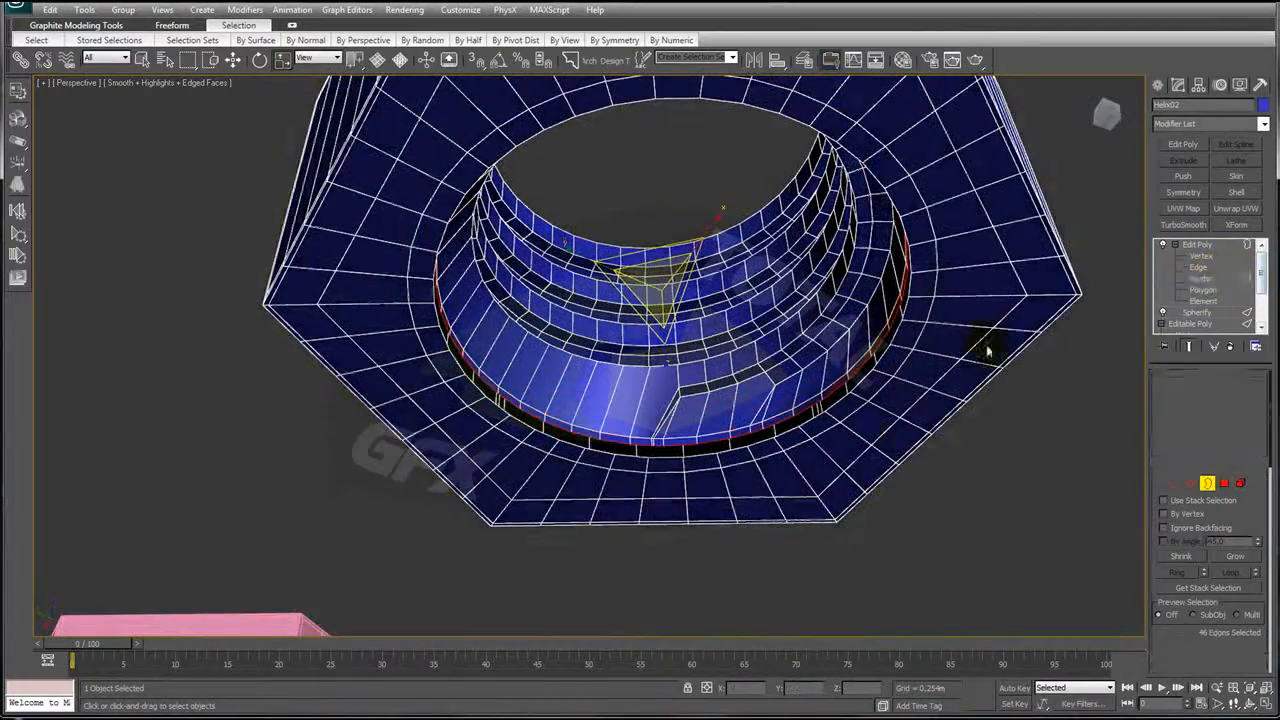
middle_click_drag(825, 372, 1120, 580, "alt")
scroll(1175, 450, "down", 5)
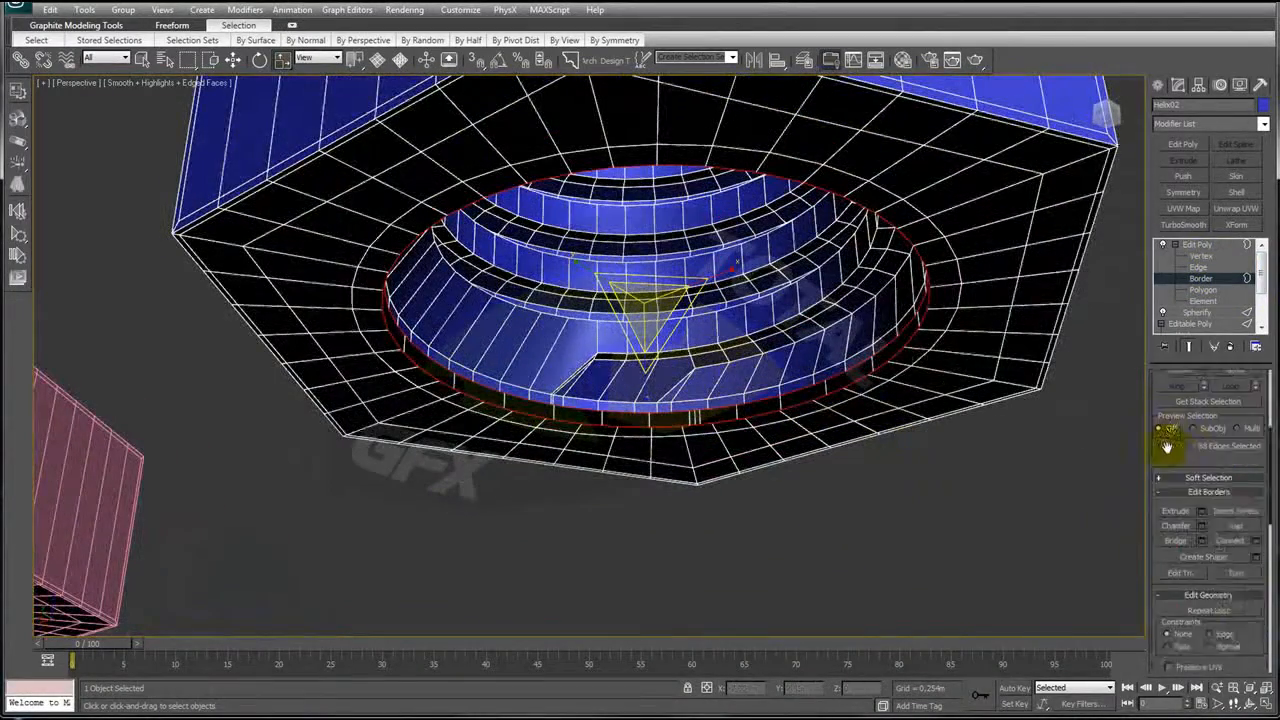
left_click(1178, 468)
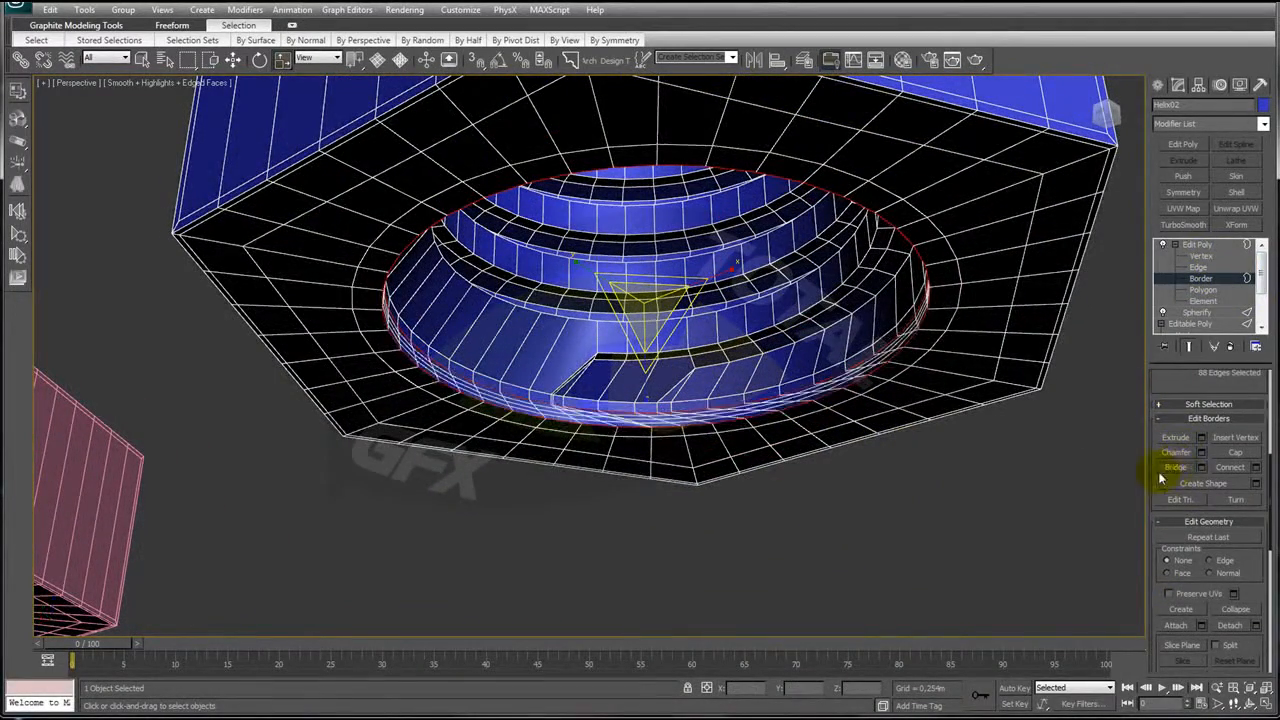
left_click(1198, 246)
left_click(1175, 245)
- Move the blue nut closer to the pink bolt so that it sits beside the bolt head
scroll(863, 243, "down", 5)
middle_click_drag(863, 243, 820, 350, "alt")
scroll(840, 356, "up", 4)
scroll(811, 331, "down", 6)
middle_click_drag(543, 363, 600, 292, "alt")
key("w")
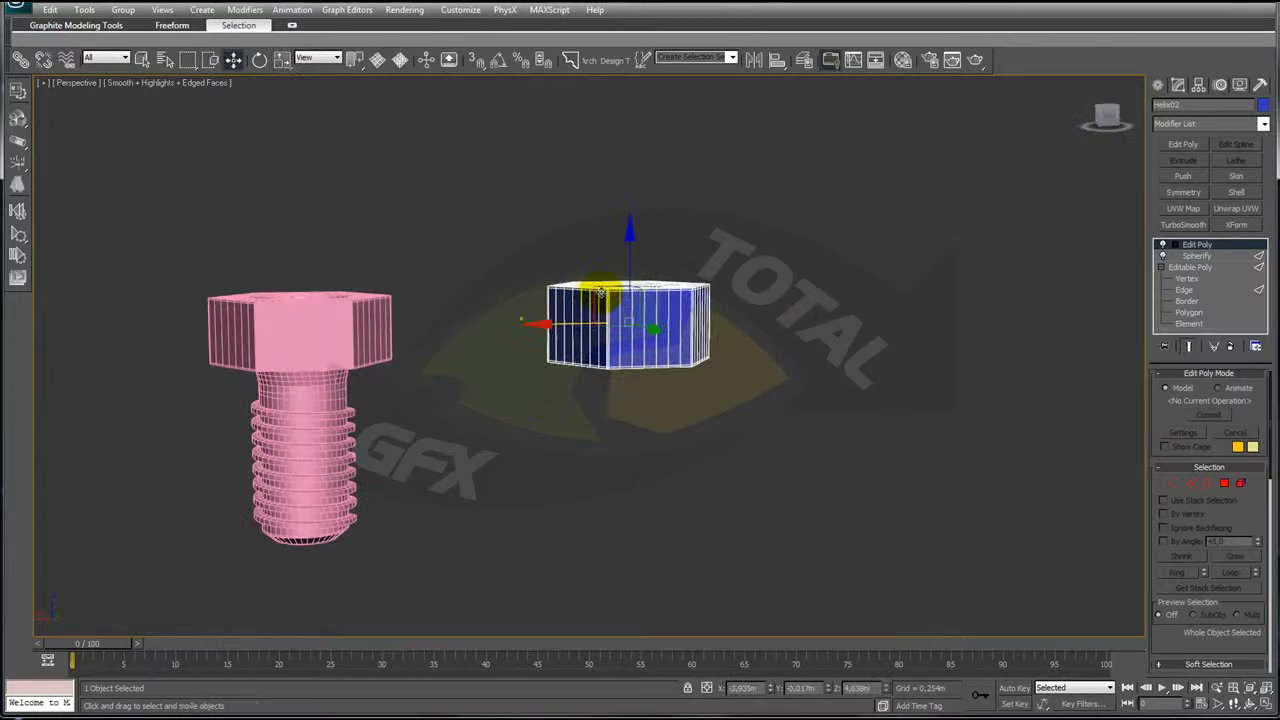
left_click_drag(616, 298, 444, 401)
middle_click_drag(446, 378, 565, 371, "alt")
- Select both the bolt and the nut and set their object color to black
left_click_drag(760, 178, 450, 400)
middle_click_drag(535, 375, 659, 328)
left_click(1266, 104)
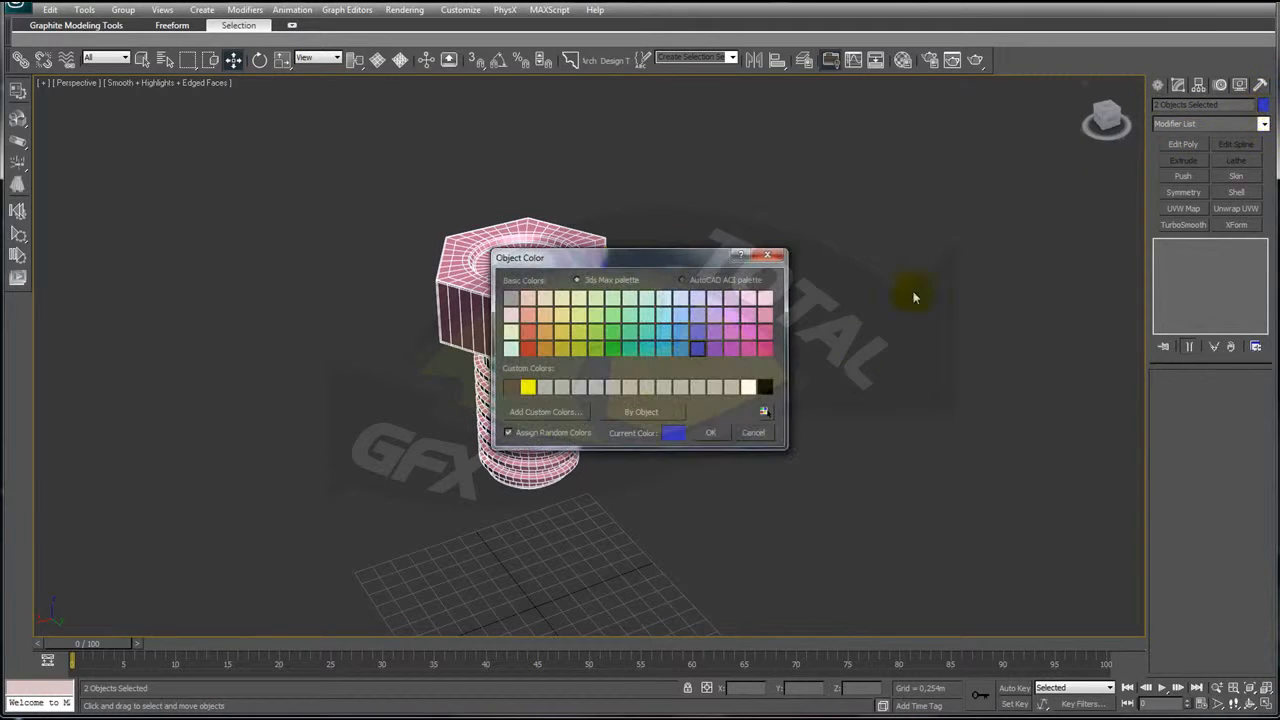
left_click(765, 388)
left_click(710, 432)
- Assign the grey 01 - Default material to the selected bolt and nut and close the Material Editor
key("m")
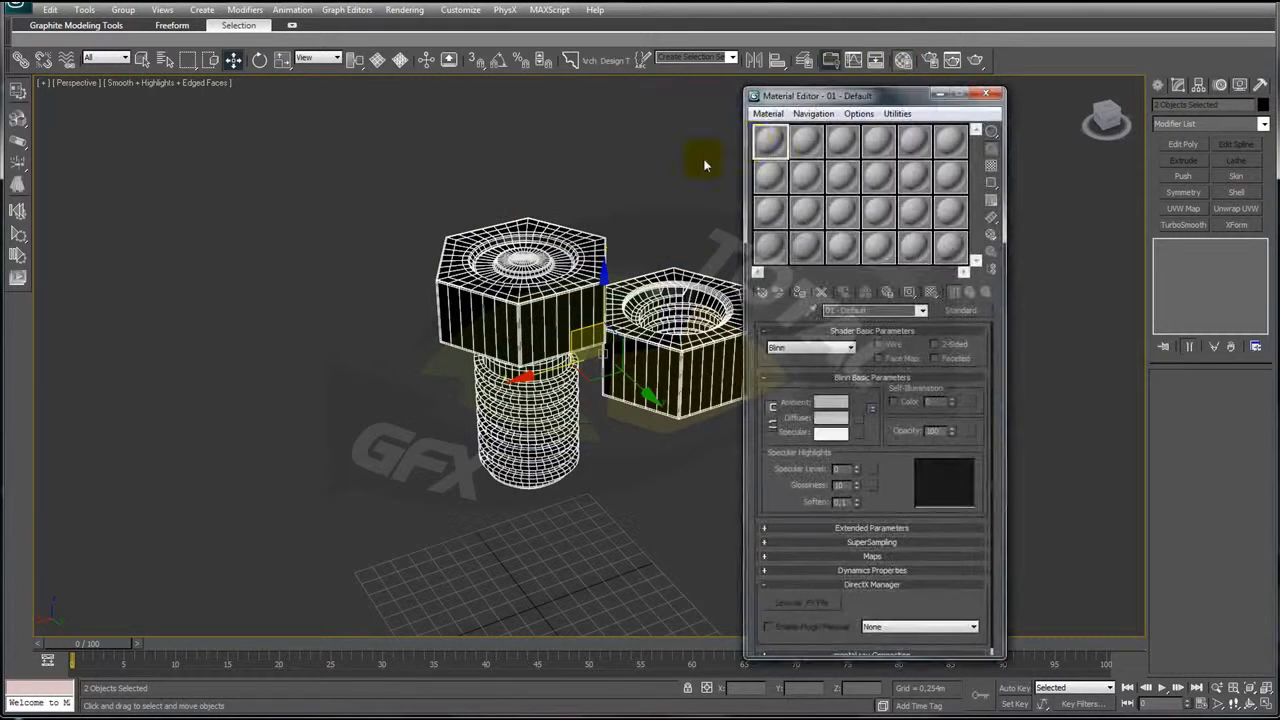
left_click_drag(710, 245, 556, 300)
left_click(605, 360)
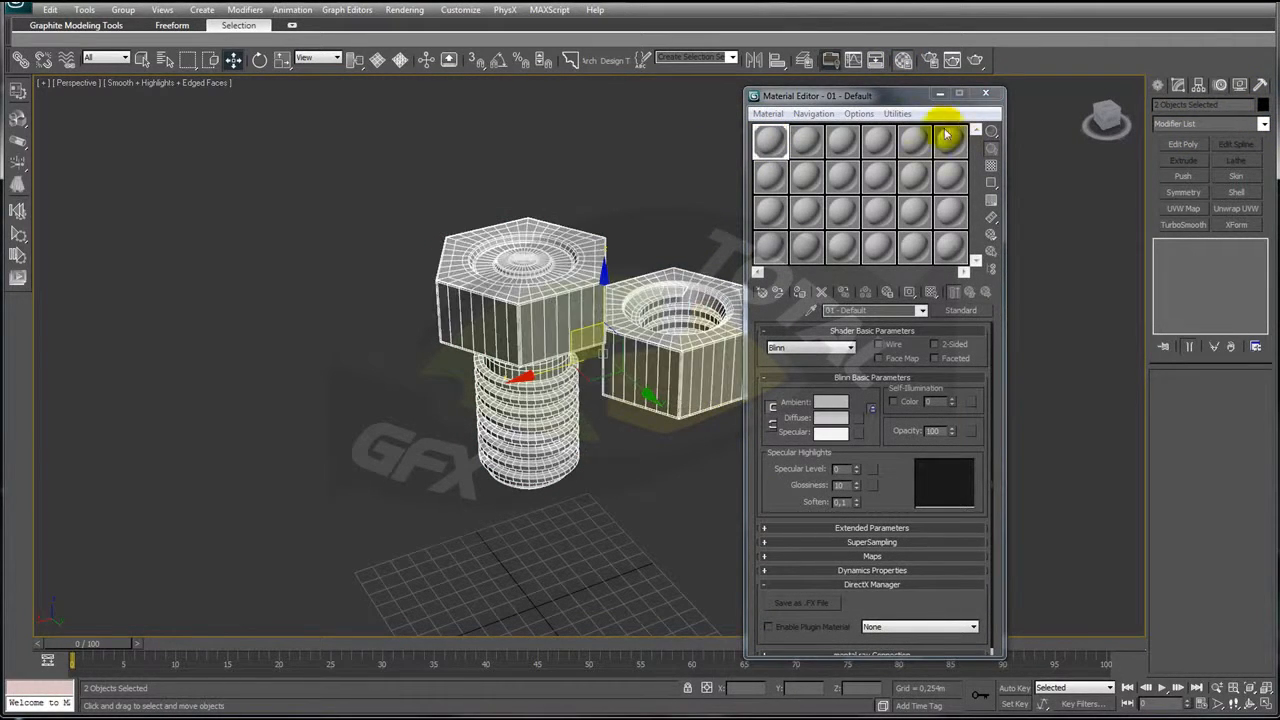
left_click(995, 94)
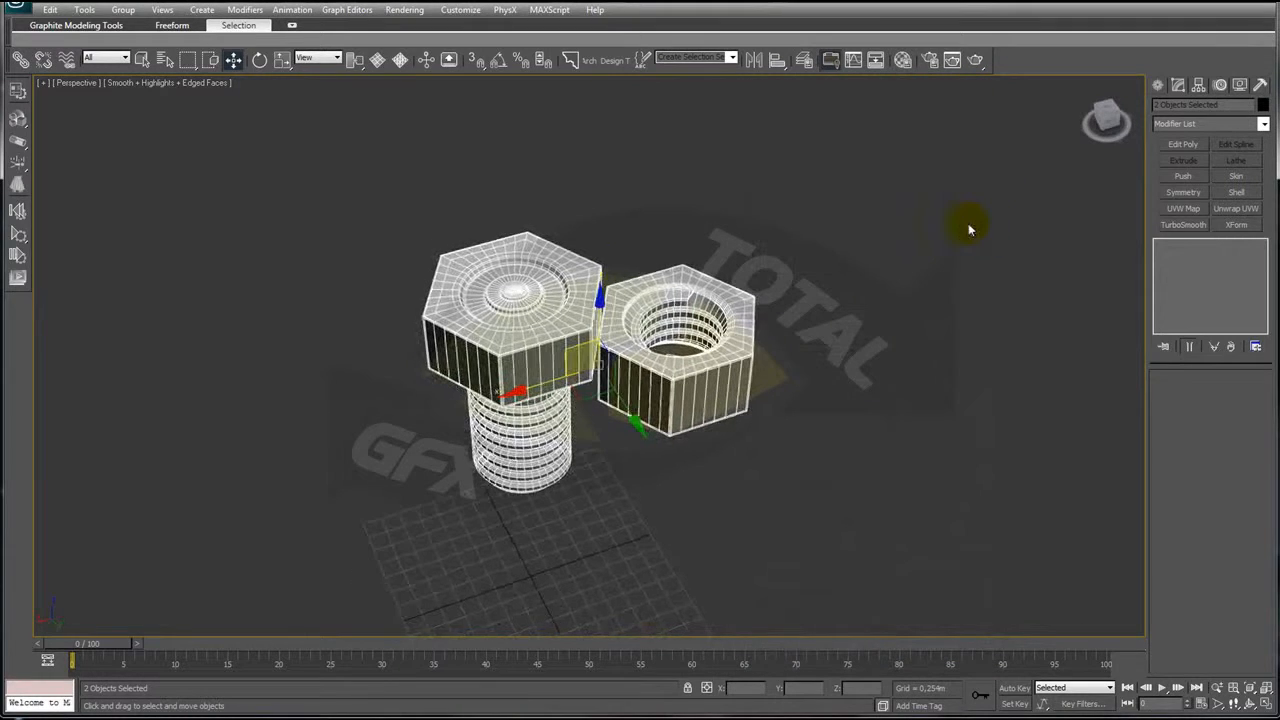
- Apply TurboSmooth to the bolt with Isoline Display on and more iterations, and copy the modifier
left_click(514, 325)
left_click(1184, 225)
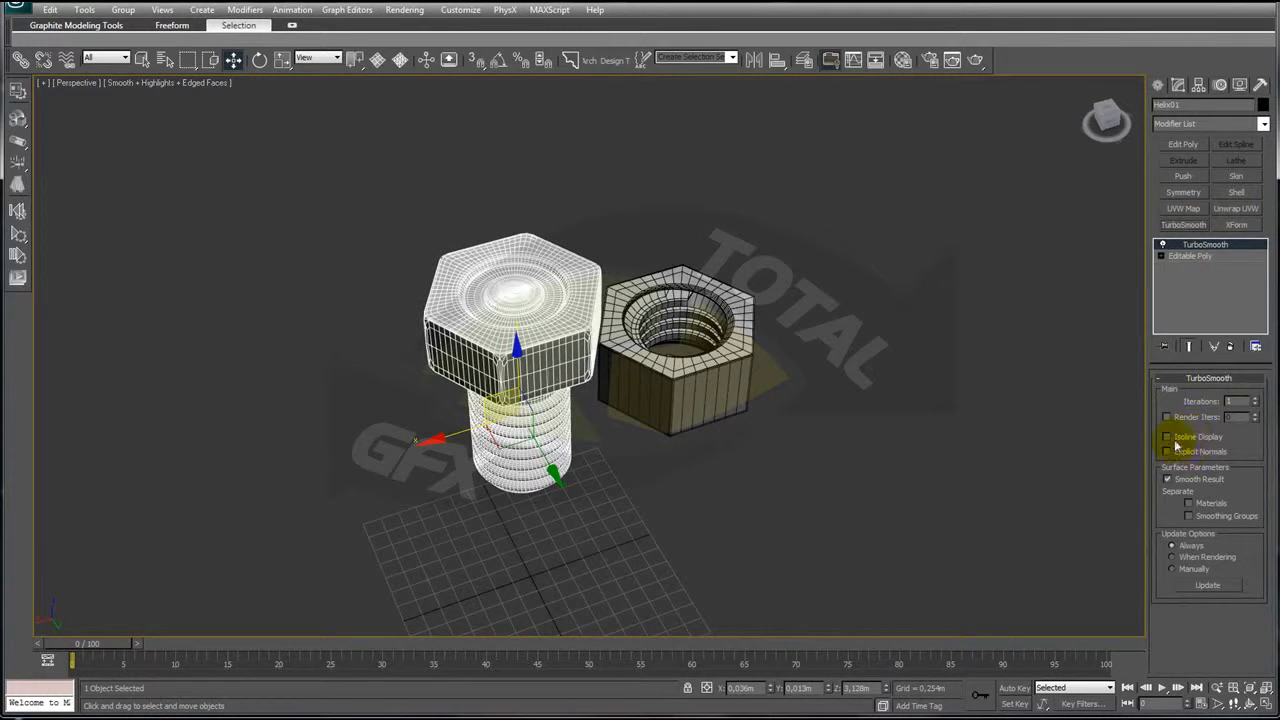
left_click(1175, 440)
left_click(1255, 399)
right_click(1197, 290)
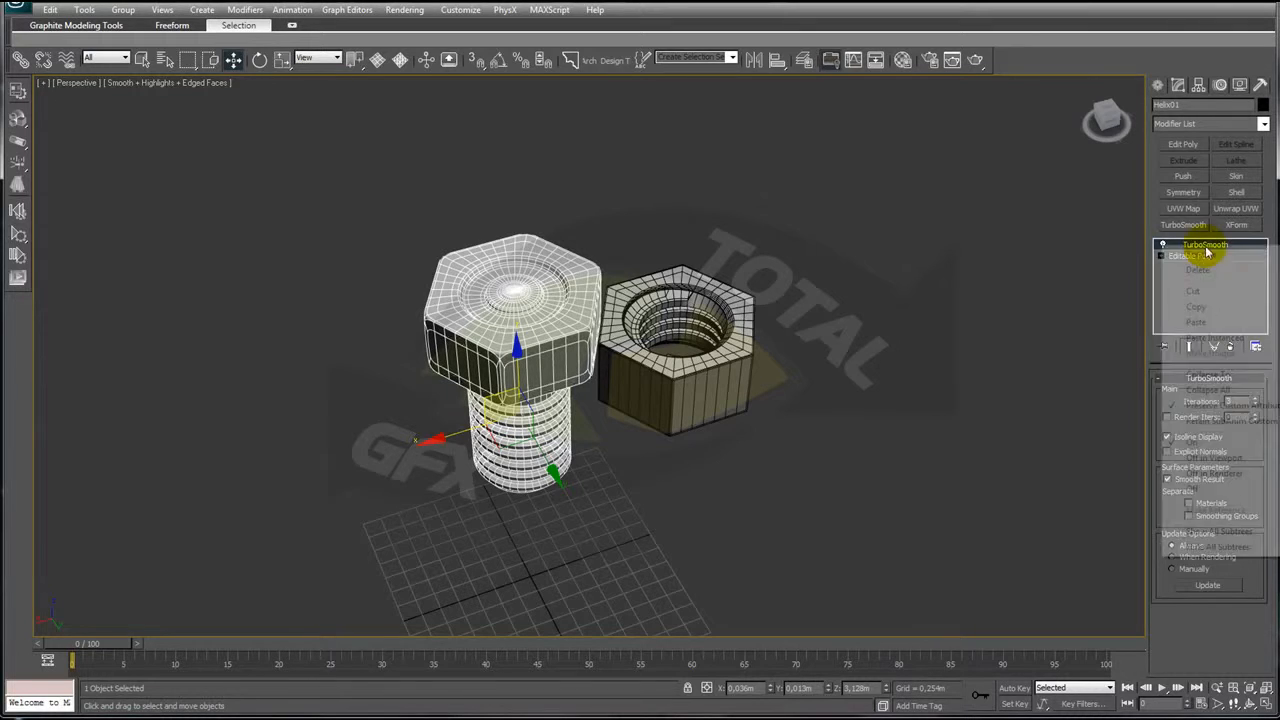
left_click(1208, 300)
- Collapse the nut's entire modifier stack to an editable poly
left_click(745, 340)
left_click(745, 340)
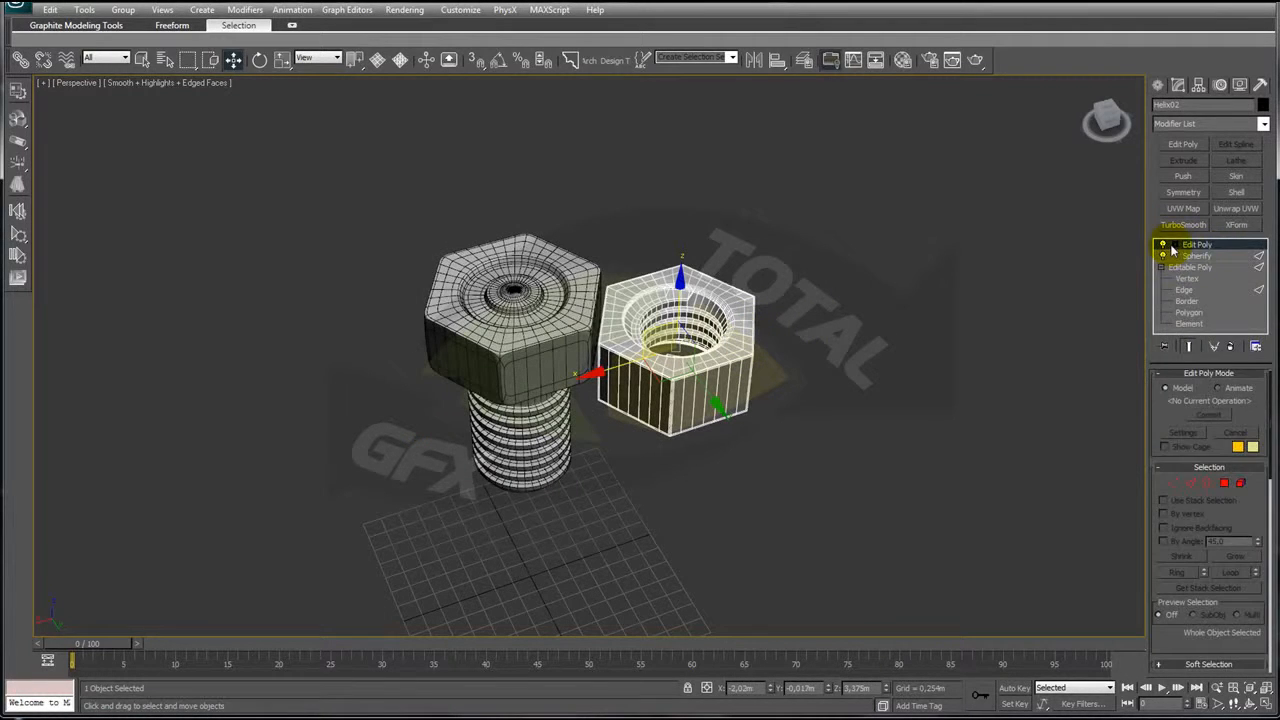
right_click(1168, 246)
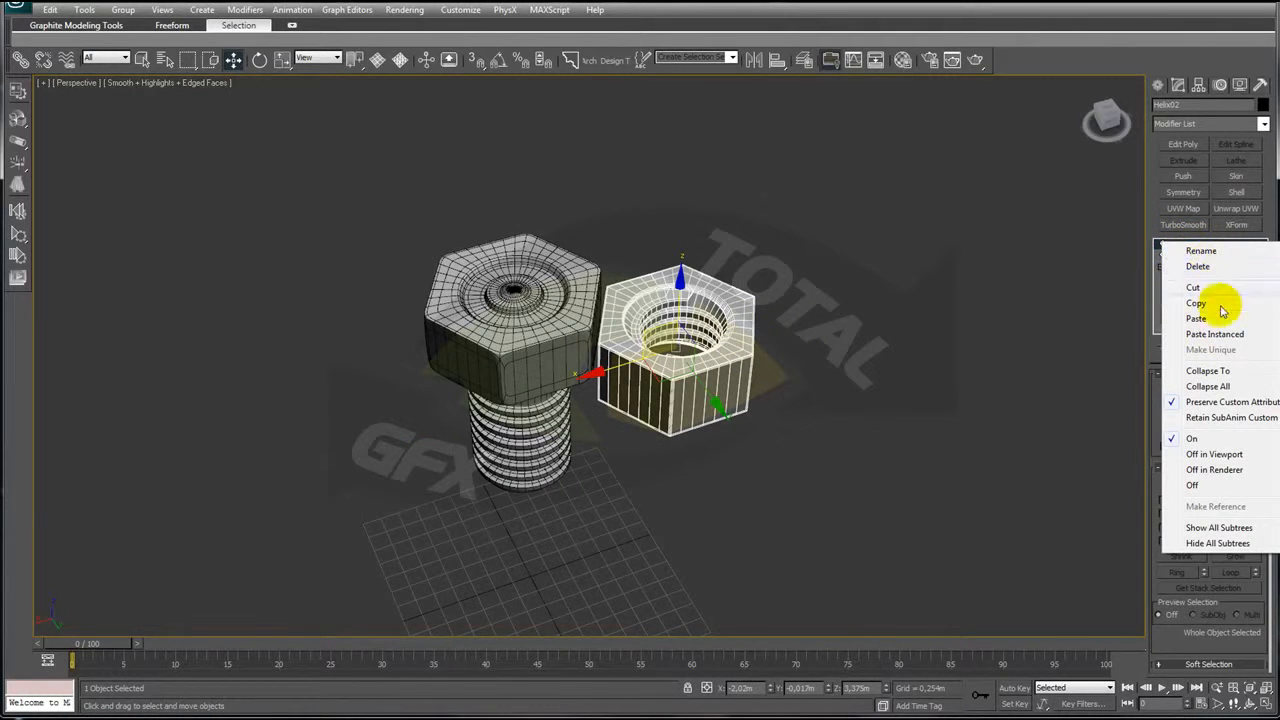
left_click(1208, 386)
left_click(705, 397)
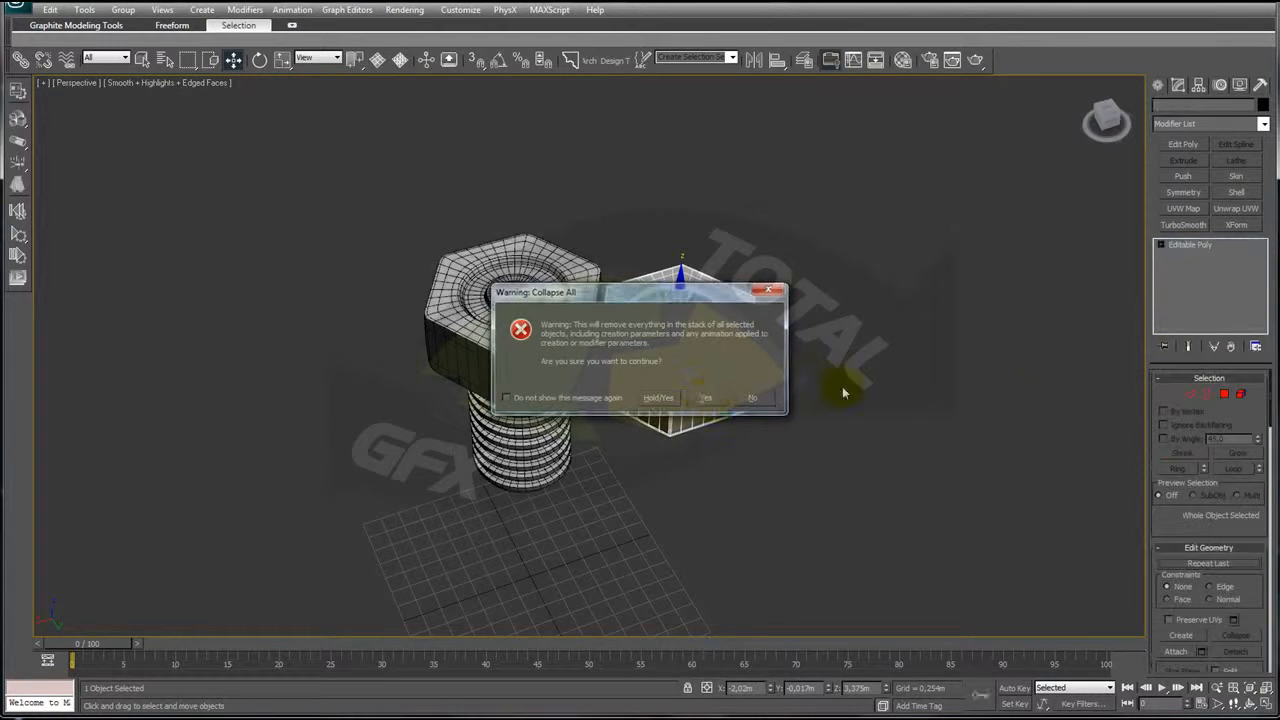
- Paste the copied TurboSmooth modifier onto the nut, deselect it and turn off the edged faces display
right_click(1190, 248)
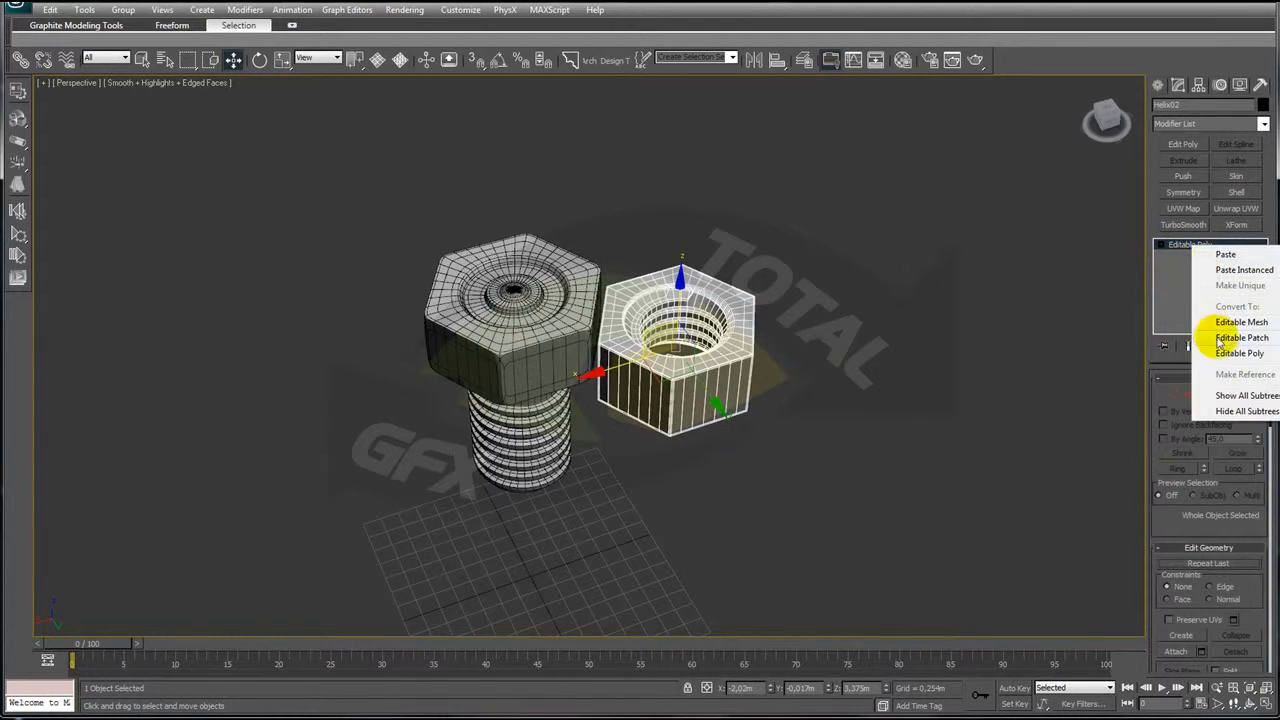
left_click(1243, 259)
left_click(901, 390)
middle_click_drag(896, 392, 800, 366)
key("F4")
- Examine the smoothed nut's internal thread up close and compare the finished nut with the bolt
scroll(850, 386, "up", 5)
scroll(720, 391, "up", 3)
scroll(551, 368, "up", 3)
scroll(800, 366, "up", 3)
middle_click_drag(660, 320, 716, 381)
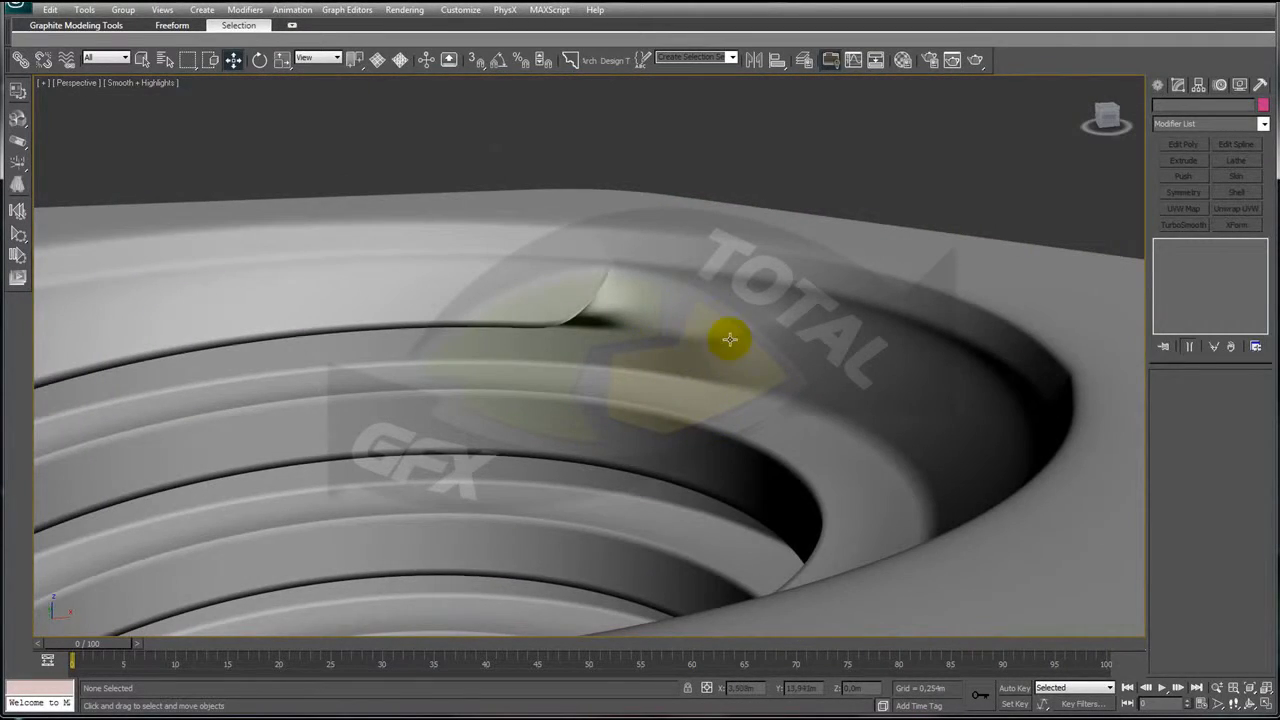
scroll(666, 317, "down", 3)
middle_click_drag(666, 317, 718, 312, "alt")
scroll(791, 389, "down", 3)
middle_click_drag(719, 375, 877, 394, "alt")
middle_click_drag(710, 347, 874, 420, "alt")
scroll(874, 420, "down", 3)
mouse_move(640, 396)
middle_mouse_down("alt")
mouse_move(691, 426)
mouse_move(749, 394)
mouse_move(757, 354)
mouse_move(702, 403)
mouse_move(723, 411)
mouse_move(643, 407)
middle_mouse_up("alt")
scroll(723, 411, "down", 5)
scroll(643, 409, "up", 2)
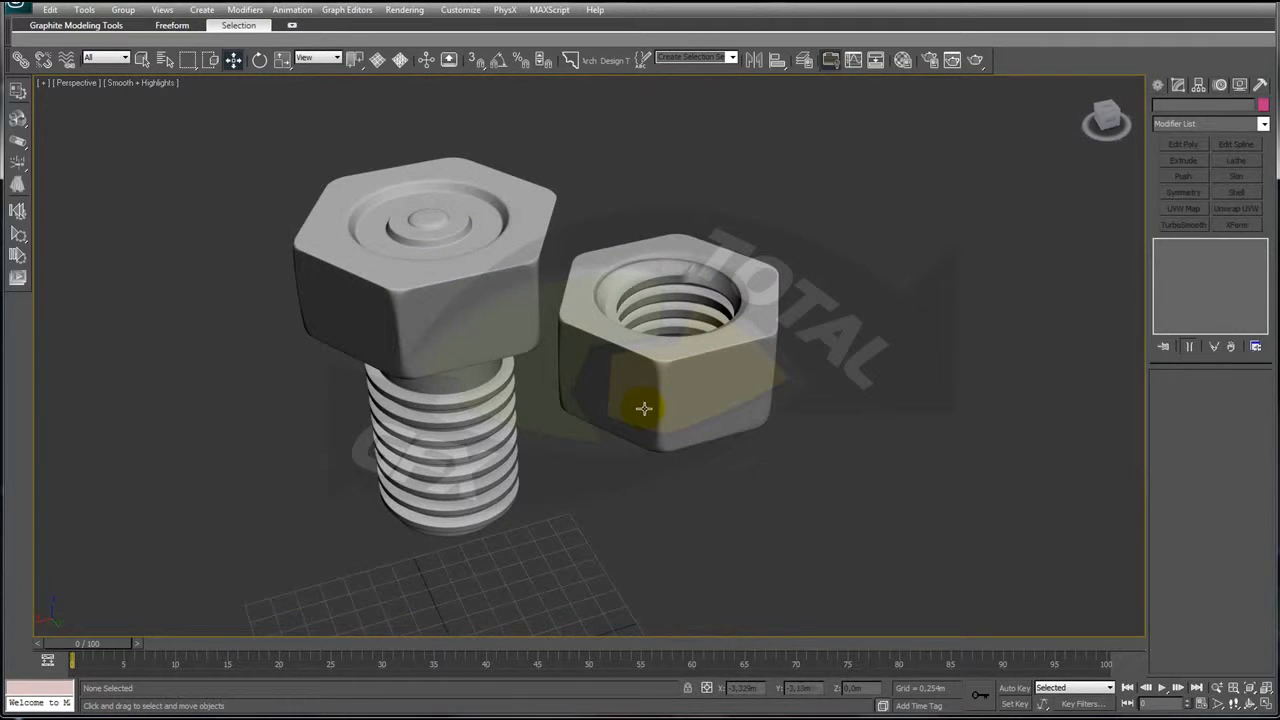